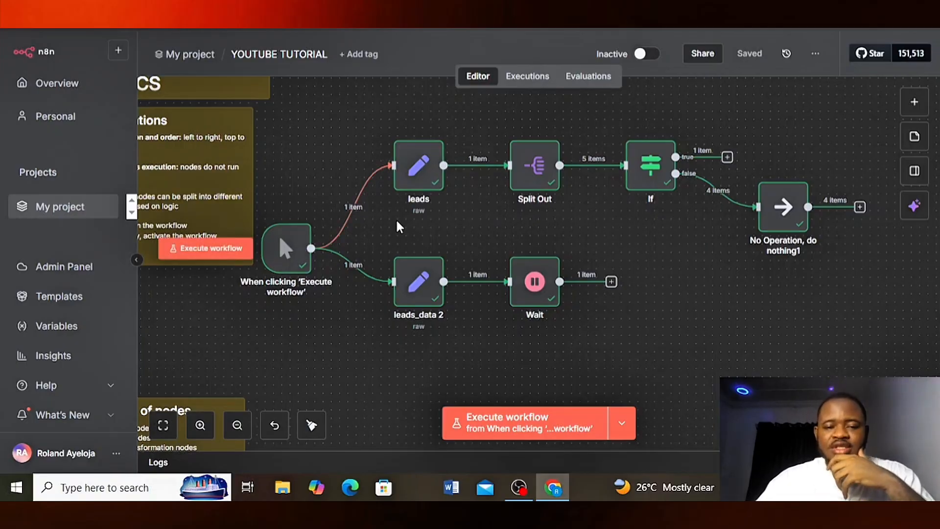
Step: Run the workflow three times from its manual trigger to observe the execution order of the two branches
{"action": "scroll", "coordinate": [398, 225], "scroll_direction": "left", "scroll_amount": 2}
{"action": "mouse_move", "coordinate": [323, 293]}
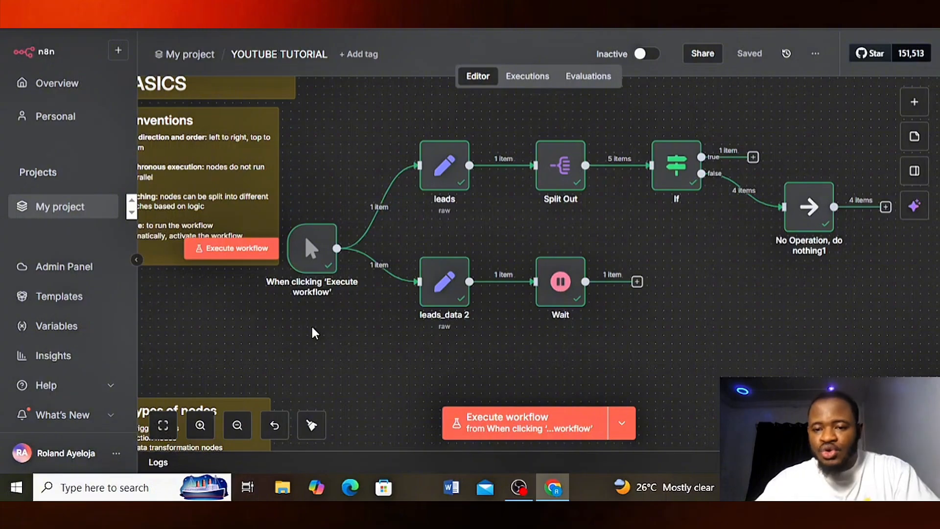
{"action": "mouse_move", "coordinate": [309, 248]}
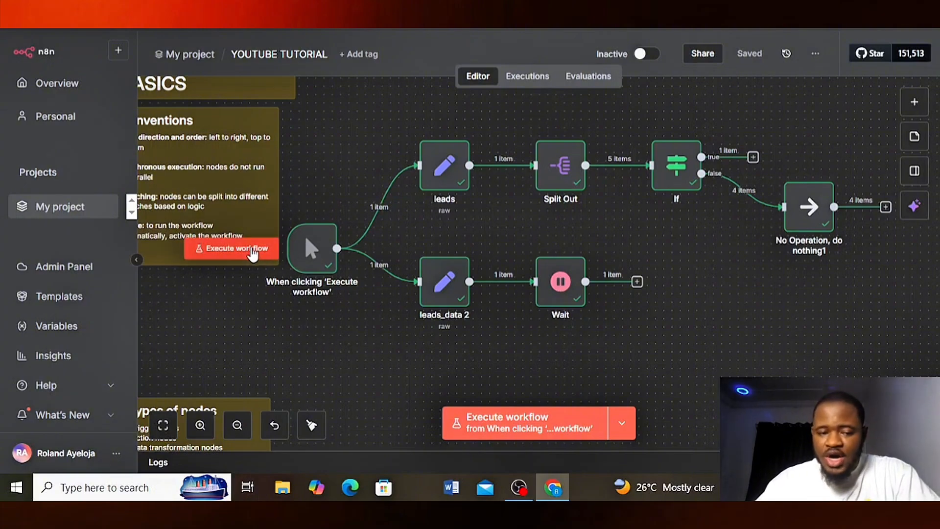
{"action": "left_click", "coordinate": [251, 251]}
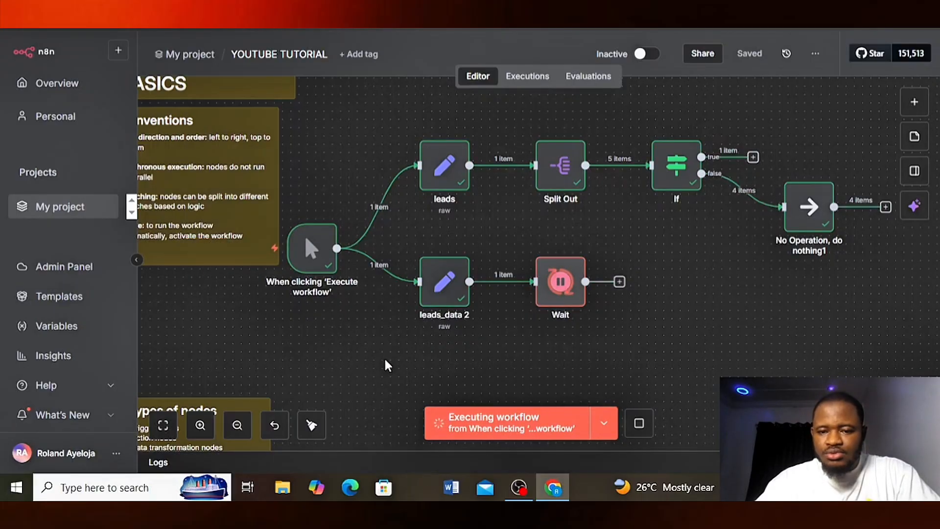
{"action": "mouse_move", "coordinate": [321, 259]}
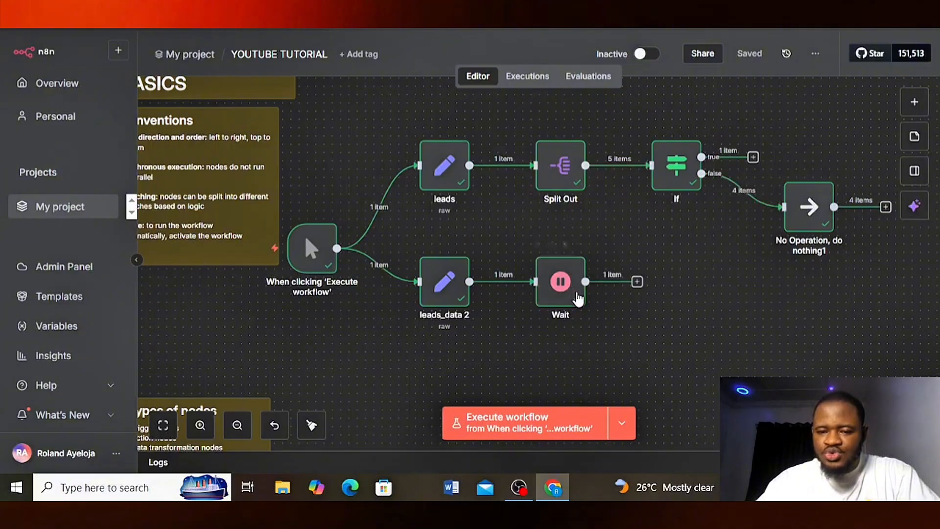
{"action": "mouse_move", "coordinate": [526, 283]}
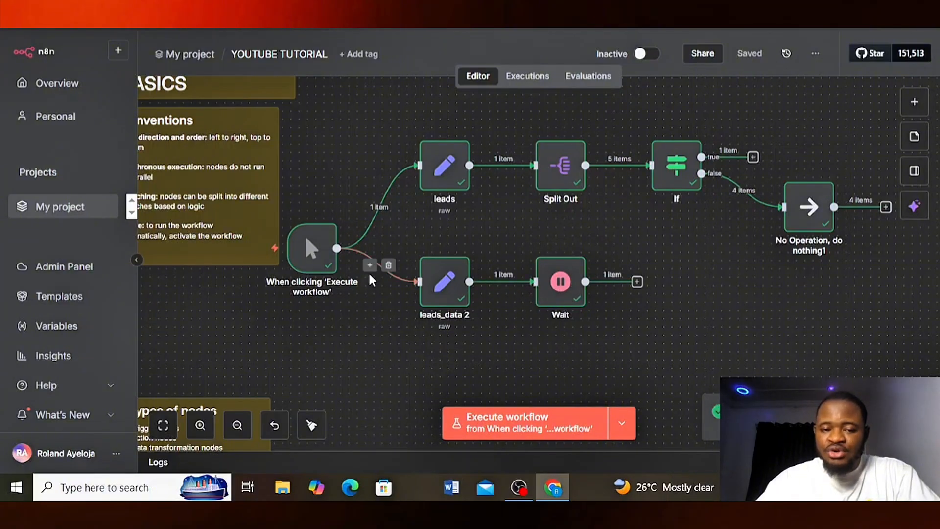
{"action": "mouse_move", "coordinate": [381, 198]}
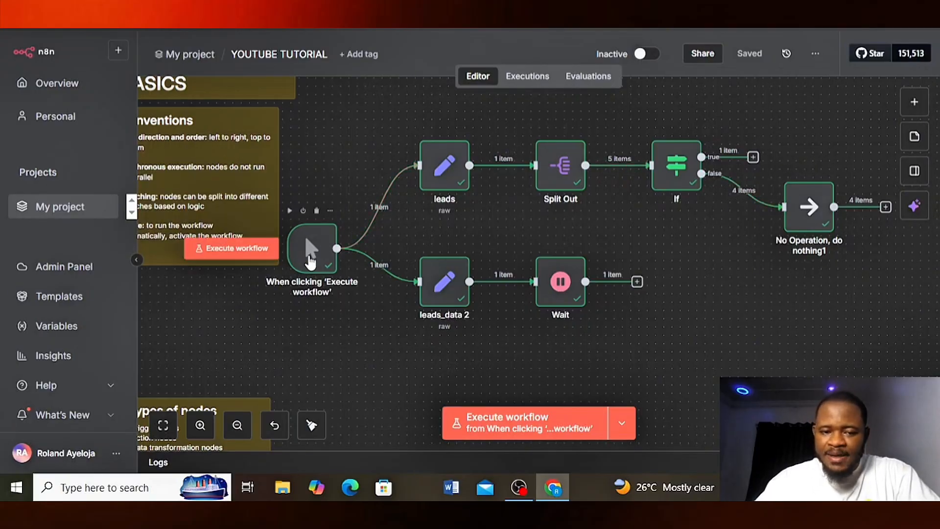
{"action": "mouse_move", "coordinate": [252, 247]}
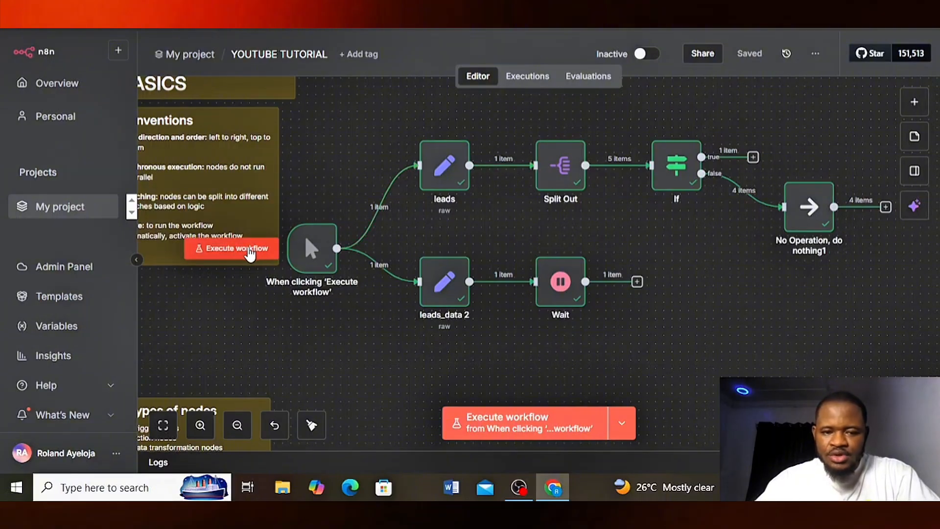
{"action": "left_click", "coordinate": [249, 251]}
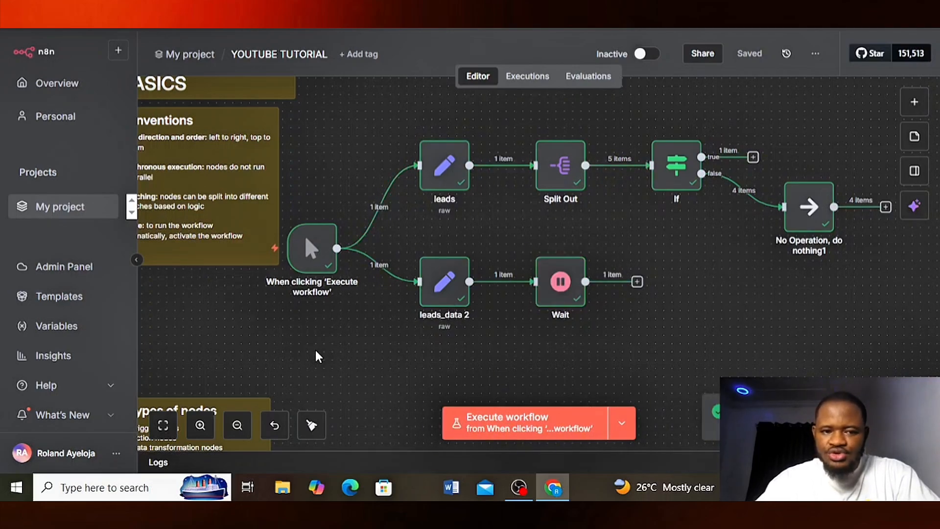
{"action": "scroll", "coordinate": [316, 351], "scroll_direction": "left", "scroll_amount": 1}
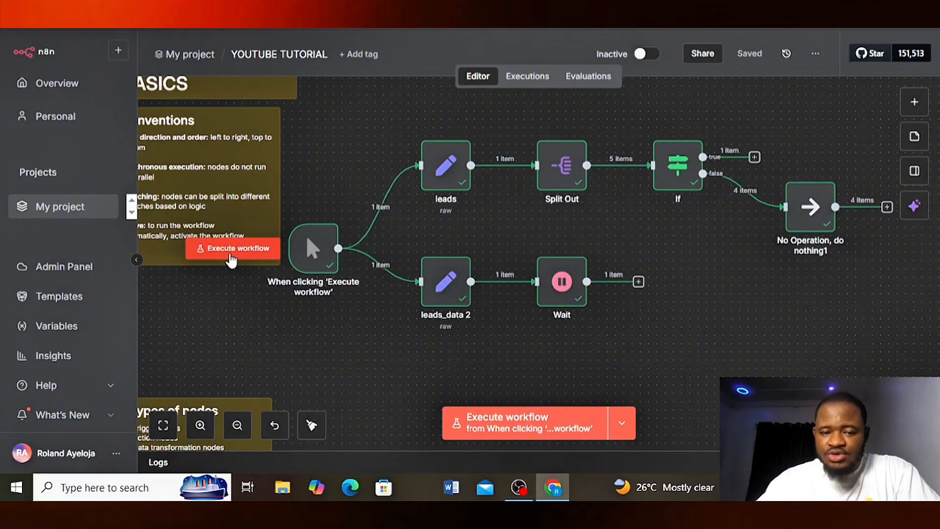
{"action": "left_click", "coordinate": [231, 259]}
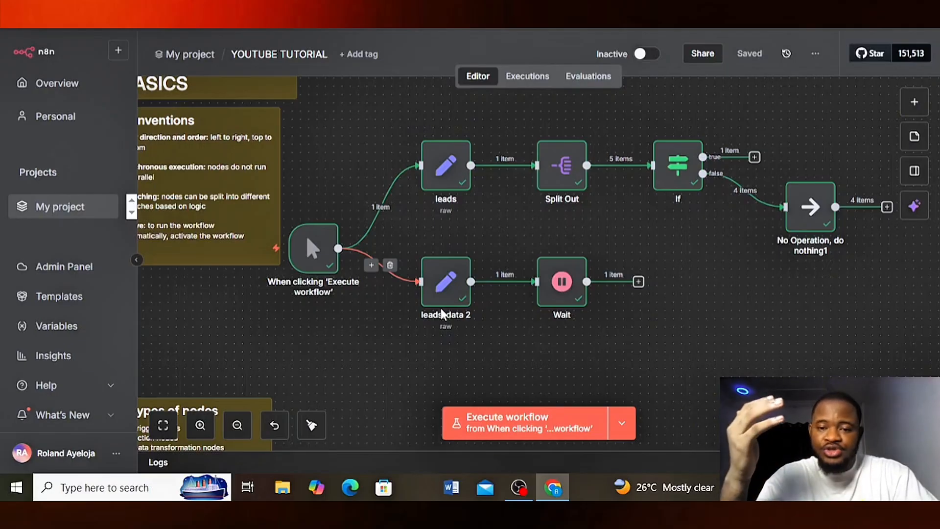
{"action": "mouse_move", "coordinate": [334, 234]}
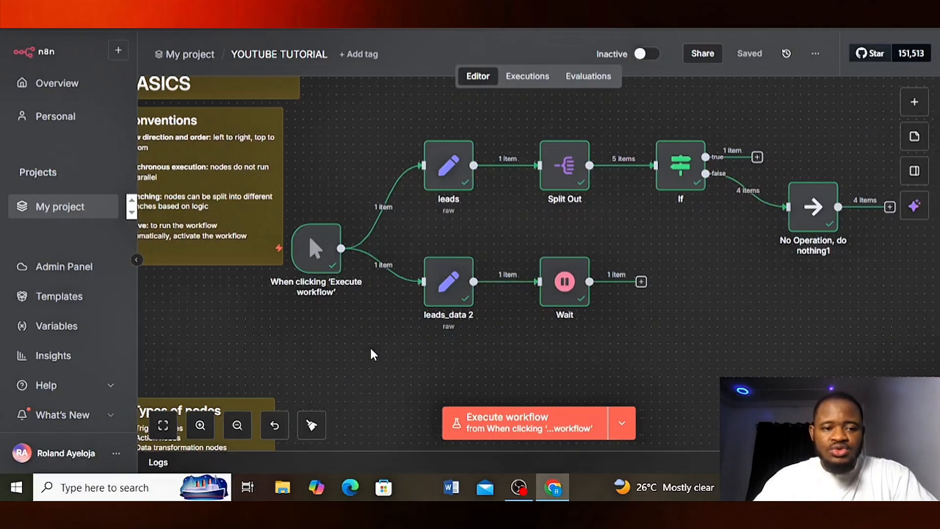
Step: Delete the manual trigger's connections to the leads and leads_data 2 nodes, and shift the trigger slightly down and to the left
{"action": "scroll", "coordinate": [372, 353], "scroll_direction": "left", "scroll_amount": 1}
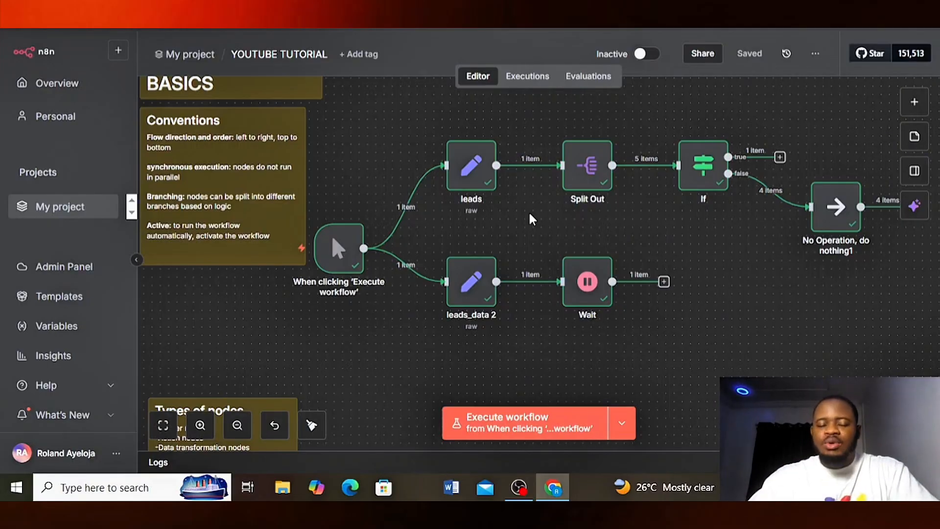
{"action": "mouse_move", "coordinate": [378, 246]}
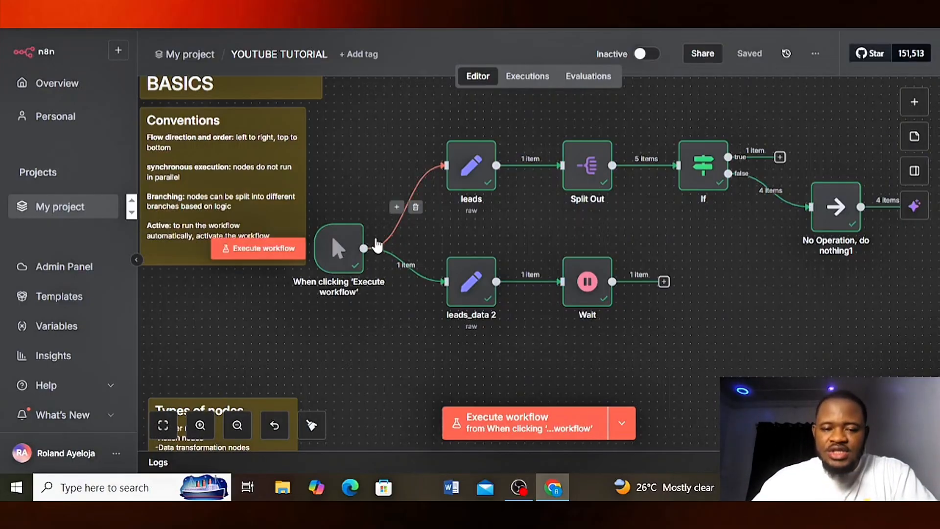
{"action": "left_click", "coordinate": [415, 208]}
{"action": "mouse_move", "coordinate": [407, 269]}
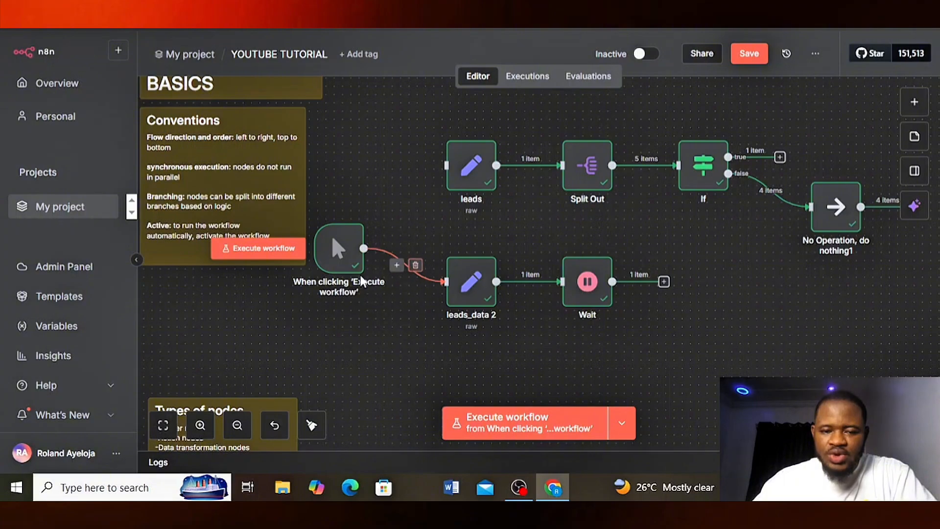
{"action": "left_click_drag", "start_coordinate": [333, 256], "coordinate": [308, 280]}
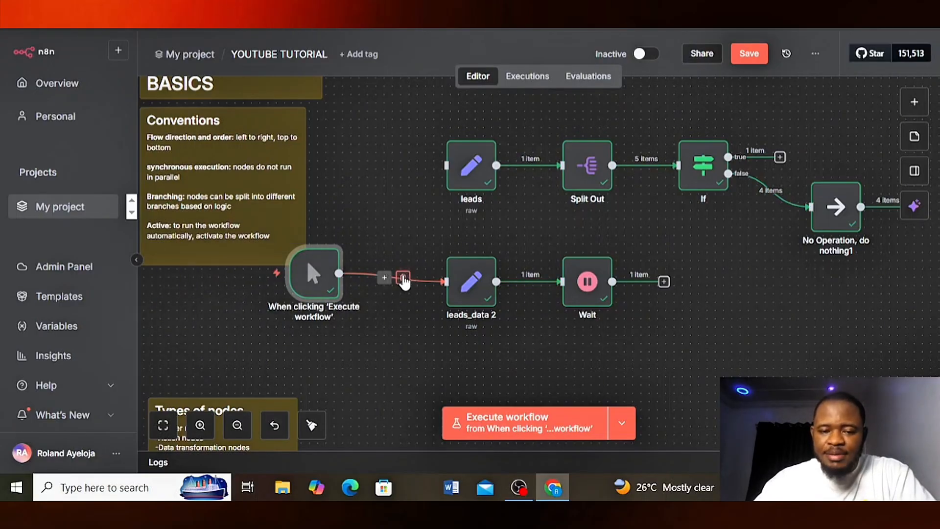
{"action": "left_click", "coordinate": [399, 276]}
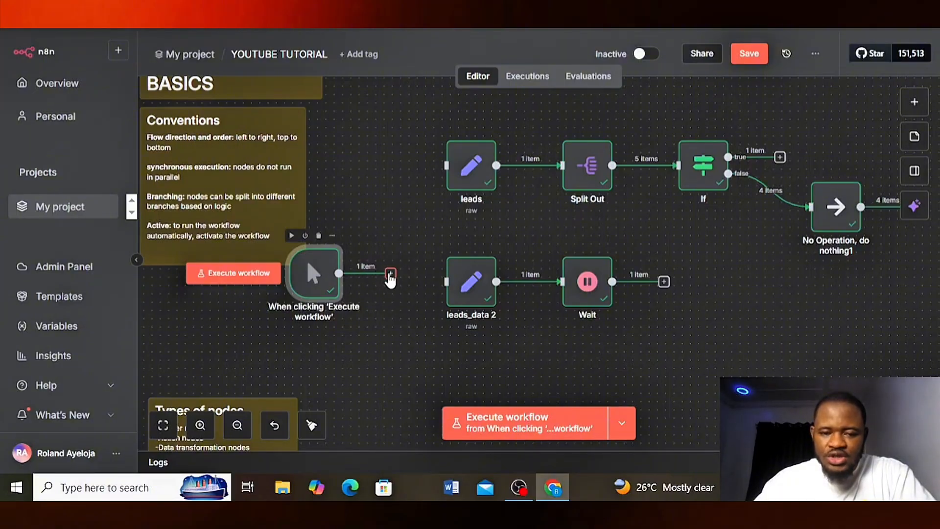
Step: Connect the manual trigger's output to the leads_data 2 node and to the leads node
{"action": "left_click_drag", "start_coordinate": [390, 279], "coordinate": [446, 281]}
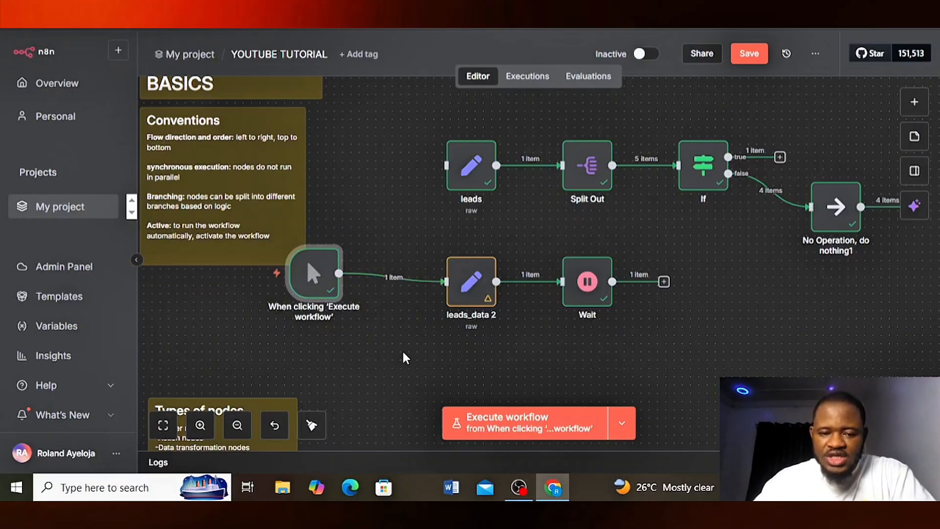
{"action": "mouse_move", "coordinate": [358, 280]}
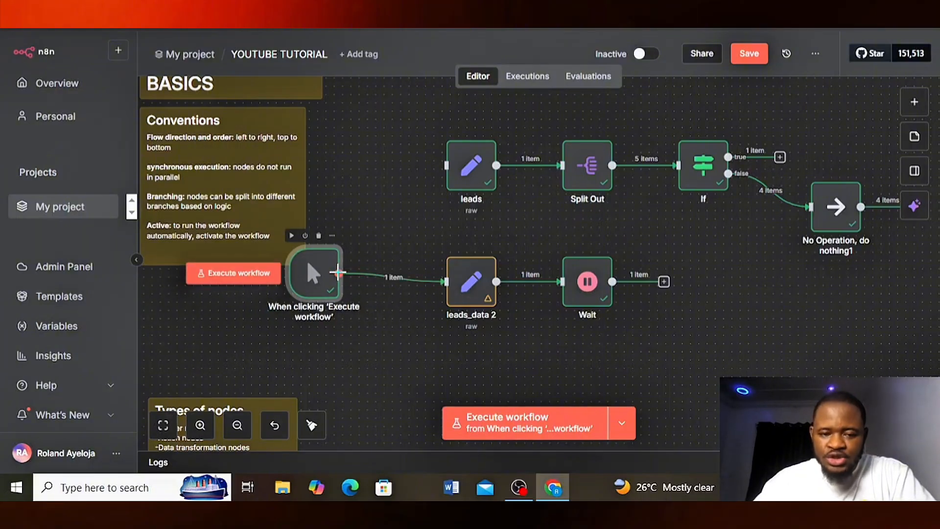
{"action": "left_click_drag", "start_coordinate": [337, 272], "coordinate": [445, 165]}
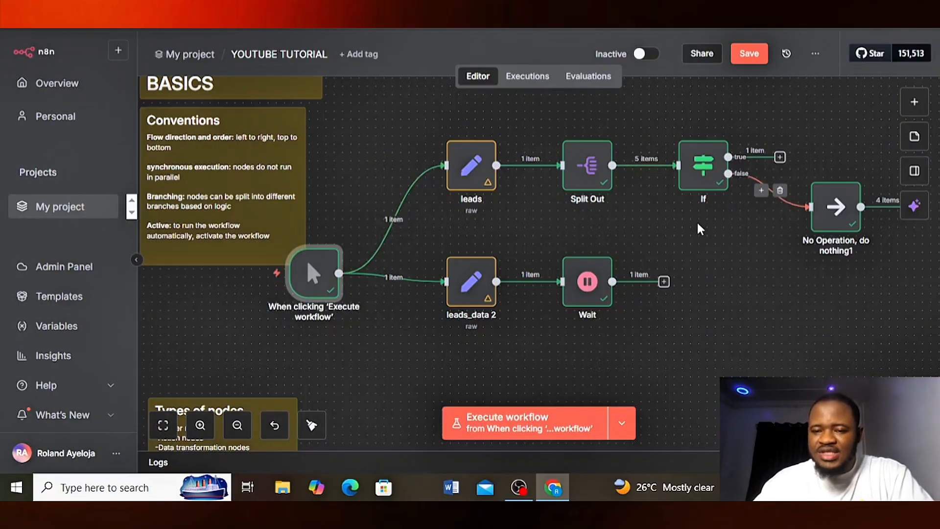
Step: Activate the workflow and acknowledge the activation notice
{"action": "scroll", "coordinate": [725, 238], "scroll_direction": "right", "scroll_amount": 1}
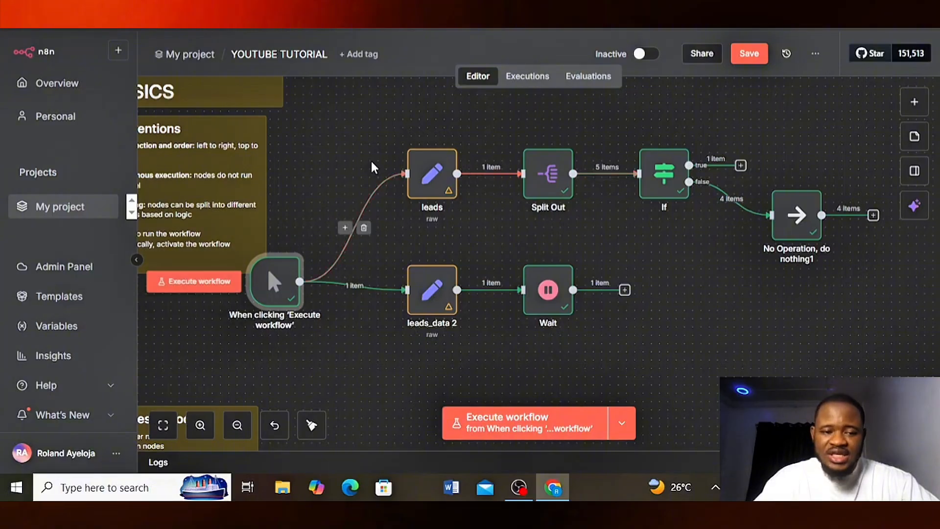
{"action": "scroll", "coordinate": [335, 348], "scroll_direction": "left", "scroll_amount": 3}
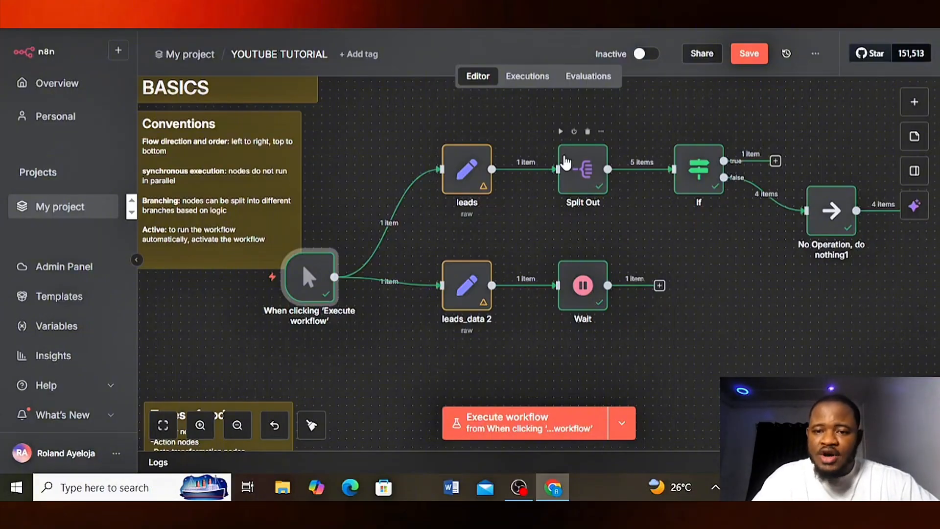
{"action": "left_click", "coordinate": [647, 55]}
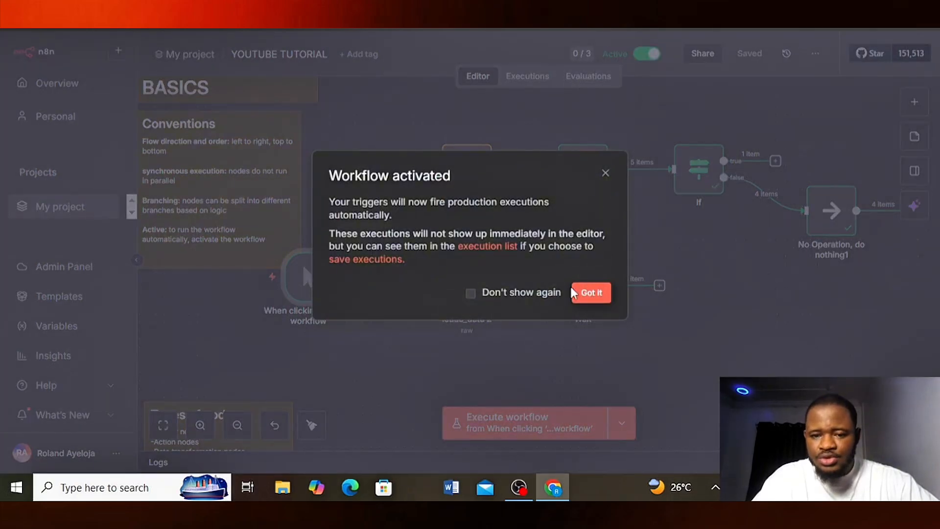
{"action": "left_click", "coordinate": [585, 293]}
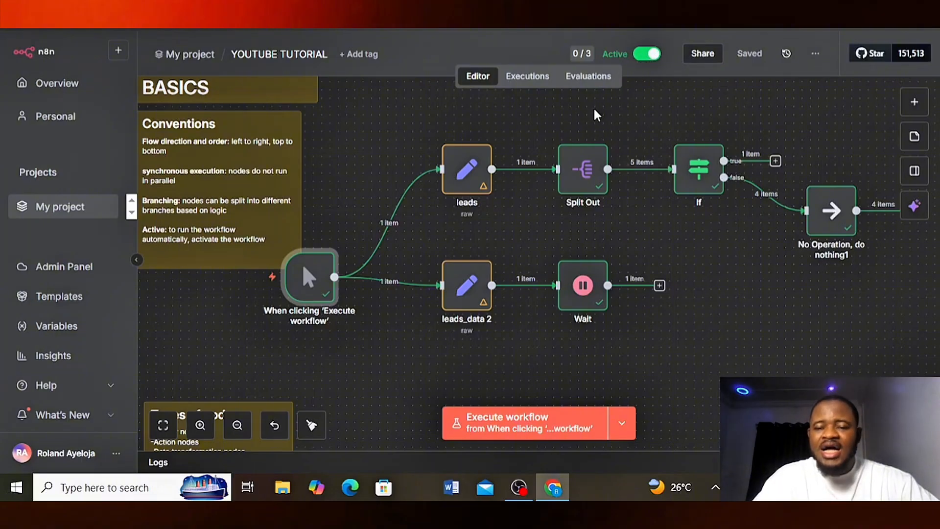
Step: Check the workflow's execution history, return to the editor and deactivate the workflow
{"action": "mouse_move", "coordinate": [534, 185]}
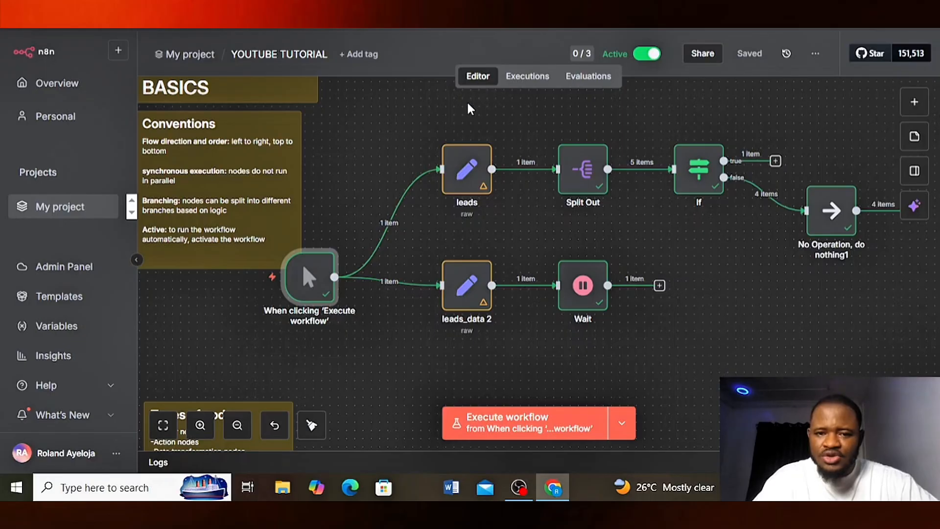
{"action": "scroll", "coordinate": [469, 107], "scroll_direction": "up", "scroll_amount": 1}
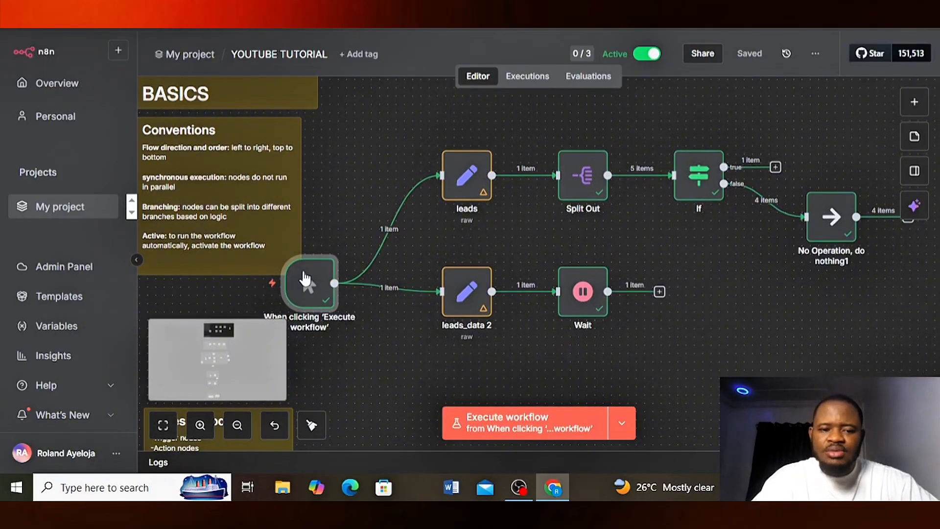
{"action": "key", "text": "plus"}
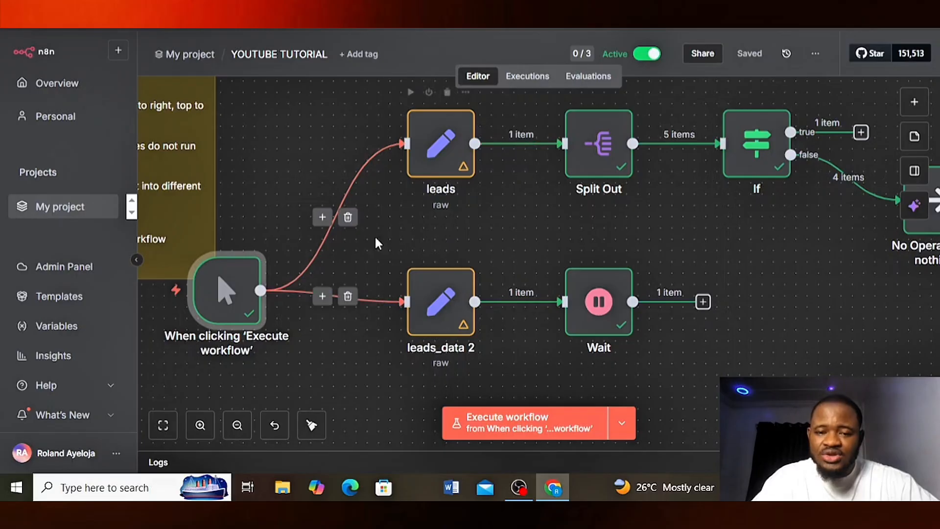
{"action": "left_click", "coordinate": [527, 79]}
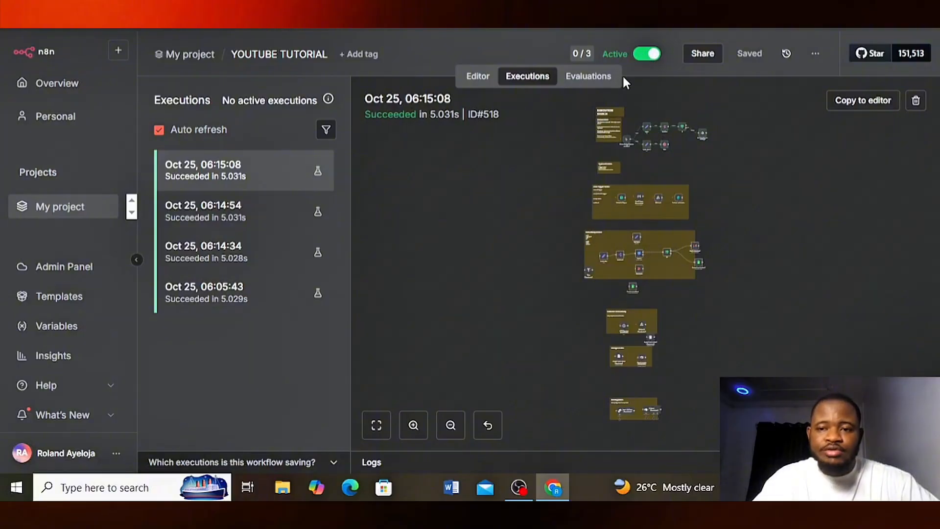
{"action": "left_click", "coordinate": [467, 83]}
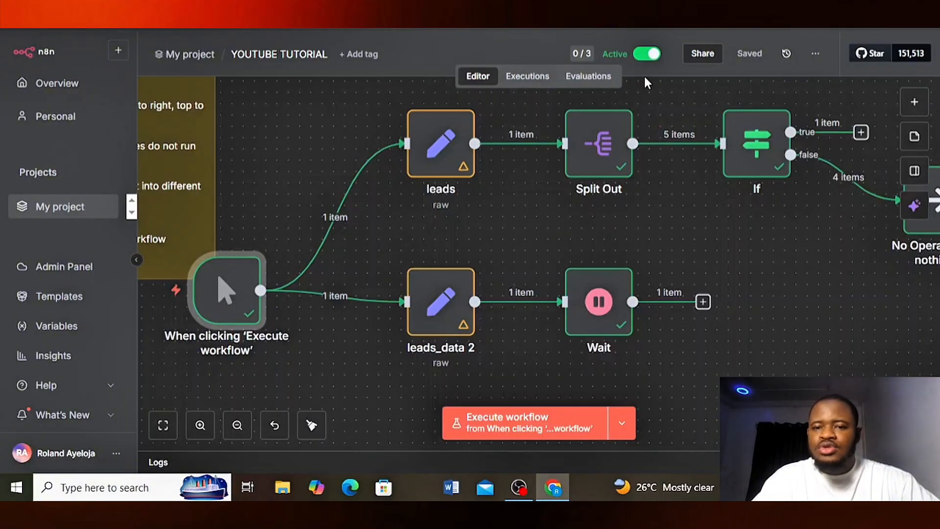
{"action": "left_click", "coordinate": [646, 54]}
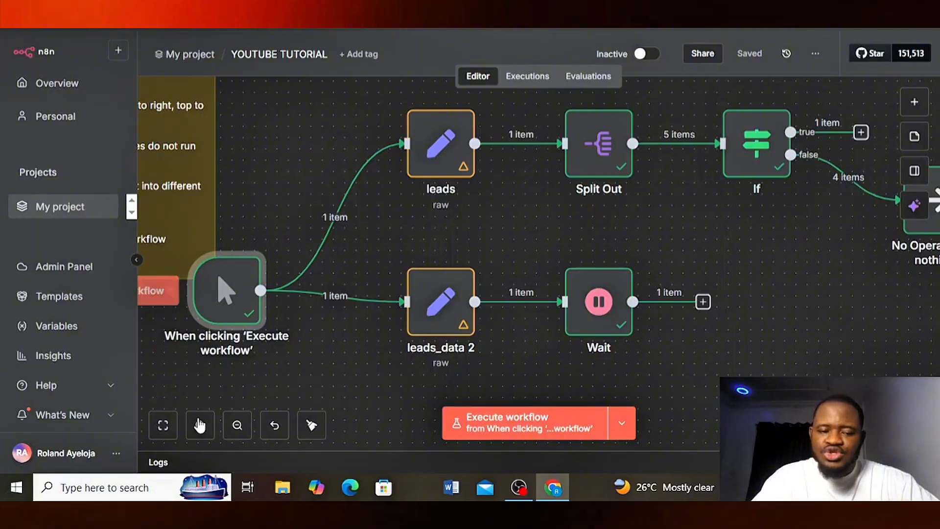
Step: Examine the "Types of nodes" sticky note below the example workflow on the canvas
{"action": "left_click", "coordinate": [236, 426]}
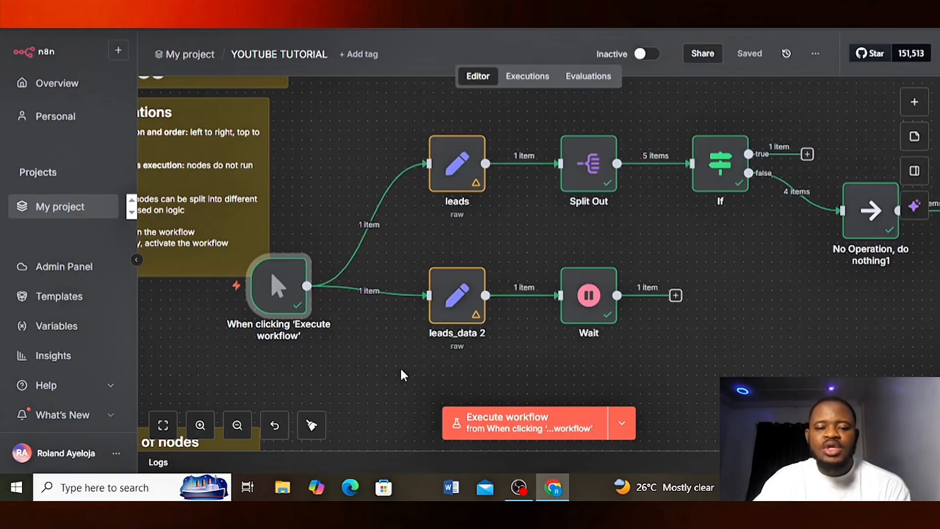
{"action": "scroll", "coordinate": [401, 375], "scroll_direction": "down", "scroll_amount": 5}
{"action": "scroll", "coordinate": [401, 374], "scroll_direction": "left", "scroll_amount": 4}
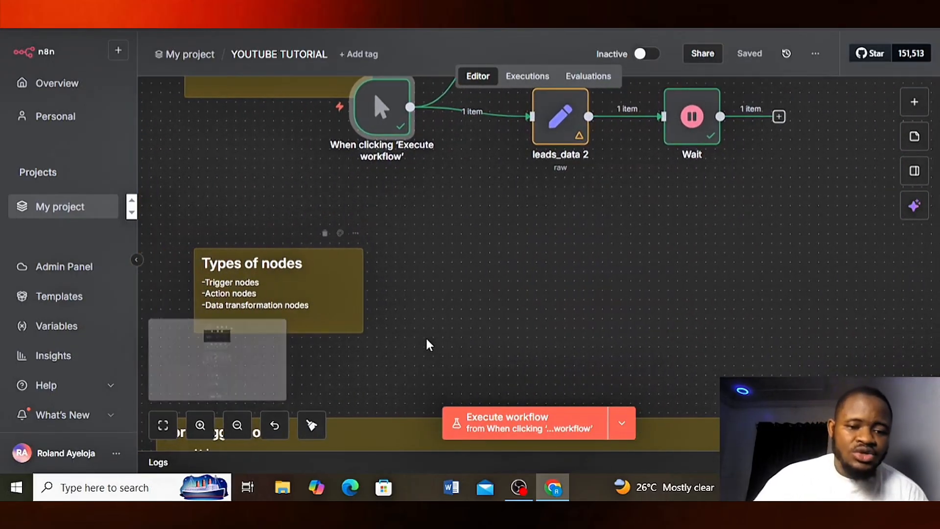
{"action": "scroll", "coordinate": [388, 329], "scroll_direction": "left", "scroll_amount": 2}
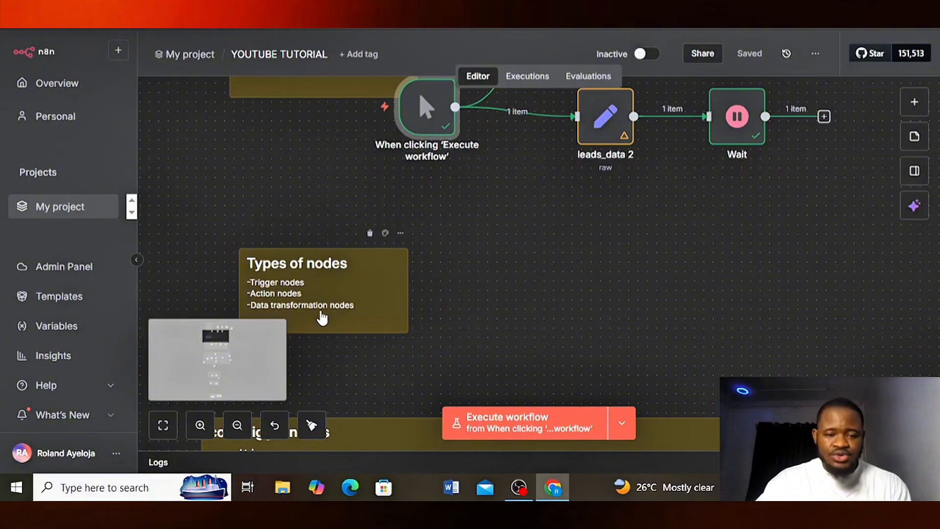
{"action": "scroll", "coordinate": [218, 357], "scroll_direction": "up", "scroll_amount": 3}
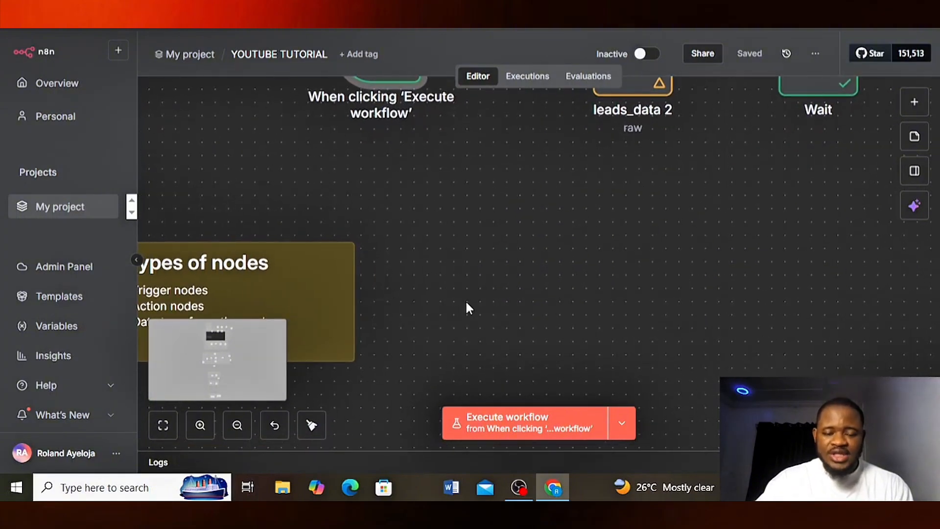
{"action": "scroll", "coordinate": [465, 309], "scroll_direction": "left", "scroll_amount": 5}
{"action": "scroll", "coordinate": [553, 316], "scroll_direction": "down", "scroll_amount": 2}
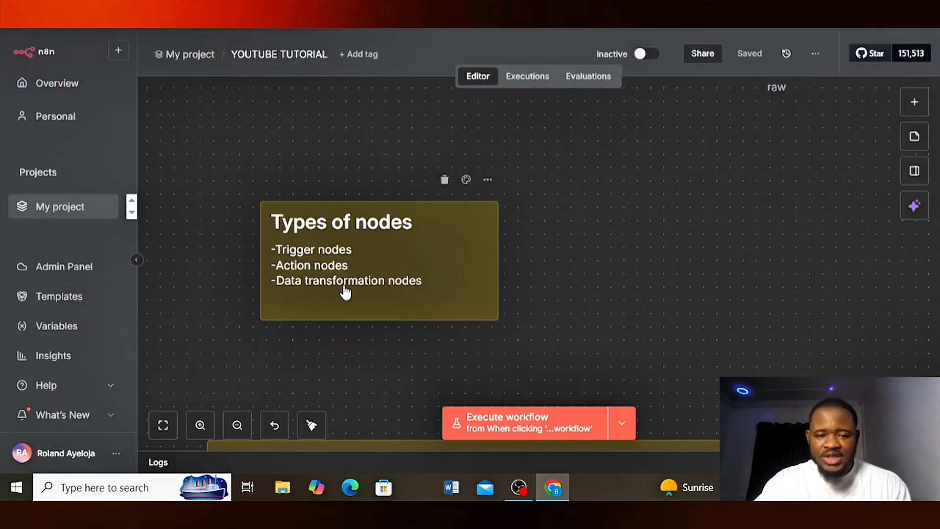
{"action": "scroll", "coordinate": [567, 291], "scroll_direction": "right", "scroll_amount": 3}
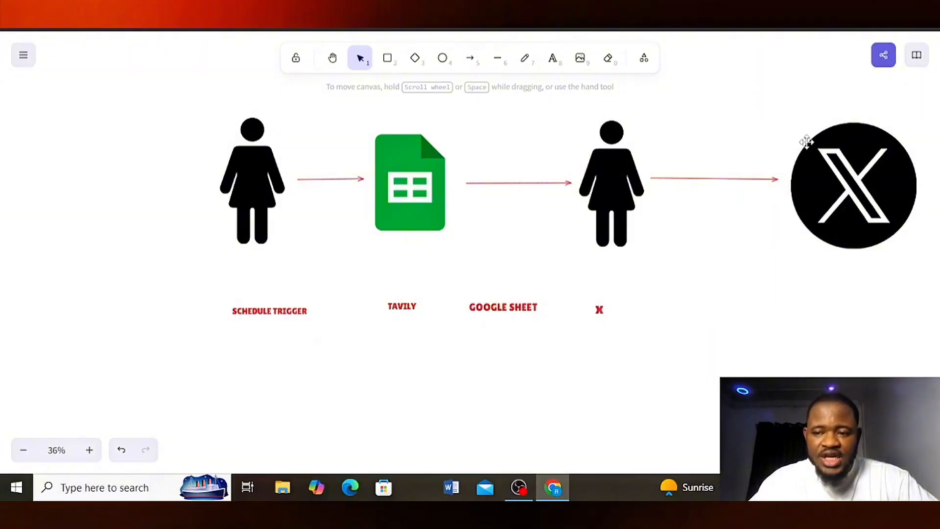
Step: Switch back to the n8n workflow and examine the core trigger nodes section below the "Types of nodes" note
{"action": "key", "text": "ctrl+Tab"}
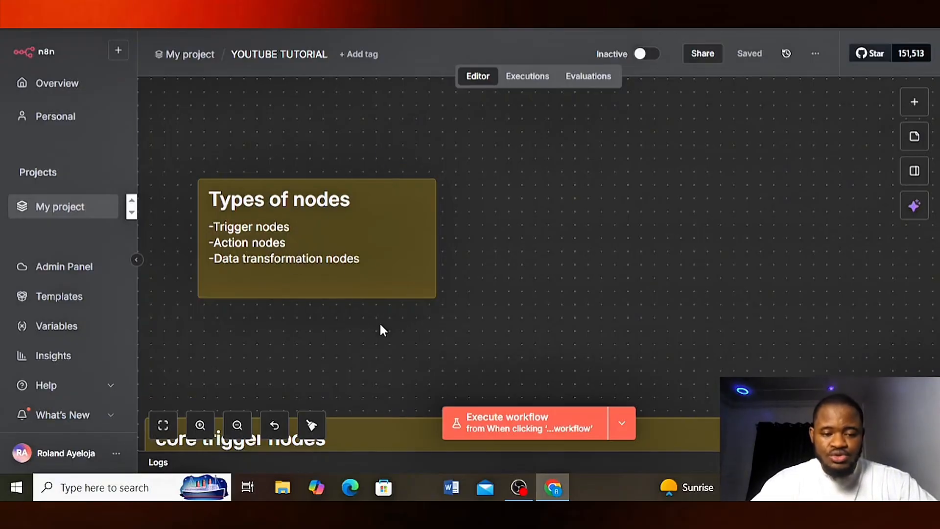
{"action": "scroll", "coordinate": [380, 329], "scroll_direction": "down", "scroll_amount": 5}
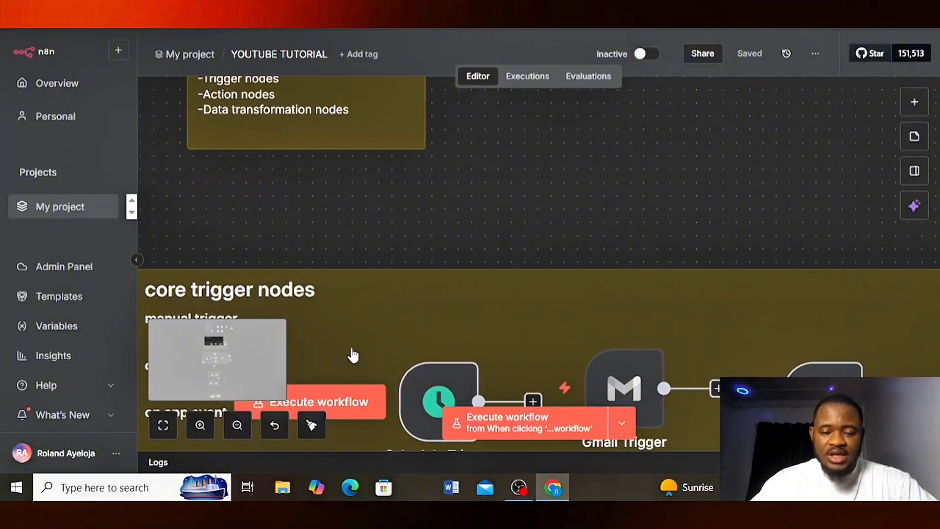
{"action": "scroll", "coordinate": [353, 356], "scroll_direction": "right", "scroll_amount": 1}
{"action": "scroll", "coordinate": [218, 345], "scroll_direction": "down", "scroll_amount": 3}
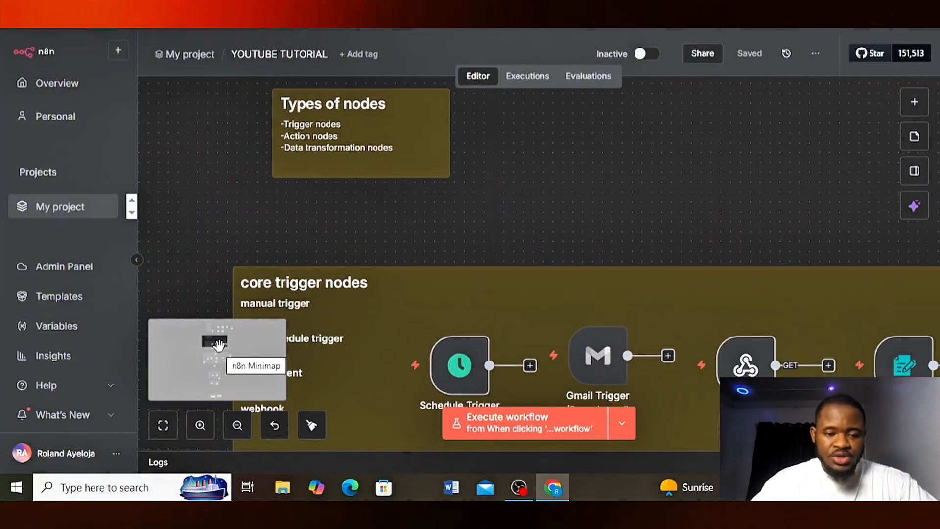
{"action": "scroll", "coordinate": [430, 229], "scroll_direction": "down", "scroll_amount": 3}
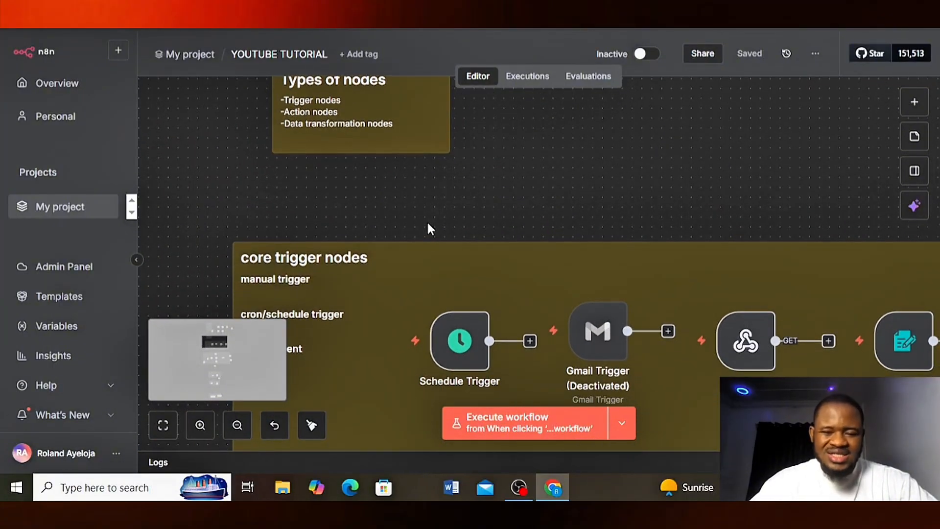
{"action": "scroll", "coordinate": [430, 229], "scroll_direction": "right", "scroll_amount": 2}
{"action": "scroll", "coordinate": [429, 230], "scroll_direction": "down", "scroll_amount": 3}
{"action": "scroll", "coordinate": [429, 230], "scroll_direction": "right", "scroll_amount": 3}
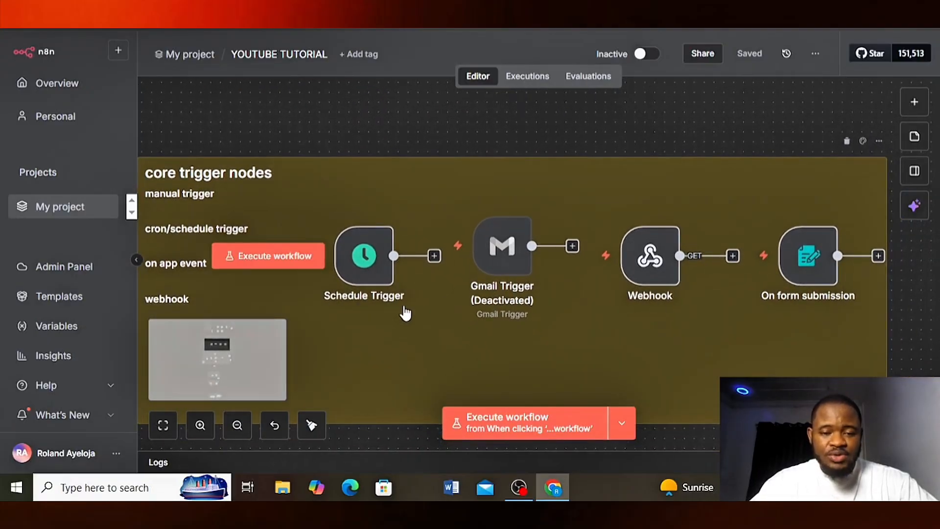
{"action": "mouse_move", "coordinate": [365, 234]}
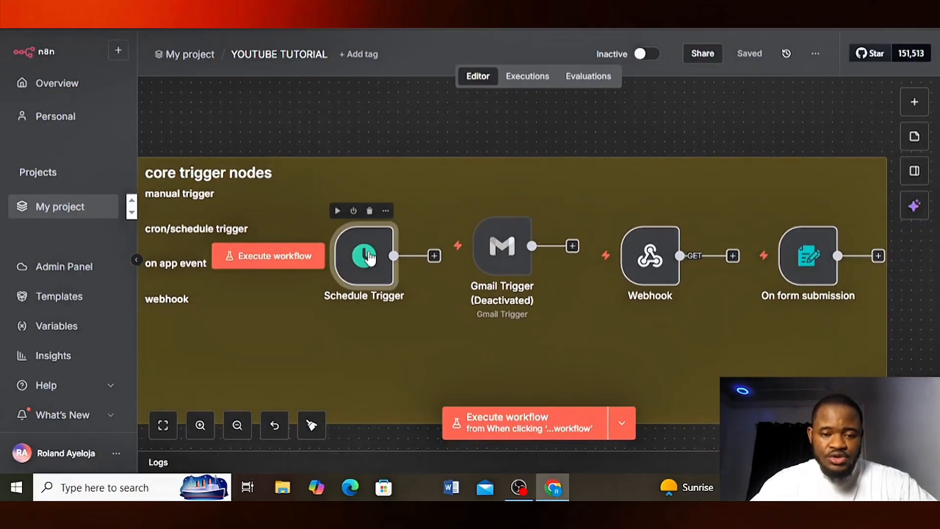
Step: Open the Schedule Trigger node and review the available trigger interval options
{"action": "double_click", "coordinate": [368, 256]}
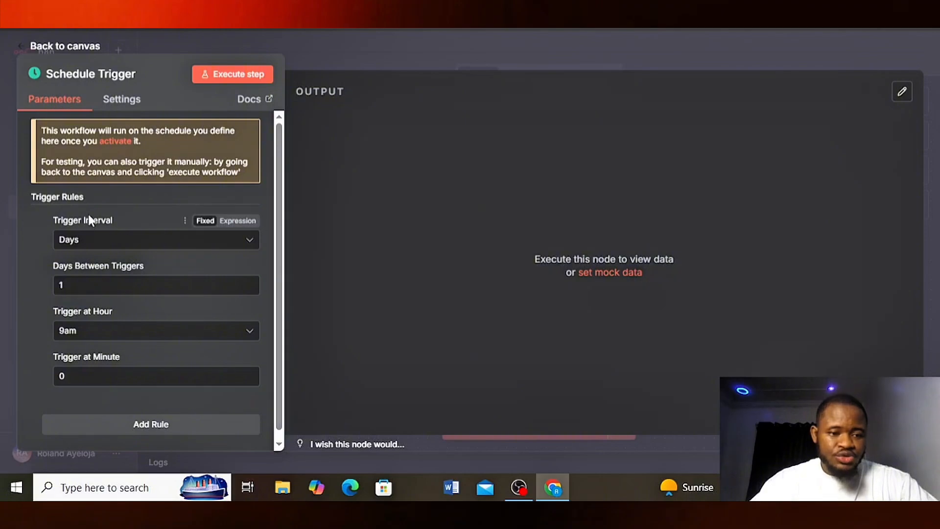
{"action": "left_click", "coordinate": [102, 245]}
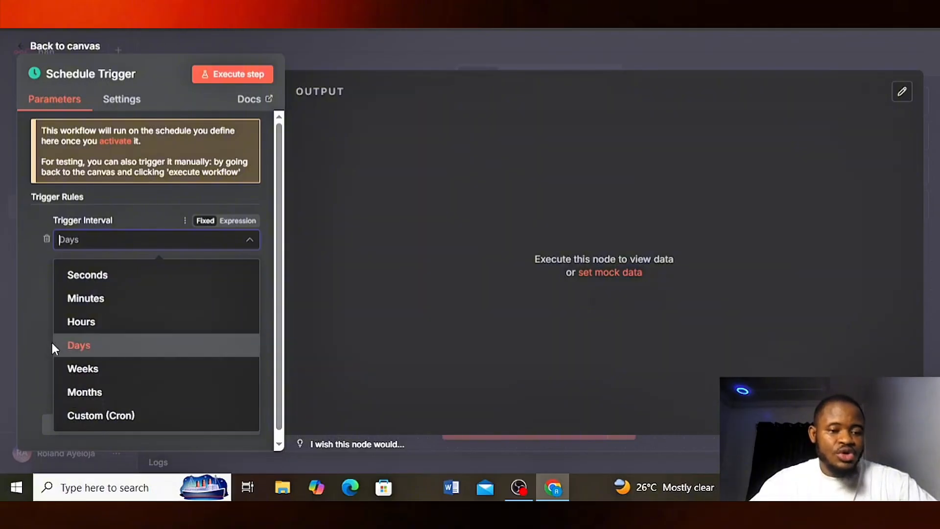
{"action": "left_click", "coordinate": [28, 273]}
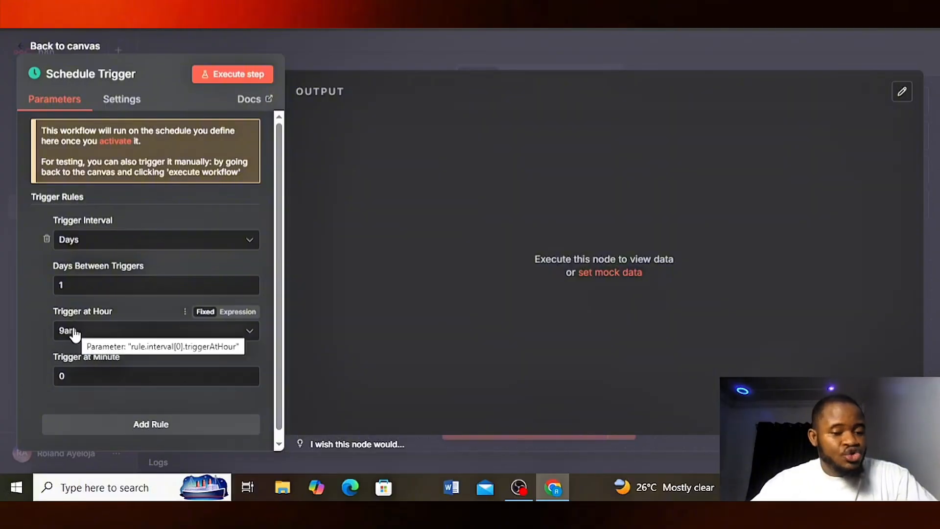
Step: Set the Schedule Trigger's Trigger at Minute value to 30
{"action": "left_click", "coordinate": [66, 376]}
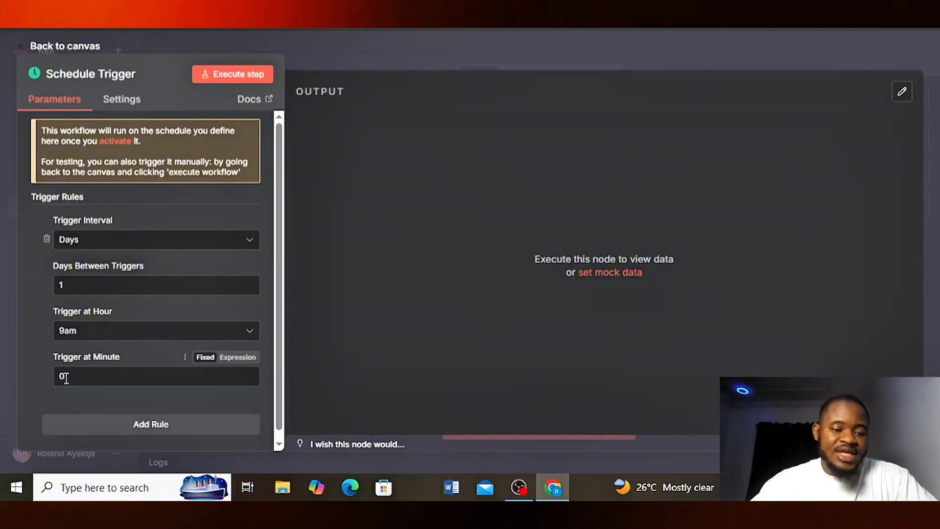
{"action": "key", "text": "BackSpace"}
{"action": "type", "text": "30"}
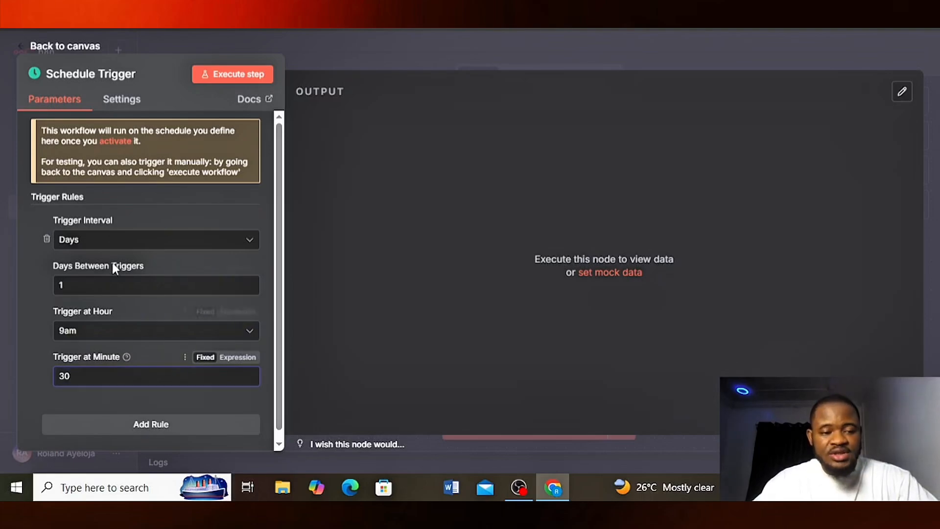
Step: Set the Schedule Trigger's interval to Hours with 12 hours between triggers
{"action": "left_click", "coordinate": [112, 242]}
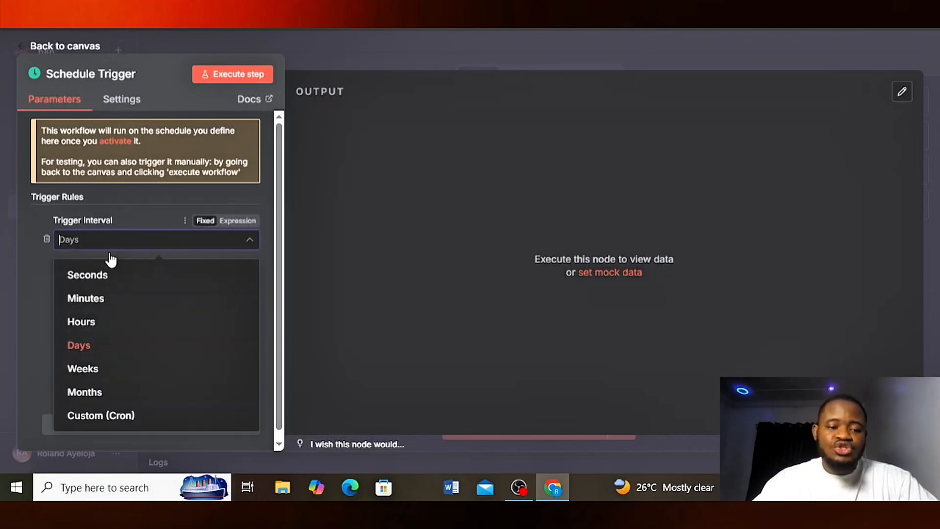
{"action": "left_click", "coordinate": [94, 326]}
{"action": "left_click", "coordinate": [80, 284]}
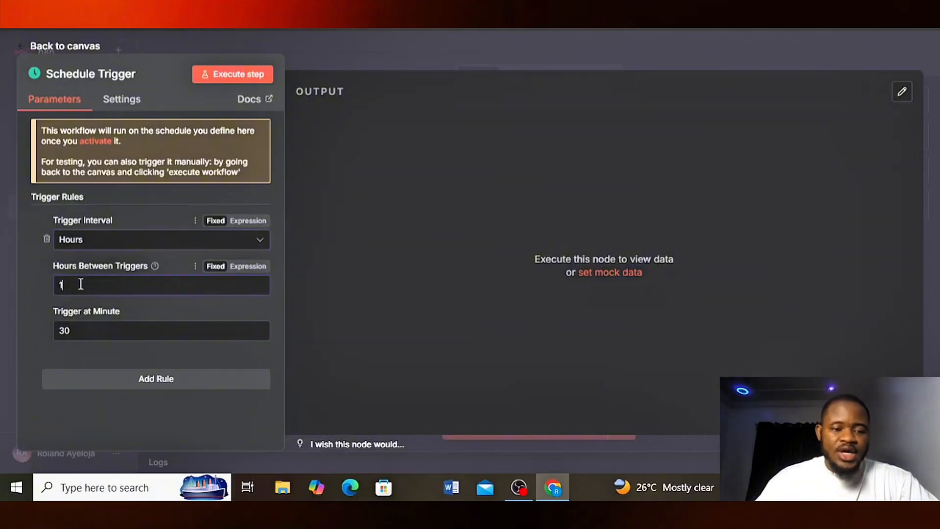
{"action": "key", "text": "BackSpace"}
{"action": "type", "text": "12"}
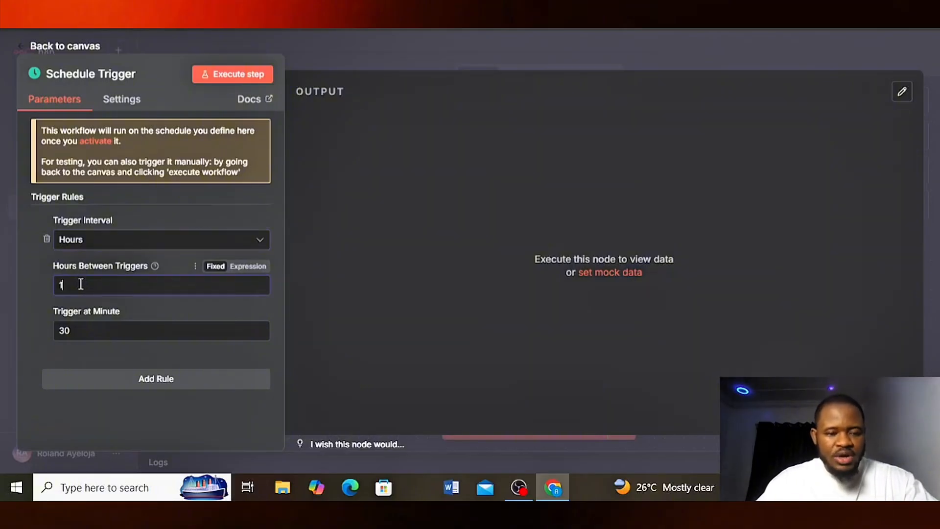
Step: Clear the Schedule Trigger's Trigger at Minute value and return to the canvas
{"action": "left_click", "coordinate": [73, 331]}
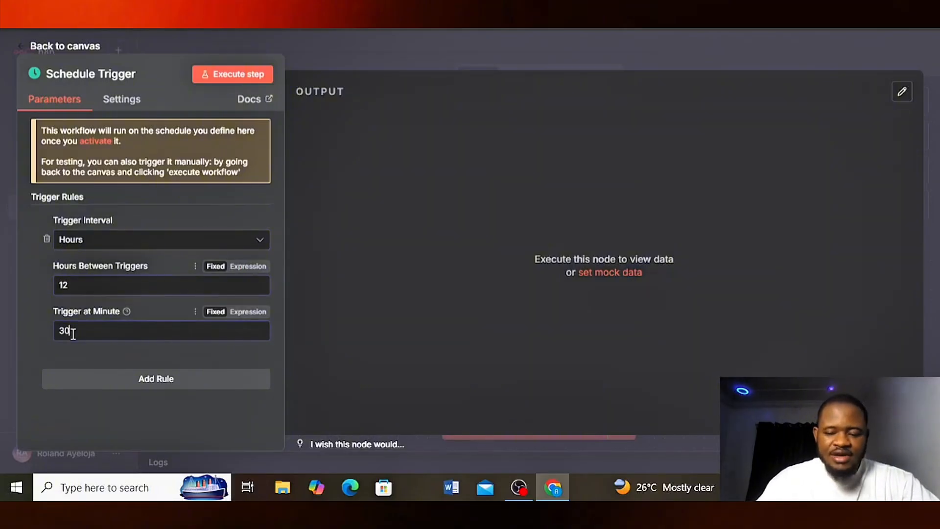
{"action": "key", "text": "BackSpace"}
{"action": "key", "text": "BackSpace"}
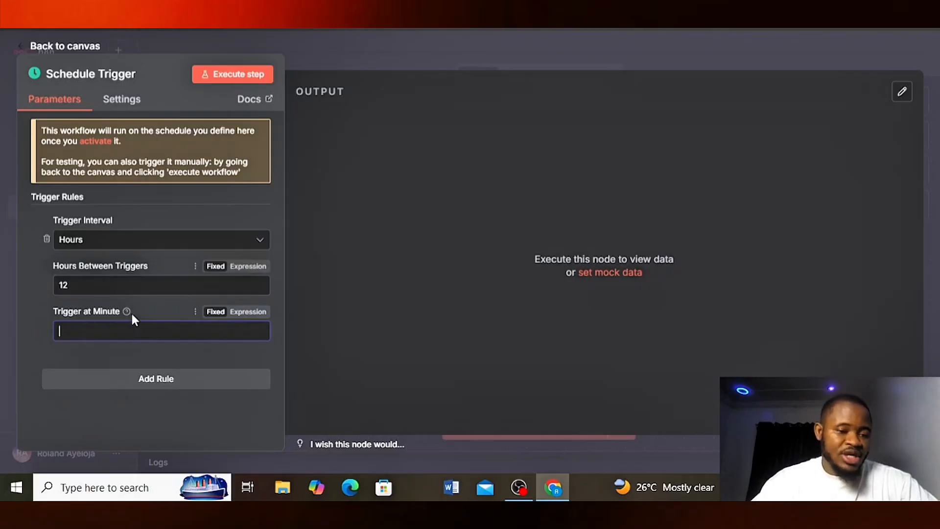
{"action": "left_click_drag", "start_coordinate": [439, 48], "coordinate": [404, 72]}
{"action": "left_click", "coordinate": [445, 41]}
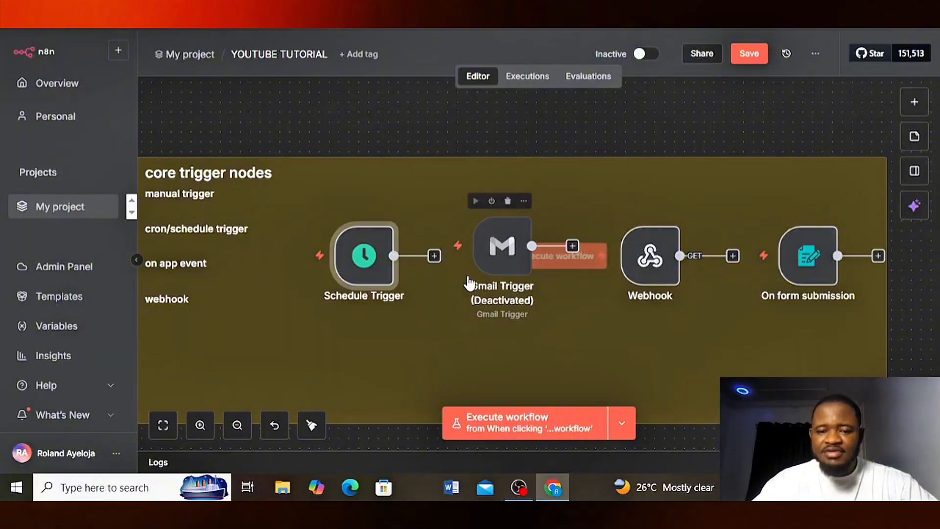
Step: Search the node library for GMAIL as an app-event trigger example and clear the search
{"action": "scroll", "coordinate": [225, 278], "scroll_direction": "left", "scroll_amount": 2}
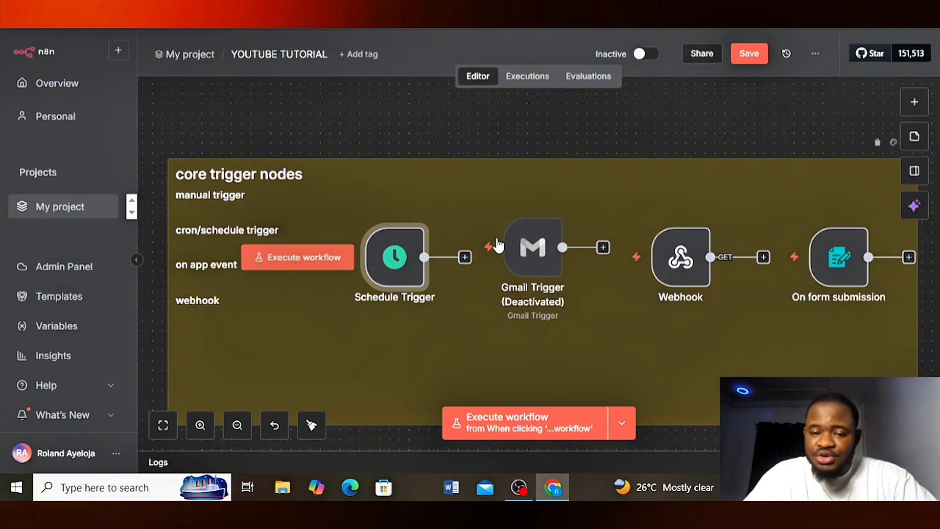
{"action": "mouse_move", "coordinate": [524, 255]}
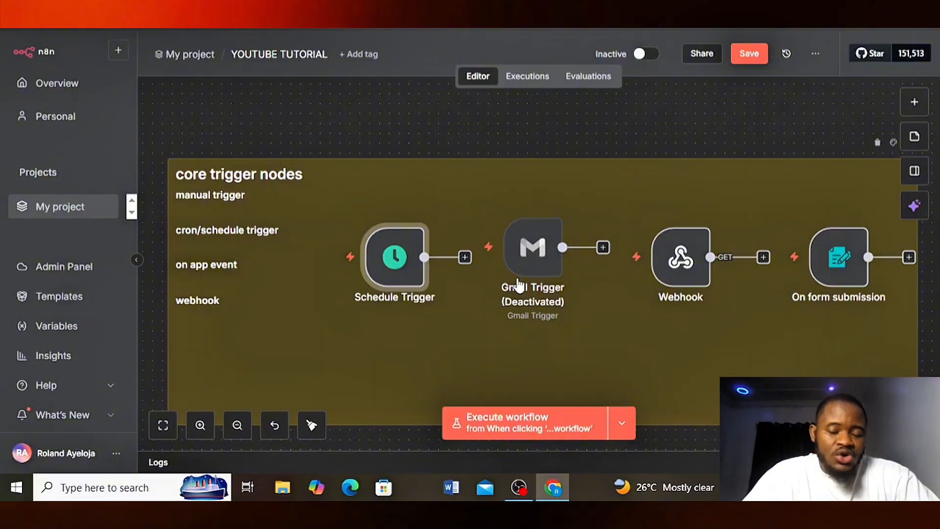
{"action": "mouse_move", "coordinate": [372, 322]}
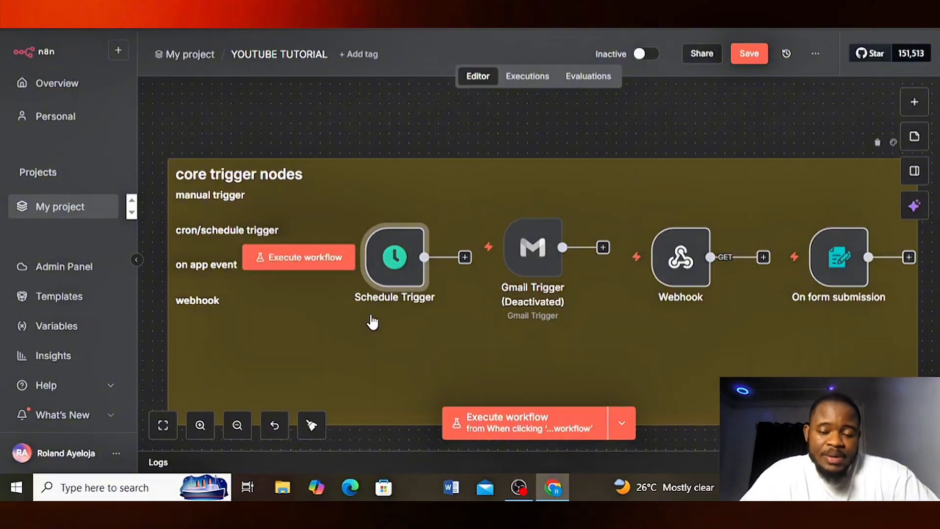
{"action": "mouse_move", "coordinate": [535, 240]}
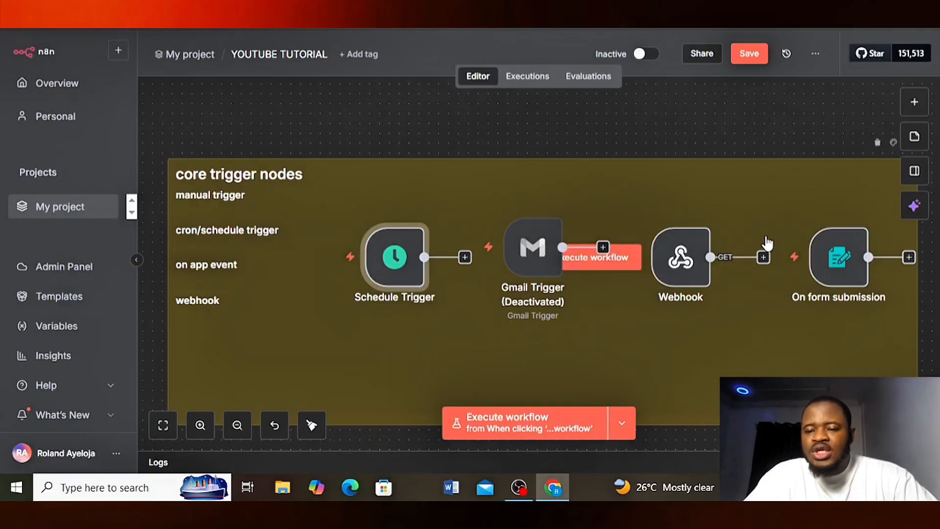
{"action": "left_click", "coordinate": [912, 101]}
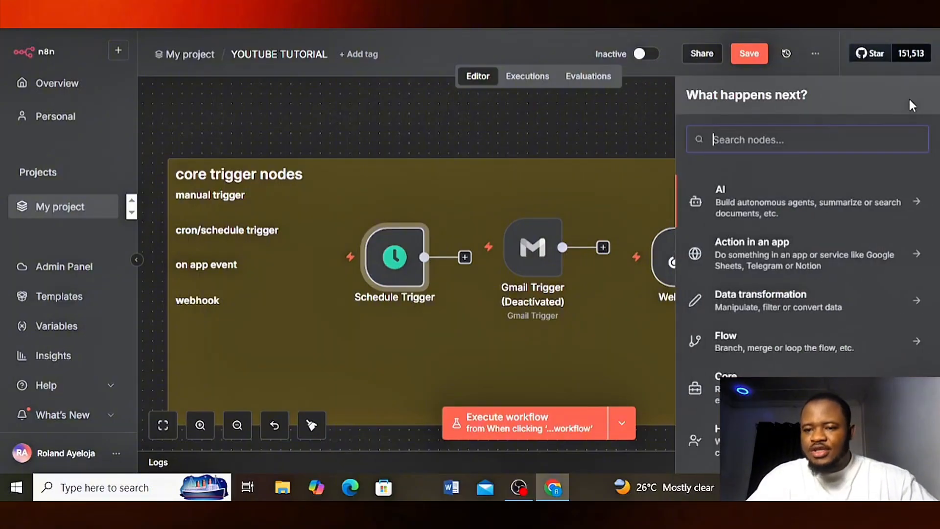
{"action": "type", "text": "GMAIL"}
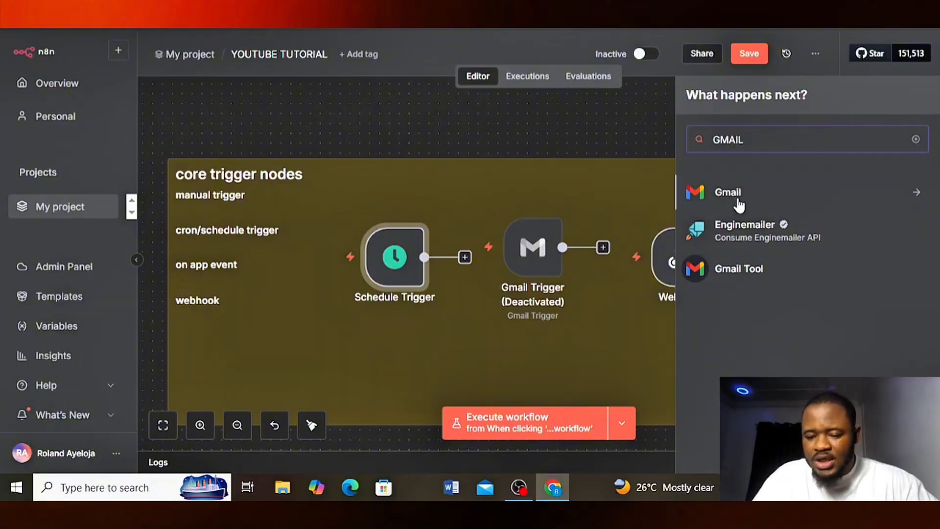
{"action": "key", "text": "BackSpace"}
{"action": "key", "text": "BackSpace"}
{"action": "key", "text": "BackSpace"}
{"action": "key", "text": "BackSpace"}
{"action": "key", "text": "BackSpace"}
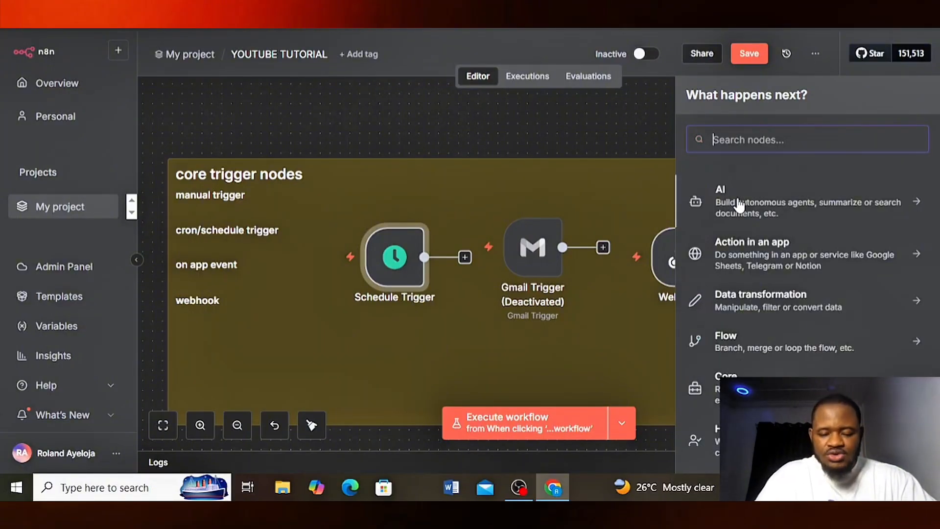
Step: Search the node library for SLACK and clear the search
{"action": "type", "text": "SLACK"}
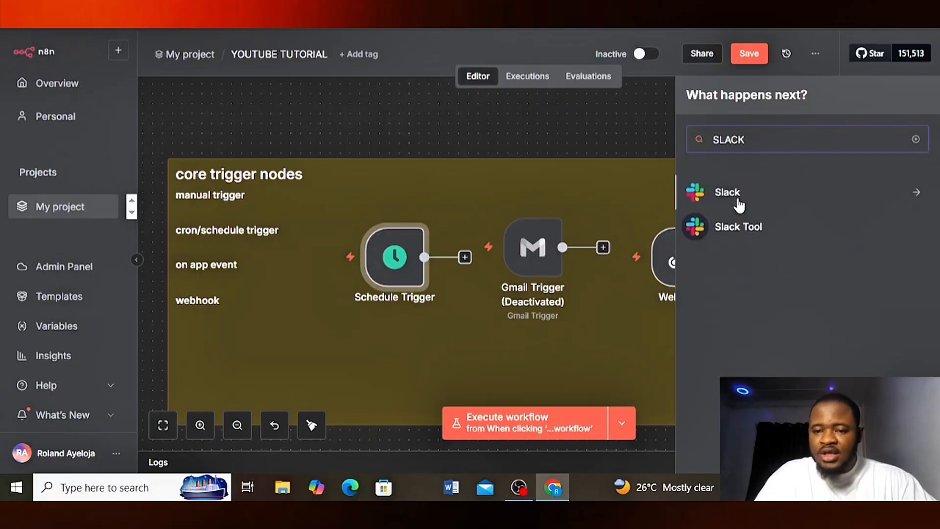
{"action": "key", "text": "BackSpace"}
{"action": "key", "text": "BackSpace"}
{"action": "key", "text": "BackSpace"}
{"action": "key", "text": "BackSpace"}
{"action": "key", "text": "BackSpace"}
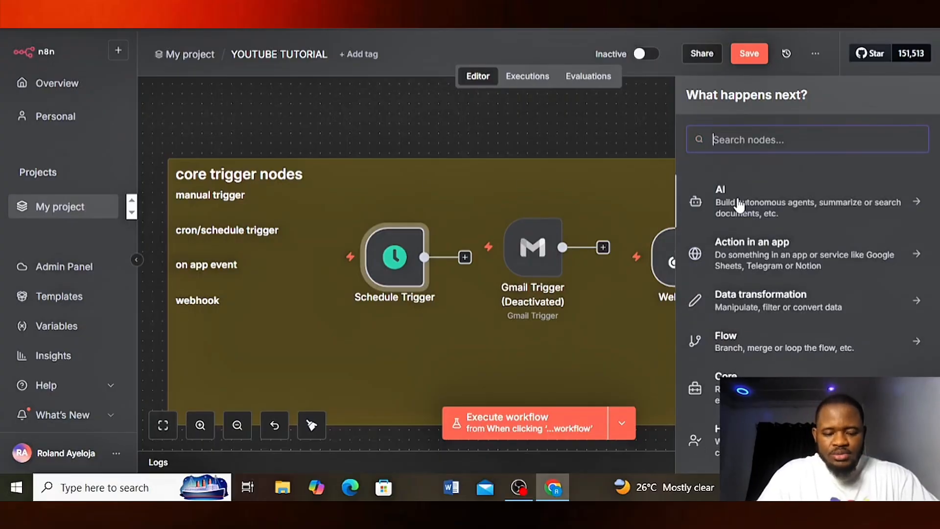
Step: Search the node library for SHEET, clear the search and close the node library
{"action": "type", "text": "SHEET"}
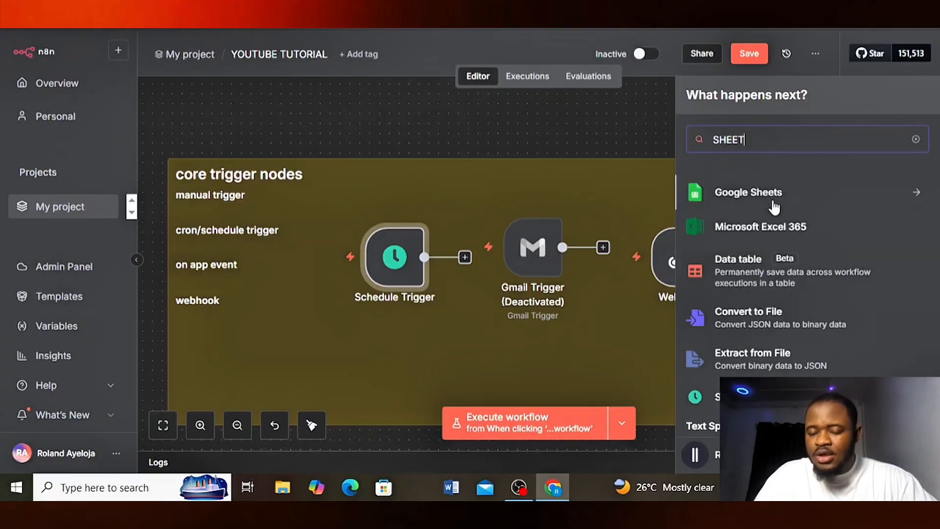
{"action": "key", "text": "BackSpace"}
{"action": "key", "text": "BackSpace"}
{"action": "key", "text": "BackSpace"}
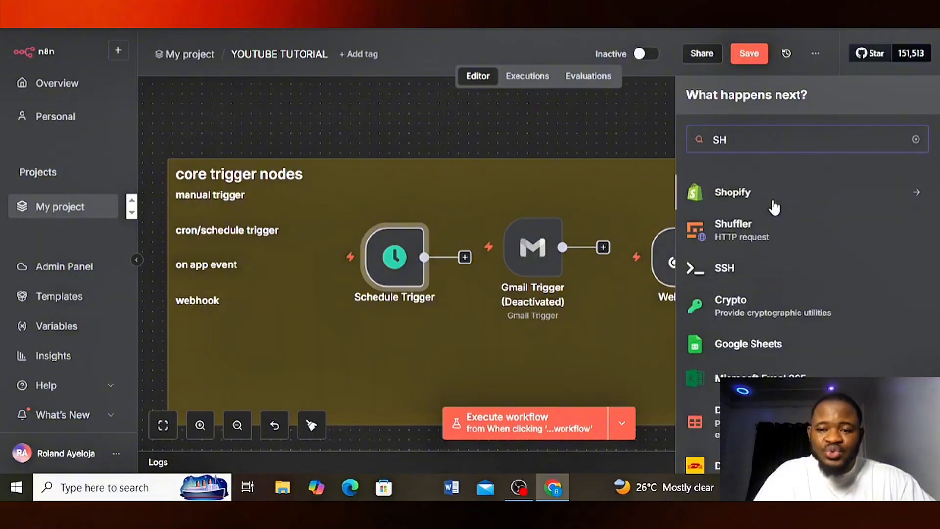
{"action": "key", "text": "BackSpace"}
{"action": "key", "text": "BackSpace"}
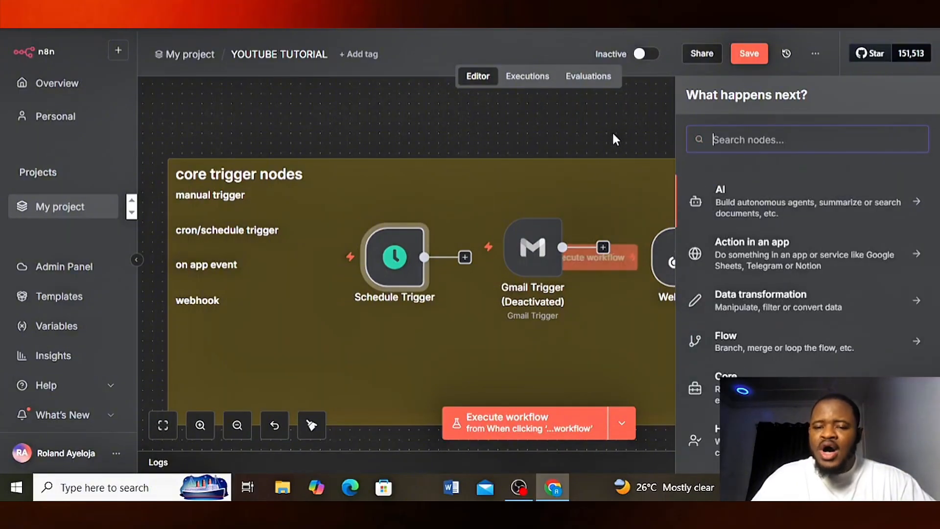
{"action": "left_click", "coordinate": [606, 118]}
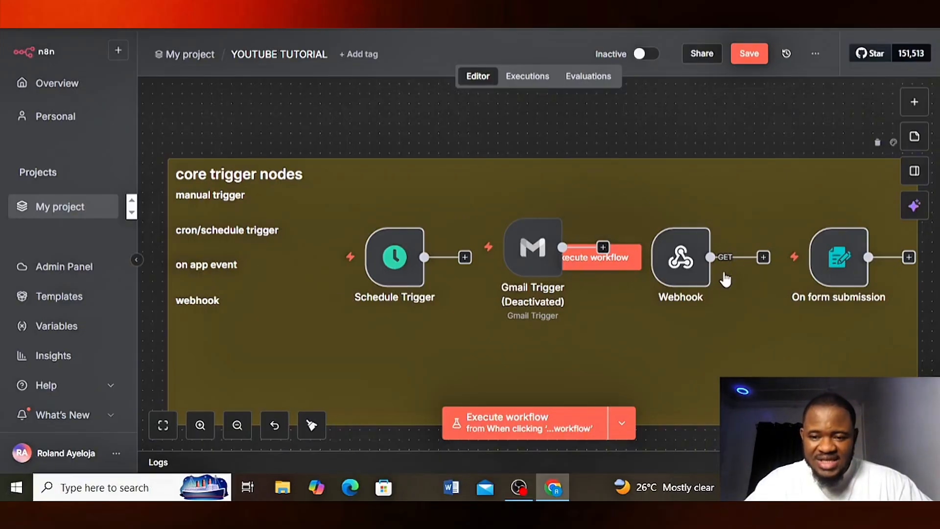
Step: Open the On form submission node to view its parameters and return to the canvas
{"action": "mouse_move", "coordinate": [680, 259]}
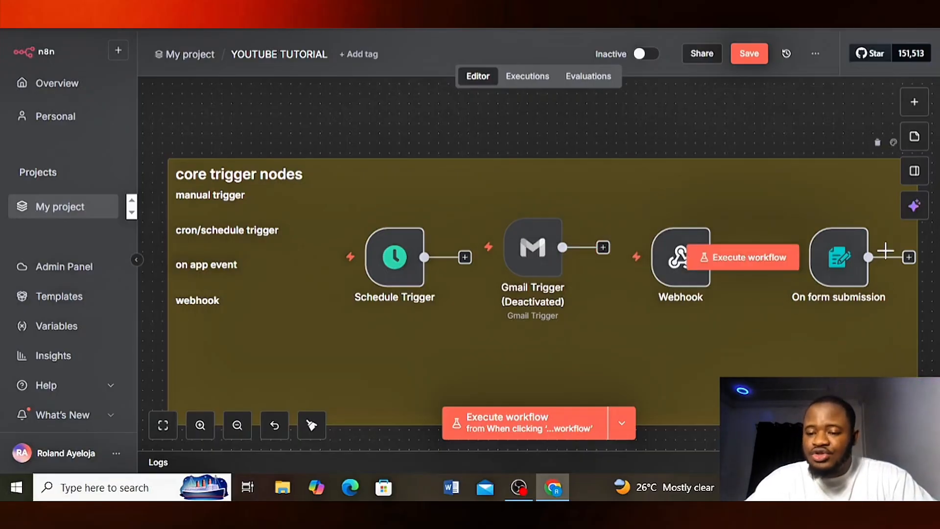
{"action": "left_click", "coordinate": [839, 273]}
{"action": "double_click", "coordinate": [839, 273]}
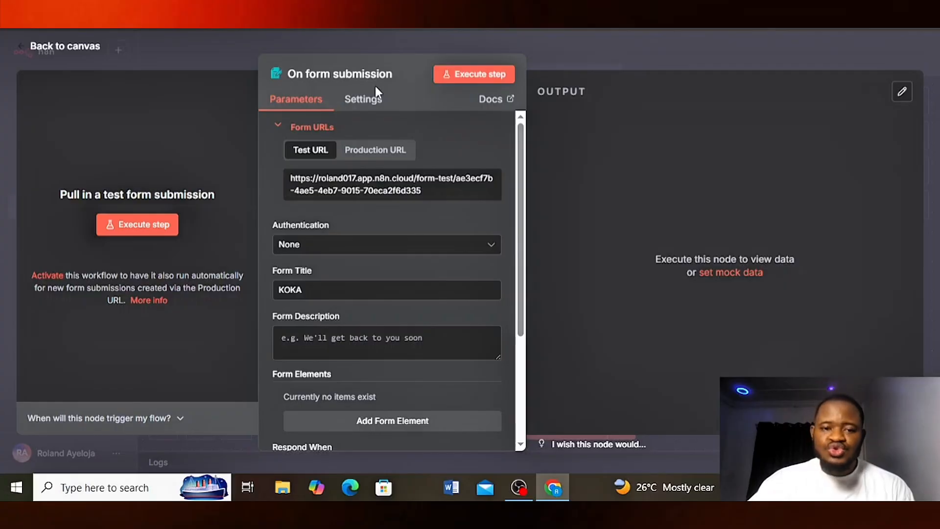
{"action": "left_click", "coordinate": [691, 45]}
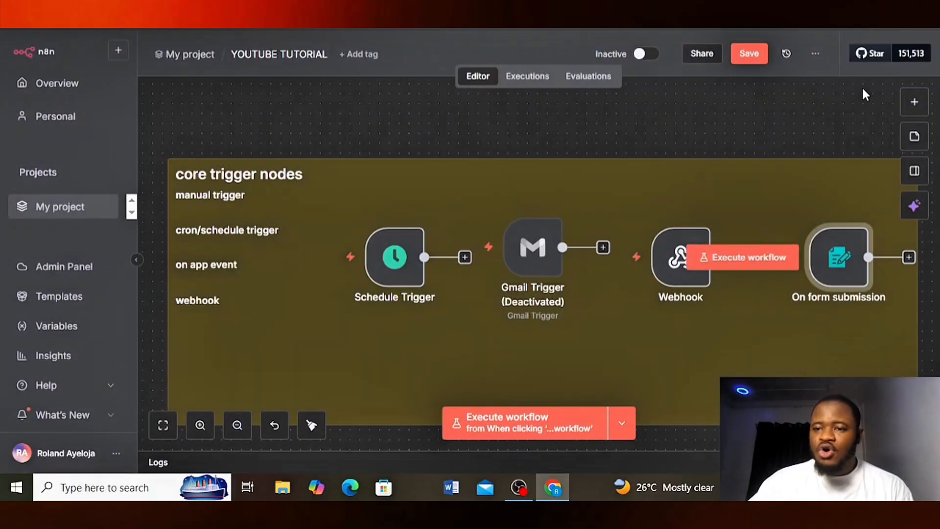
Step: Search the node library for N8N to find the n8n Form node, and close the library
{"action": "left_click", "coordinate": [915, 105]}
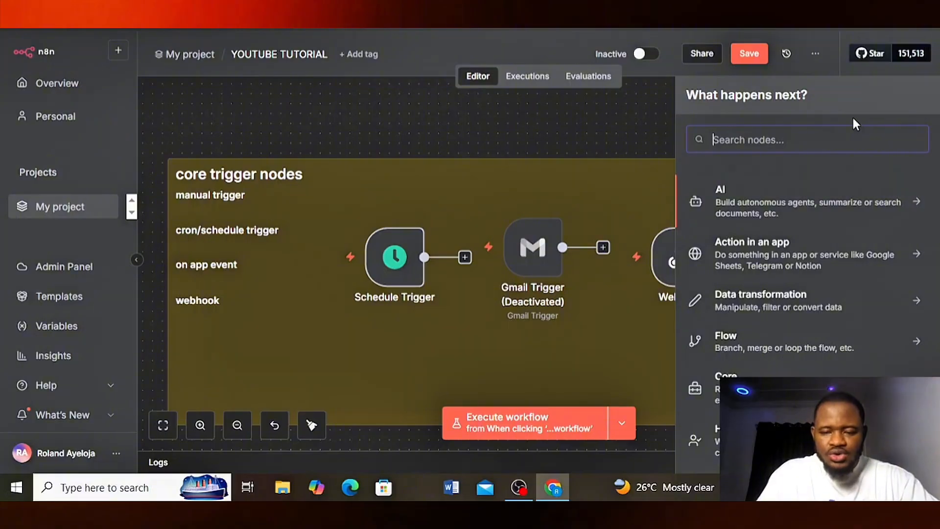
{"action": "type", "text": "N8N"}
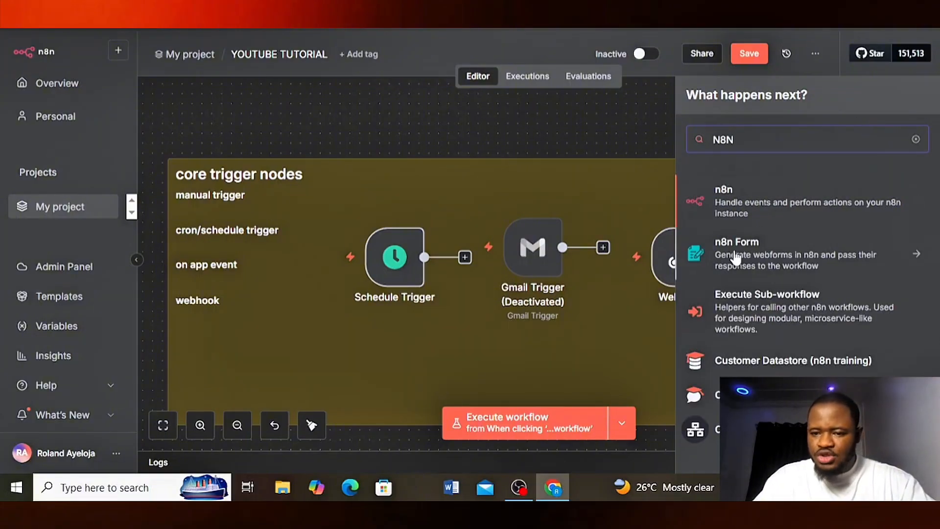
{"action": "left_click", "coordinate": [630, 130]}
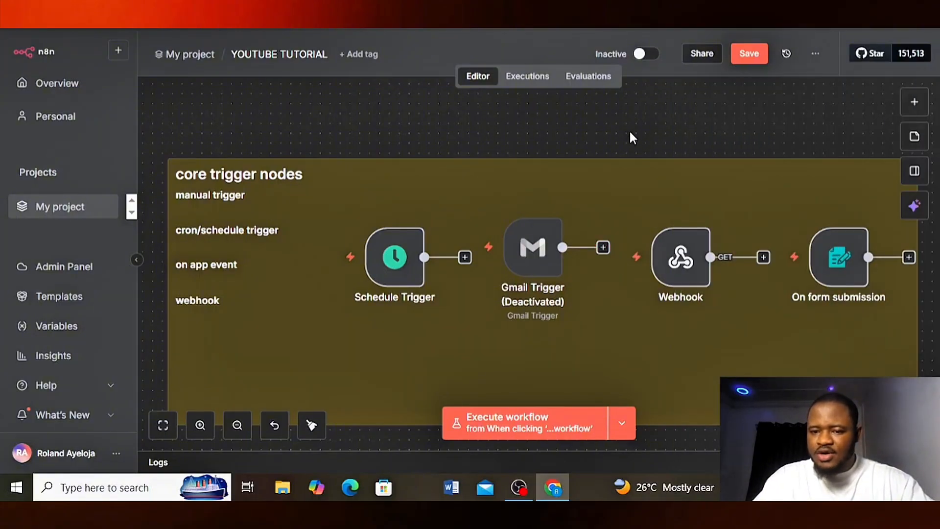
Step: Open the On form submission node and replace its form title with "DAMOLA AGENCY"
{"action": "double_click", "coordinate": [829, 255]}
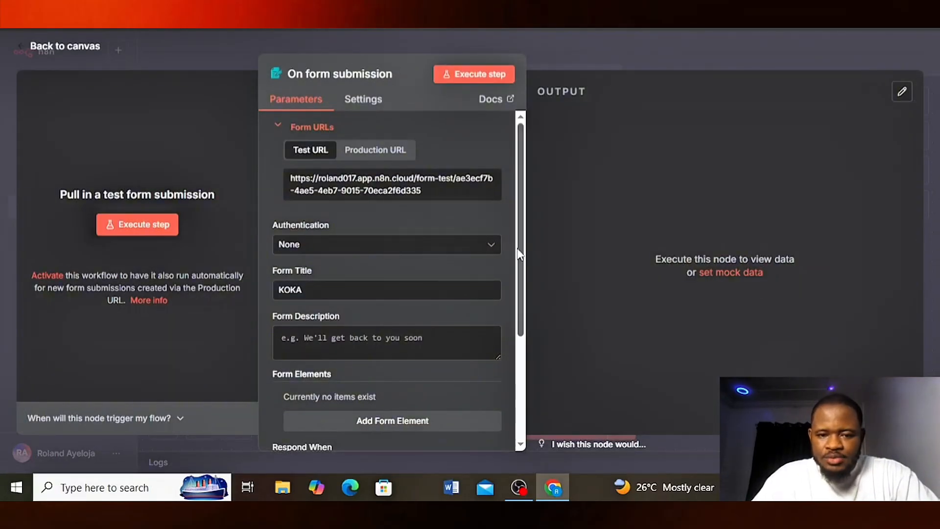
{"action": "scroll", "coordinate": [519, 255], "scroll_direction": "down", "scroll_amount": 1}
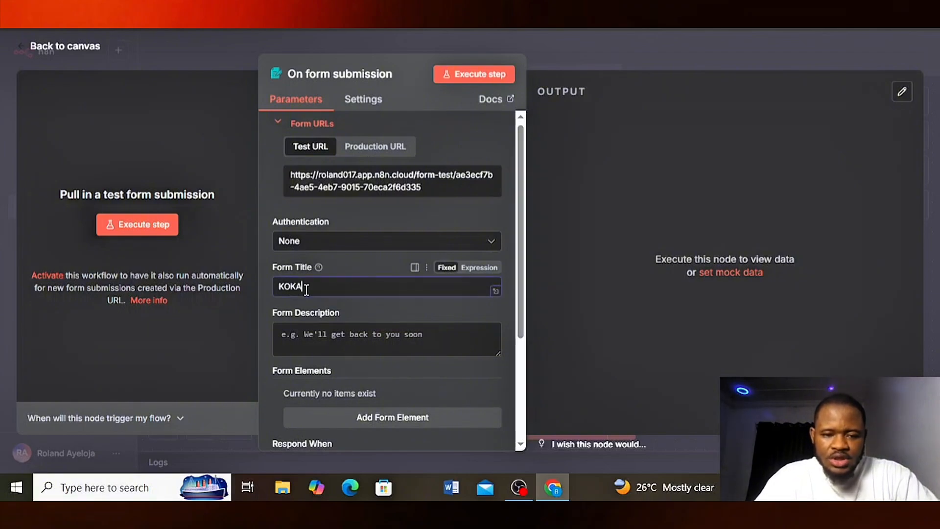
{"action": "key", "text": "BackSpace"}
{"action": "key", "text": "BackSpace"}
{"action": "key", "text": "BackSpace"}
{"action": "key", "text": "BackSpace"}
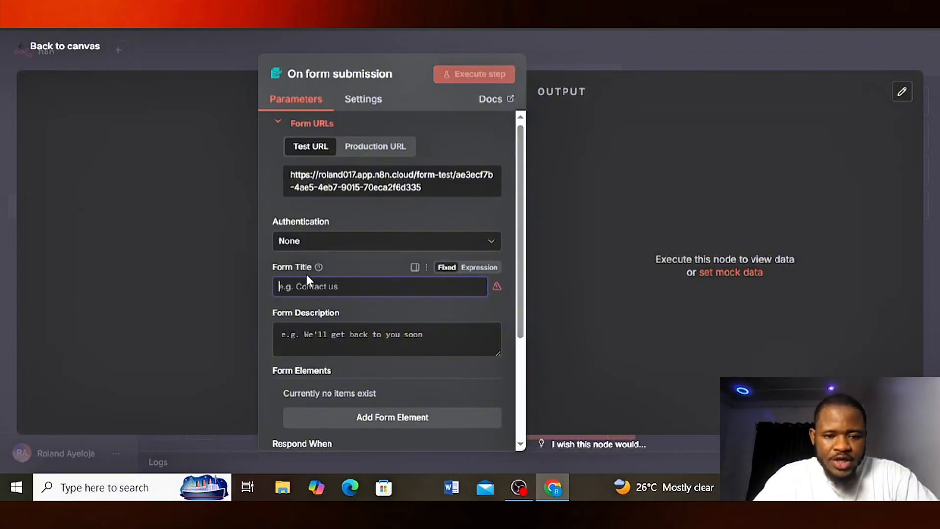
{"action": "scroll", "coordinate": [306, 350], "scroll_direction": "down", "scroll_amount": 1}
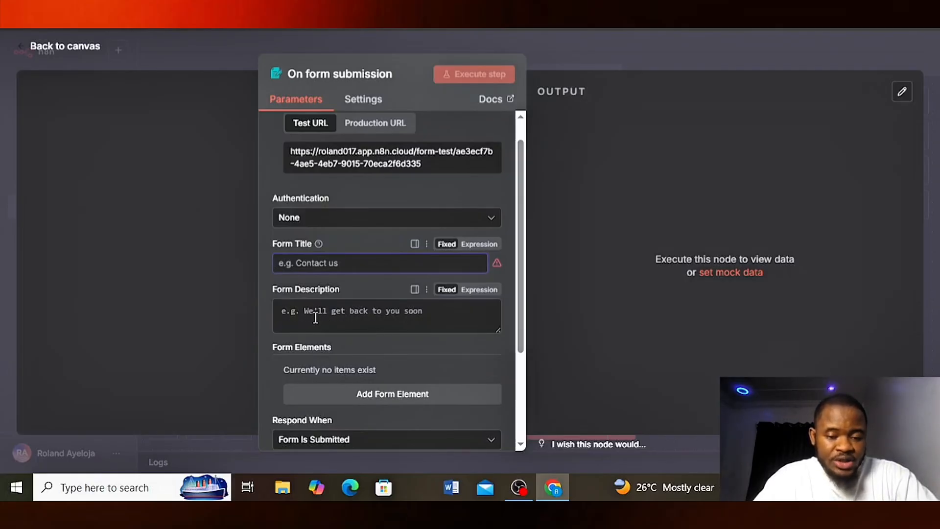
{"action": "left_click", "coordinate": [280, 264]}
{"action": "type", "text": "Dam"}
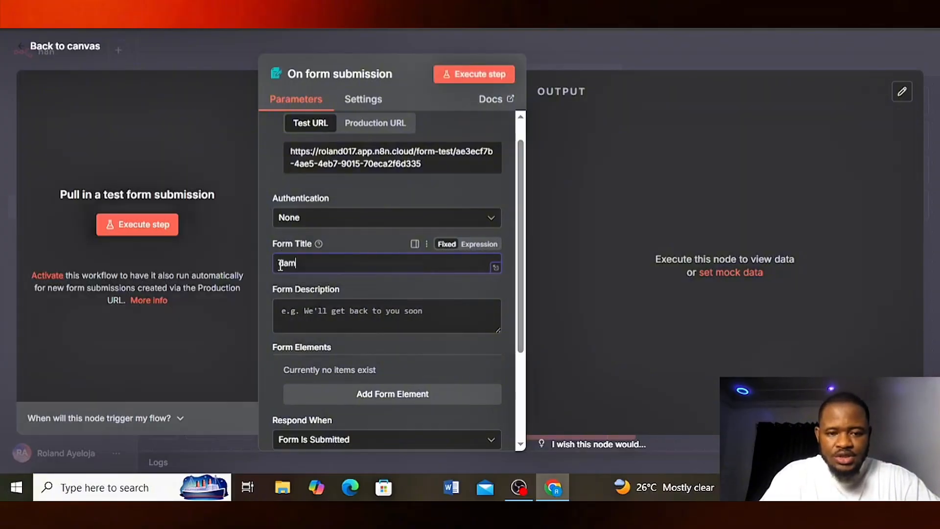
{"action": "key", "text": "BackSpace"}
{"action": "type", "text": "DA"}
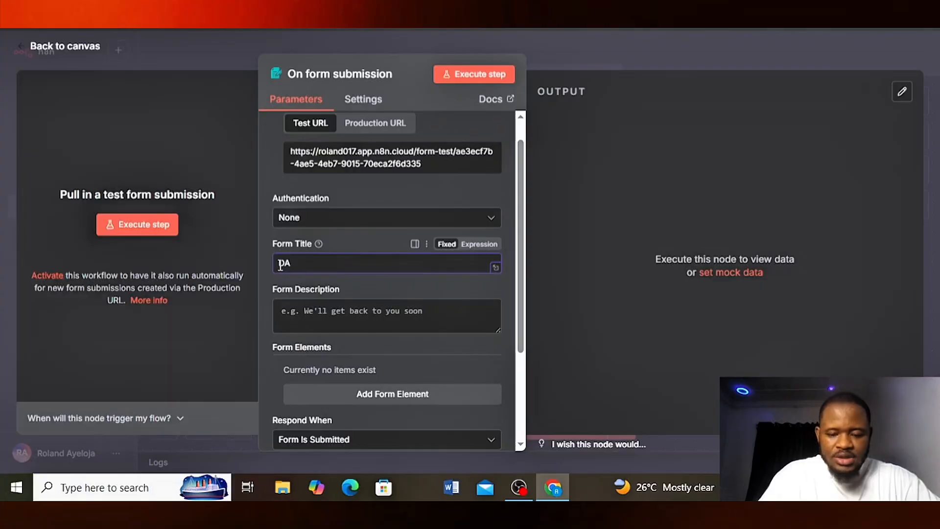
{"action": "type", "text": "MOLA AGENCY"}
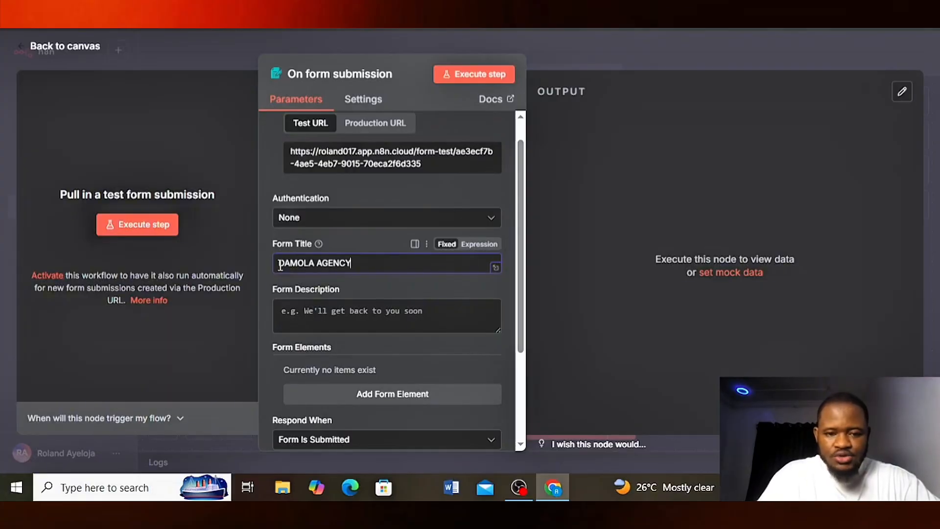
Step: Enter "welcome to damola's agency" as the form description
{"action": "left_click", "coordinate": [296, 313]}
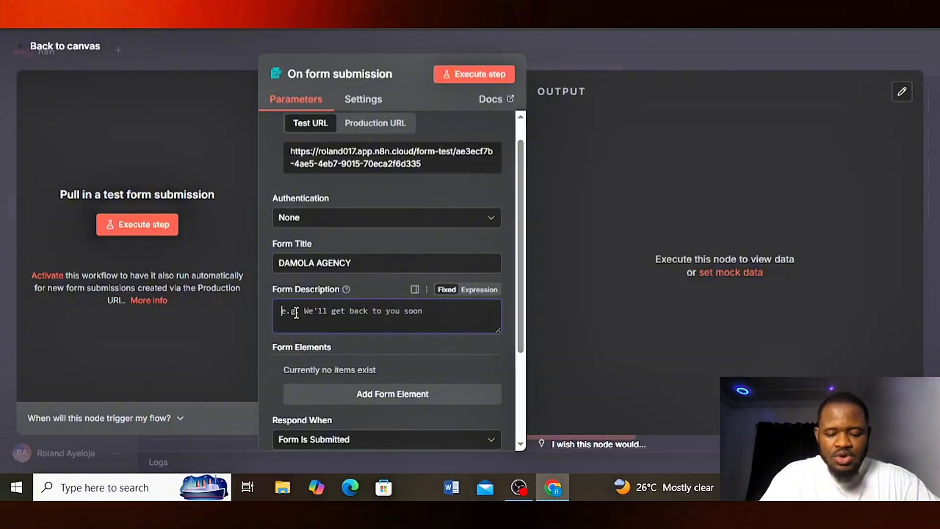
{"action": "type", "text": "welcome to "}
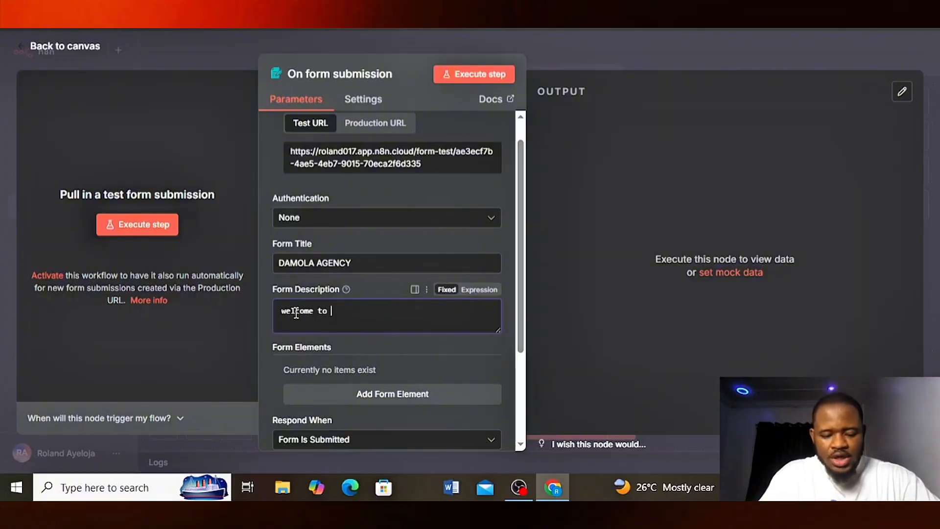
{"action": "type", "text": "damola"}
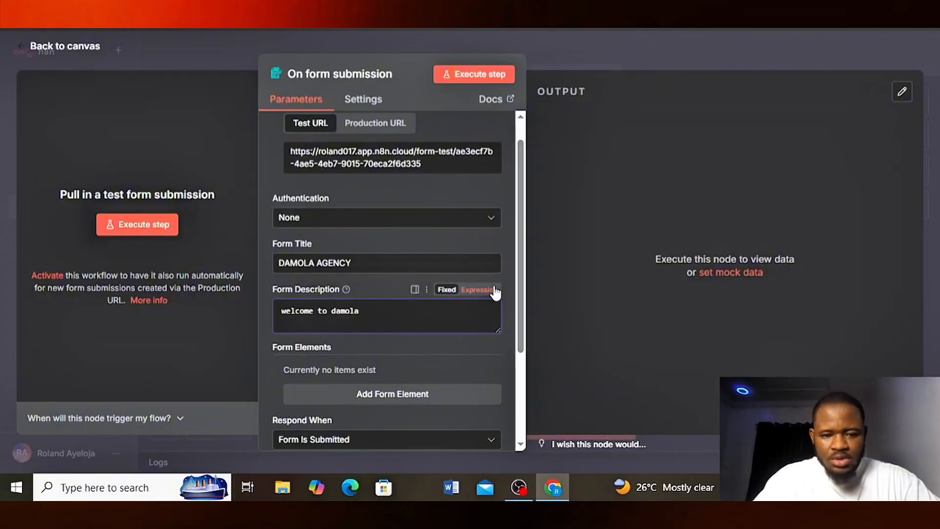
{"action": "type", "text": " a"}
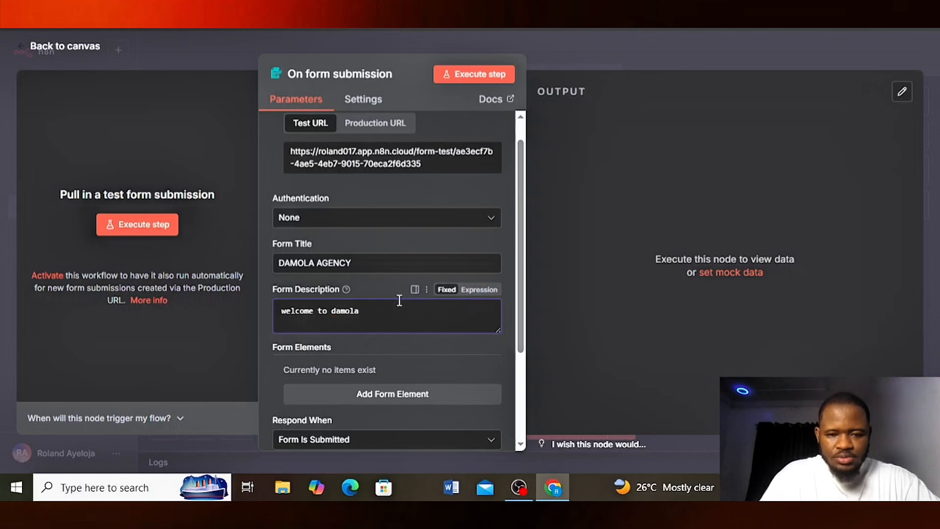
{"action": "type", "text": "'s agency"}
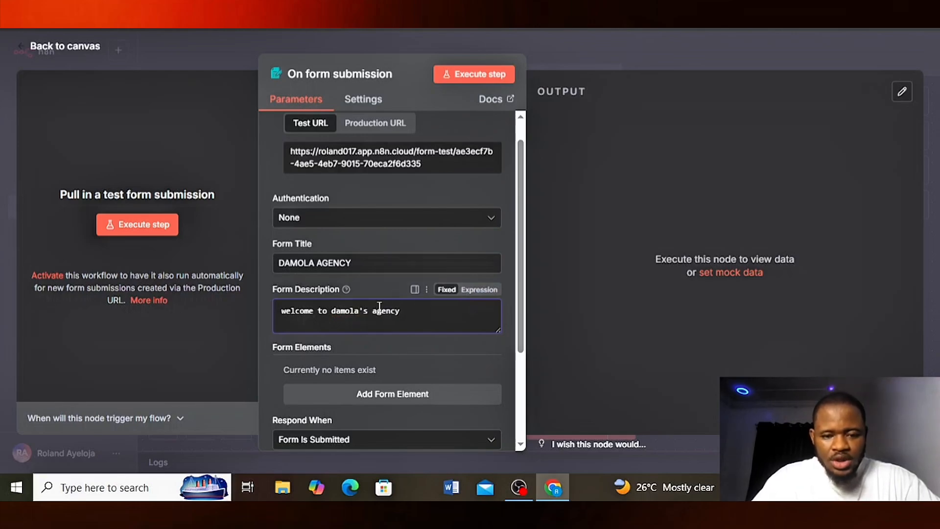
Step: Add a form element with the field name "full name" and make it a required field
{"action": "scroll", "coordinate": [381, 303], "scroll_direction": "down", "scroll_amount": 3}
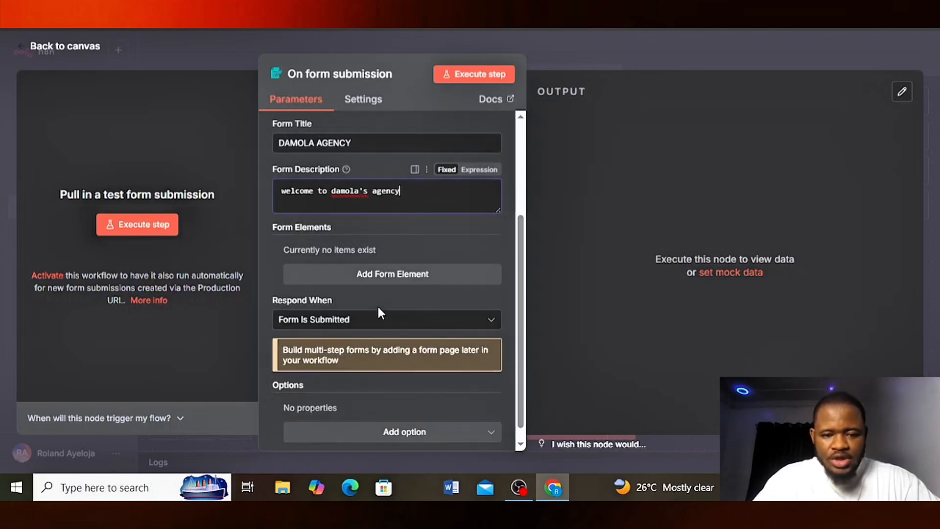
{"action": "left_click", "coordinate": [359, 279]}
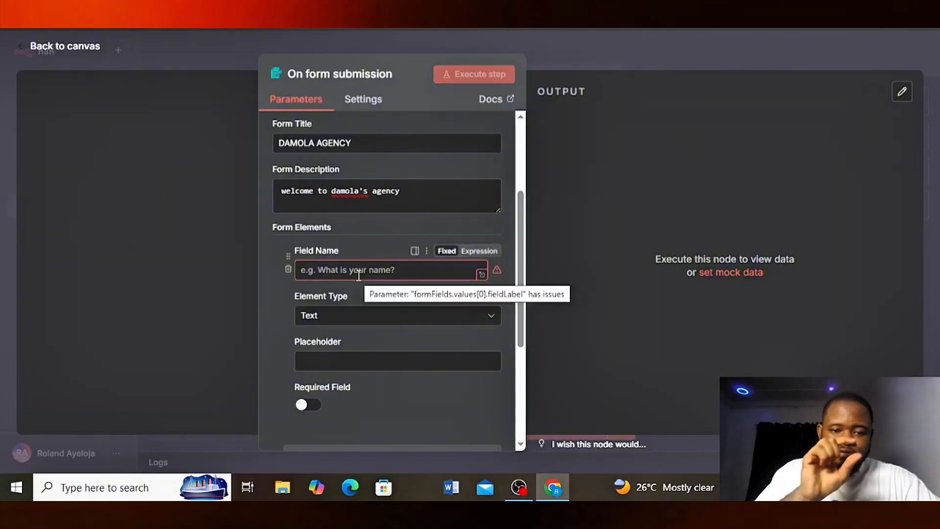
{"action": "left_click", "coordinate": [317, 272]}
{"action": "type", "text": "full name"}
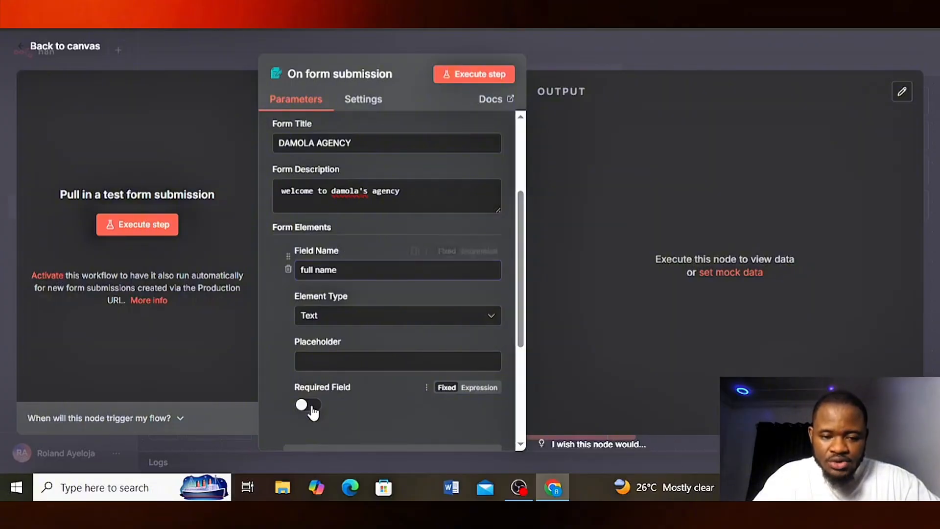
{"action": "left_click", "coordinate": [312, 411]}
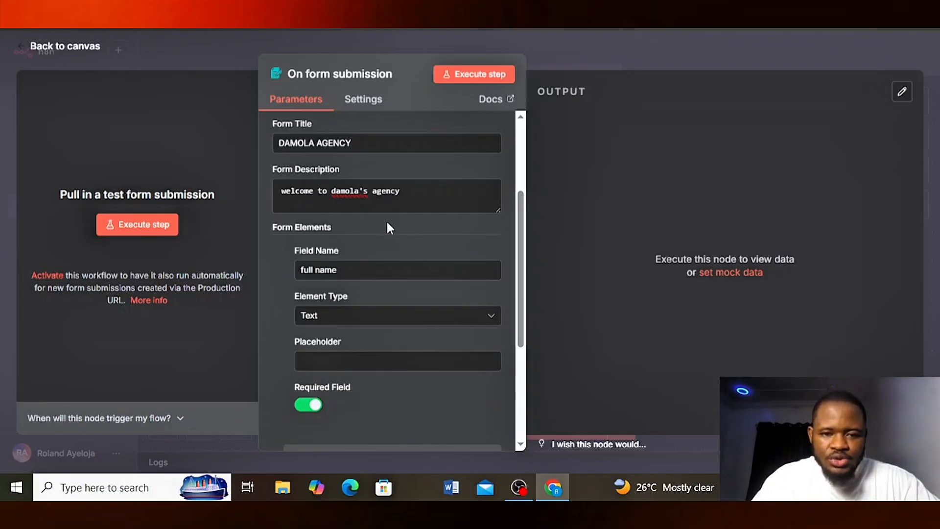
Step: Clear the form description and change the form element's field name to "F name"
{"action": "left_click_drag", "start_coordinate": [399, 193], "coordinate": [276, 190]}
{"action": "key", "text": "BackSpace"}
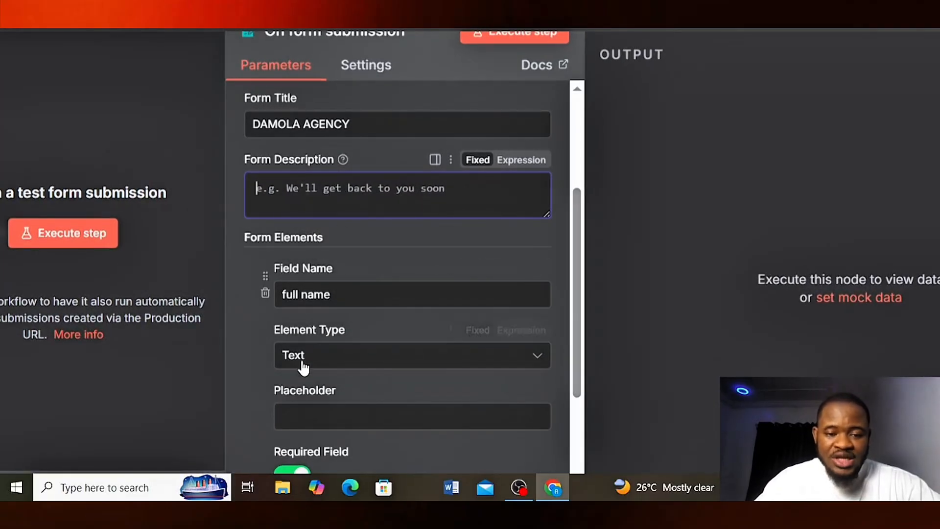
{"action": "left_click", "coordinate": [342, 292]}
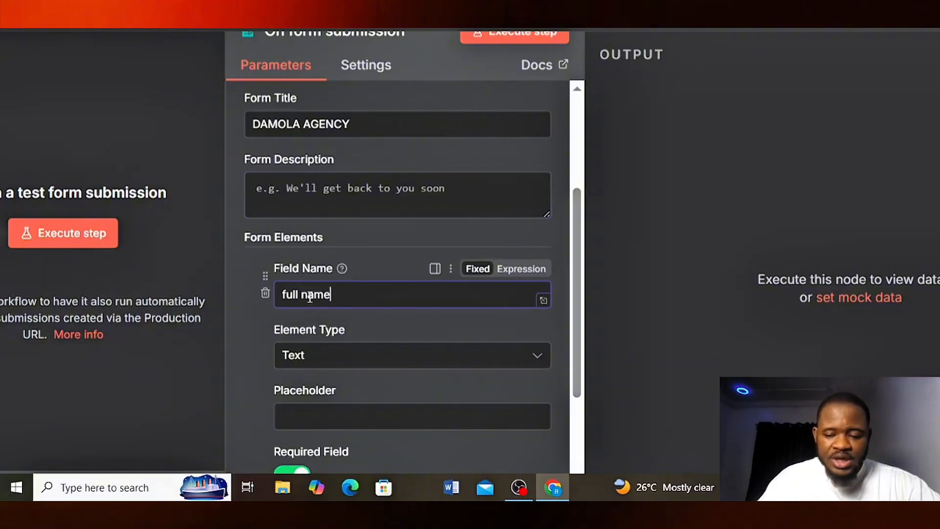
{"action": "key", "text": "BackSpace"}
{"action": "key", "text": "BackSpace"}
{"action": "key", "text": "BackSpace"}
{"action": "key", "text": "BackSpace"}
{"action": "key", "text": "BackSpace"}
{"action": "key", "text": "BackSpace"}
{"action": "key", "text": "BackSpace"}
{"action": "key", "text": "BackSpace"}
{"action": "key", "text": "BackSpace"}
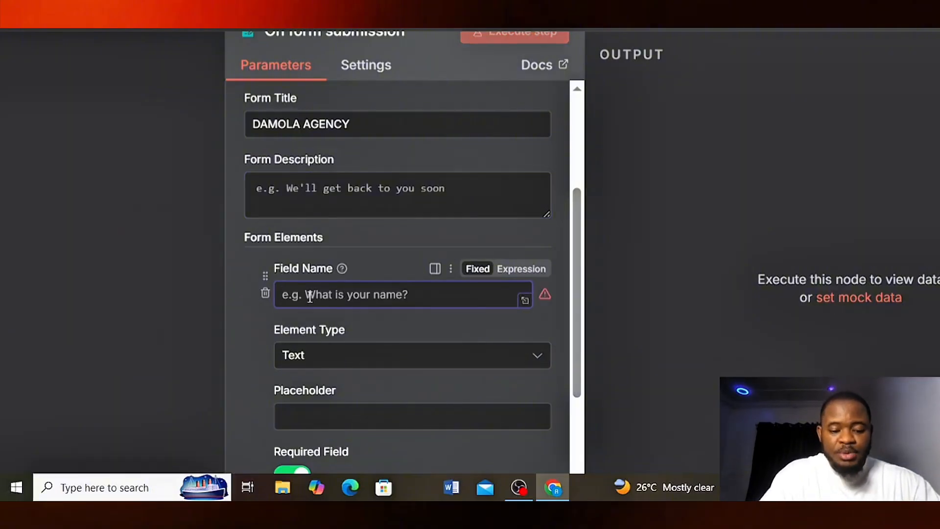
{"action": "type", "text": "F"}
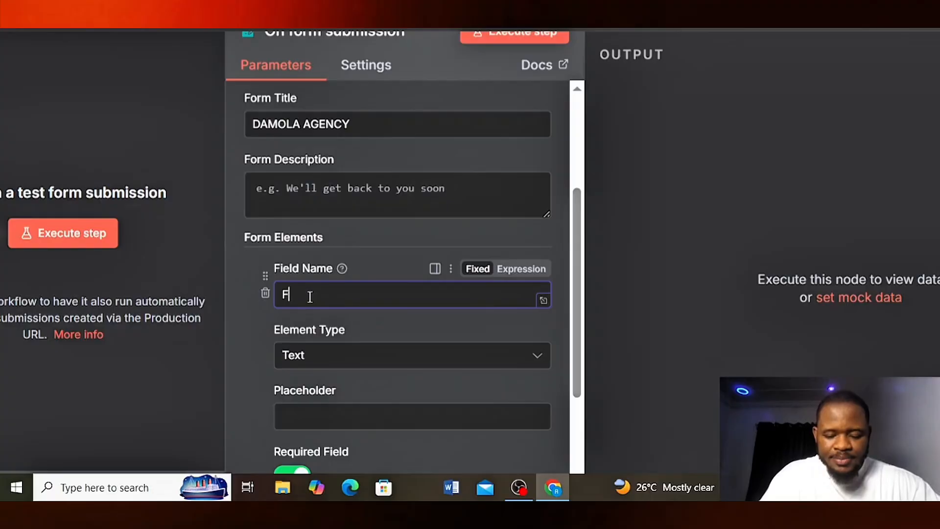
{"action": "type", "text": " name"}
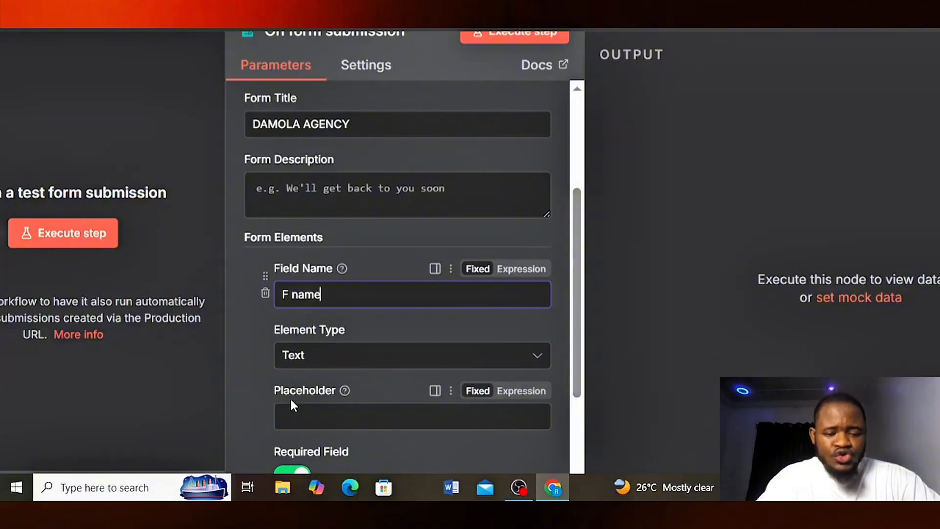
Step: Set the form element's placeholder to "input your full name here"
{"action": "scroll", "coordinate": [291, 397], "scroll_direction": "down", "scroll_amount": 1}
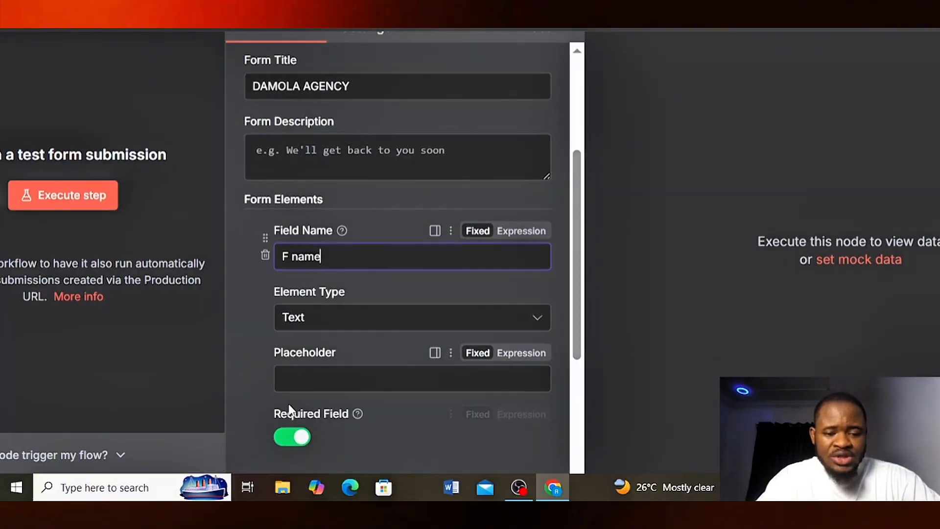
{"action": "left_click", "coordinate": [290, 378]}
{"action": "type", "text": "in"}
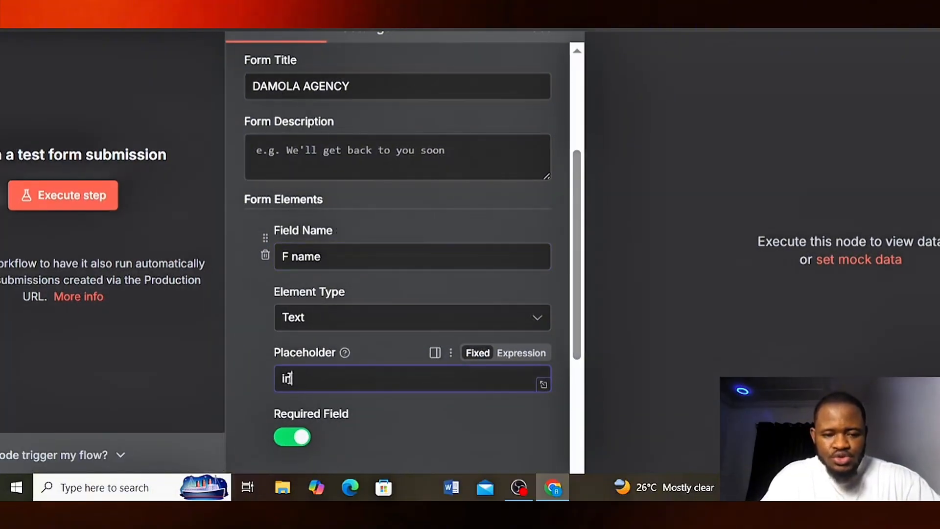
{"action": "type", "text": "put "}
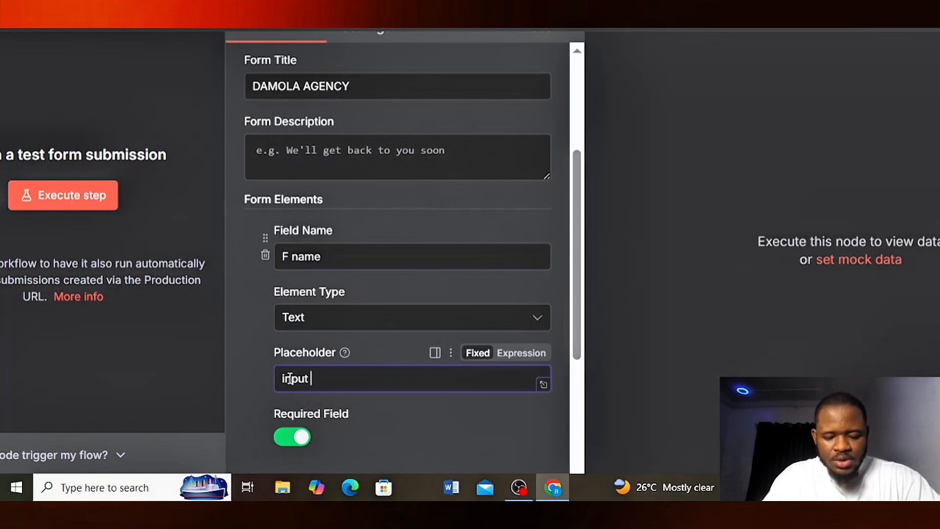
{"action": "type", "text": "your full na"}
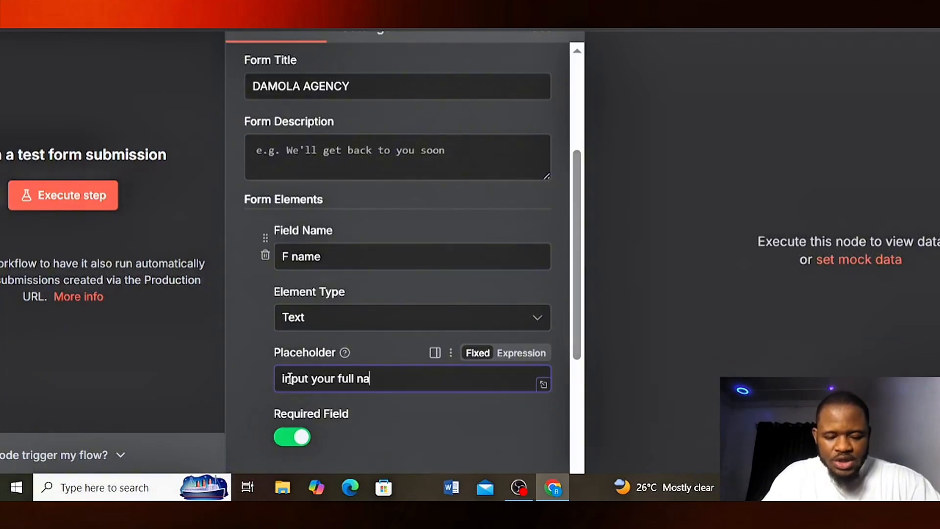
{"action": "type", "text": "ame"}
{"action": "key", "text": "BackSpace"}
{"action": "key", "text": "BackSpace"}
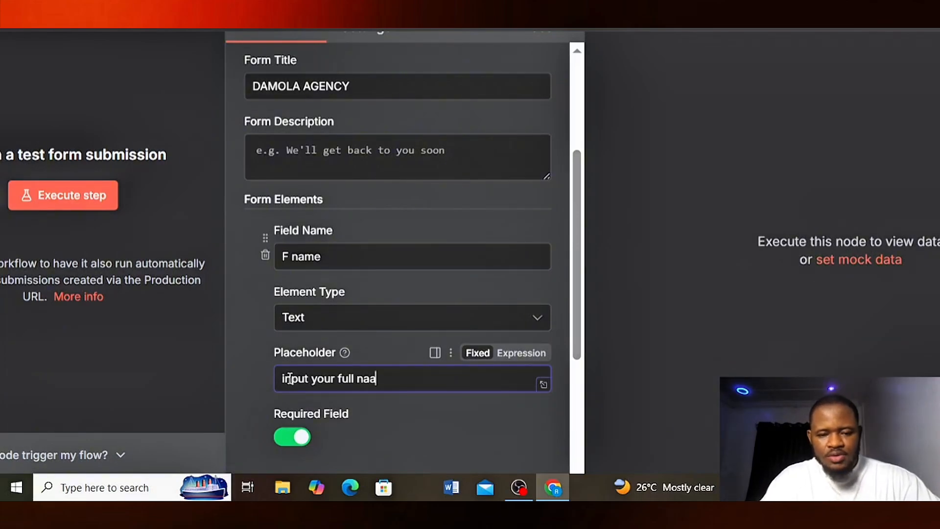
{"action": "type", "text": "me"}
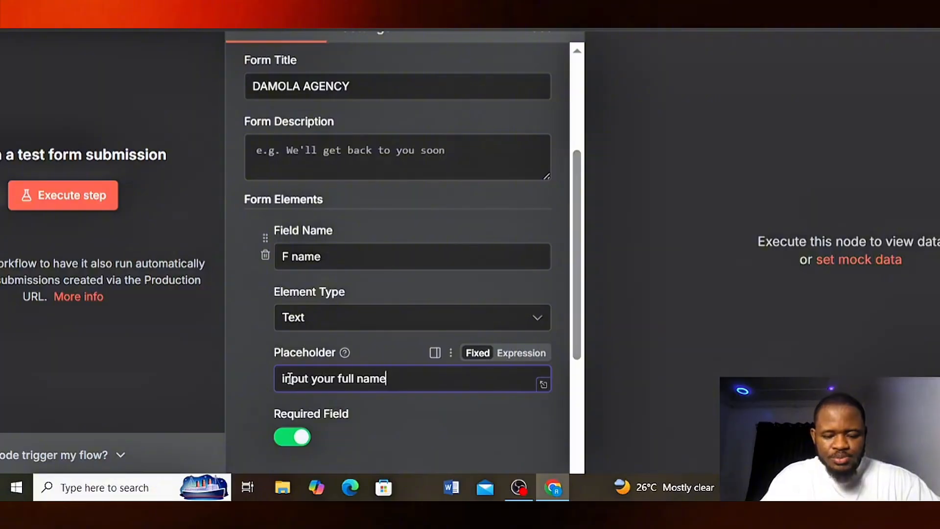
{"action": "type", "text": " here"}
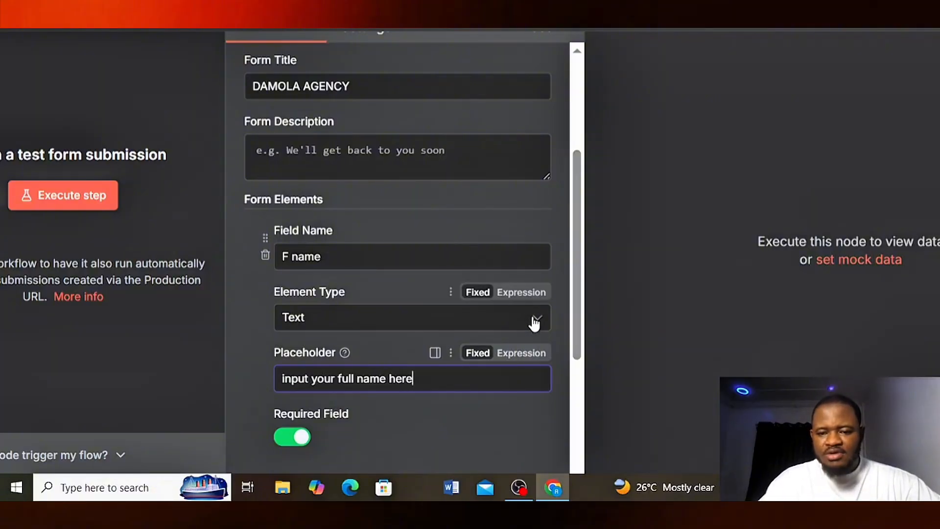
Step: Test the On form submission node, stop listening for a submission and return to the canvas
{"action": "scroll", "coordinate": [575, 311], "scroll_direction": "up", "scroll_amount": 3}
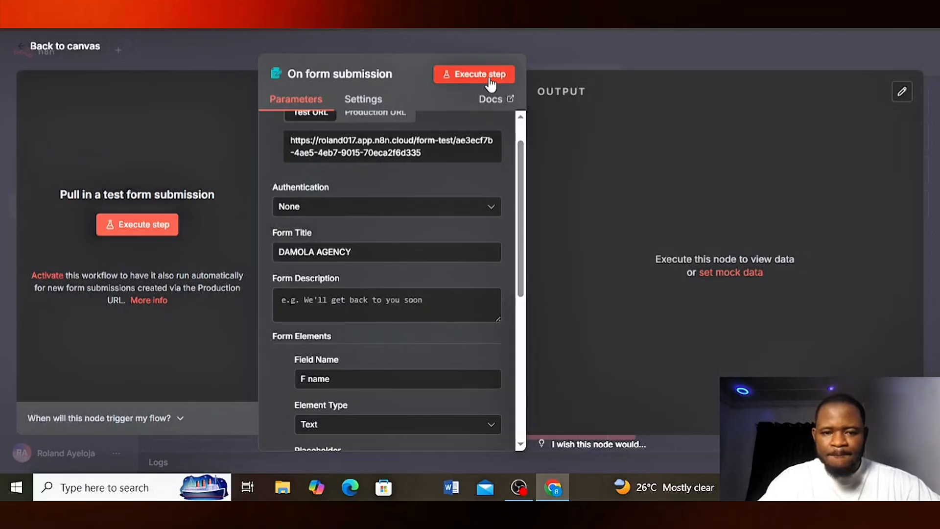
{"action": "left_click", "coordinate": [489, 80]}
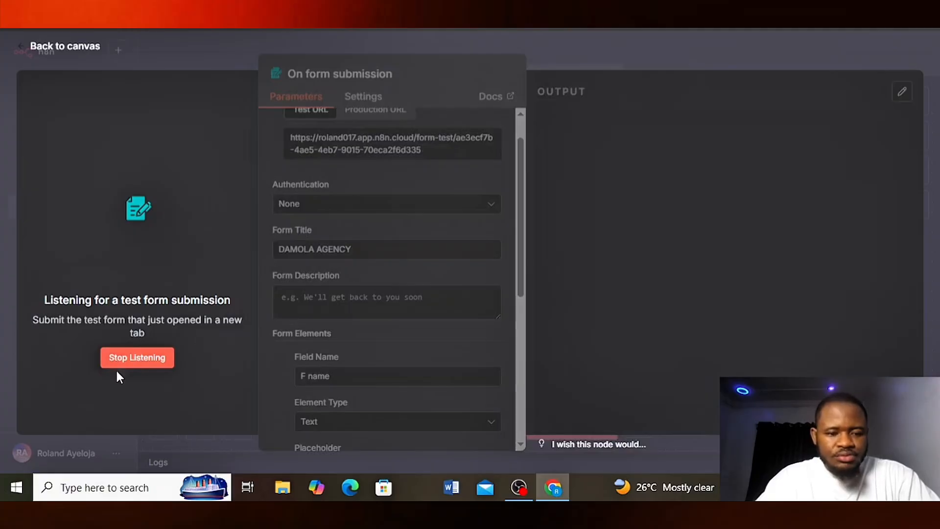
{"action": "left_click", "coordinate": [138, 357]}
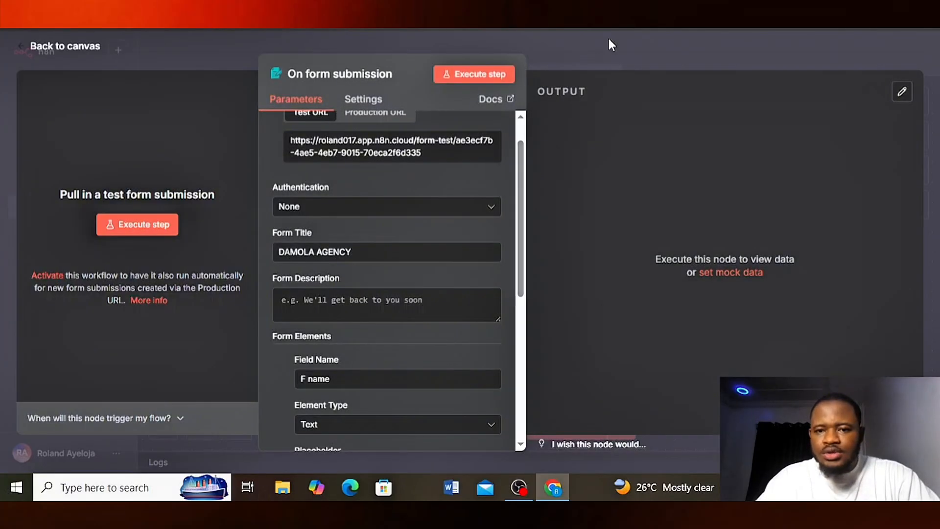
{"action": "left_click", "coordinate": [610, 62]}
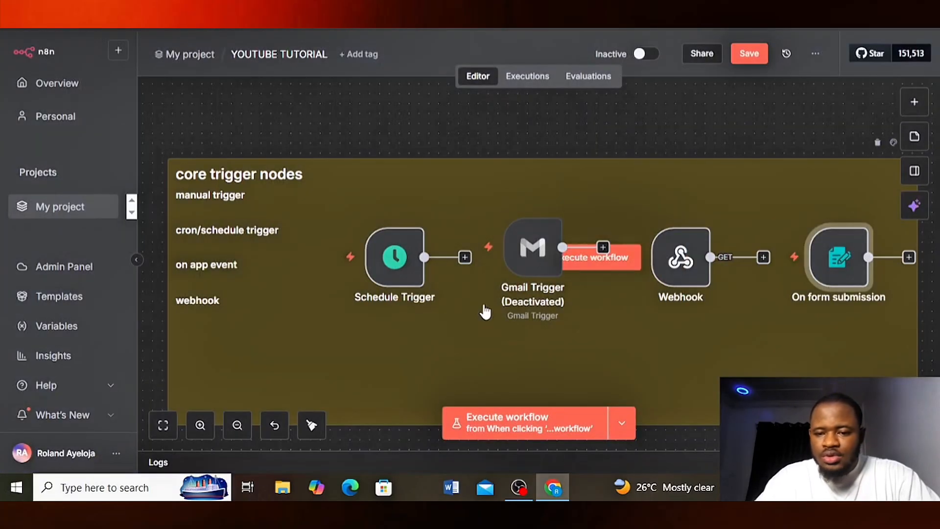
Step: Delete the connections from the manual trigger node to the leads and leads_data 2 nodes
{"action": "scroll", "coordinate": [476, 325], "scroll_direction": "down", "scroll_amount": 3}
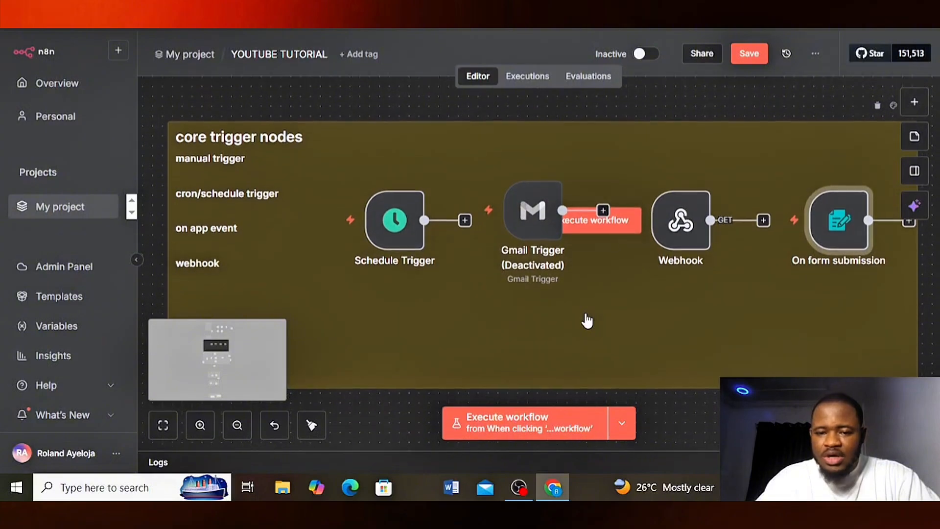
{"action": "scroll", "coordinate": [246, 351], "scroll_direction": "down", "scroll_amount": 5}
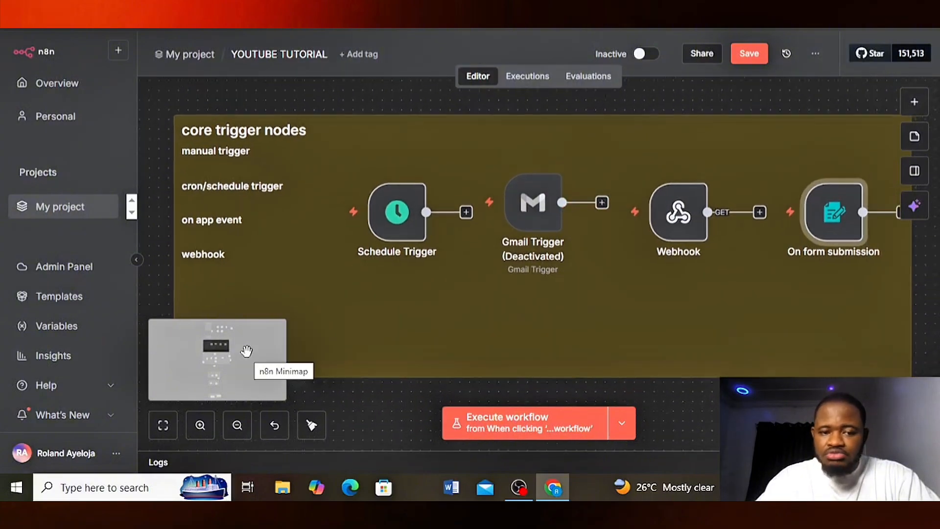
{"action": "scroll", "coordinate": [377, 388], "scroll_direction": "down", "scroll_amount": 8}
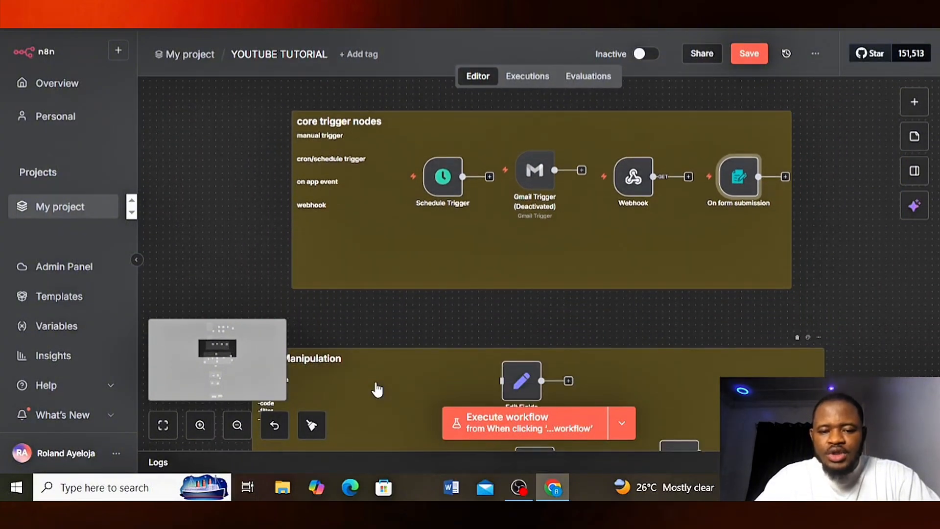
{"action": "scroll", "coordinate": [376, 389], "scroll_direction": "up", "scroll_amount": 5}
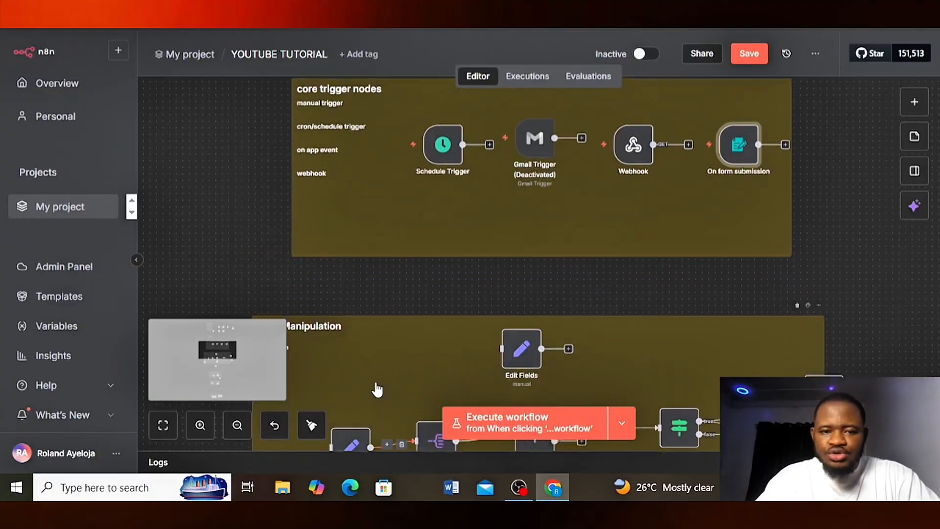
{"action": "scroll", "coordinate": [391, 306], "scroll_direction": "up", "scroll_amount": 4}
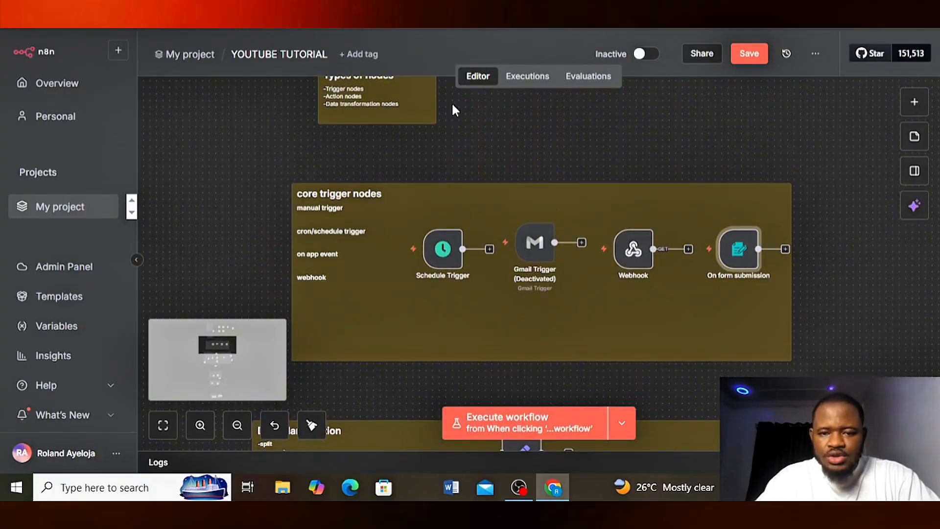
{"action": "scroll", "coordinate": [451, 102], "scroll_direction": "up", "scroll_amount": 8}
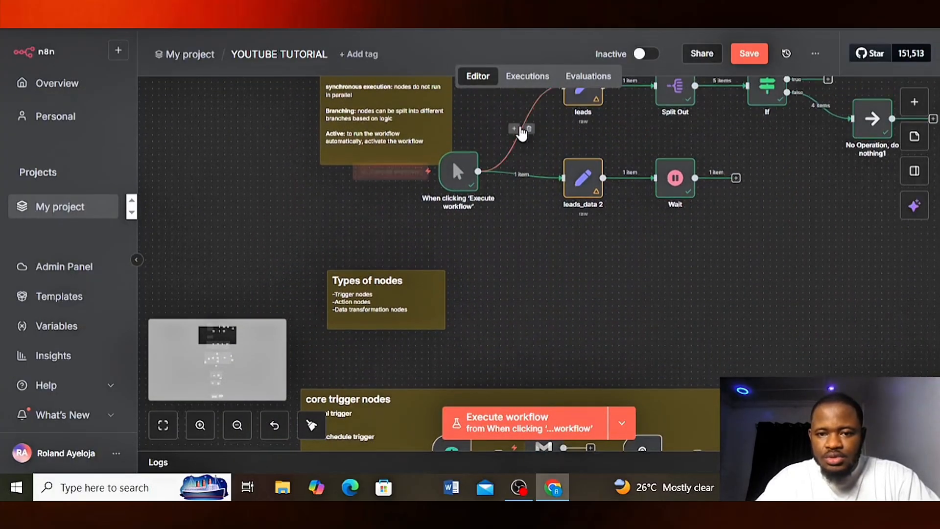
{"action": "left_click", "coordinate": [529, 128]}
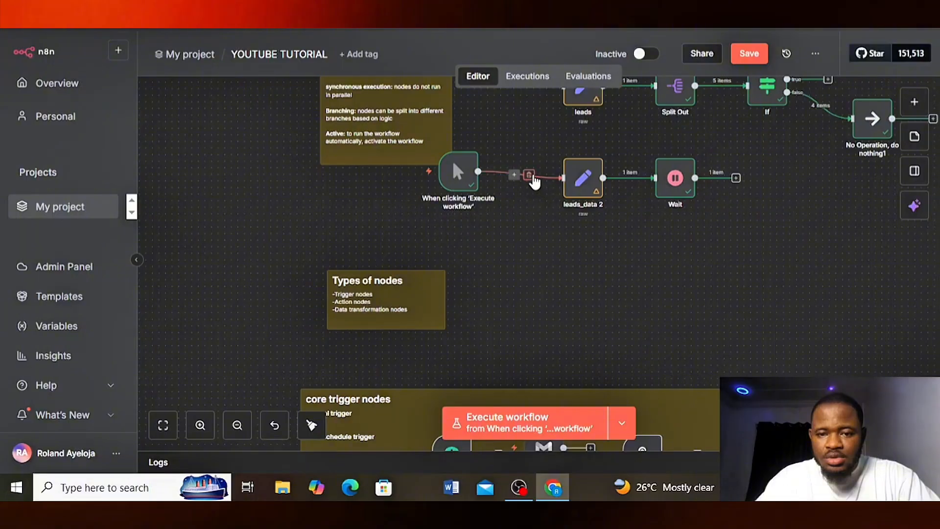
{"action": "left_click", "coordinate": [532, 175]}
Step: Move the manual trigger node down beside leads_data in the Data Manipulation section and connect it to leads_data
{"action": "left_click_drag", "start_coordinate": [451, 177], "coordinate": [281, 347]}
{"action": "scroll", "coordinate": [523, 312], "scroll_direction": "down", "scroll_amount": 3}
{"action": "scroll", "coordinate": [524, 312], "scroll_direction": "down", "scroll_amount": 3}
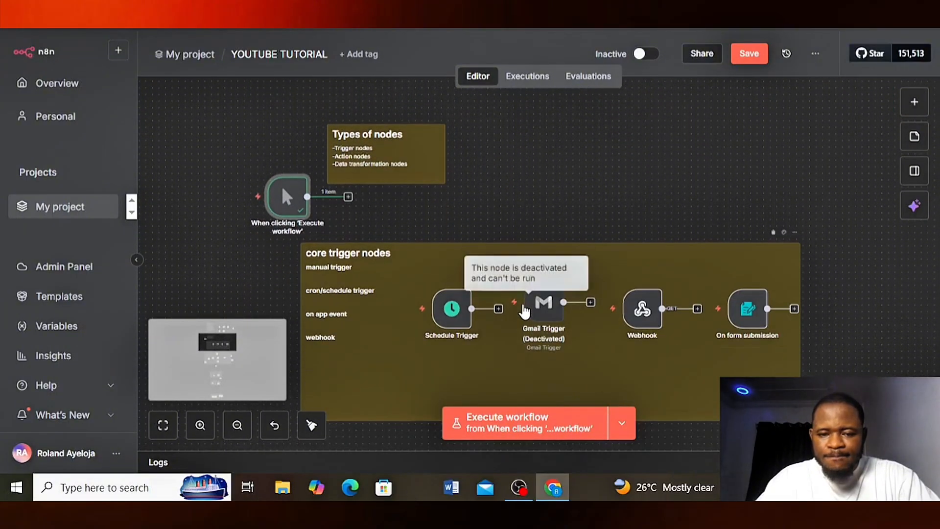
{"action": "mouse_move", "coordinate": [290, 188]}
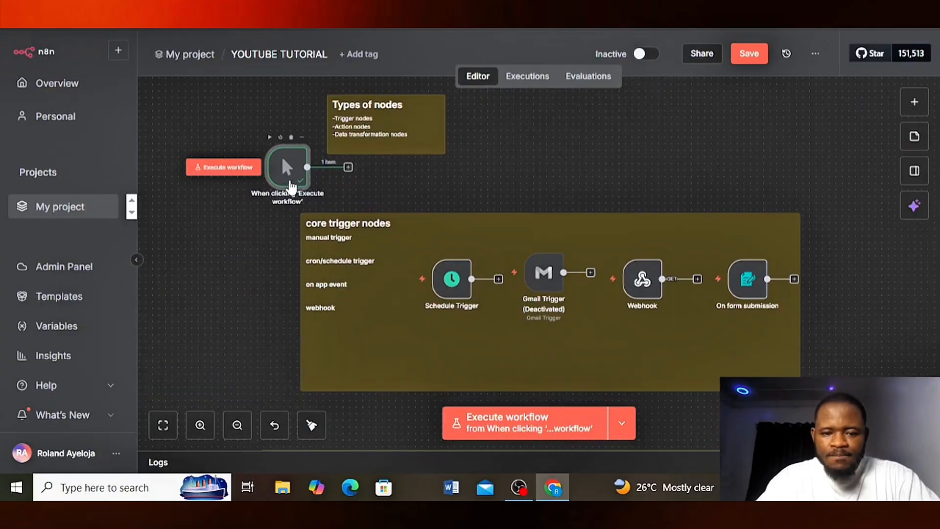
{"action": "left_click_drag", "start_coordinate": [291, 187], "coordinate": [367, 392]}
{"action": "scroll", "coordinate": [157, 259], "scroll_direction": "down", "scroll_amount": 1}
{"action": "scroll", "coordinate": [155, 257], "scroll_direction": "down", "scroll_amount": 8}
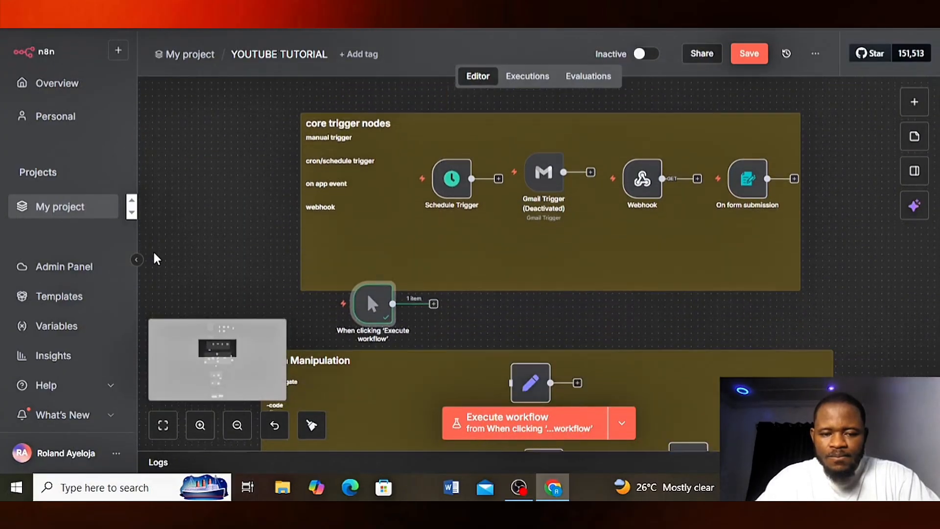
{"action": "scroll", "coordinate": [154, 257], "scroll_direction": "left", "scroll_amount": 2}
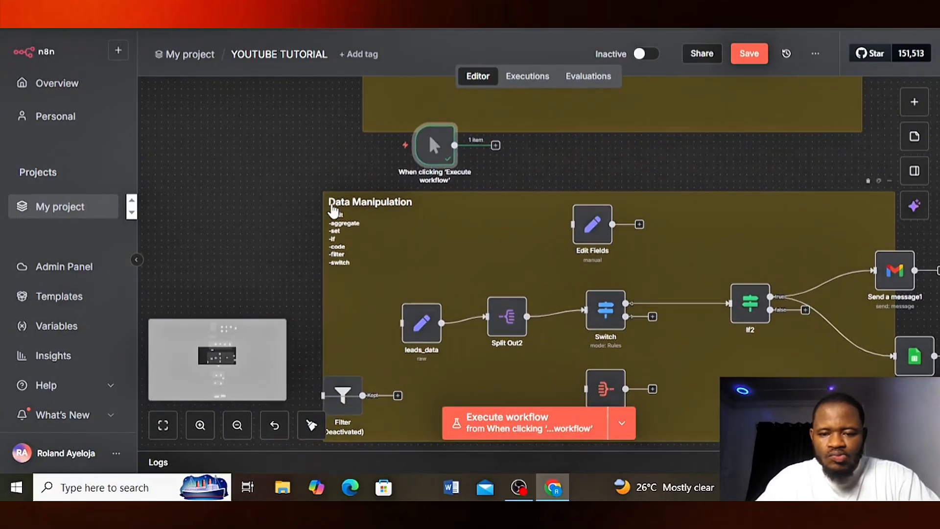
{"action": "left_click_drag", "start_coordinate": [434, 146], "coordinate": [330, 324]}
{"action": "left_click_drag", "start_coordinate": [390, 329], "coordinate": [402, 323]}
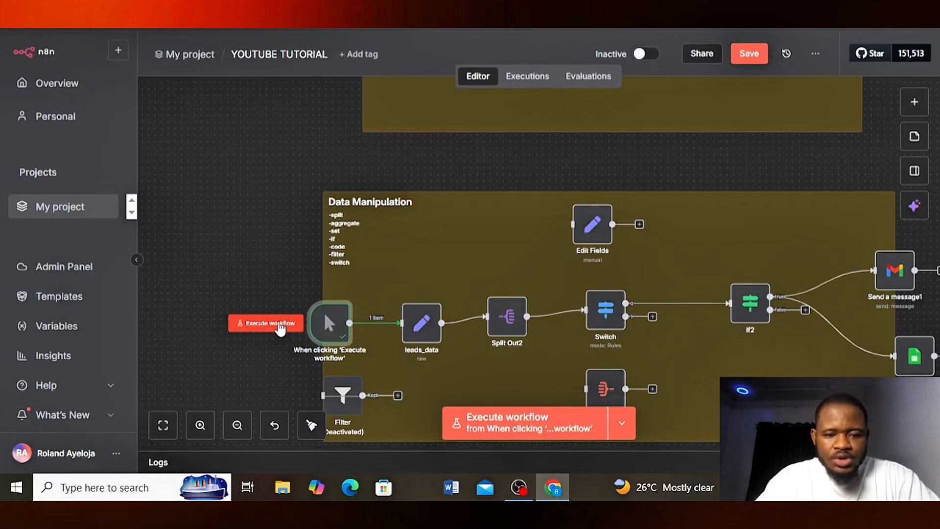
Step: Execute the Data Manipulation workflow from its manual trigger
{"action": "left_click", "coordinate": [288, 323]}
{"action": "scroll", "coordinate": [223, 305], "scroll_direction": "down", "scroll_amount": 3}
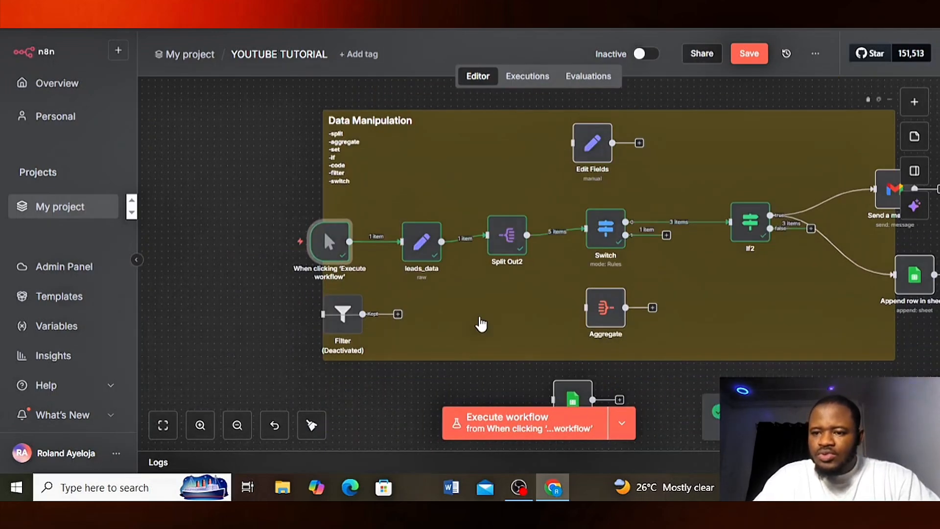
{"action": "mouse_move", "coordinate": [336, 243]}
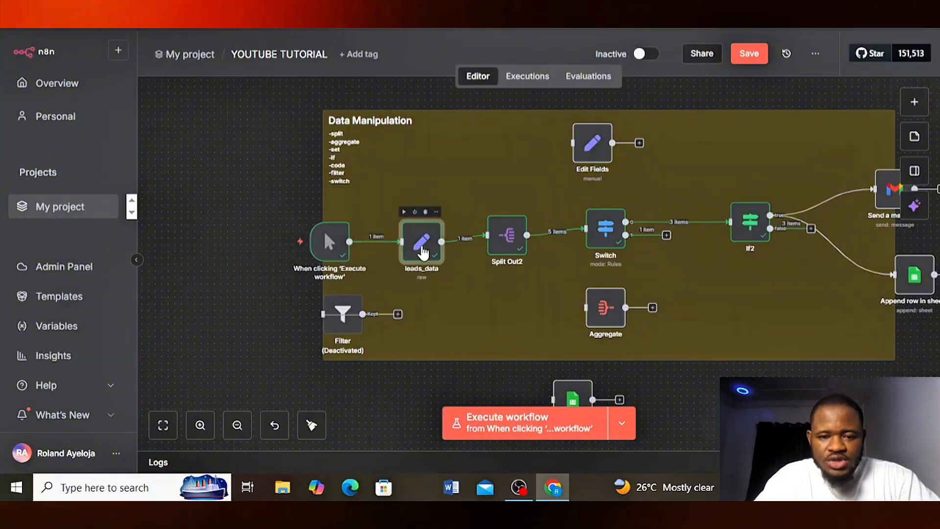
Step: Examine the leads_data node's output schema, collapsing each lead from leads[0] to leads[4], and return to the canvas
{"action": "double_click", "coordinate": [423, 252]}
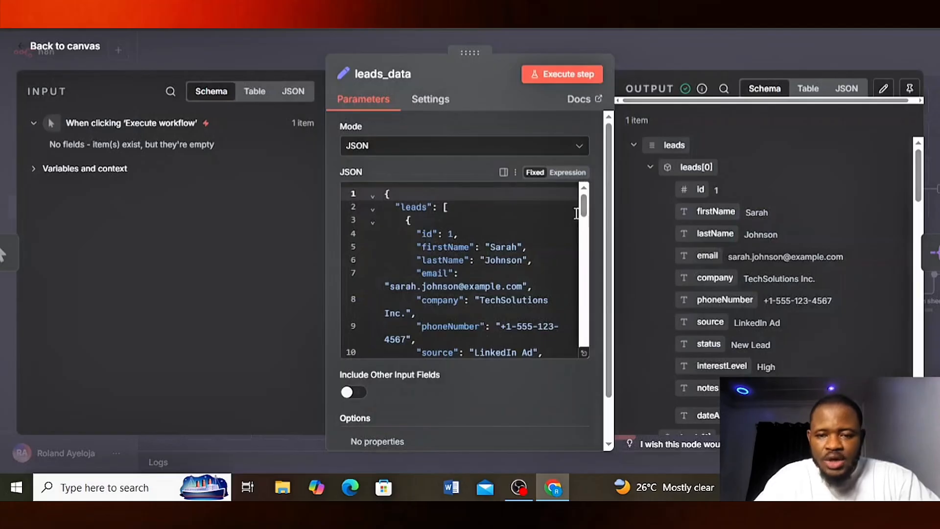
{"action": "left_click", "coordinate": [650, 169]}
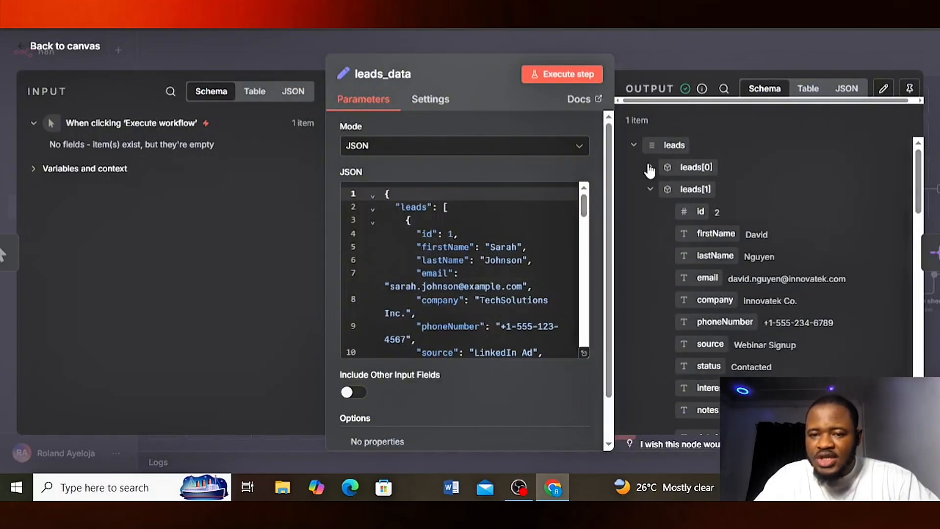
{"action": "left_click", "coordinate": [650, 191]}
{"action": "left_click", "coordinate": [650, 213]}
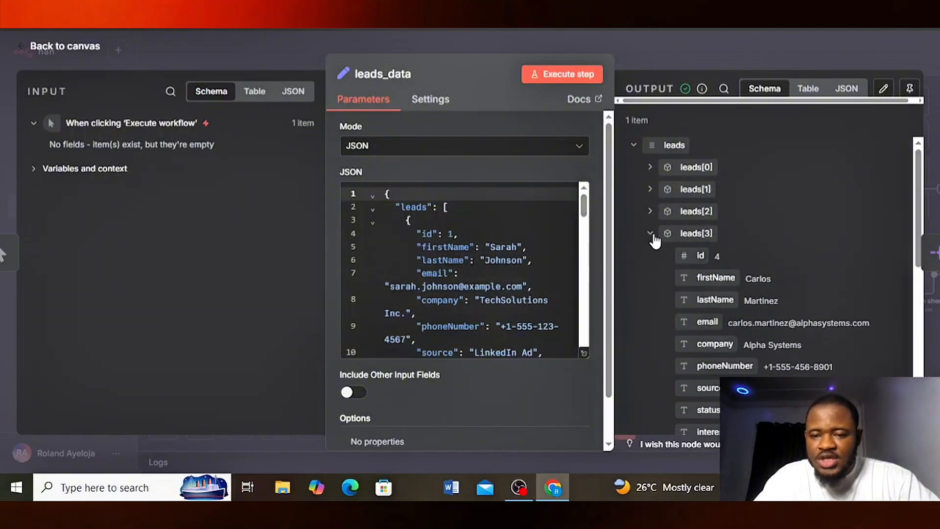
{"action": "left_click", "coordinate": [651, 234]}
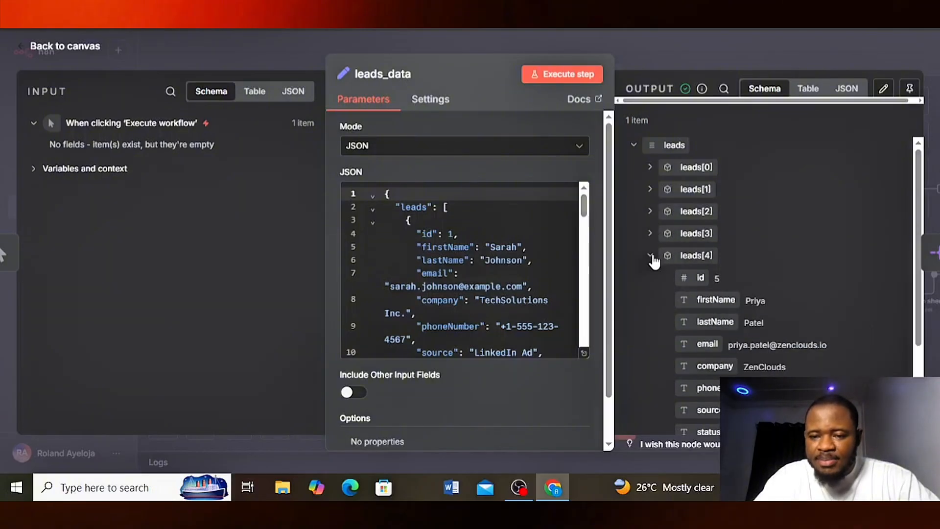
{"action": "left_click", "coordinate": [651, 255]}
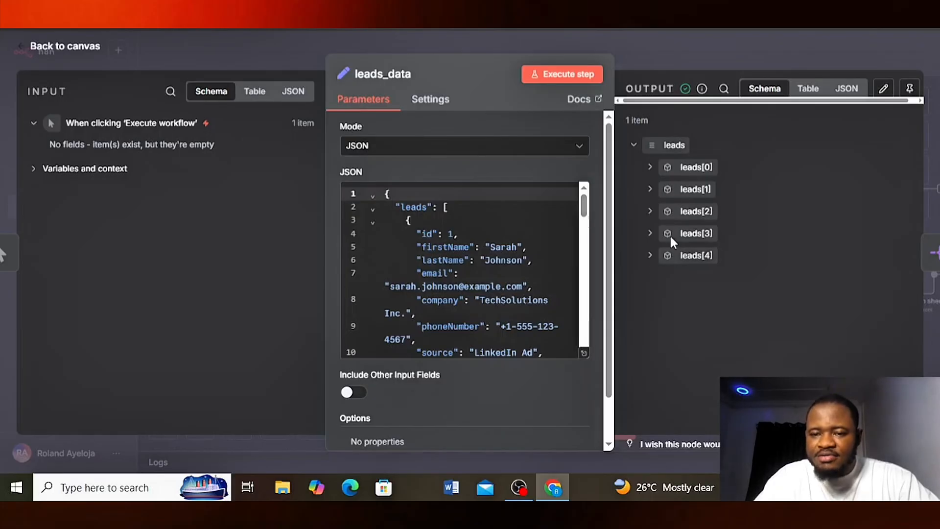
{"action": "left_click", "coordinate": [649, 168]}
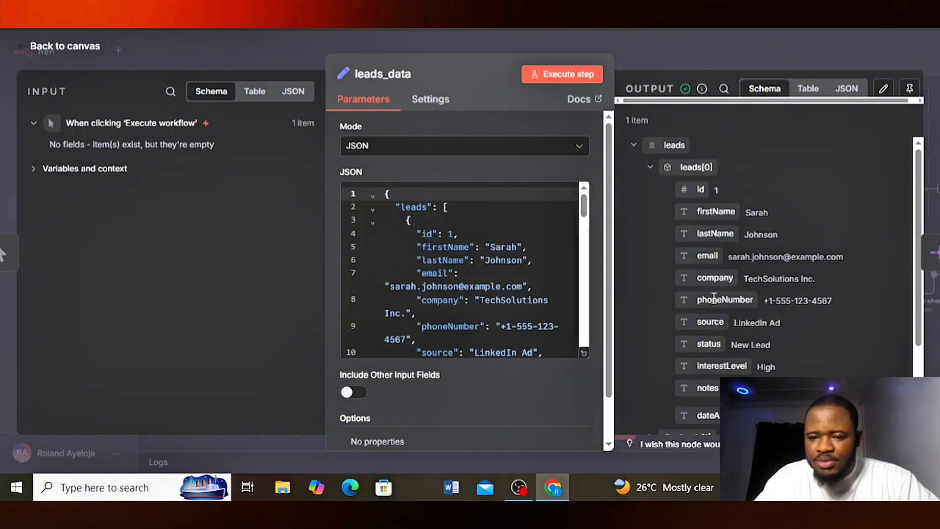
{"action": "left_click", "coordinate": [649, 168]}
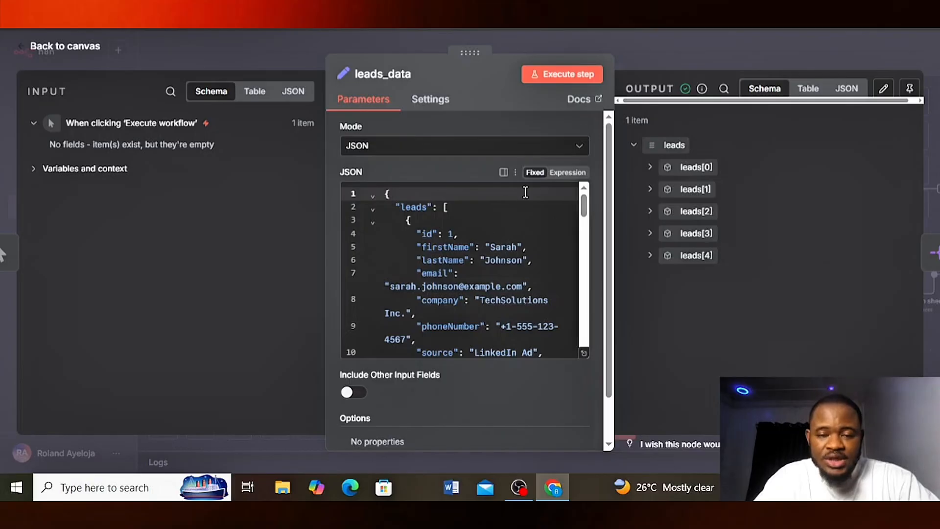
{"action": "left_click", "coordinate": [679, 49]}
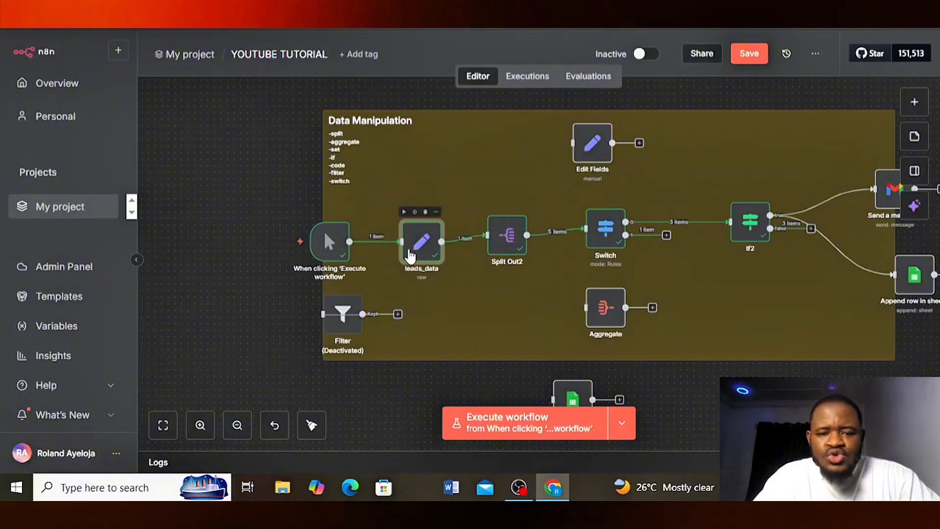
Step: Review the leads_data node's output as JSON and as a table, and close the node
{"action": "double_click", "coordinate": [411, 254]}
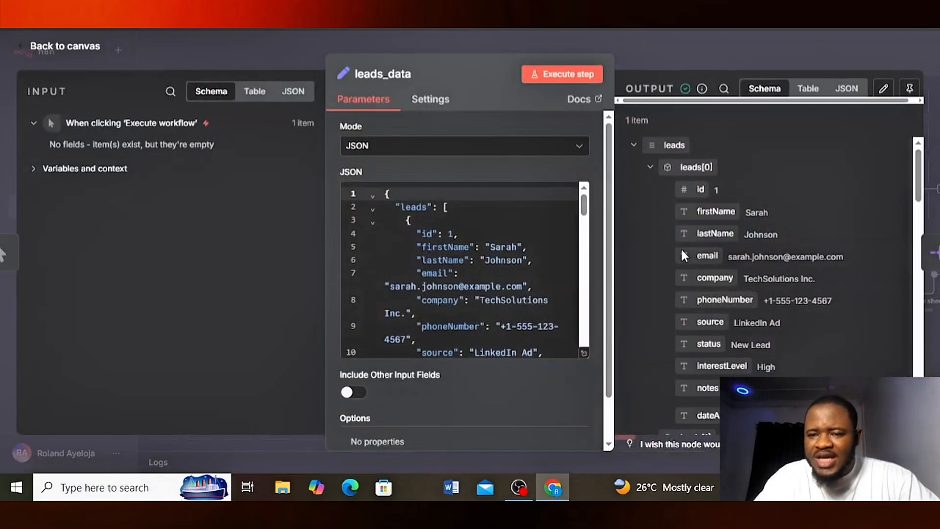
{"action": "left_click", "coordinate": [838, 93]}
{"action": "scroll", "coordinate": [723, 214], "scroll_direction": "down", "scroll_amount": 1}
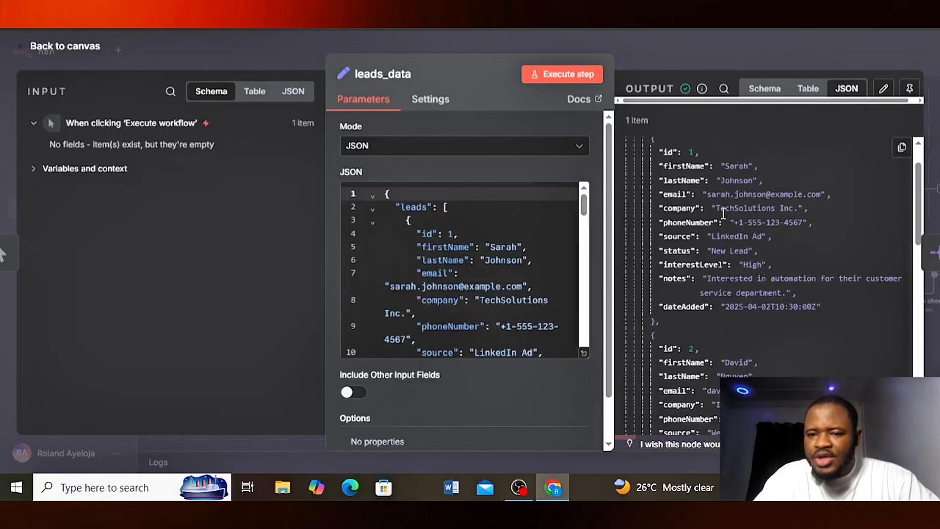
{"action": "scroll", "coordinate": [722, 212], "scroll_direction": "up", "scroll_amount": 1}
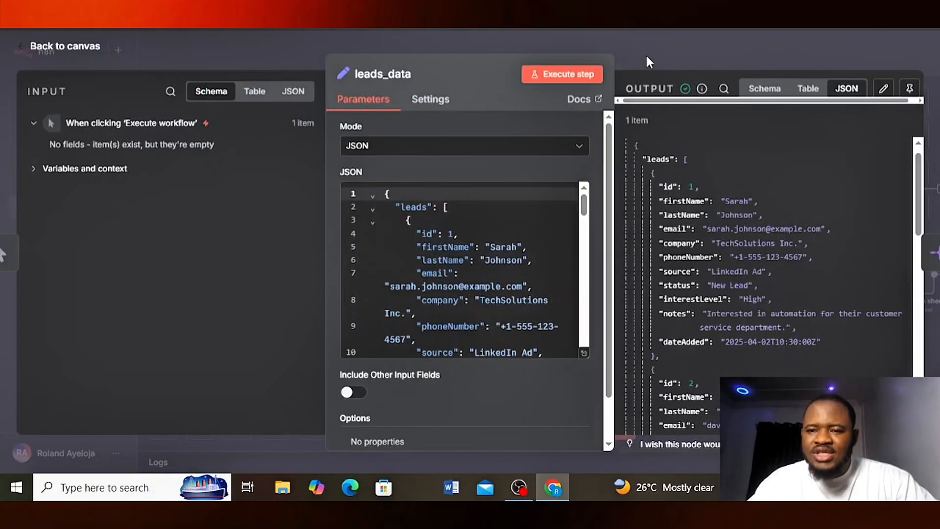
{"action": "left_click", "coordinate": [805, 89]}
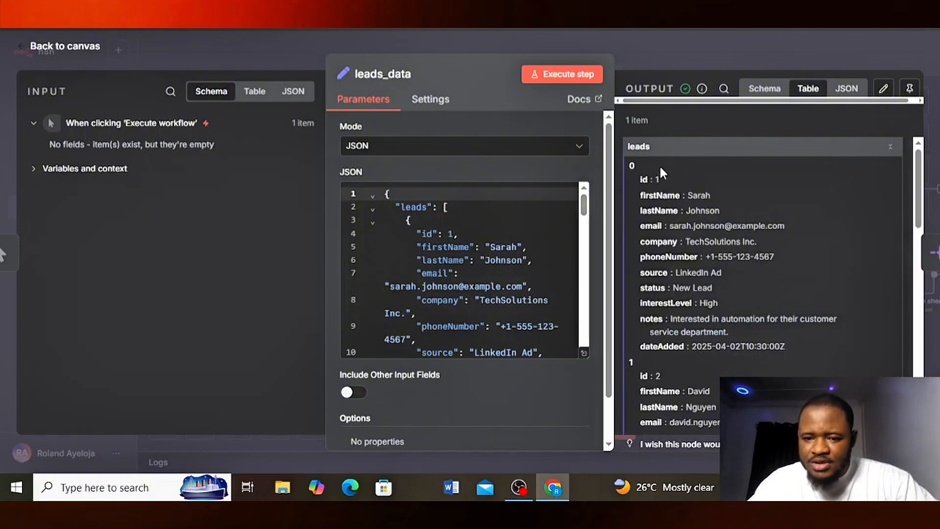
{"action": "scroll", "coordinate": [666, 325], "scroll_direction": "down", "scroll_amount": 3}
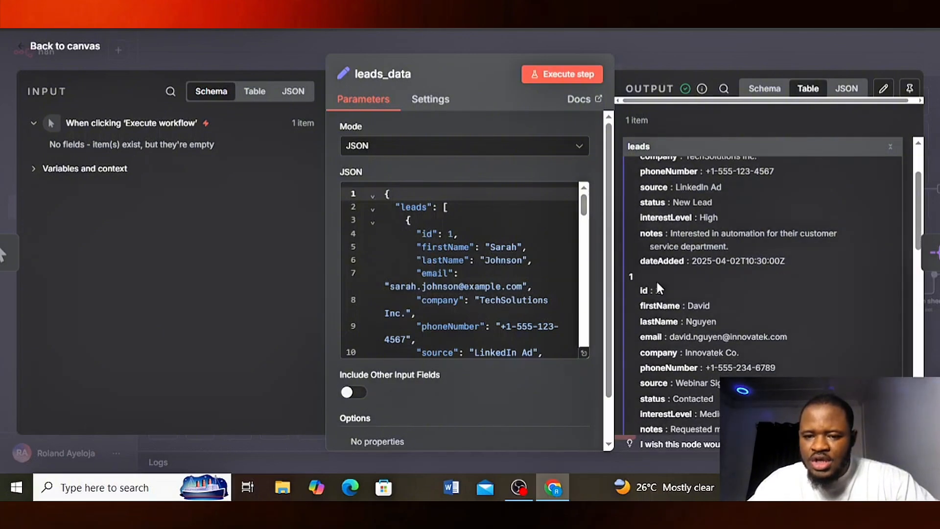
{"action": "scroll", "coordinate": [671, 418], "scroll_direction": "down", "scroll_amount": 6}
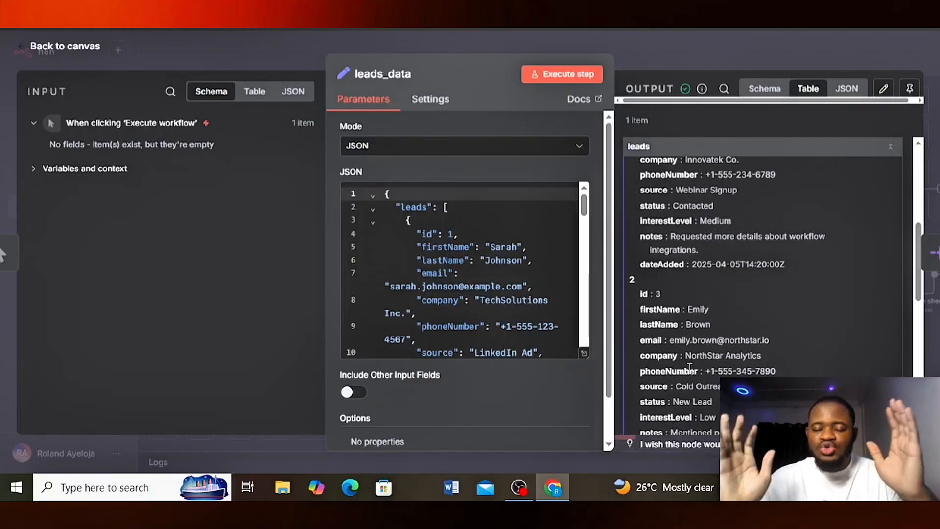
{"action": "left_click", "coordinate": [676, 45]}
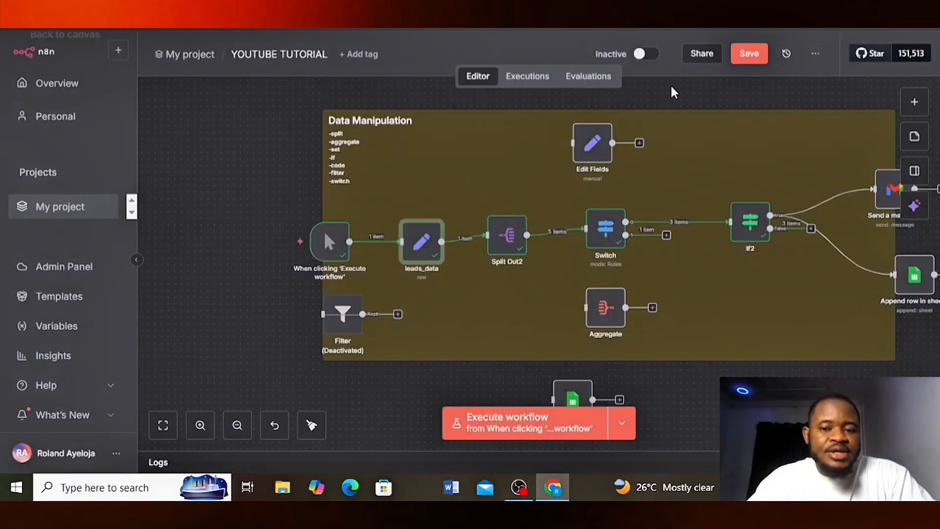
Step: Clear the Split Out2 node's Fields To Split Out and refill it with the leads field from the leads_data input
{"action": "double_click", "coordinate": [505, 234]}
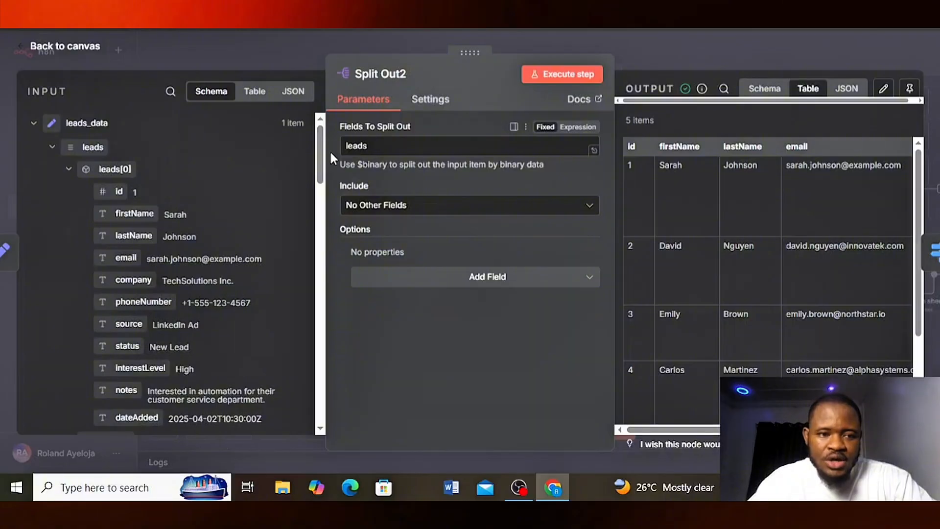
{"action": "left_click_drag", "start_coordinate": [370, 149], "coordinate": [339, 151]}
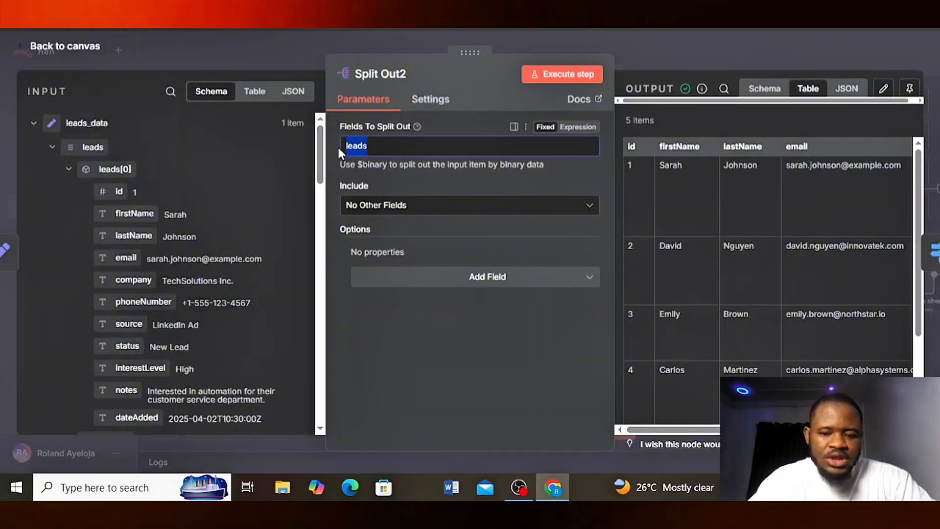
{"action": "key", "text": "BackSpace"}
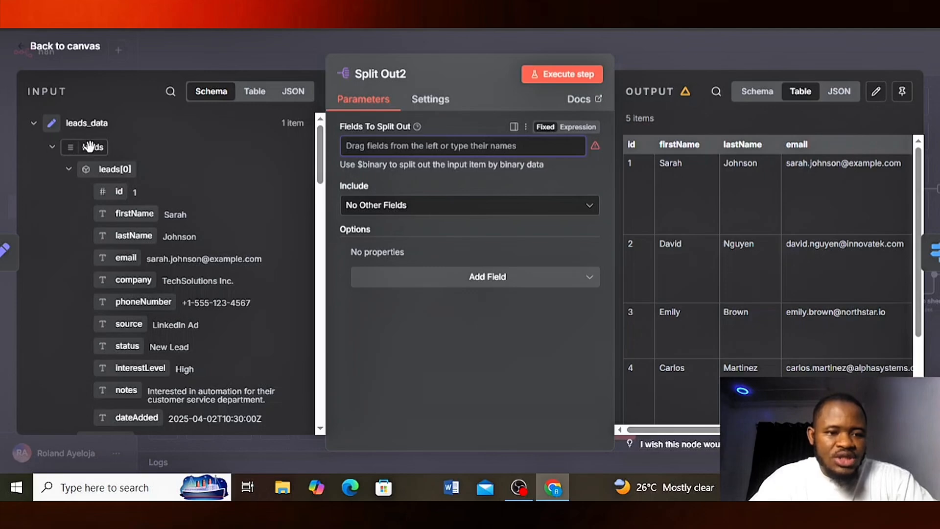
{"action": "left_click_drag", "start_coordinate": [88, 147], "coordinate": [357, 145]}
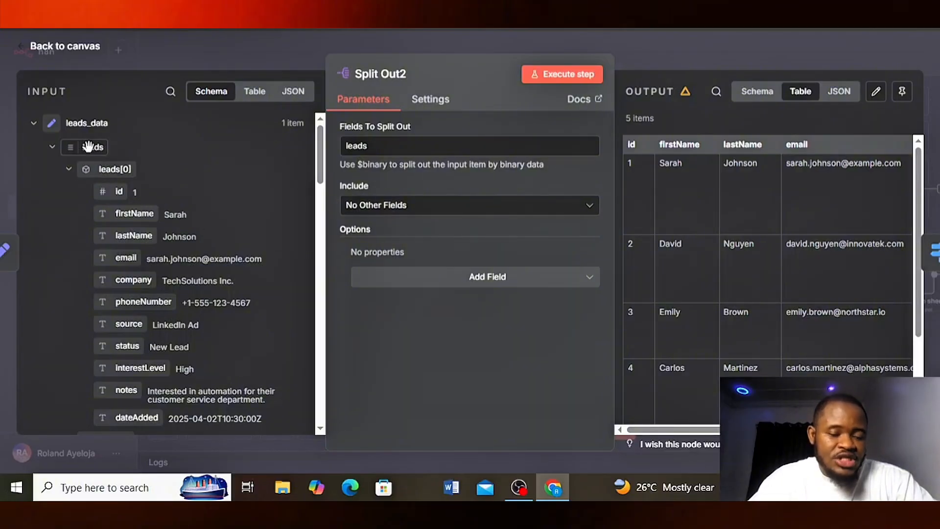
{"action": "left_click", "coordinate": [52, 148]}
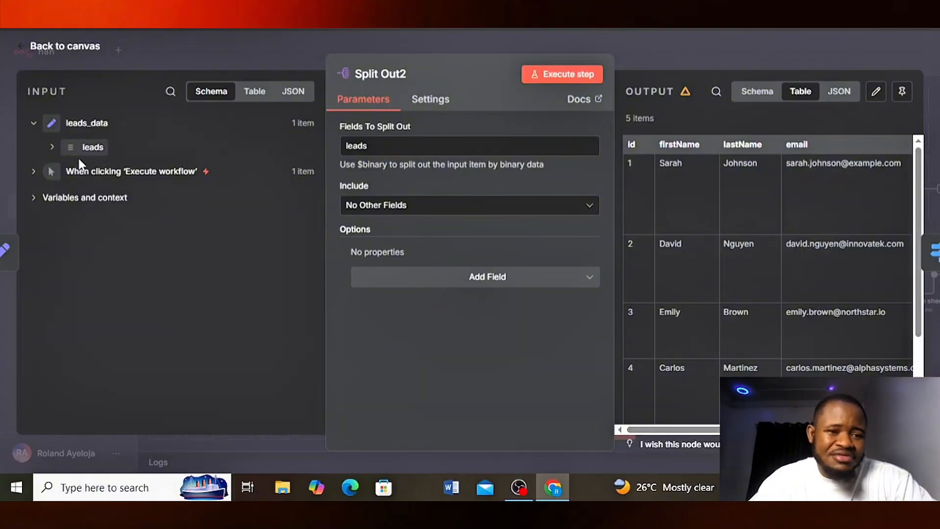
Step: Check the Include options, keep No Other Fields, and execute the Split Out2 step
{"action": "left_click", "coordinate": [417, 210]}
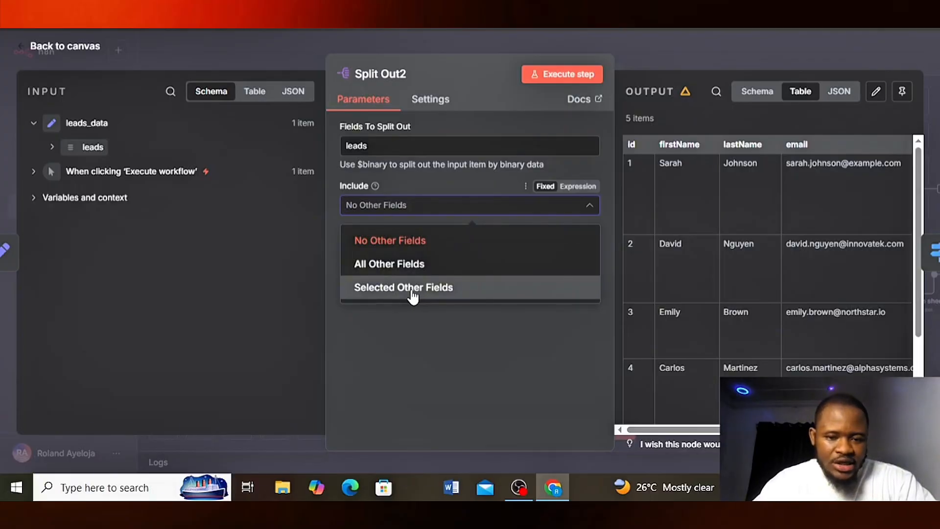
{"action": "left_click", "coordinate": [471, 344]}
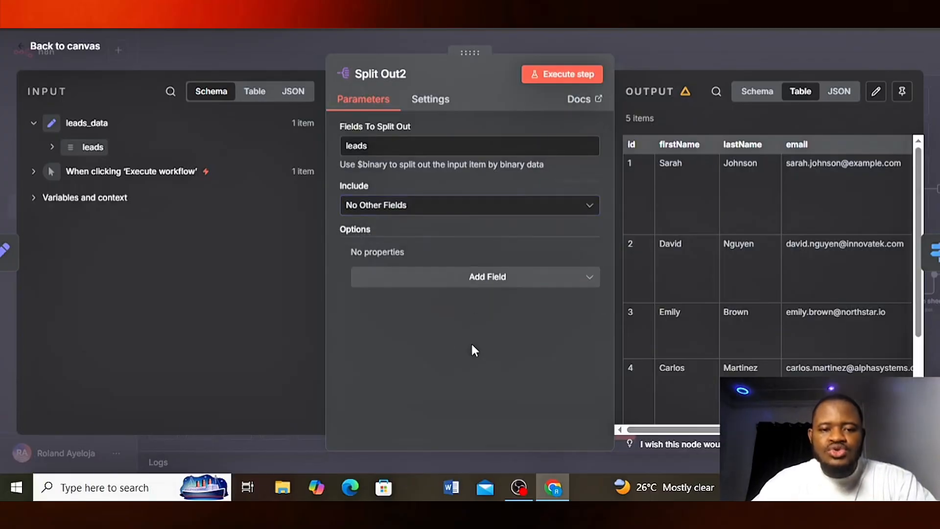
{"action": "left_click", "coordinate": [552, 76]}
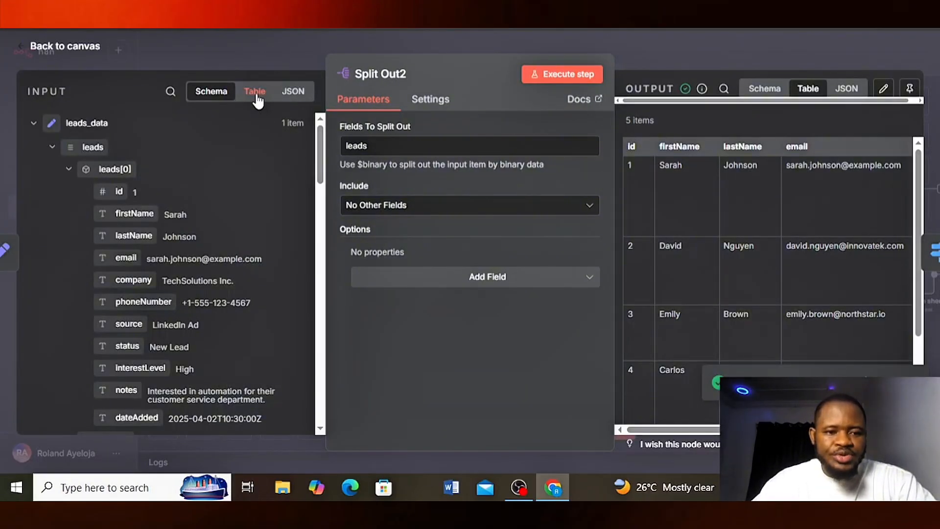
Step: Show the Split Out2 input as a table, compare it with the output columns, and return to the canvas
{"action": "left_click", "coordinate": [254, 92]}
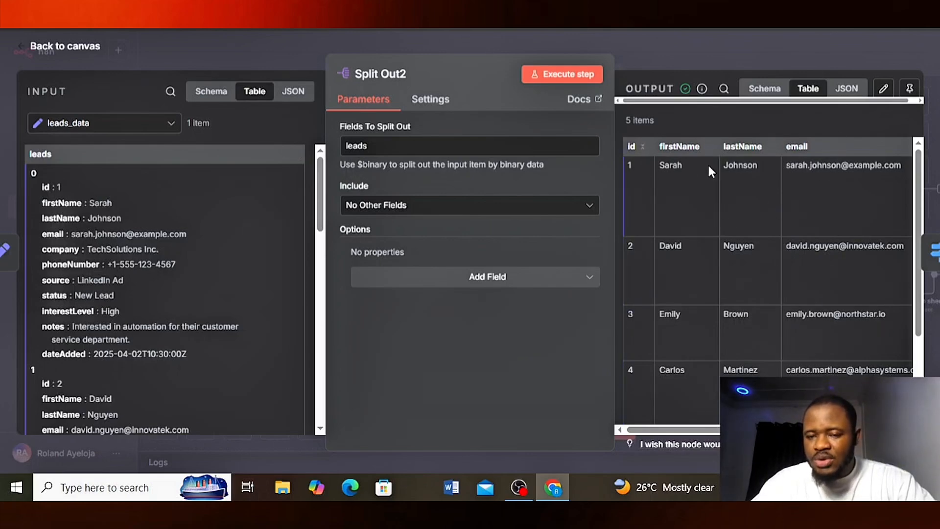
{"action": "scroll", "coordinate": [758, 196], "scroll_direction": "right", "scroll_amount": 4}
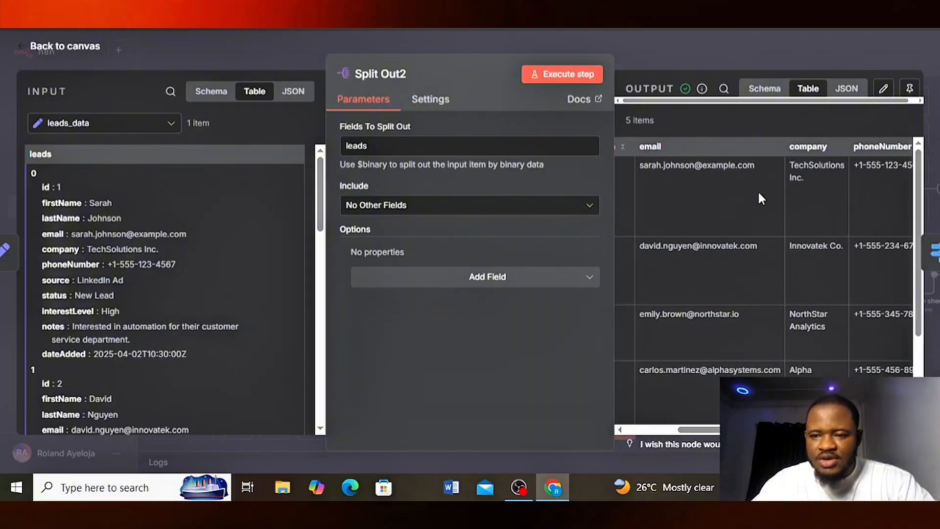
{"action": "scroll", "coordinate": [760, 196], "scroll_direction": "left", "scroll_amount": 4}
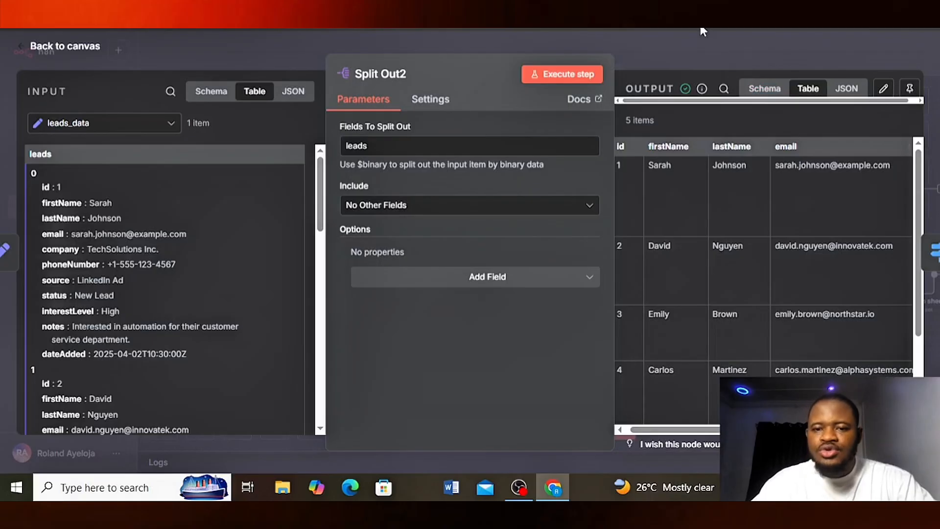
{"action": "left_click", "coordinate": [685, 43]}
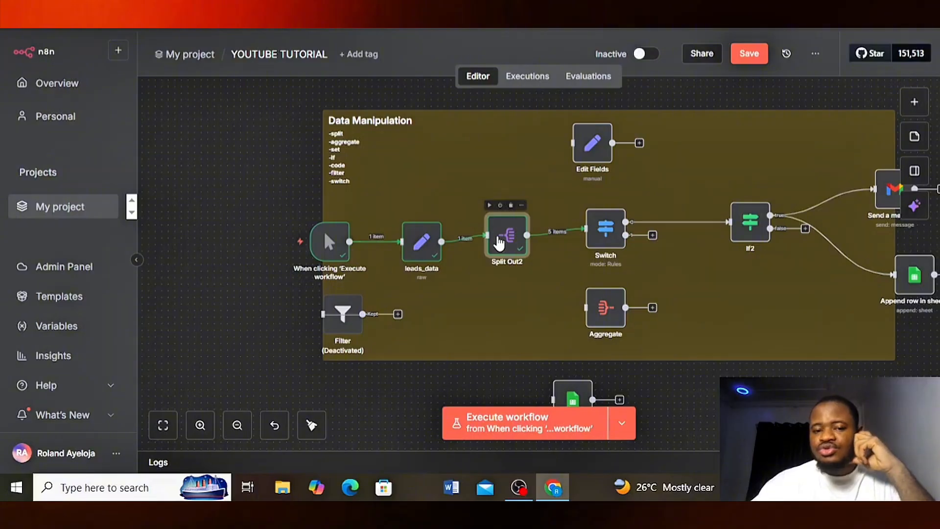
Step: Reopen Split Out2, review its output table's source, status, interestLevel and notes columns across the leads, and close the node
{"action": "double_click", "coordinate": [499, 243]}
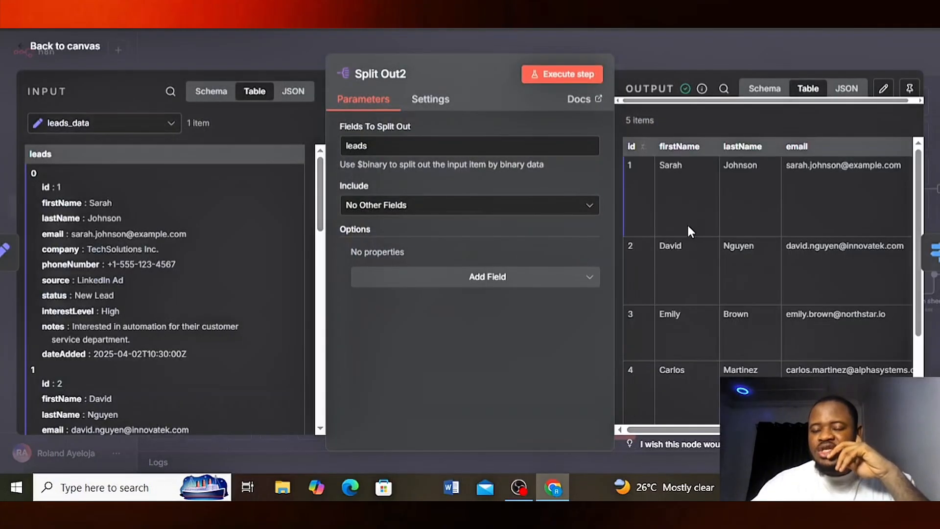
{"action": "scroll", "coordinate": [689, 222], "scroll_direction": "right", "scroll_amount": 3}
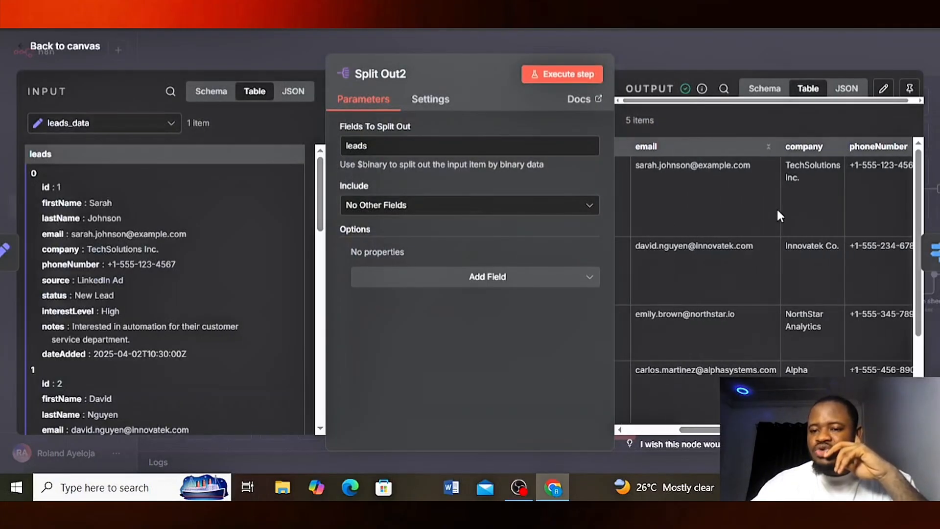
{"action": "scroll", "coordinate": [776, 208], "scroll_direction": "right", "scroll_amount": 3}
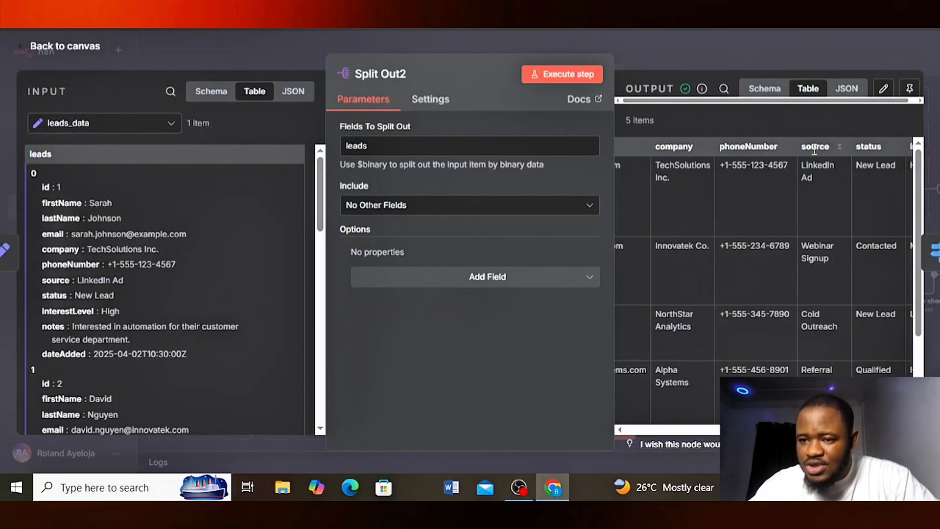
{"action": "scroll", "coordinate": [835, 170], "scroll_direction": "right", "scroll_amount": 3}
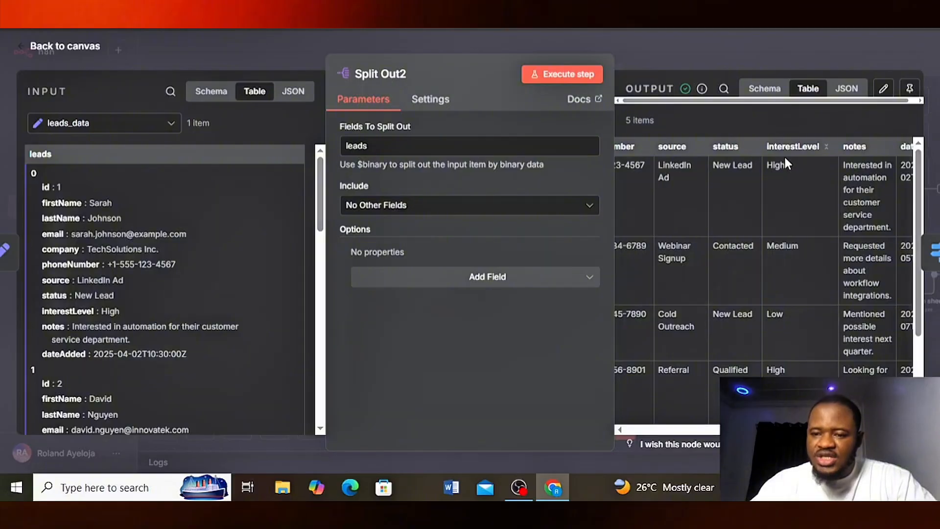
{"action": "scroll", "coordinate": [792, 302], "scroll_direction": "down", "scroll_amount": 4}
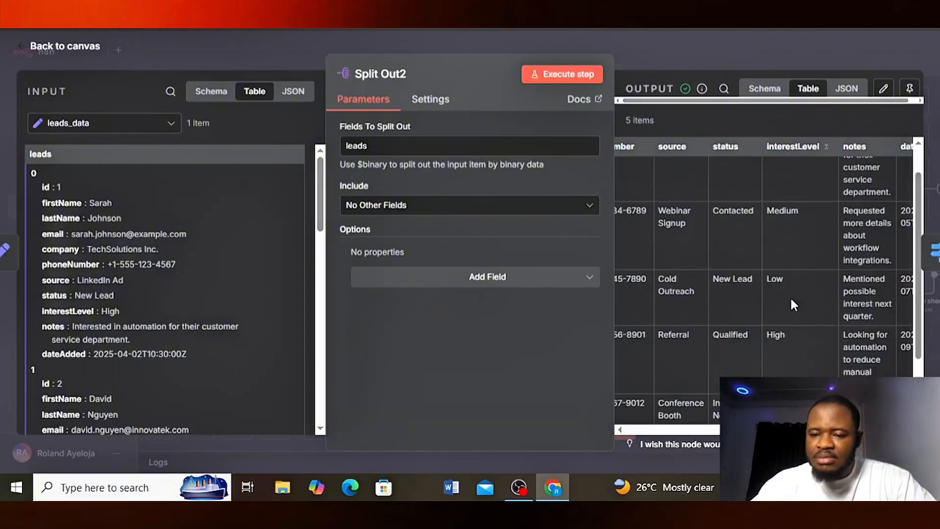
{"action": "scroll", "coordinate": [792, 302], "scroll_direction": "up", "scroll_amount": 3}
{"action": "scroll", "coordinate": [791, 299], "scroll_direction": "up", "scroll_amount": 1}
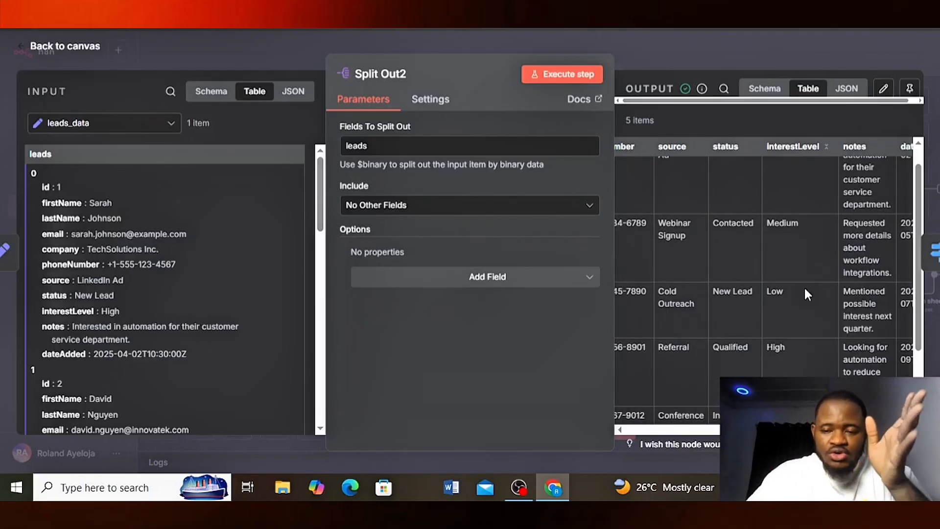
{"action": "scroll", "coordinate": [739, 270], "scroll_direction": "left", "scroll_amount": 4}
{"action": "scroll", "coordinate": [739, 274], "scroll_direction": "left", "scroll_amount": 3}
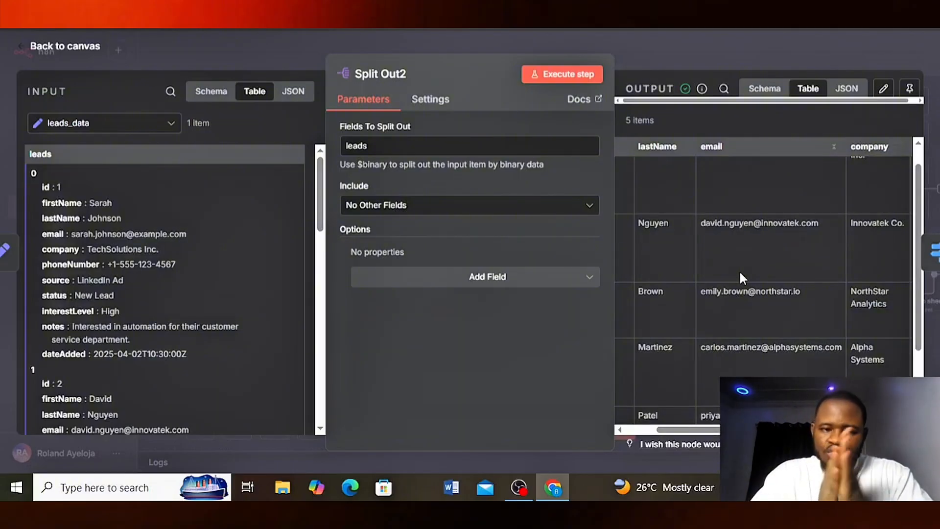
{"action": "left_click", "coordinate": [754, 39]}
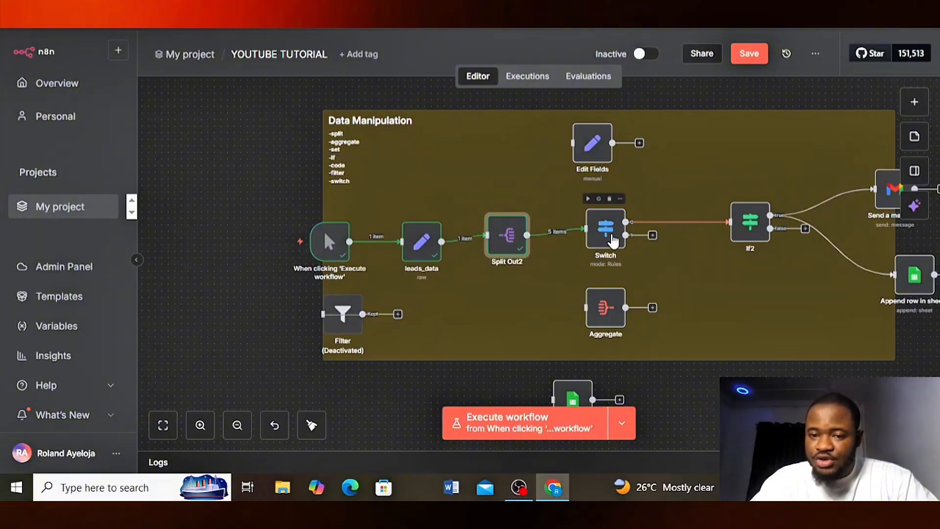
Step: Open the Switch node, compare its interestLevel and status routing rules with the input columns, and return to the canvas
{"action": "left_click", "coordinate": [613, 238]}
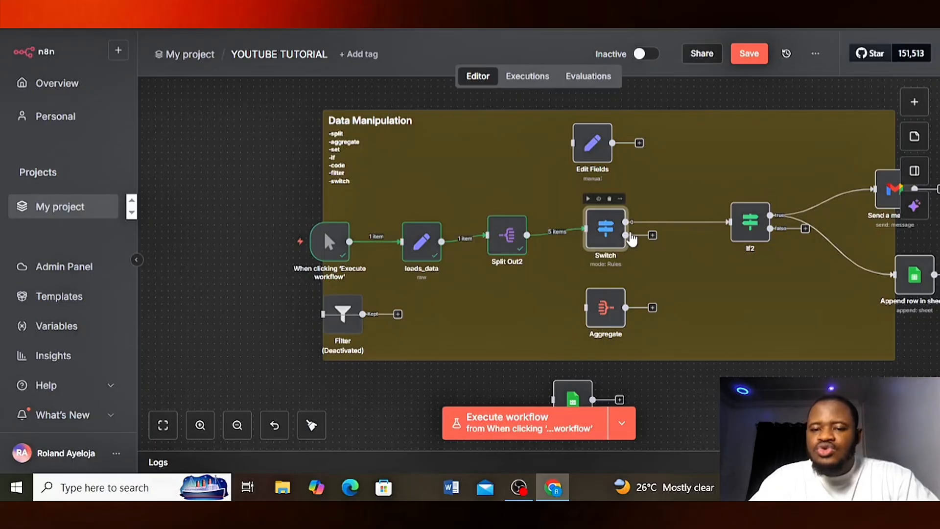
{"action": "double_click", "coordinate": [616, 235]}
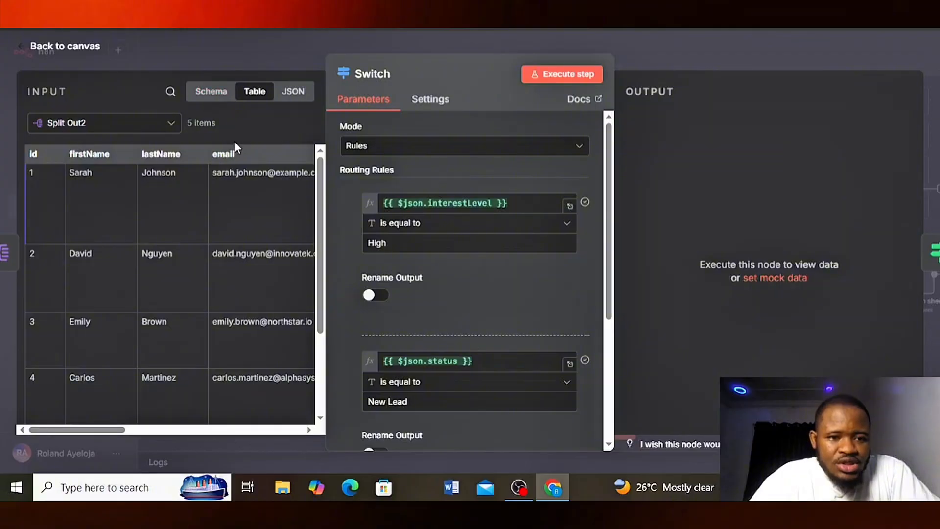
{"action": "scroll", "coordinate": [235, 146], "scroll_direction": "right", "scroll_amount": 2}
{"action": "scroll", "coordinate": [236, 147], "scroll_direction": "right", "scroll_amount": 5}
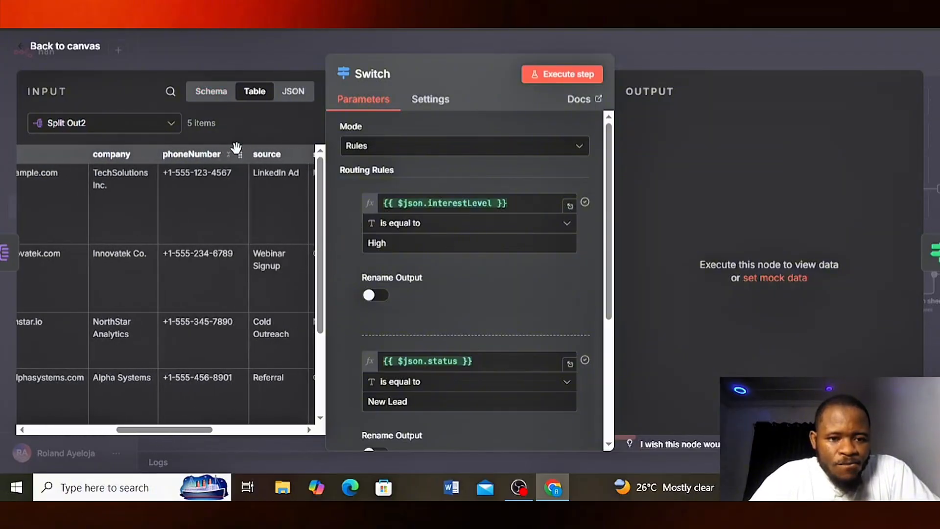
{"action": "scroll", "coordinate": [238, 156], "scroll_direction": "right", "scroll_amount": 1}
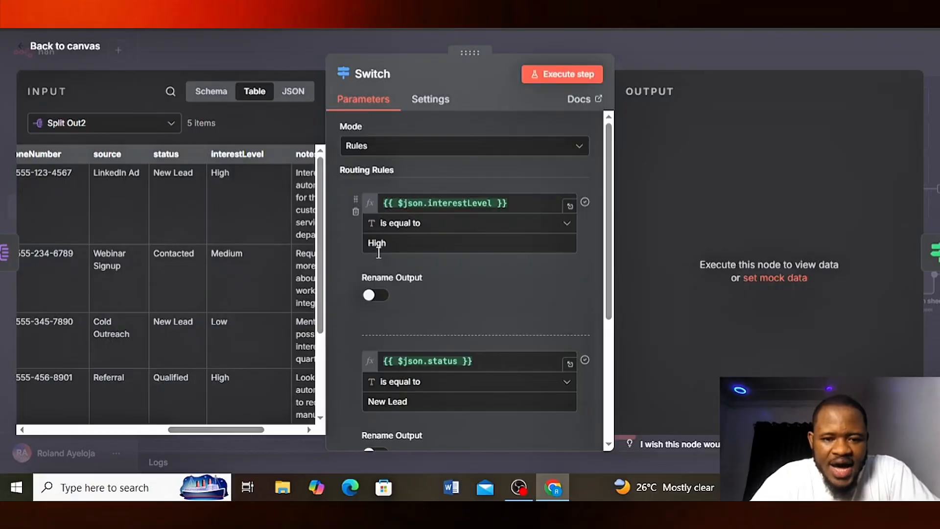
{"action": "left_click", "coordinate": [452, 249]}
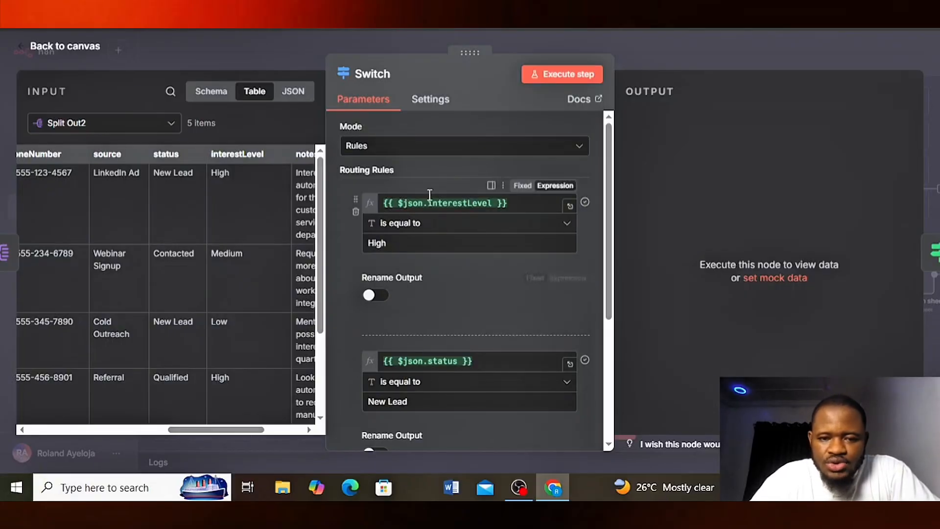
{"action": "left_click", "coordinate": [638, 46]}
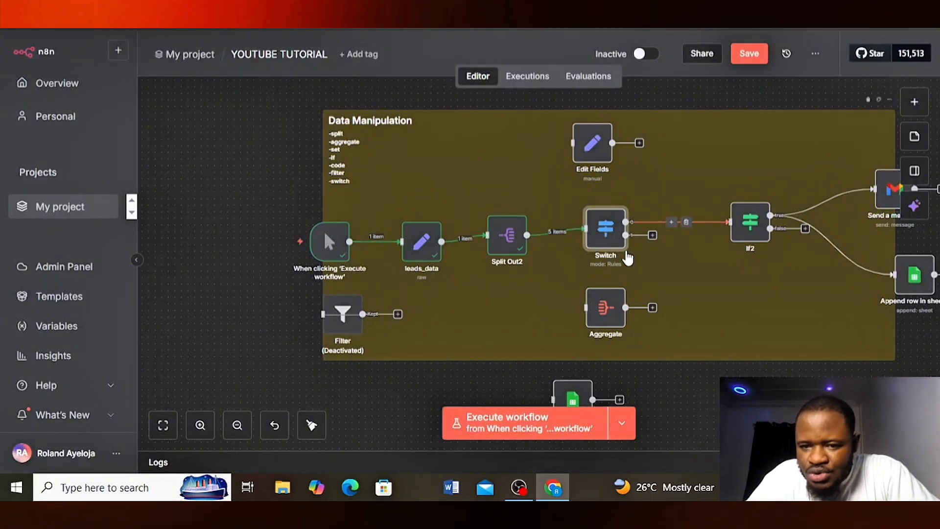
Step: Enable Rename Output on the Switch node's interestLevel equals High rule and name the output "Interest level"
{"action": "scroll", "coordinate": [627, 247], "scroll_direction": "up", "scroll_amount": 1}
{"action": "scroll", "coordinate": [251, 336], "scroll_direction": "up", "scroll_amount": 3}
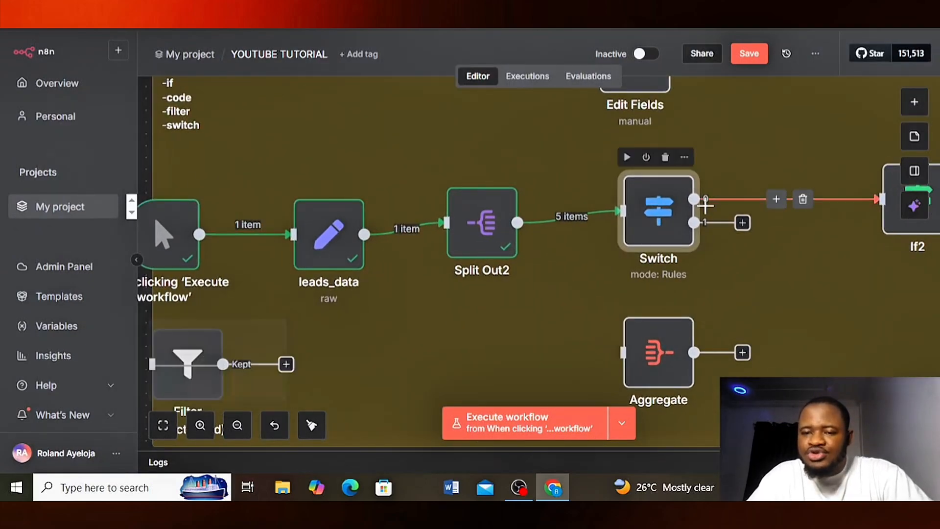
{"action": "mouse_move", "coordinate": [727, 210]}
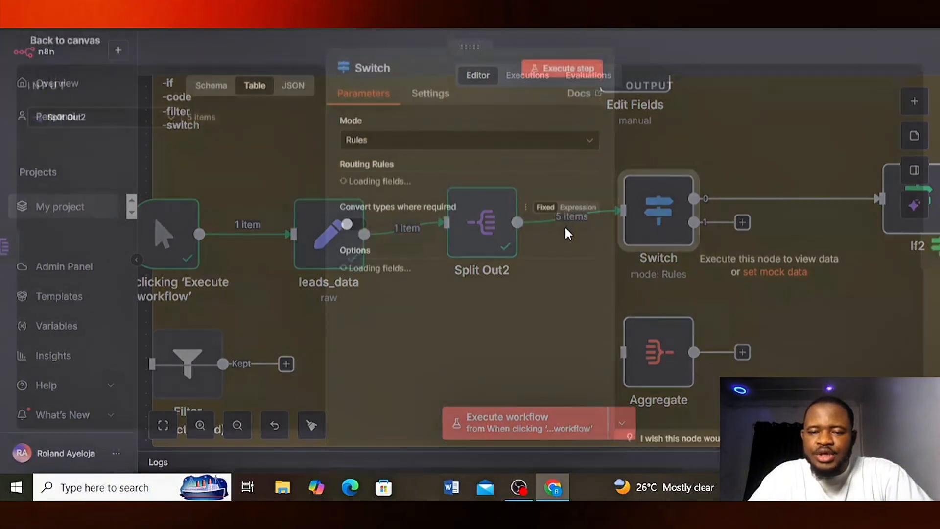
{"action": "double_click", "coordinate": [661, 226]}
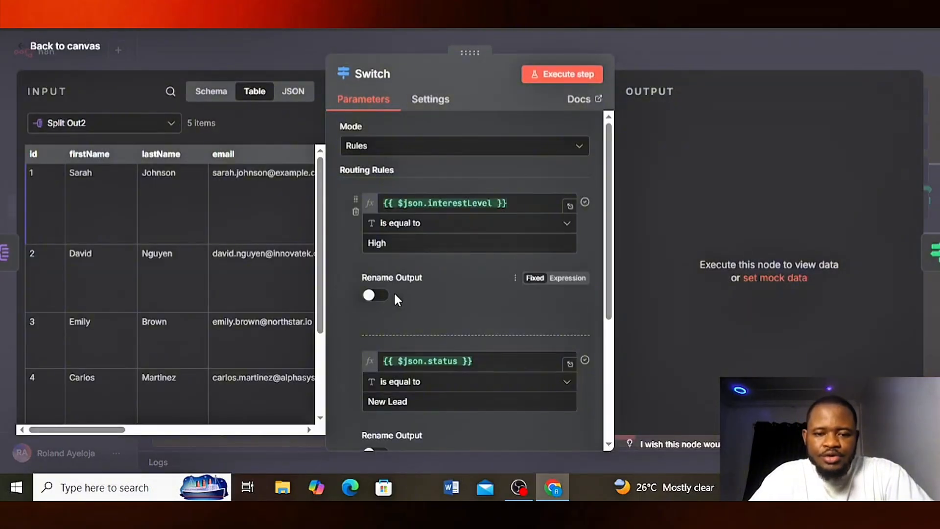
{"action": "left_click", "coordinate": [375, 296]}
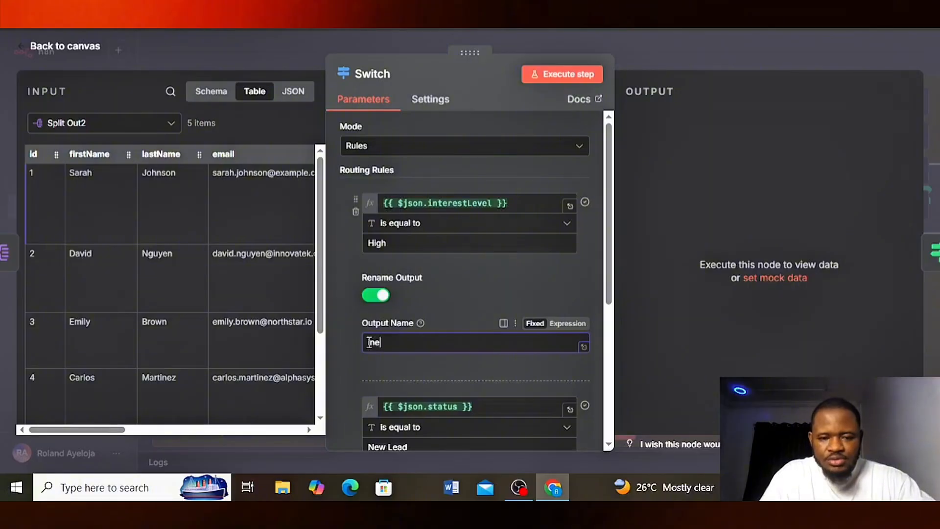
{"action": "left_click", "coordinate": [371, 342]}
{"action": "type", "text": "Interest"}
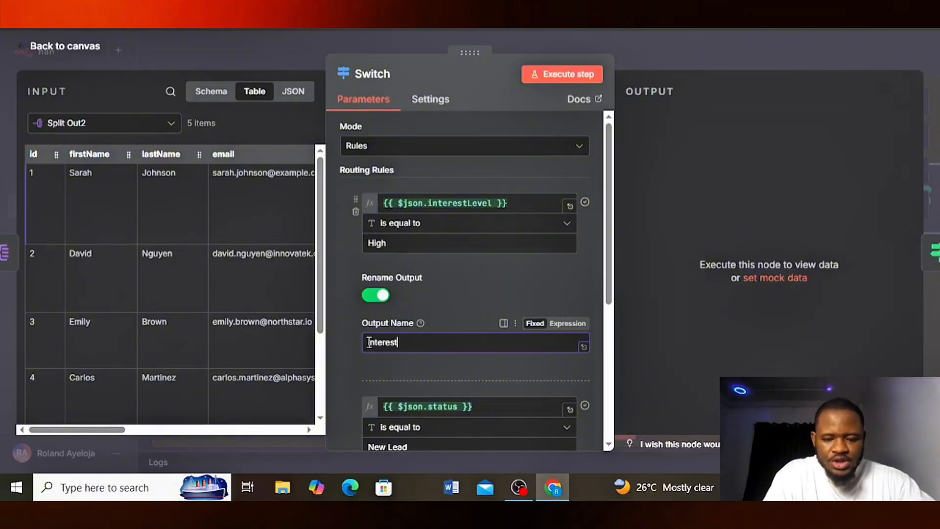
{"action": "type", "text": " level"}
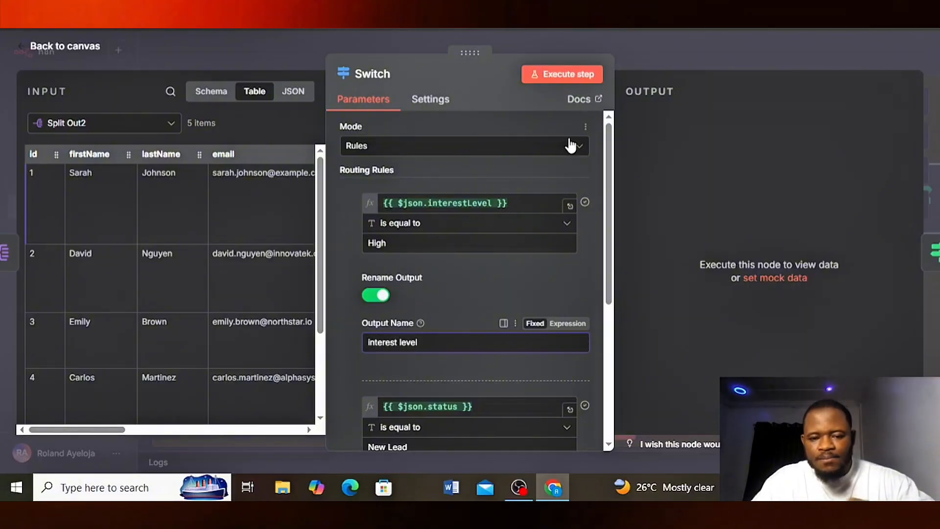
Step: Execute the Switch step and compare the leads routed to the Interest level output with the input table
{"action": "left_click", "coordinate": [552, 83]}
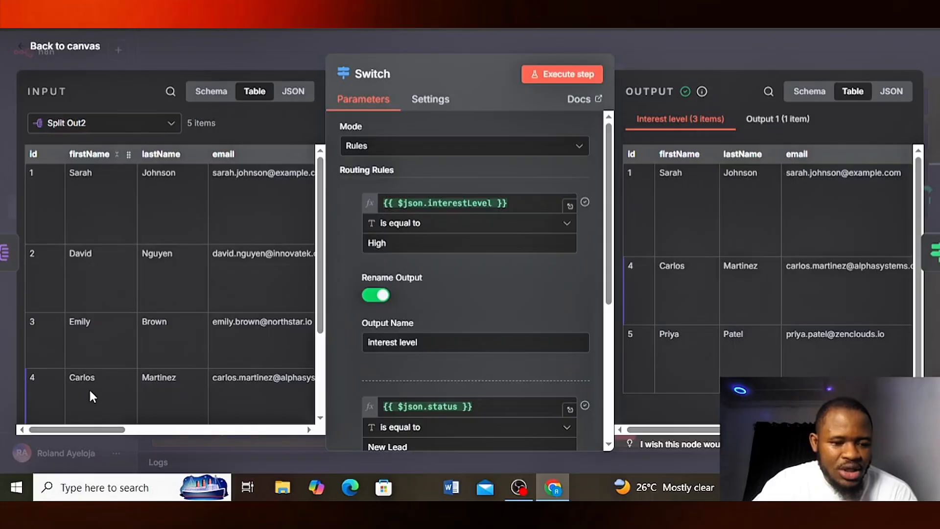
{"action": "scroll", "coordinate": [89, 388], "scroll_direction": "down", "scroll_amount": 2}
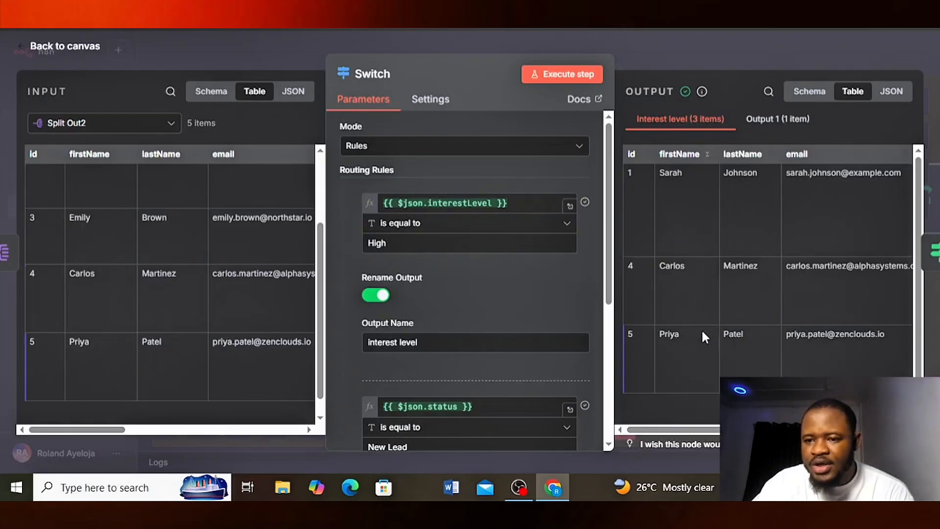
{"action": "scroll", "coordinate": [785, 242], "scroll_direction": "right", "scroll_amount": 6}
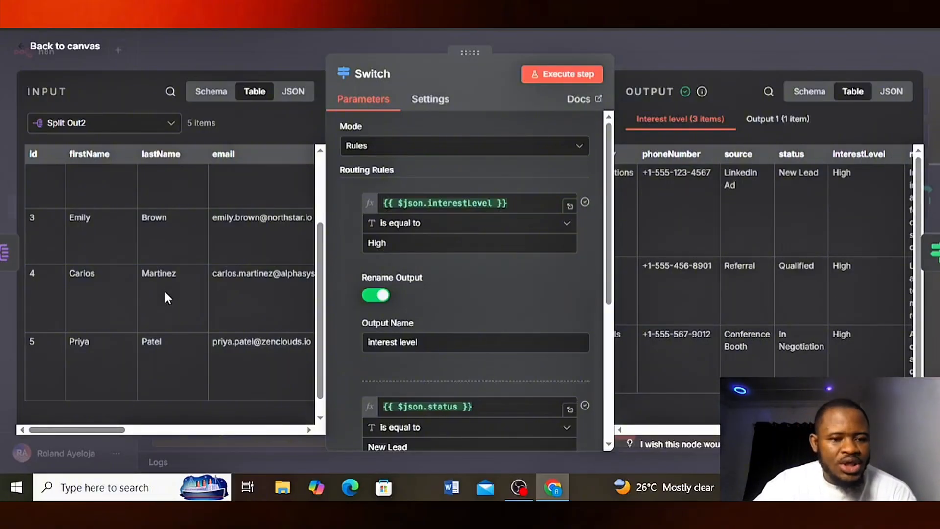
Step: Review the Split Out2 input leads' source, status and interestLevel columns against the Switch node's High and New Lead rules
{"action": "scroll", "coordinate": [189, 261], "scroll_direction": "right", "scroll_amount": 3}
{"action": "scroll", "coordinate": [189, 261], "scroll_direction": "right", "scroll_amount": 1}
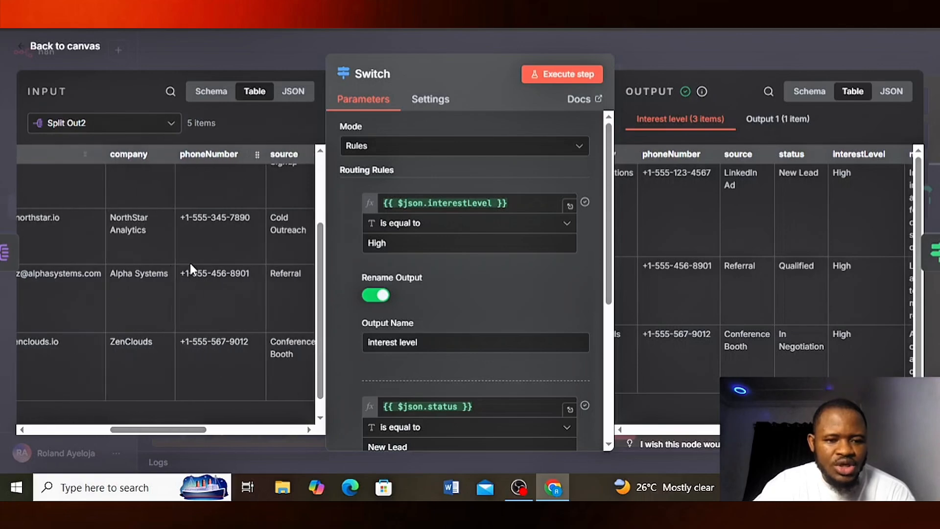
{"action": "scroll", "coordinate": [189, 260], "scroll_direction": "left", "scroll_amount": 5}
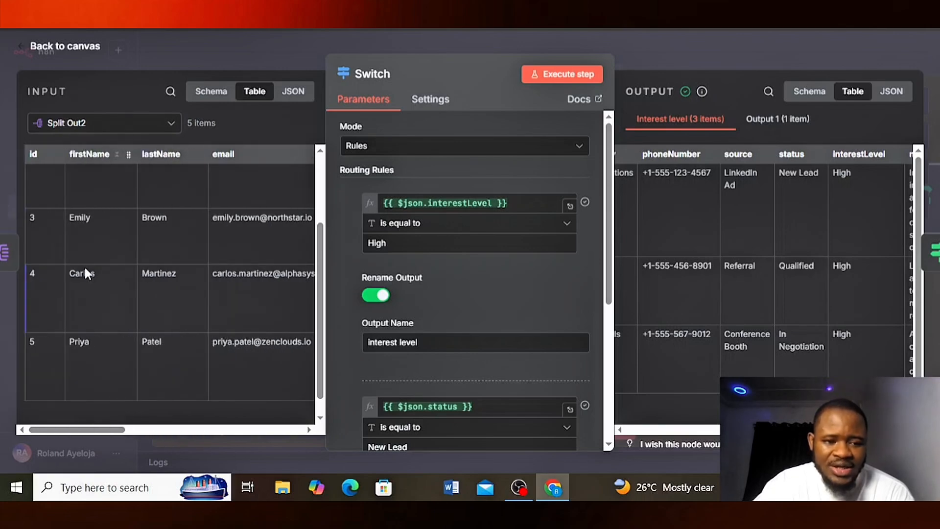
{"action": "scroll", "coordinate": [98, 238], "scroll_direction": "down", "scroll_amount": 1}
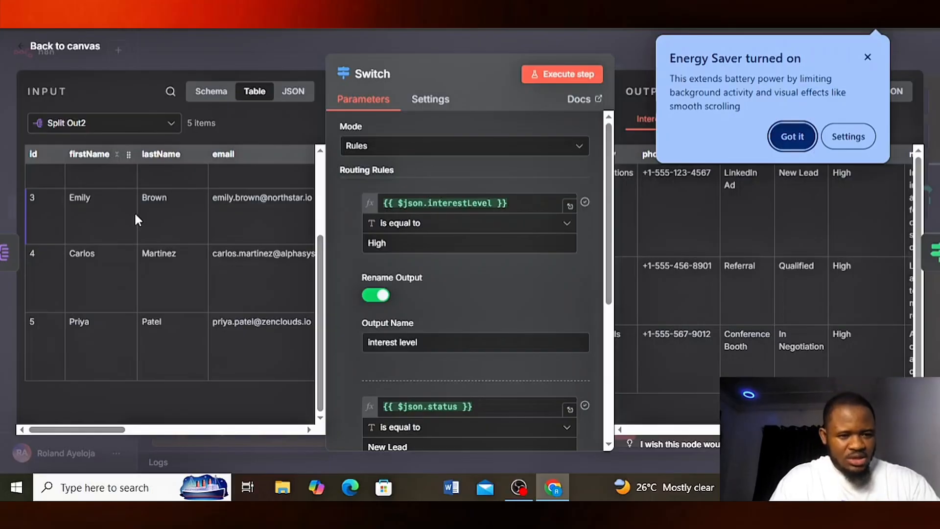
{"action": "scroll", "coordinate": [197, 204], "scroll_direction": "right", "scroll_amount": 3}
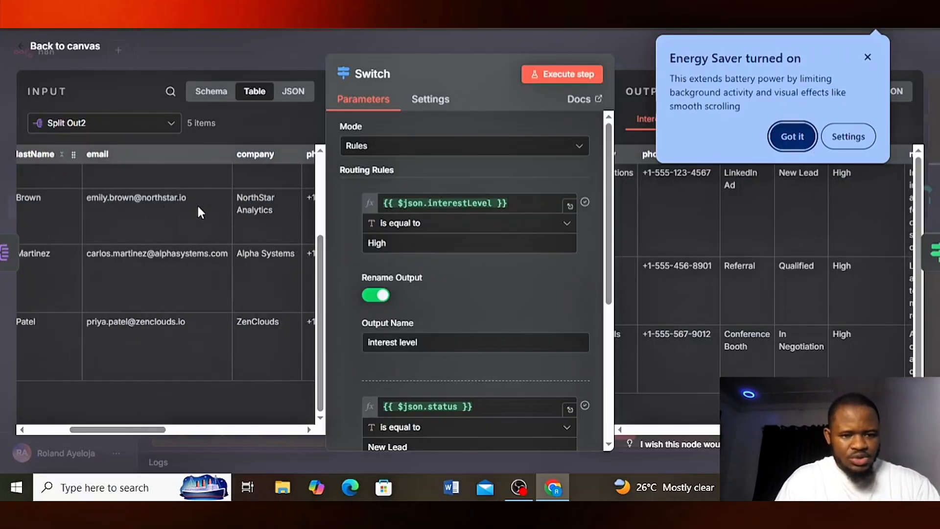
{"action": "scroll", "coordinate": [197, 204], "scroll_direction": "right", "scroll_amount": 5}
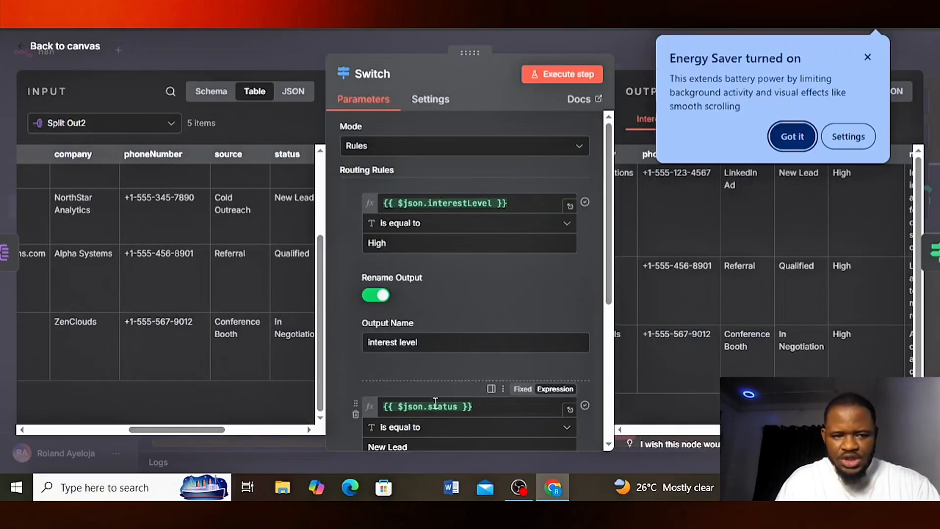
{"action": "scroll", "coordinate": [226, 280], "scroll_direction": "right", "scroll_amount": 2}
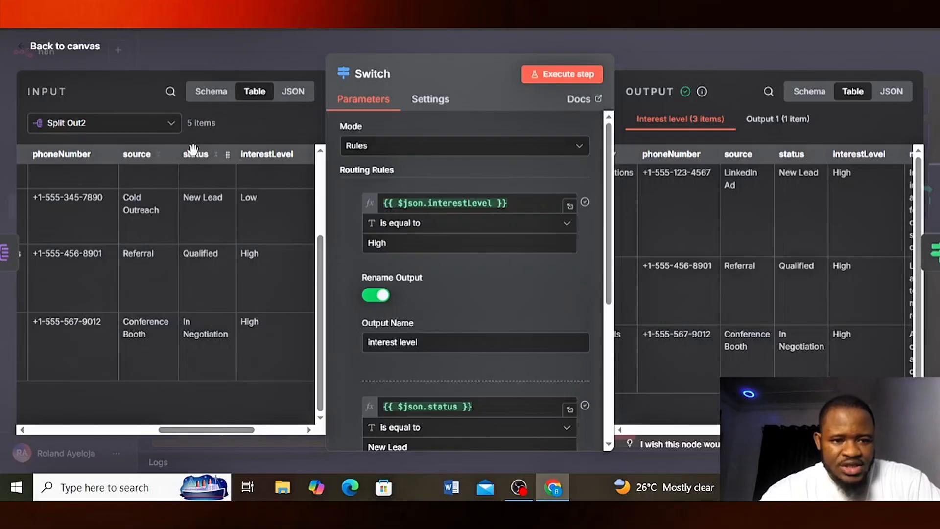
{"action": "left_click_drag", "start_coordinate": [193, 150], "coordinate": [424, 297]}
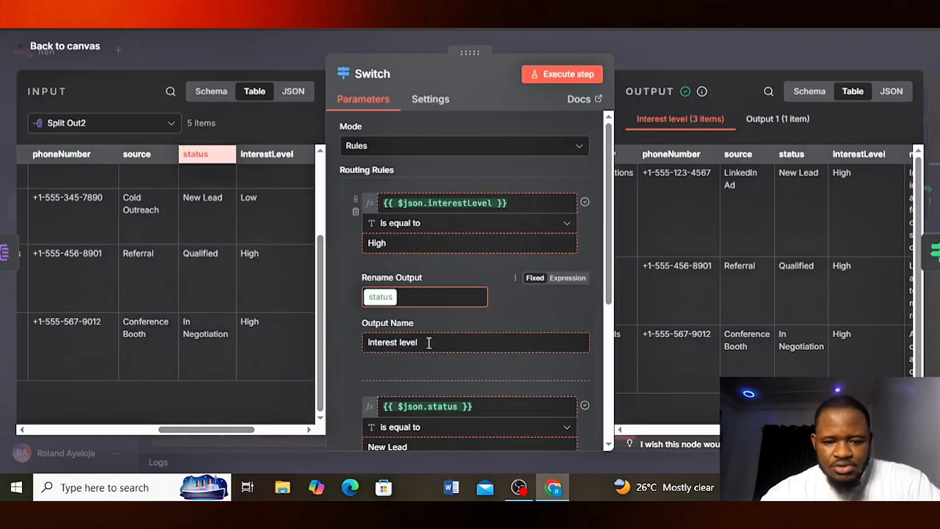
{"action": "left_click_drag", "start_coordinate": [428, 343], "coordinate": [205, 201]}
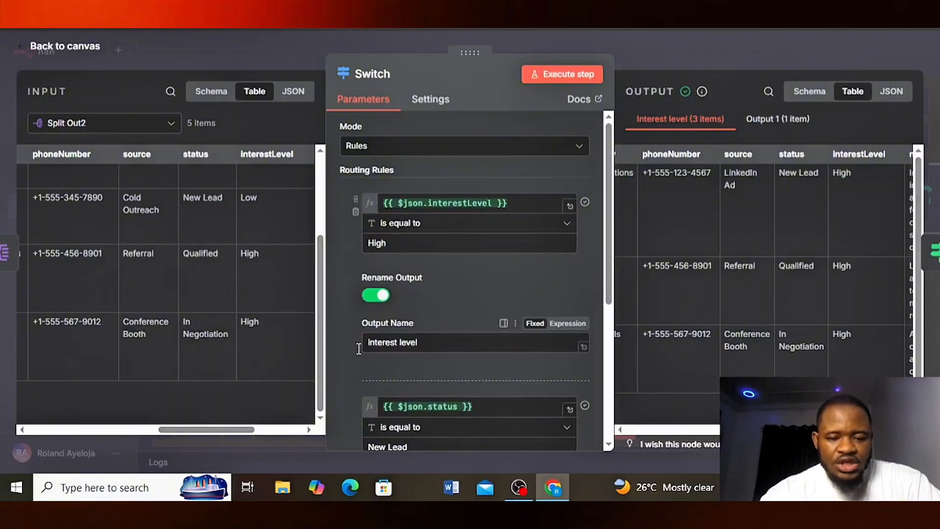
Step: Enable Rename Output on the status equals New Lead rule and name the output "status level"
{"action": "scroll", "coordinate": [335, 357], "scroll_direction": "down", "scroll_amount": 2}
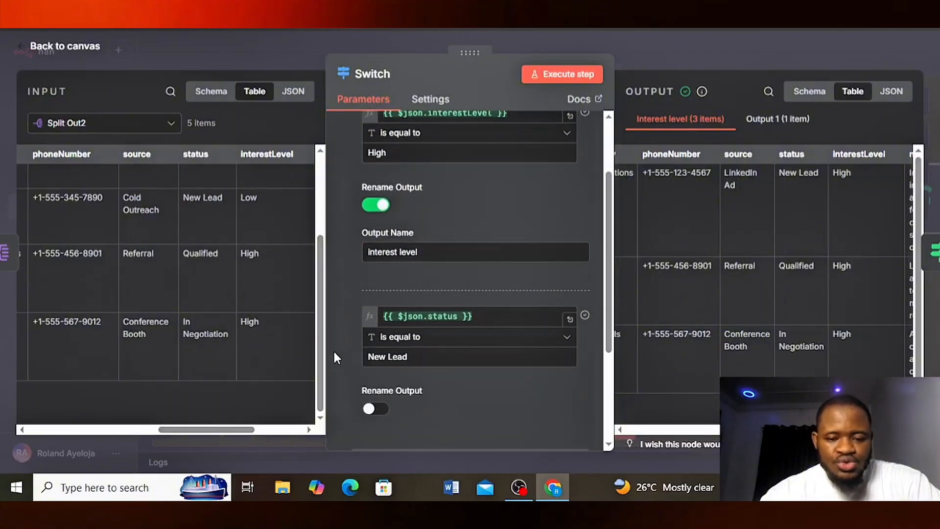
{"action": "left_click", "coordinate": [375, 411]}
{"action": "scroll", "coordinate": [436, 386], "scroll_direction": "down", "scroll_amount": 2}
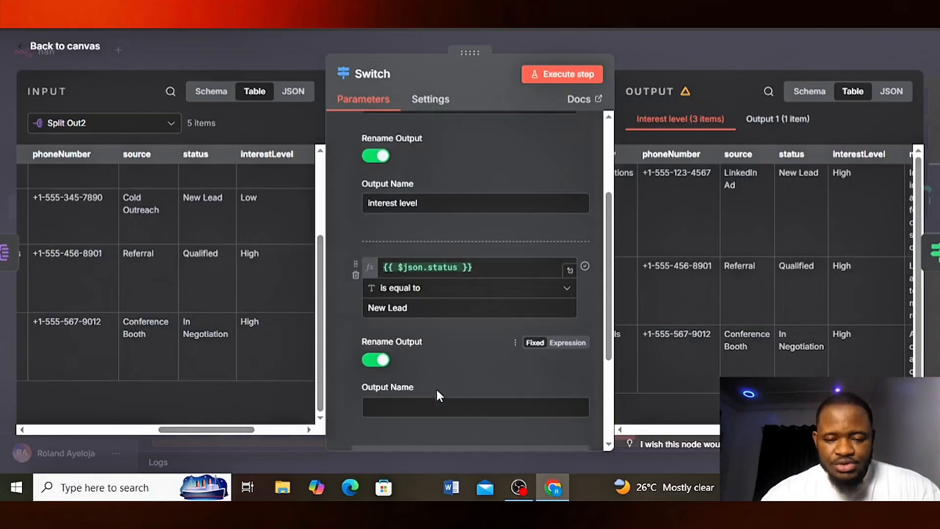
{"action": "left_click", "coordinate": [393, 382]}
{"action": "type", "text": "n"}
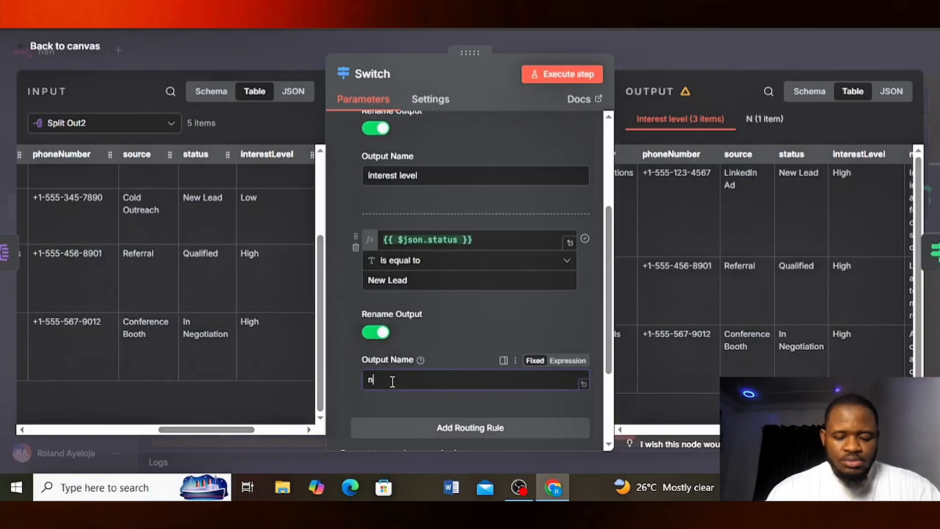
{"action": "key", "text": "BackSpace"}
{"action": "type", "text": "status"}
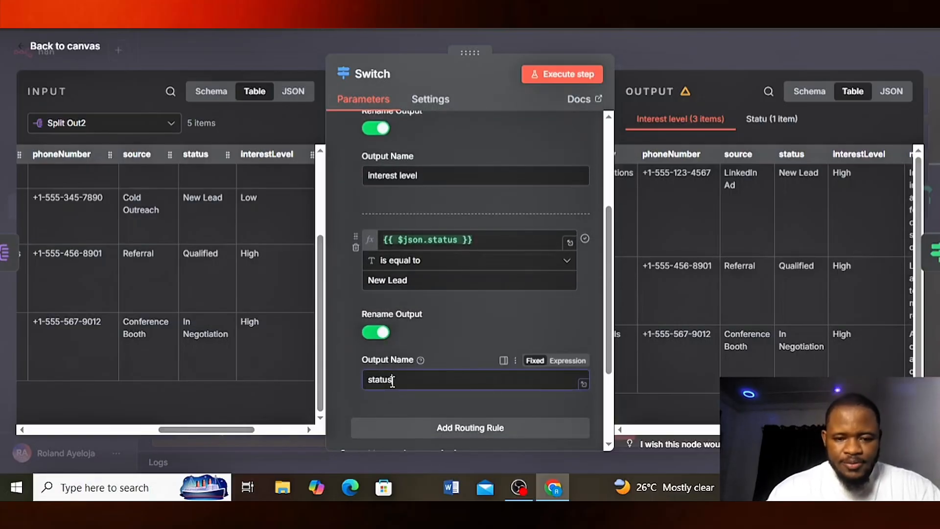
{"action": "type", "text": " leve"}
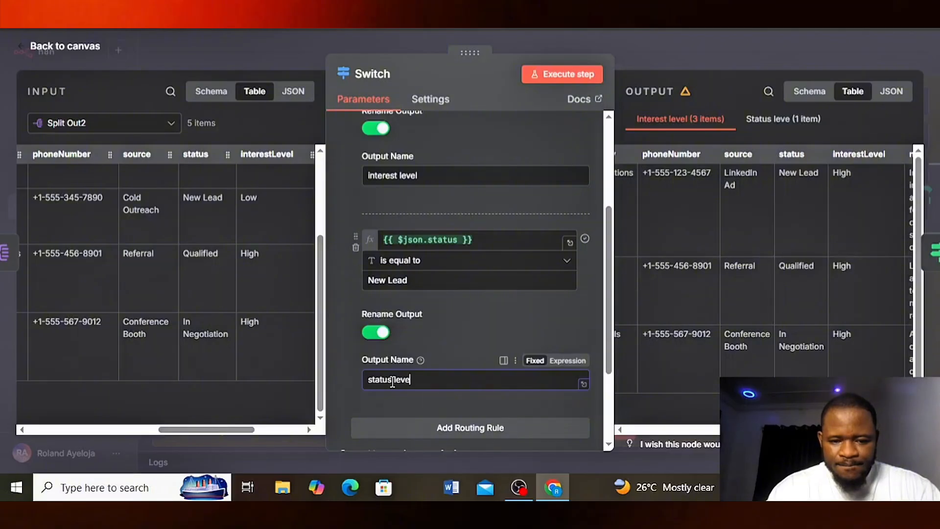
{"action": "type", "text": "l"}
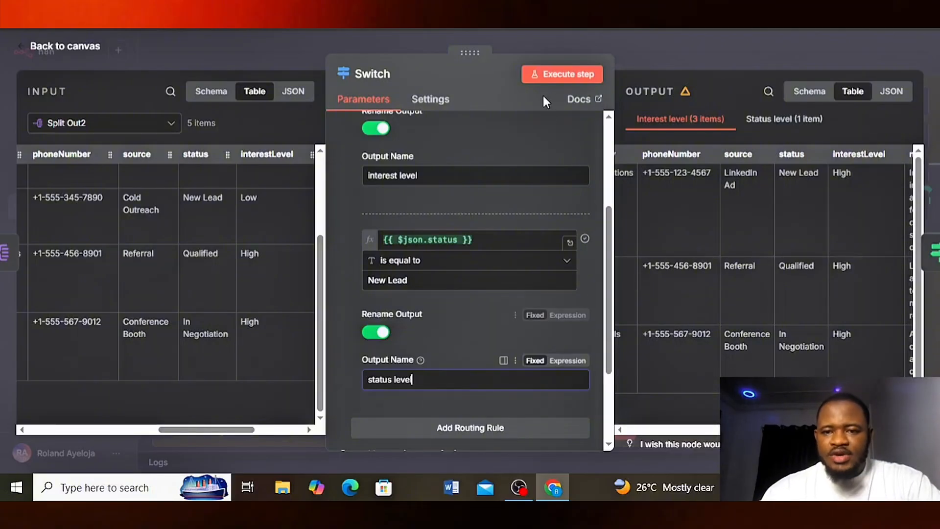
Step: Execute the Switch step and compare the Status level output with the status and interestLevel columns of the input table
{"action": "left_click", "coordinate": [548, 83]}
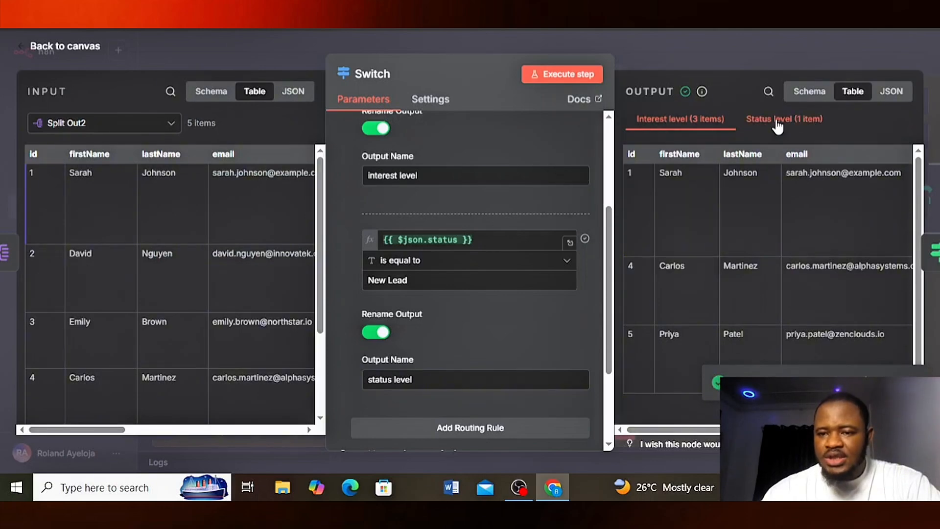
{"action": "left_click", "coordinate": [804, 126]}
{"action": "scroll", "coordinate": [666, 177], "scroll_direction": "right", "scroll_amount": 5}
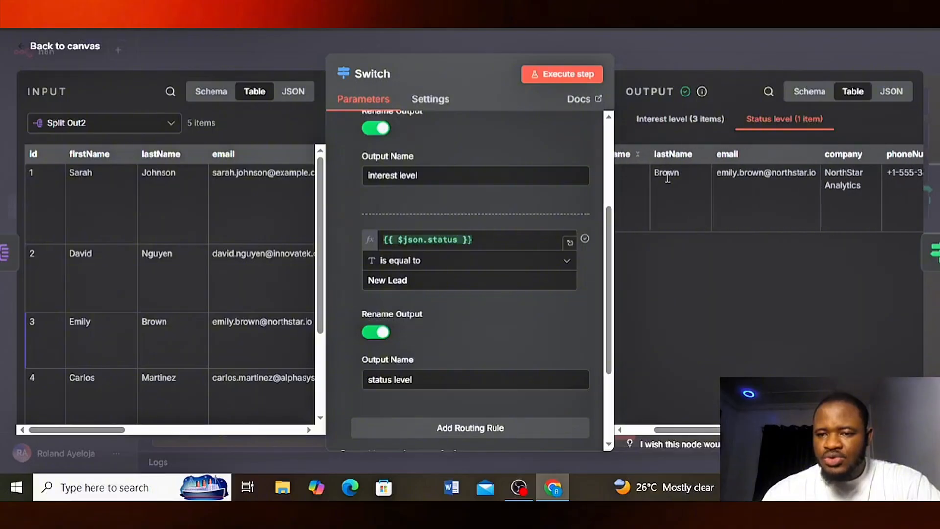
{"action": "scroll", "coordinate": [873, 176], "scroll_direction": "right", "scroll_amount": 3}
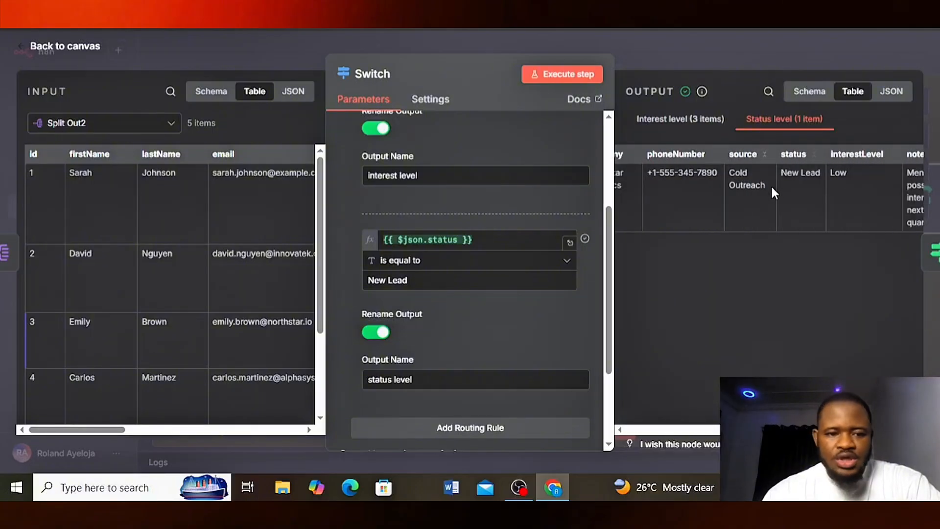
{"action": "scroll", "coordinate": [186, 264], "scroll_direction": "right", "scroll_amount": 6}
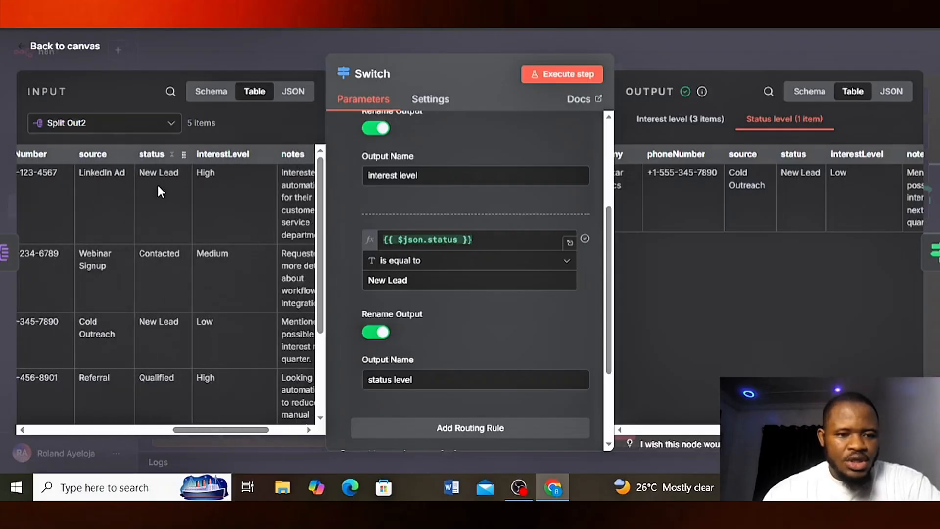
{"action": "scroll", "coordinate": [122, 317], "scroll_direction": "left", "scroll_amount": 6}
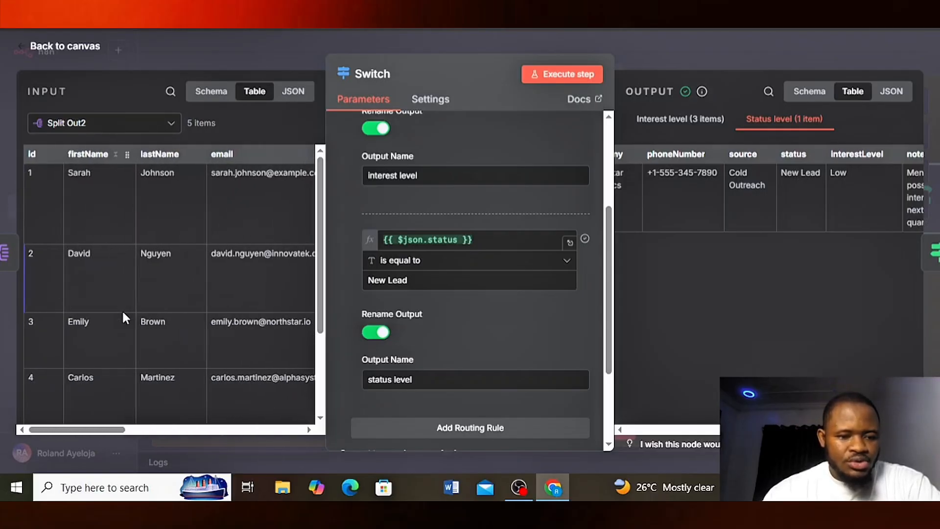
{"action": "scroll", "coordinate": [137, 333], "scroll_direction": "right", "scroll_amount": 6}
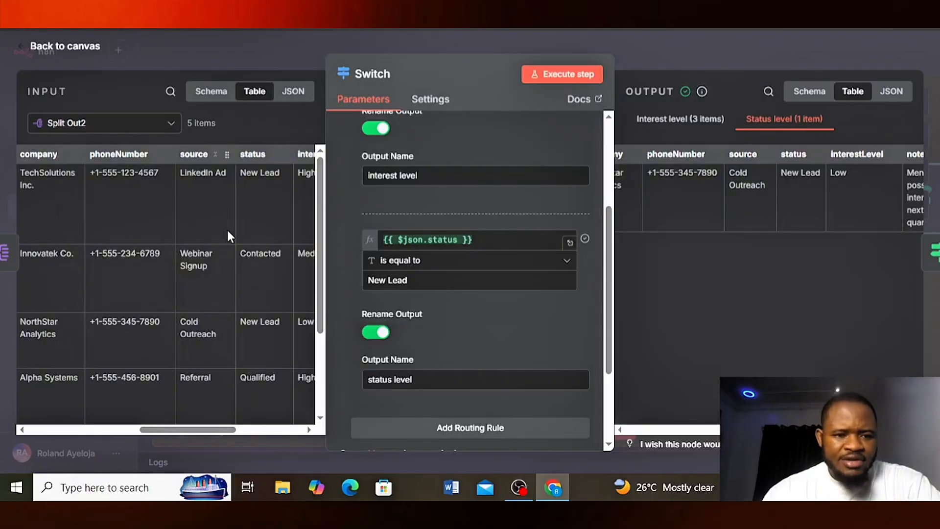
{"action": "scroll", "coordinate": [227, 228], "scroll_direction": "left", "scroll_amount": 6}
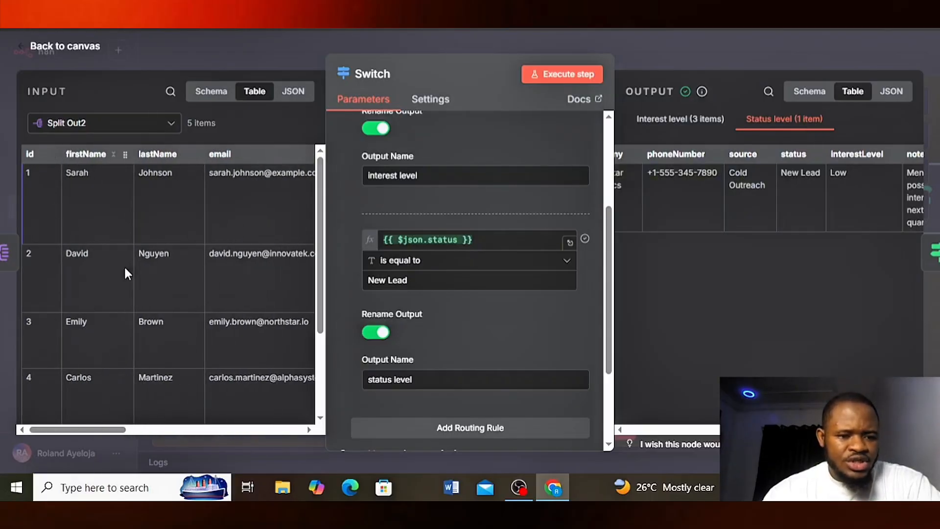
{"action": "scroll", "coordinate": [153, 337], "scroll_direction": "right", "scroll_amount": 5}
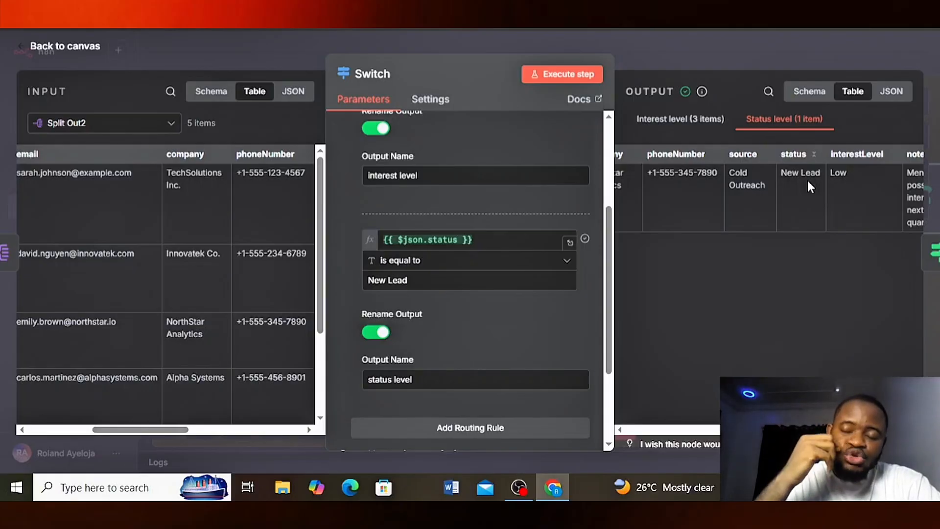
Step: Compare the leads in the Interest level and Status level outputs with the input table's status and interestLevel columns
{"action": "left_click", "coordinate": [680, 118]}
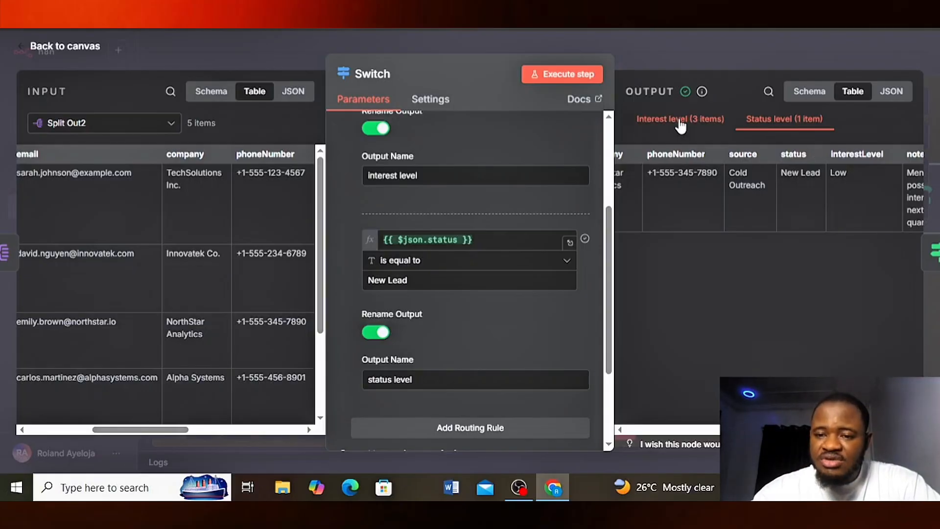
{"action": "scroll", "coordinate": [675, 222], "scroll_direction": "left", "scroll_amount": 3}
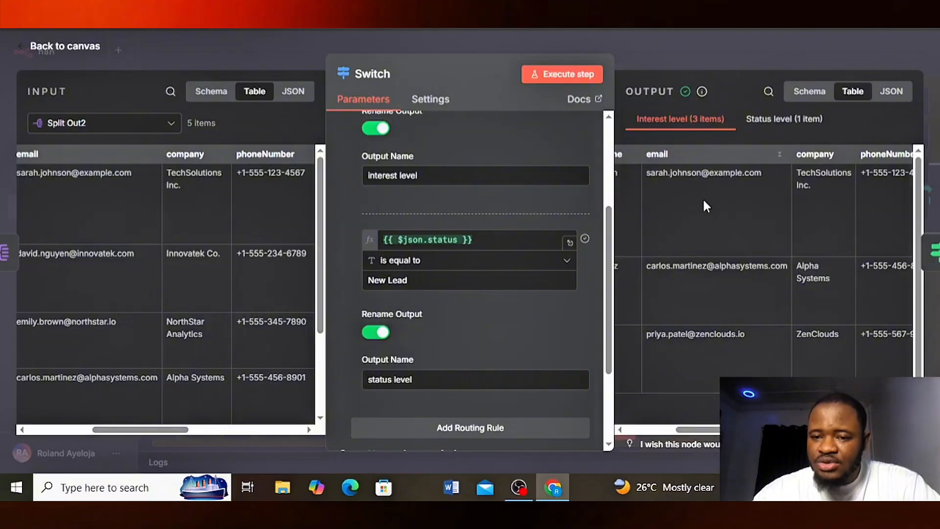
{"action": "scroll", "coordinate": [721, 190], "scroll_direction": "left", "scroll_amount": 3}
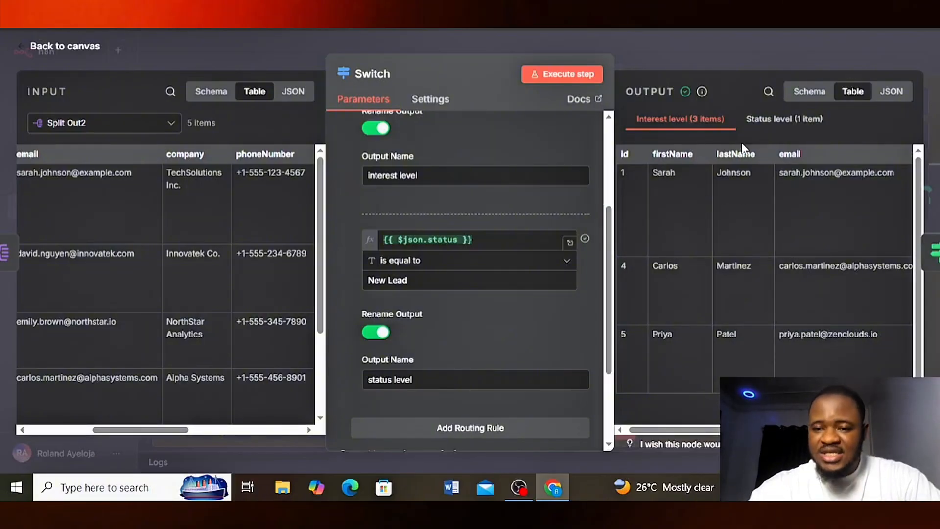
{"action": "scroll", "coordinate": [164, 208], "scroll_direction": "left", "scroll_amount": 3}
{"action": "scroll", "coordinate": [148, 205], "scroll_direction": "right", "scroll_amount": 5}
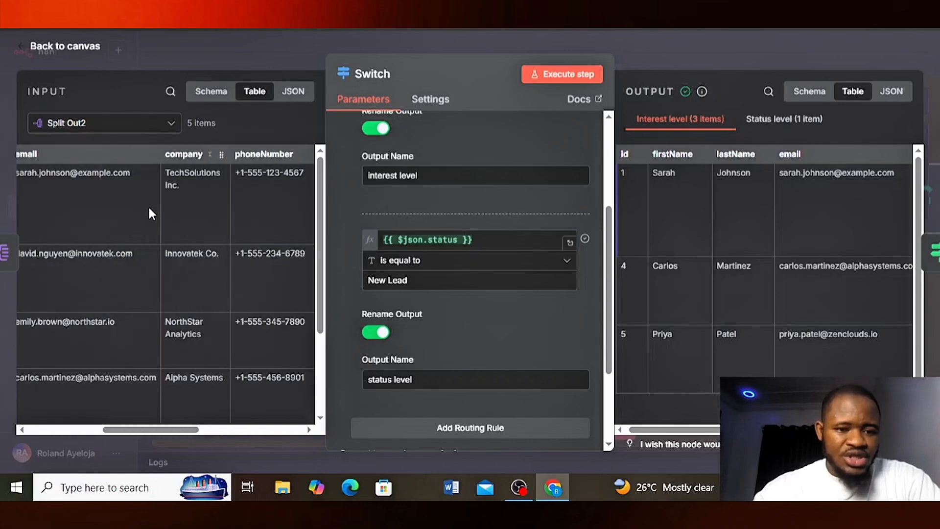
{"action": "scroll", "coordinate": [213, 207], "scroll_direction": "right", "scroll_amount": 3}
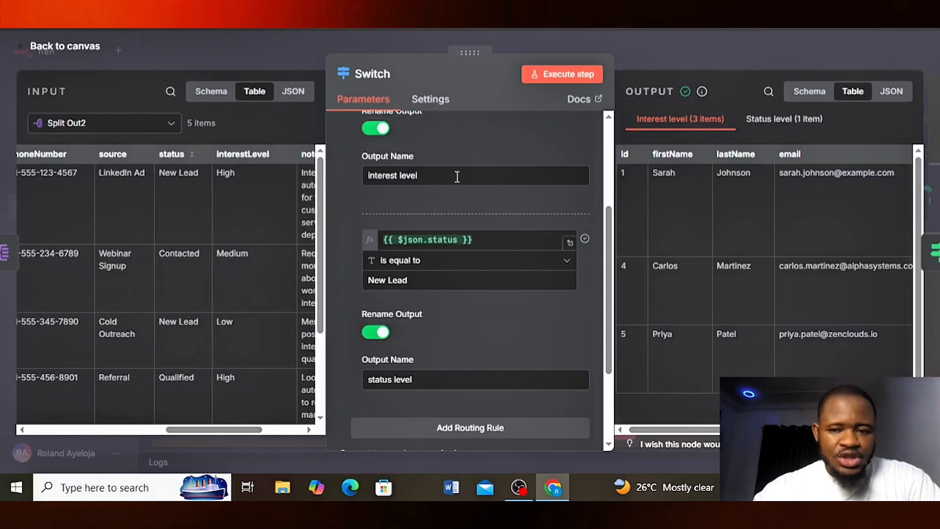
{"action": "left_click", "coordinate": [764, 121]}
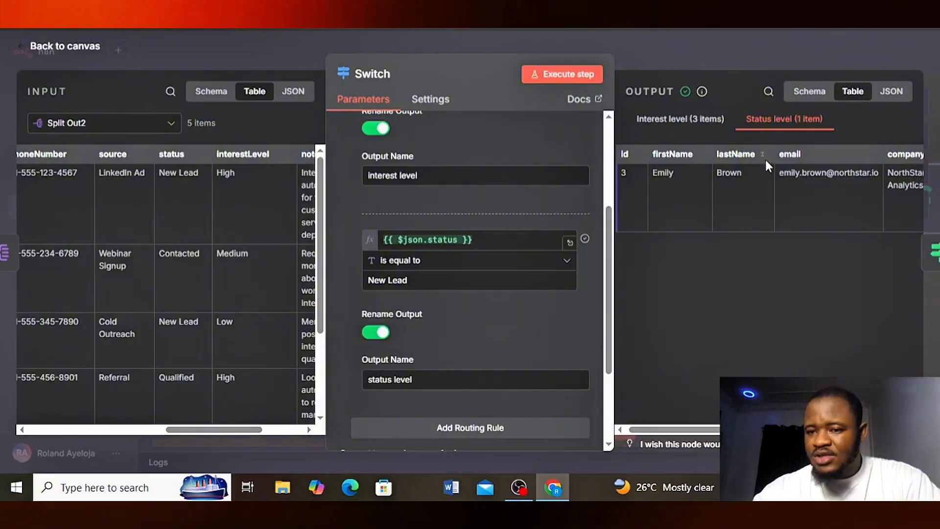
{"action": "left_click", "coordinate": [678, 121]}
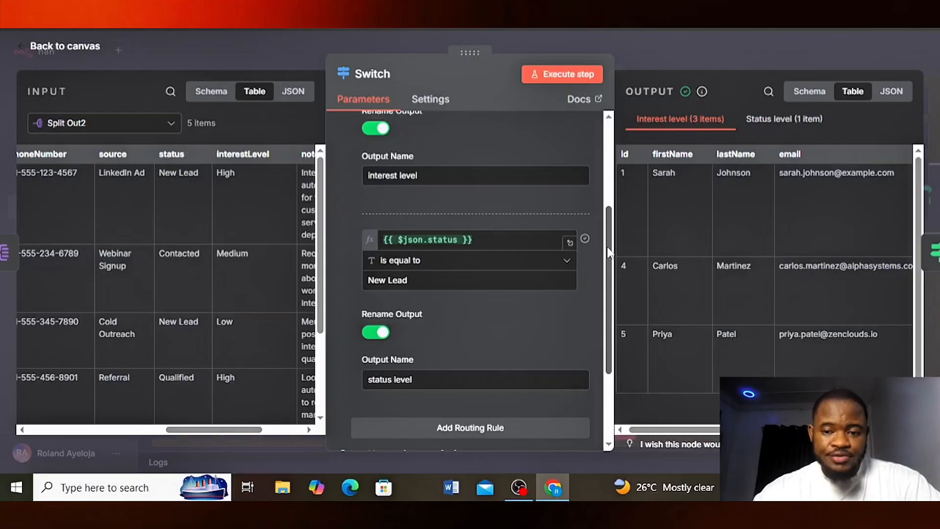
Step: Add a third Switch routing rule that matches leads whose source field is equal to "Linkedin Ad"
{"action": "scroll", "coordinate": [608, 252], "scroll_direction": "down", "scroll_amount": 3}
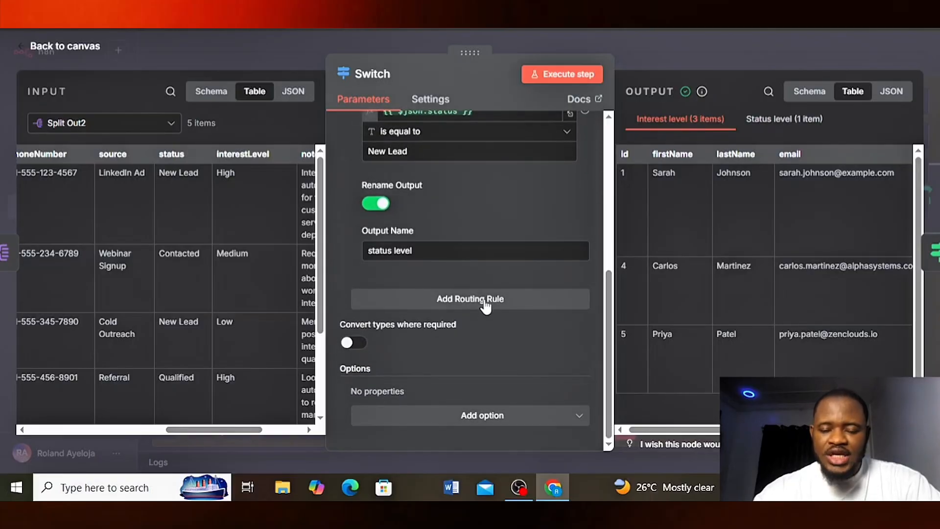
{"action": "left_click", "coordinate": [484, 307]}
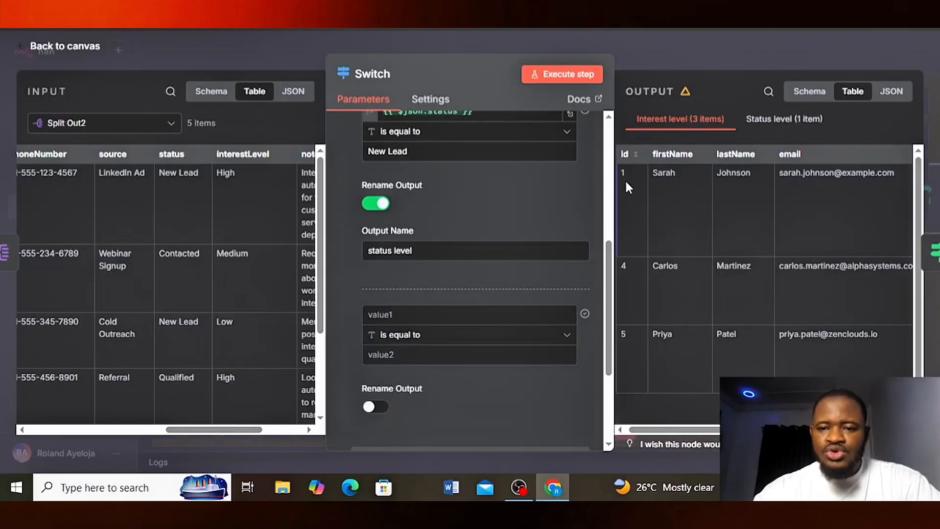
{"action": "scroll", "coordinate": [609, 303], "scroll_direction": "down", "scroll_amount": 2}
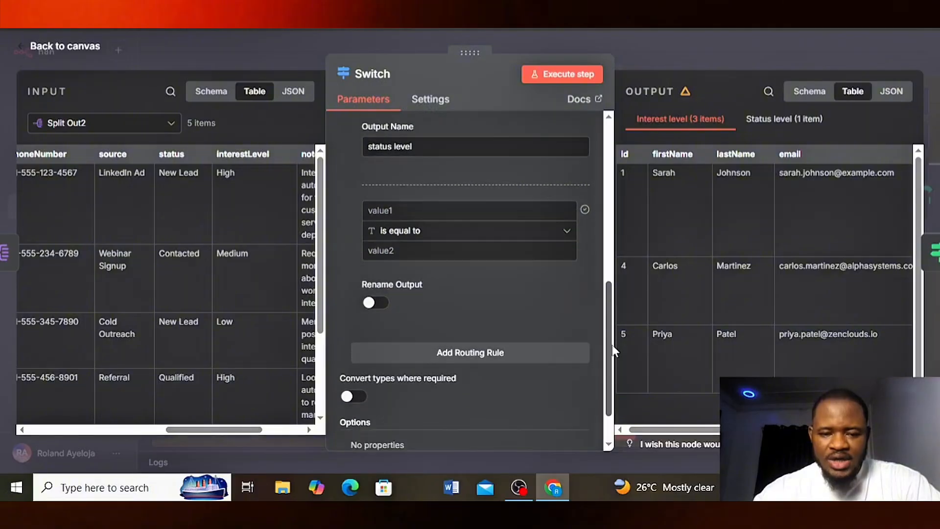
{"action": "scroll", "coordinate": [228, 262], "scroll_direction": "right", "scroll_amount": 3}
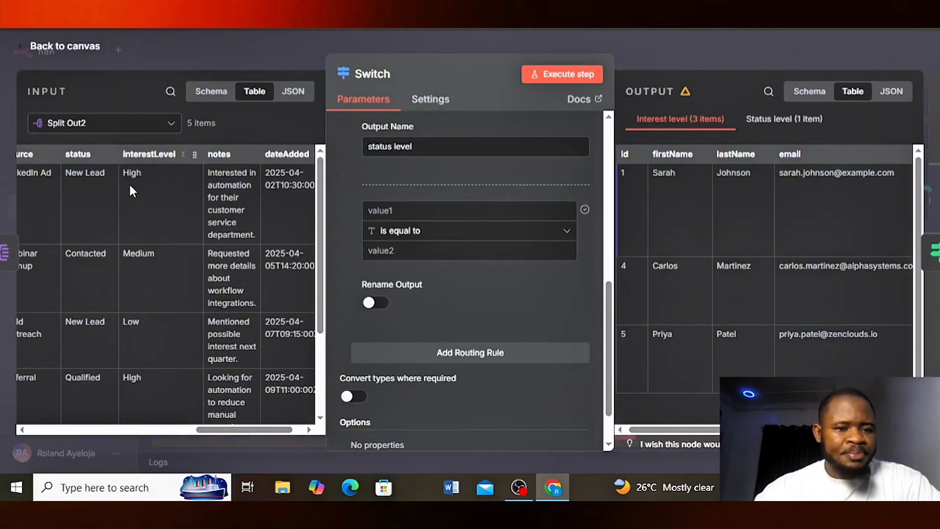
{"action": "scroll", "coordinate": [130, 187], "scroll_direction": "left", "scroll_amount": 5}
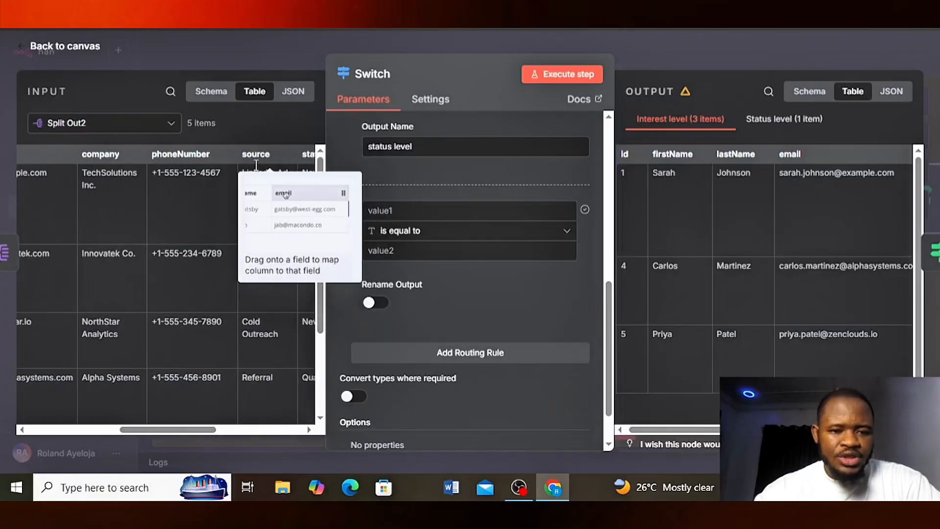
{"action": "left_click_drag", "start_coordinate": [252, 156], "coordinate": [375, 209]}
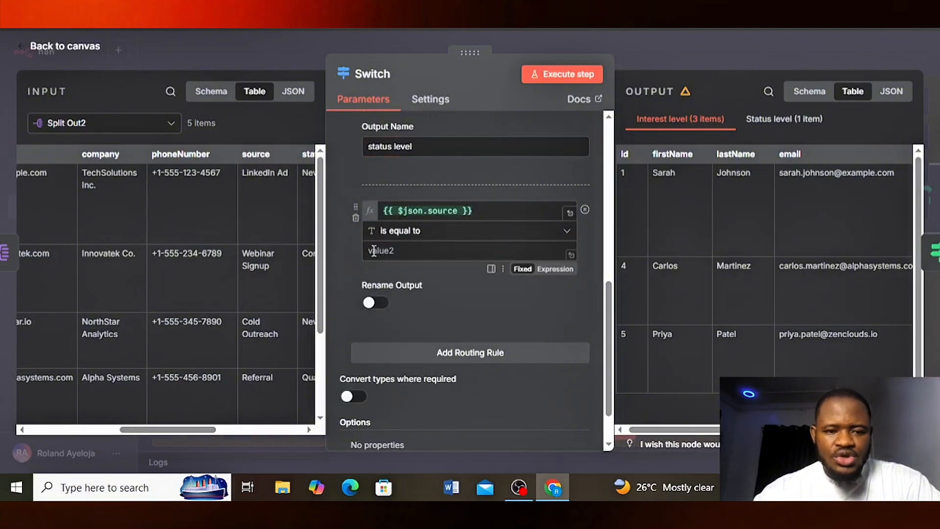
{"action": "scroll", "coordinate": [294, 202], "scroll_direction": "right", "scroll_amount": 2}
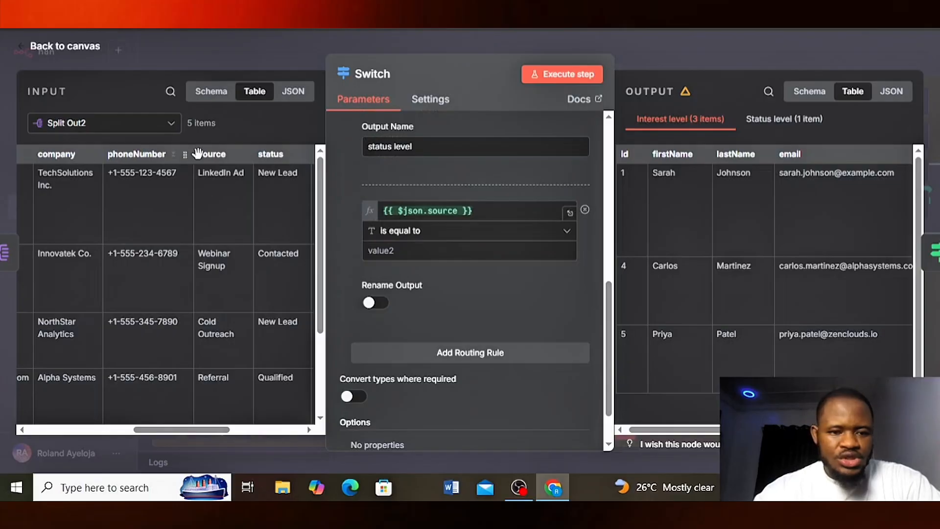
{"action": "left_click", "coordinate": [381, 251]}
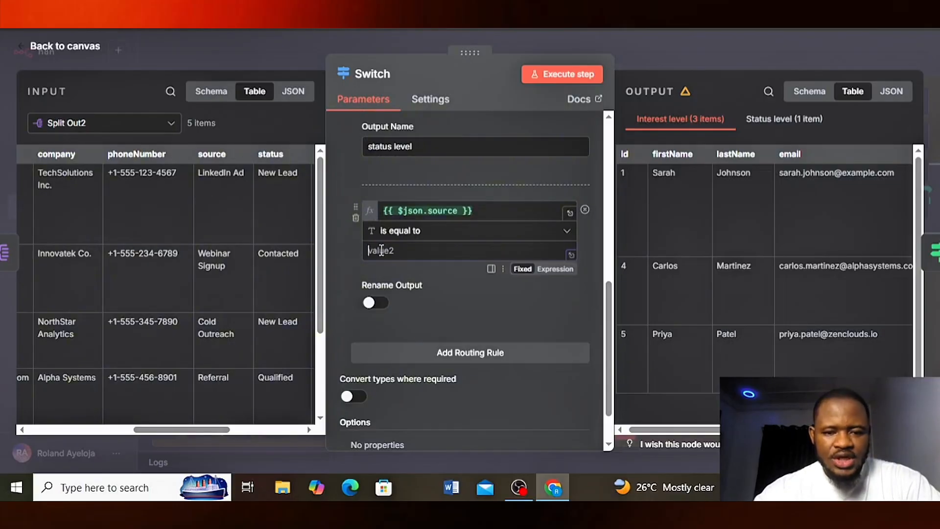
{"action": "type", "text": "4ink"}
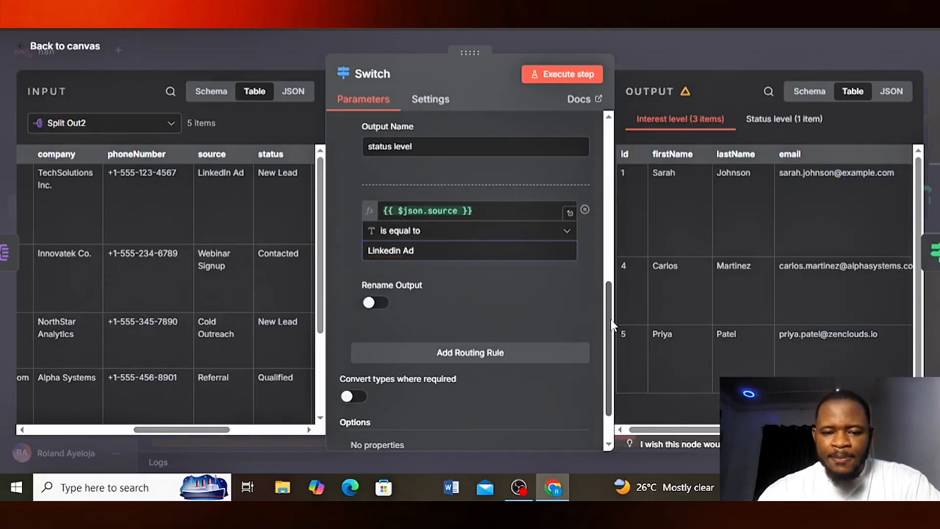
Step: Add a fourth routing rule to the Switch node, leave its values blank and return to the canvas
{"action": "scroll", "coordinate": [610, 318], "scroll_direction": "down", "scroll_amount": 2}
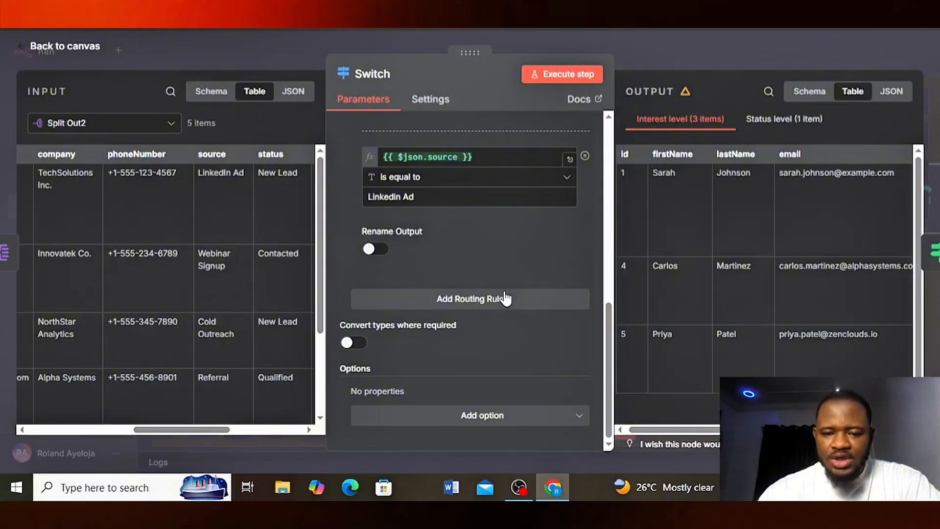
{"action": "left_click", "coordinate": [538, 300]}
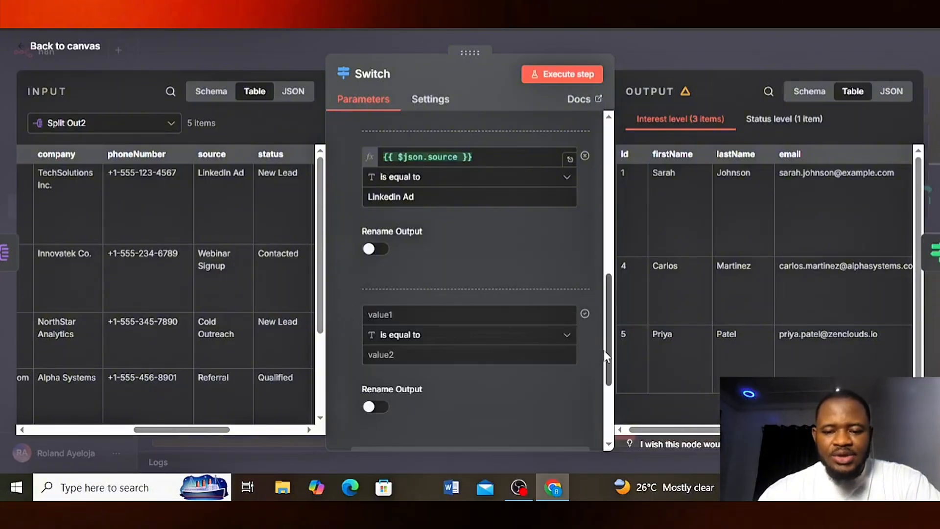
{"action": "scroll", "coordinate": [563, 353], "scroll_direction": "down", "scroll_amount": 4}
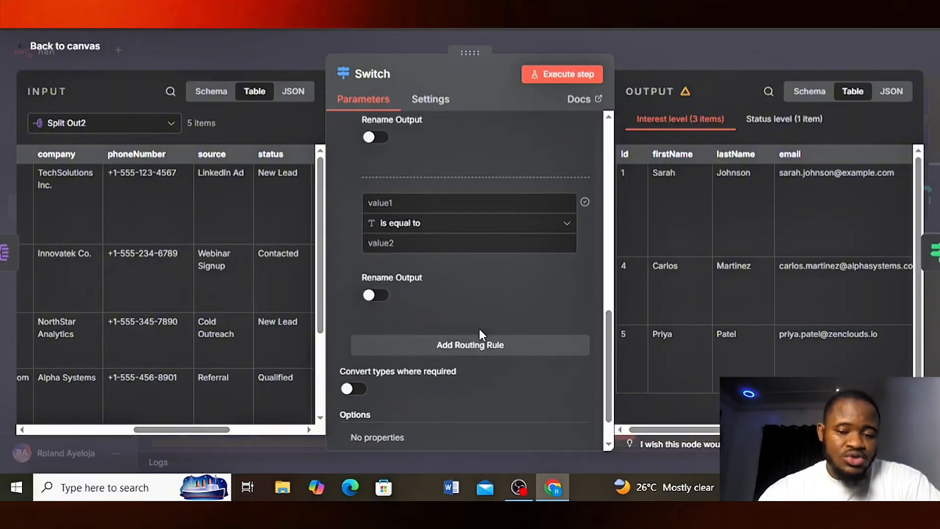
{"action": "left_click", "coordinate": [655, 60]}
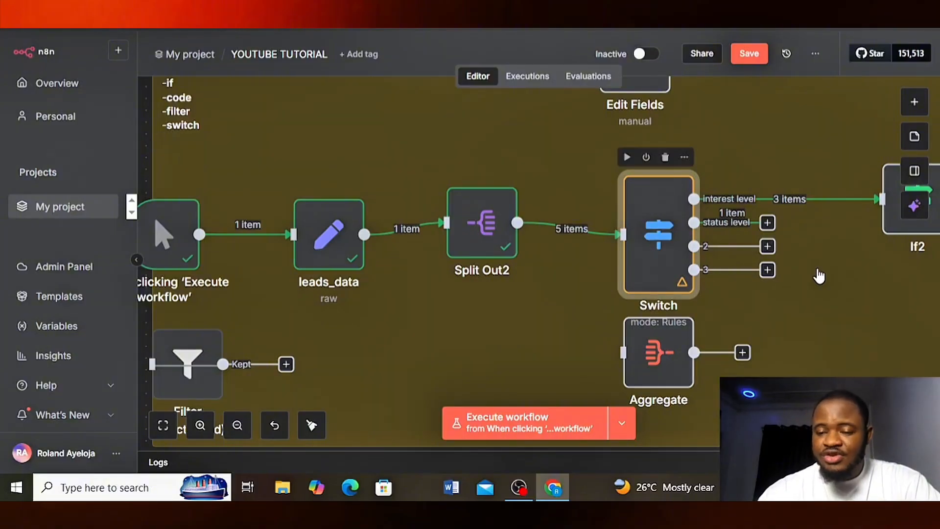
Step: Execute the workflow up to the If2 node and move that node slightly closer to the Switch node
{"action": "scroll", "coordinate": [818, 272], "scroll_direction": "right", "scroll_amount": 4}
{"action": "mouse_move", "coordinate": [796, 166]}
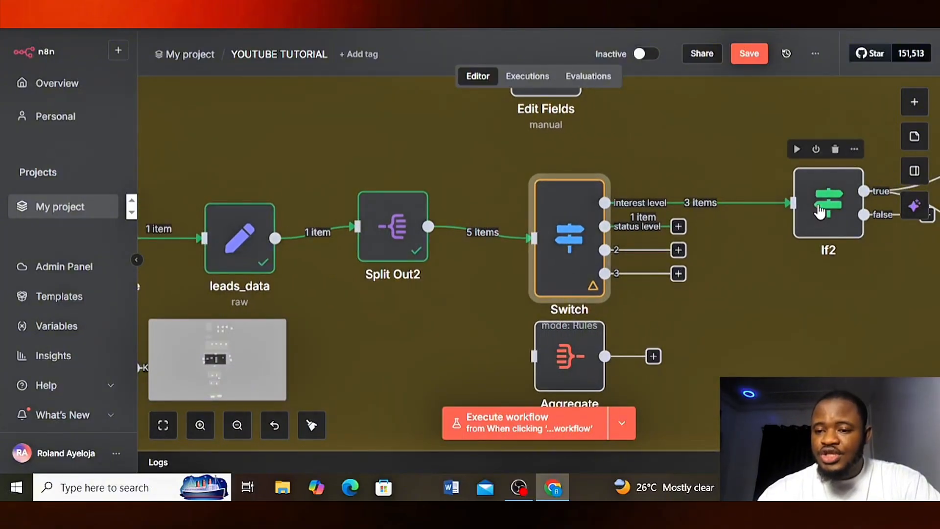
{"action": "left_click", "coordinate": [796, 149]}
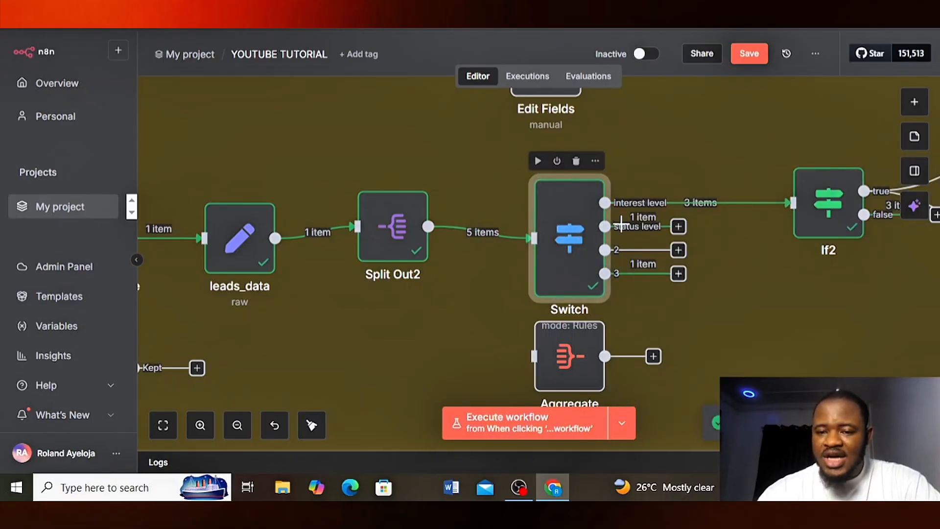
{"action": "mouse_move", "coordinate": [808, 201]}
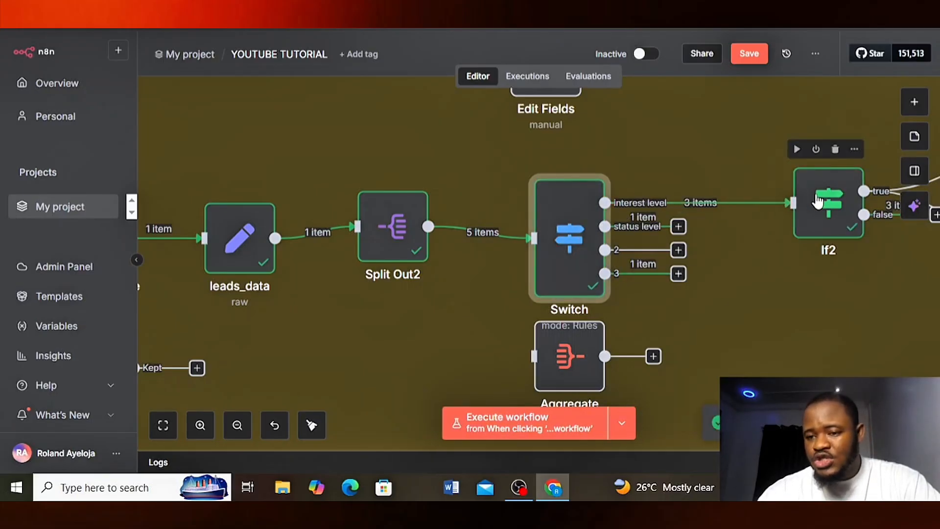
{"action": "left_click_drag", "start_coordinate": [816, 201], "coordinate": [794, 185]}
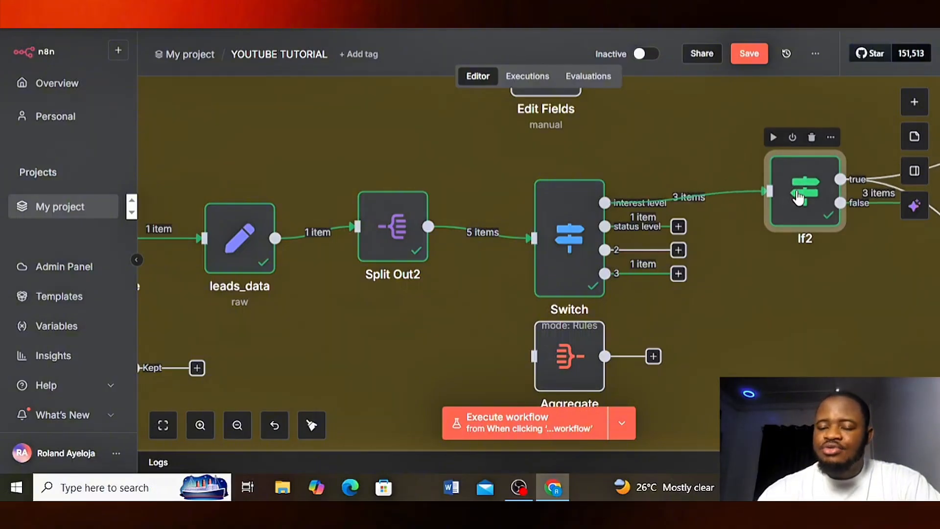
Step: Open the If2 node to review its conditions and Switch input, and return to the canvas
{"action": "double_click", "coordinate": [798, 198]}
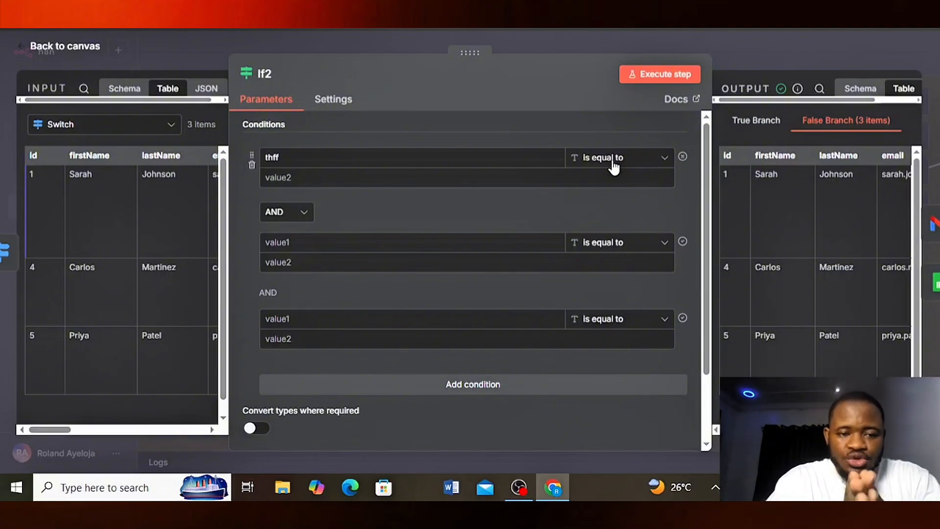
{"action": "left_click", "coordinate": [750, 45]}
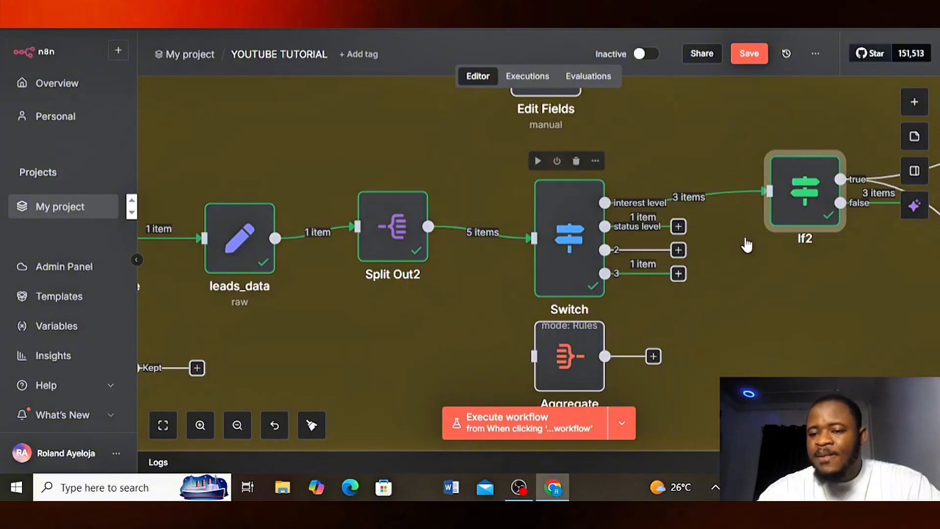
{"action": "scroll", "coordinate": [792, 237], "scroll_direction": "right", "scroll_amount": 2}
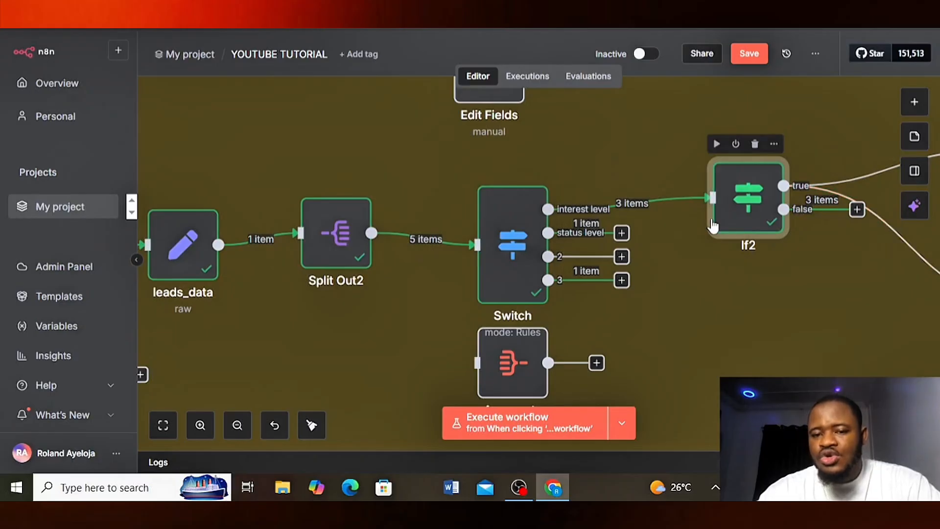
Step: Reopen the If2 node and delete the two blank conditions, keeping only the first one
{"action": "double_click", "coordinate": [739, 208]}
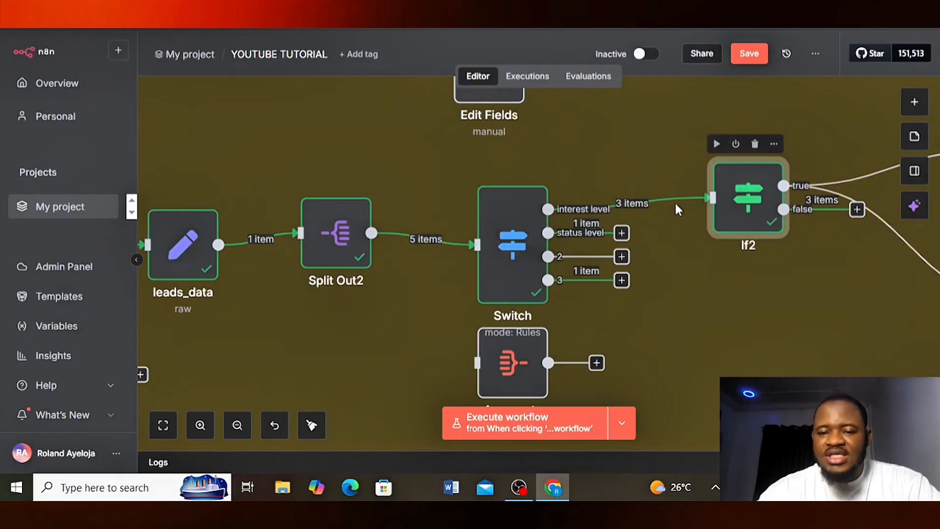
{"action": "scroll", "coordinate": [88, 177], "scroll_direction": "right", "scroll_amount": 2}
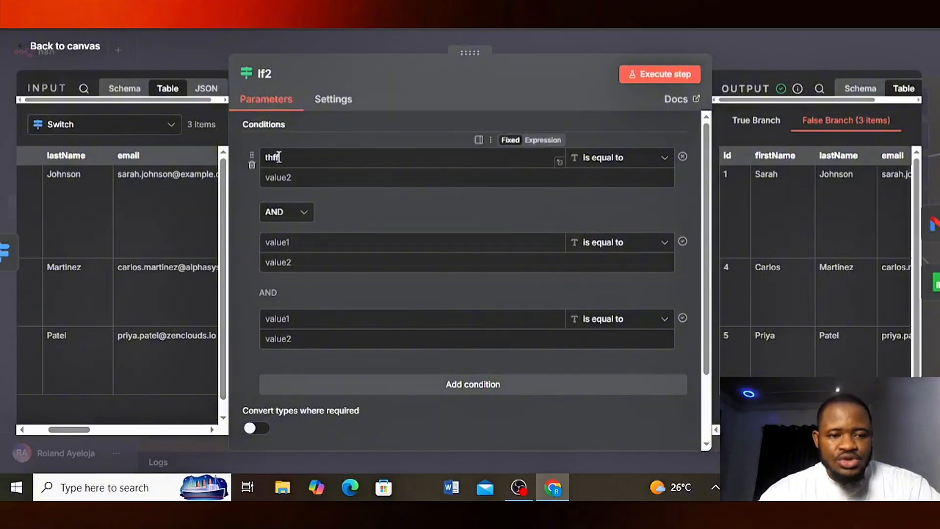
{"action": "scroll", "coordinate": [159, 185], "scroll_direction": "right", "scroll_amount": 3}
{"action": "scroll", "coordinate": [159, 185], "scroll_direction": "right", "scroll_amount": 5}
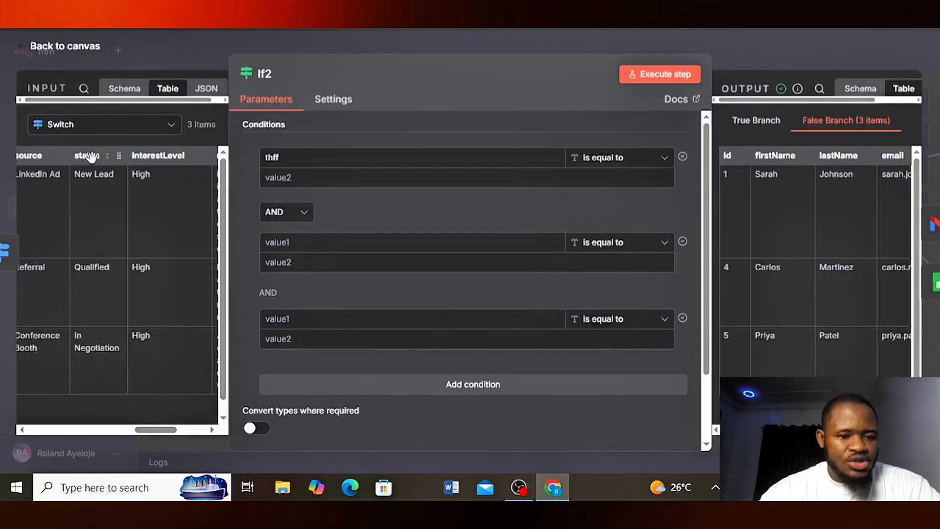
{"action": "double_click", "coordinate": [288, 157]}
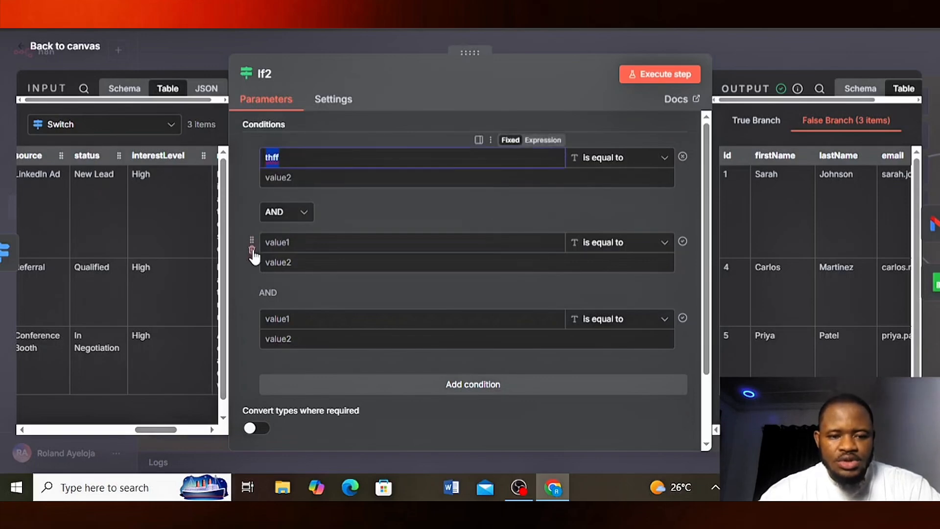
{"action": "left_click", "coordinate": [251, 250]}
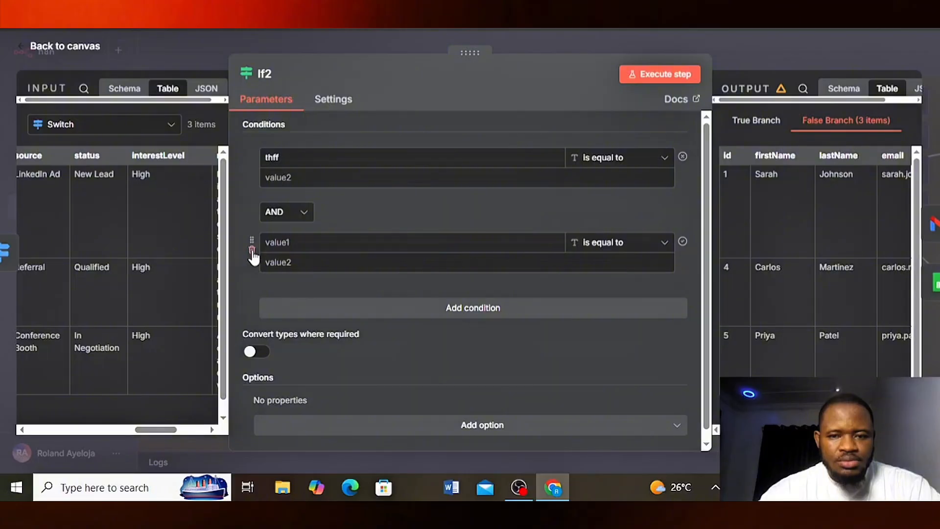
{"action": "left_click", "coordinate": [252, 250]}
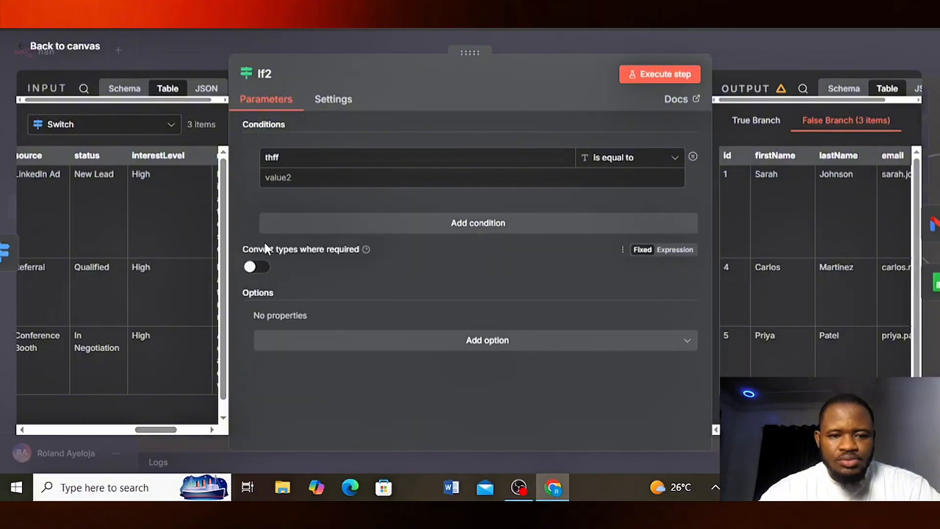
Step: Replace the remaining If2 condition's placeholder text with the status field and require it to equal "New Lead"
{"action": "left_click", "coordinate": [284, 161]}
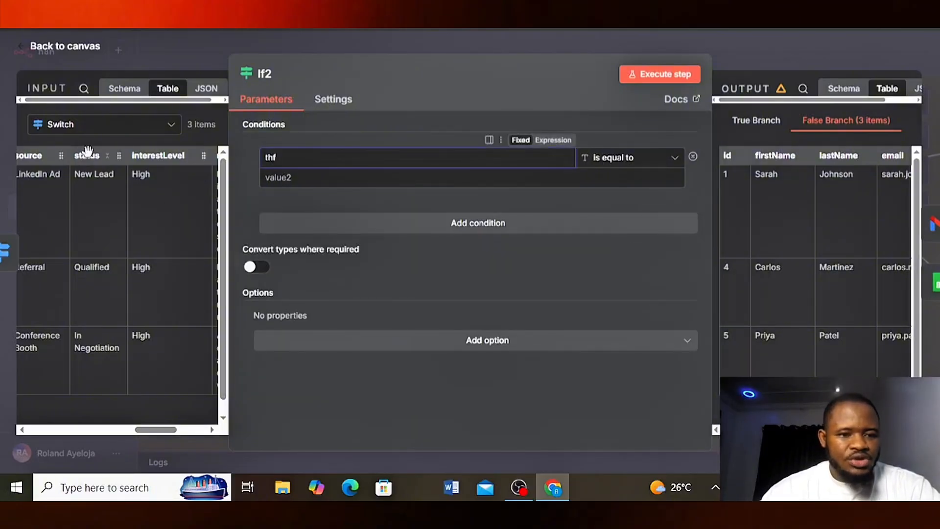
{"action": "key", "text": "BackSpace"}
{"action": "key", "text": "BackSpace"}
{"action": "key", "text": "BackSpace"}
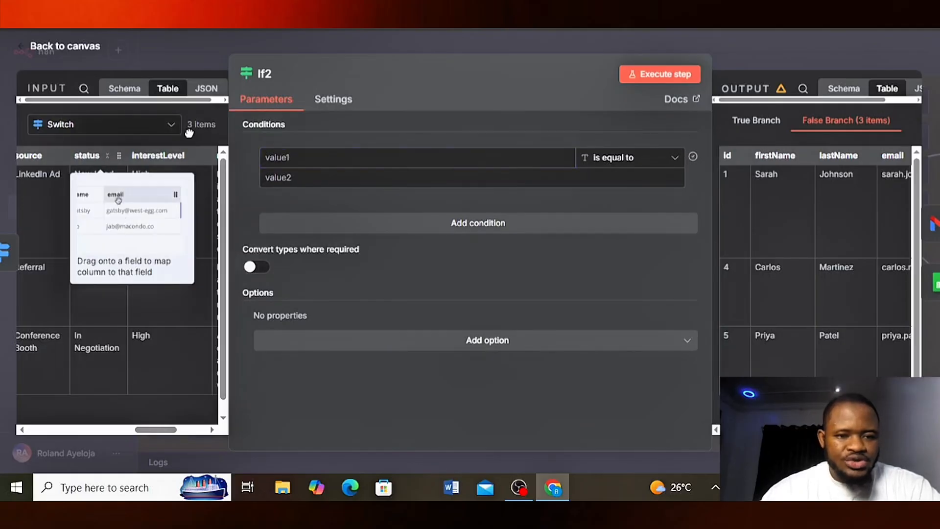
{"action": "left_click_drag", "start_coordinate": [113, 166], "coordinate": [276, 158]}
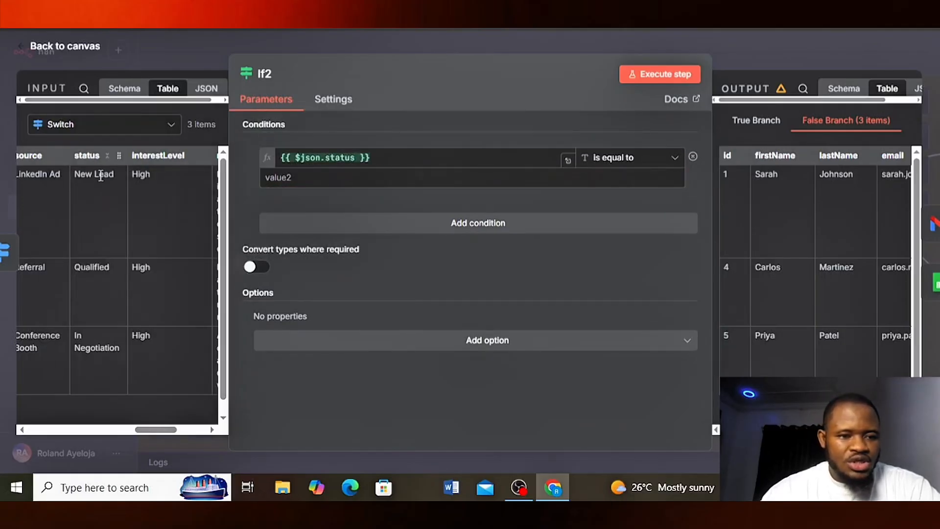
{"action": "left_click", "coordinate": [270, 180]}
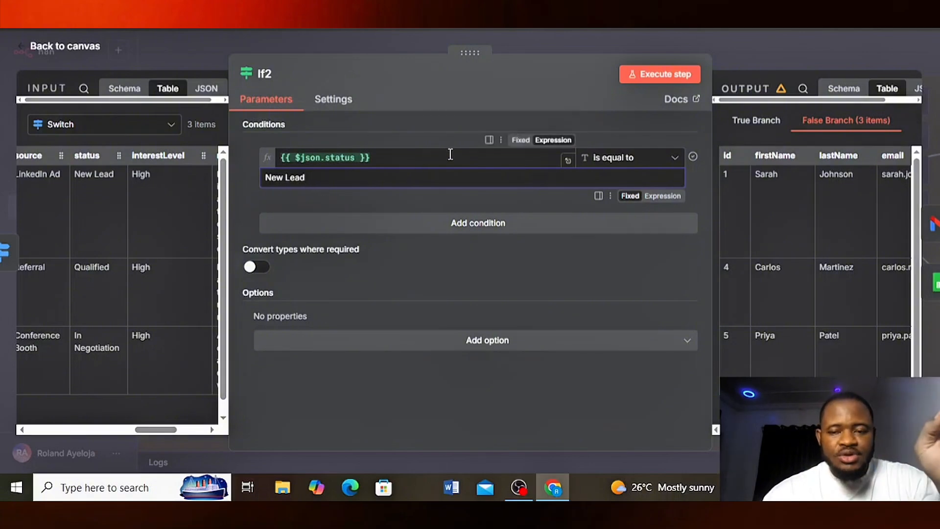
Step: Execute the If2 step and compare the lead in the True Branch with the status column of the Switch input
{"action": "left_click", "coordinate": [654, 73]}
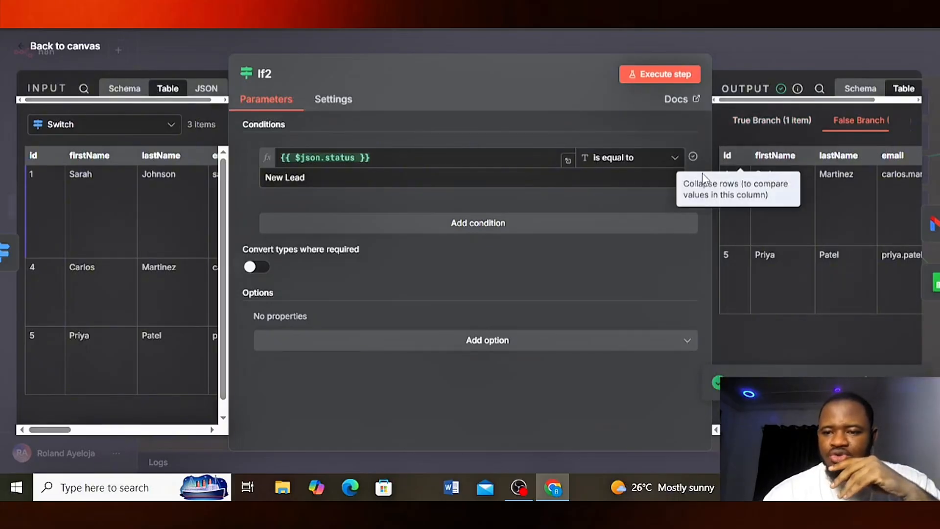
{"action": "left_click", "coordinate": [769, 124]}
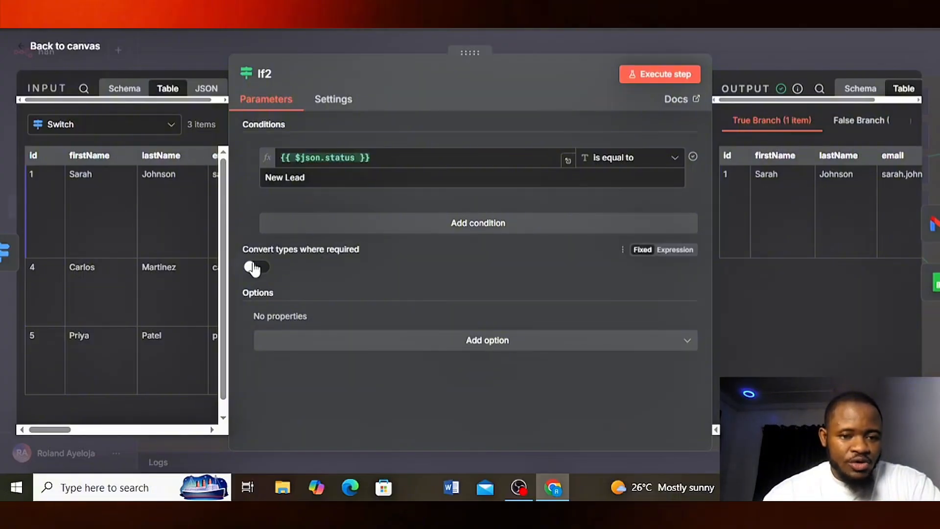
{"action": "scroll", "coordinate": [131, 203], "scroll_direction": "right", "scroll_amount": 3}
{"action": "scroll", "coordinate": [130, 203], "scroll_direction": "right", "scroll_amount": 4}
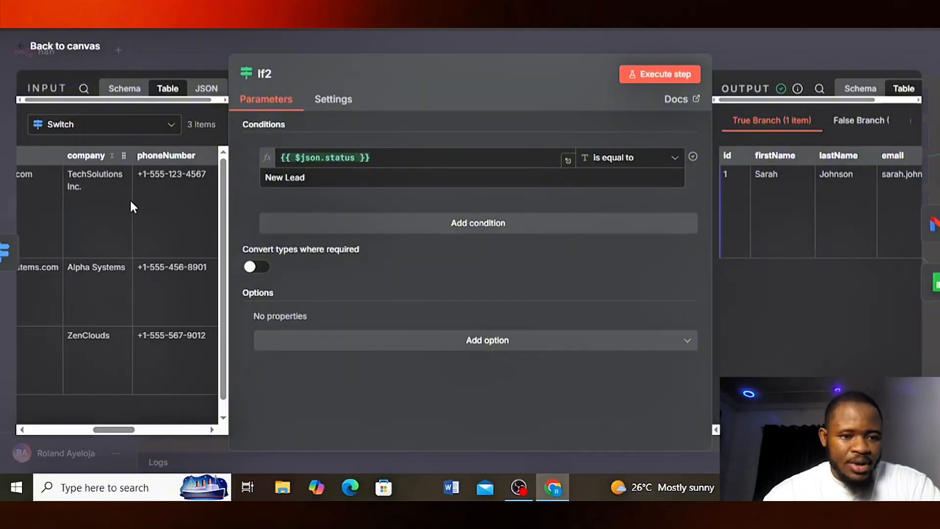
{"action": "scroll", "coordinate": [171, 200], "scroll_direction": "right", "scroll_amount": 2}
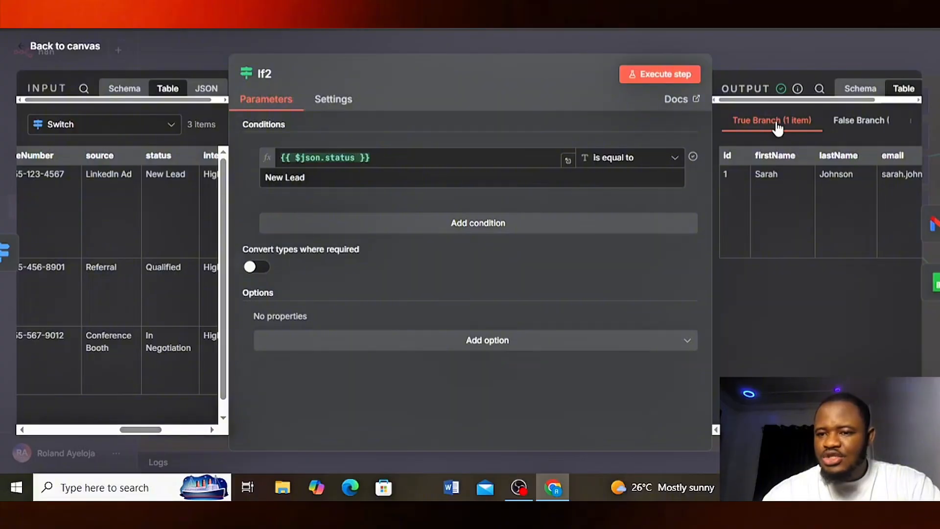
{"action": "scroll", "coordinate": [779, 179], "scroll_direction": "right", "scroll_amount": 3}
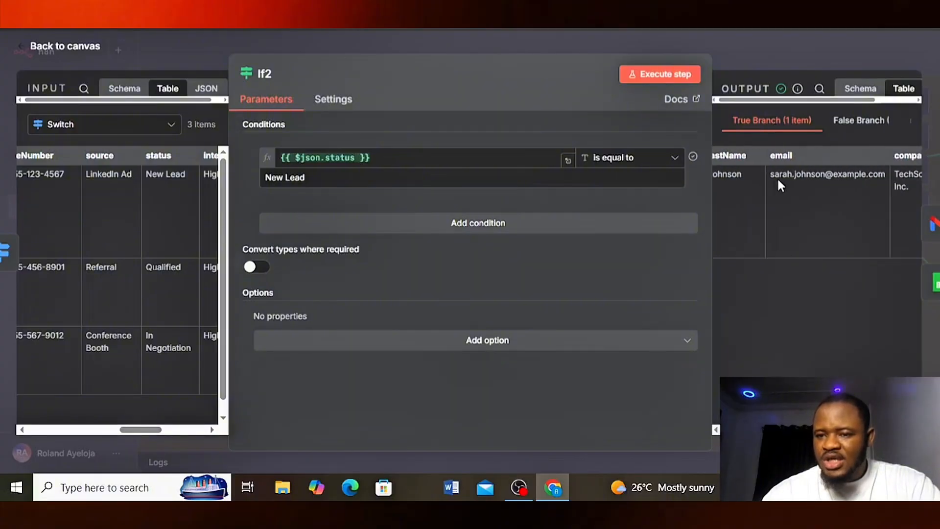
Step: Check the status column of the leads in the If2 output's True Branch and False Branch
{"action": "scroll", "coordinate": [781, 185], "scroll_direction": "right", "scroll_amount": 5}
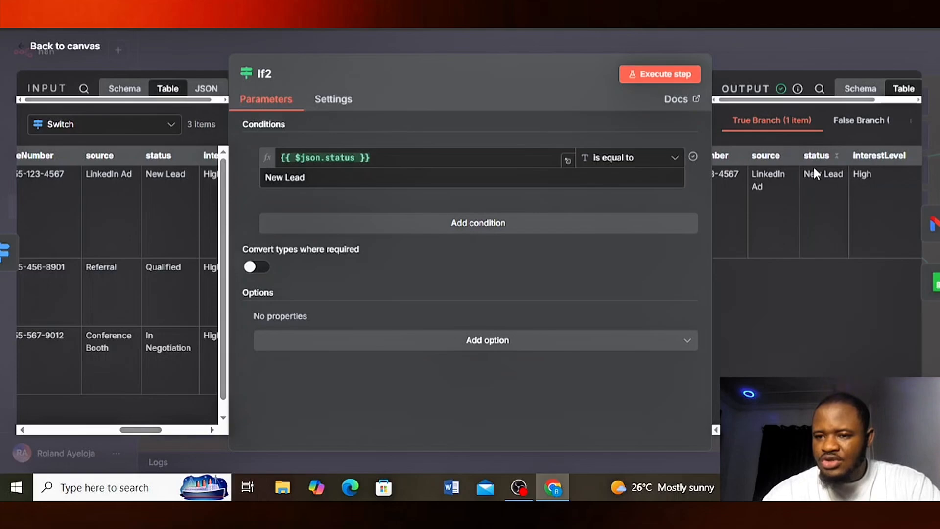
{"action": "left_click", "coordinate": [853, 122]}
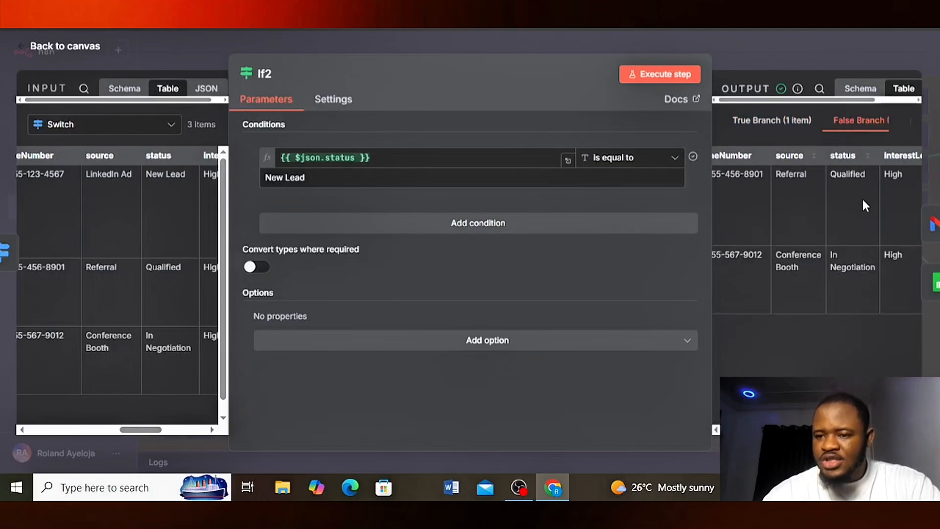
{"action": "scroll", "coordinate": [863, 202], "scroll_direction": "right", "scroll_amount": 3}
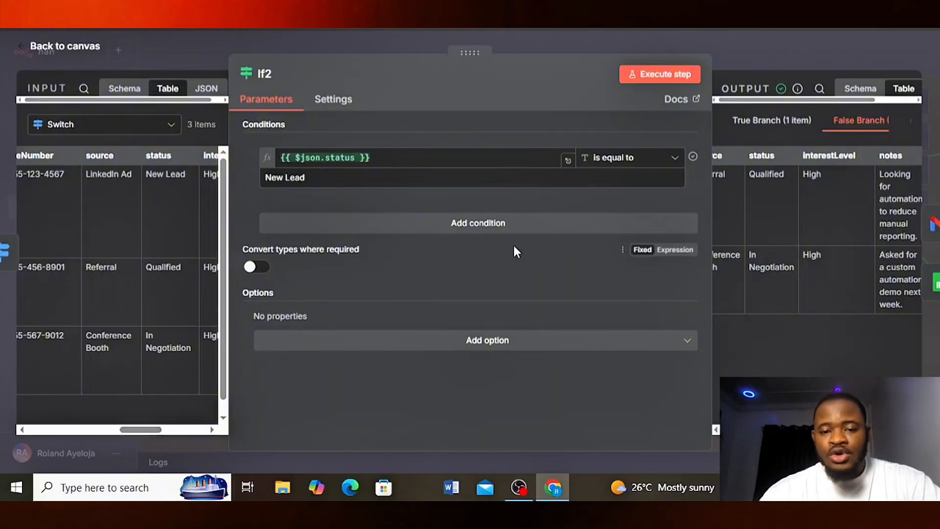
Step: Add a second If2 condition joined with AND that requires the interestLevel field to equal "High"
{"action": "left_click", "coordinate": [426, 223]}
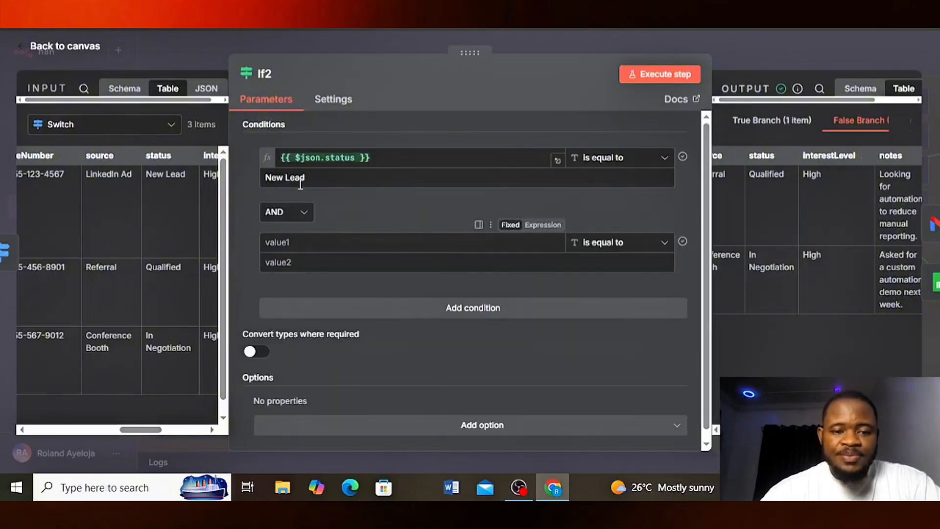
{"action": "scroll", "coordinate": [148, 208], "scroll_direction": "right", "scroll_amount": 3}
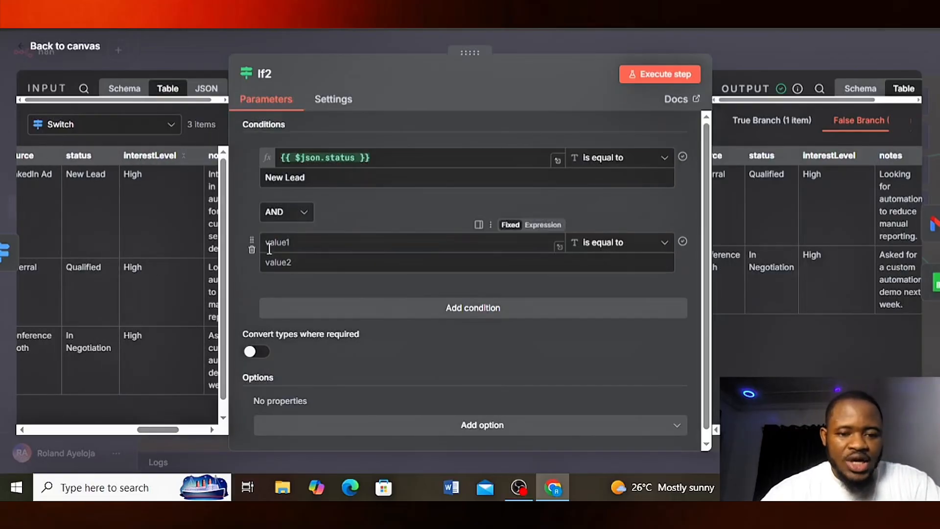
{"action": "left_click_drag", "start_coordinate": [133, 157], "coordinate": [272, 245]}
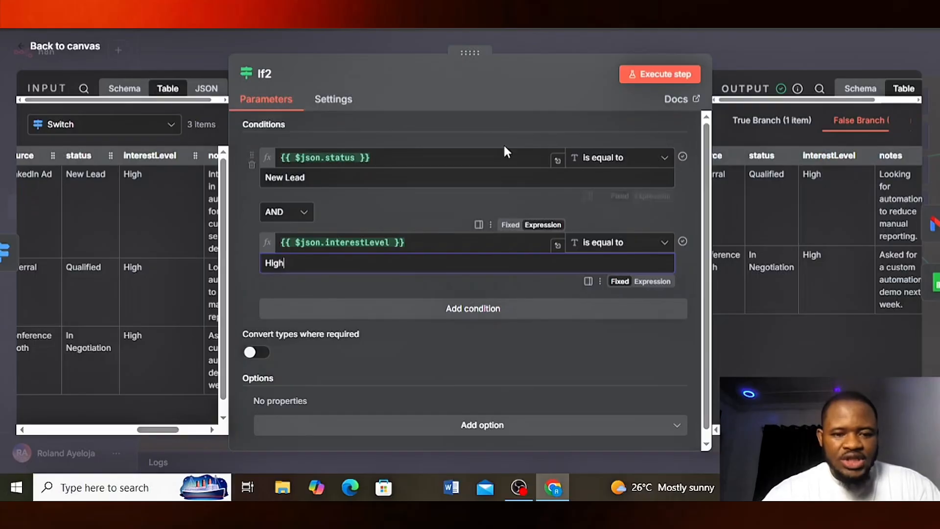
Step: Execute the If2 step with both conditions and review the False Branch and True Branch results
{"action": "left_click", "coordinate": [642, 82]}
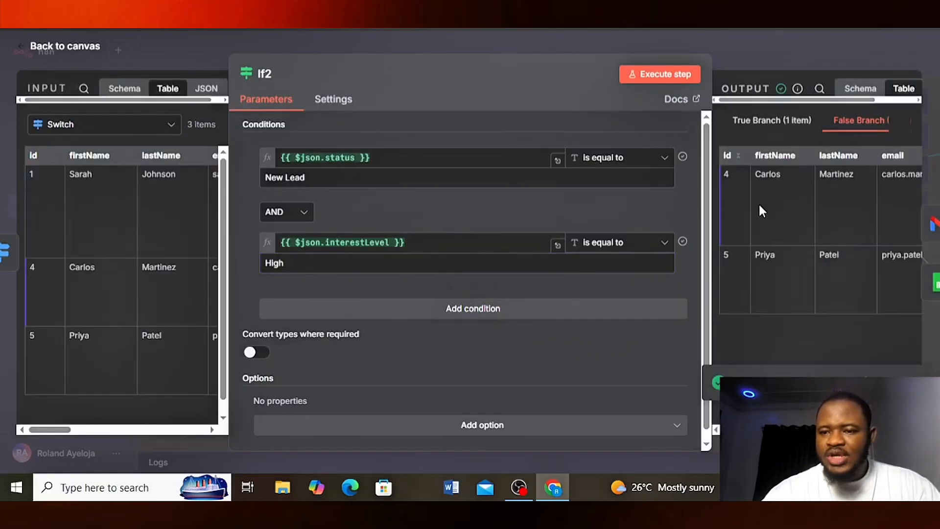
{"action": "left_click", "coordinate": [770, 128]}
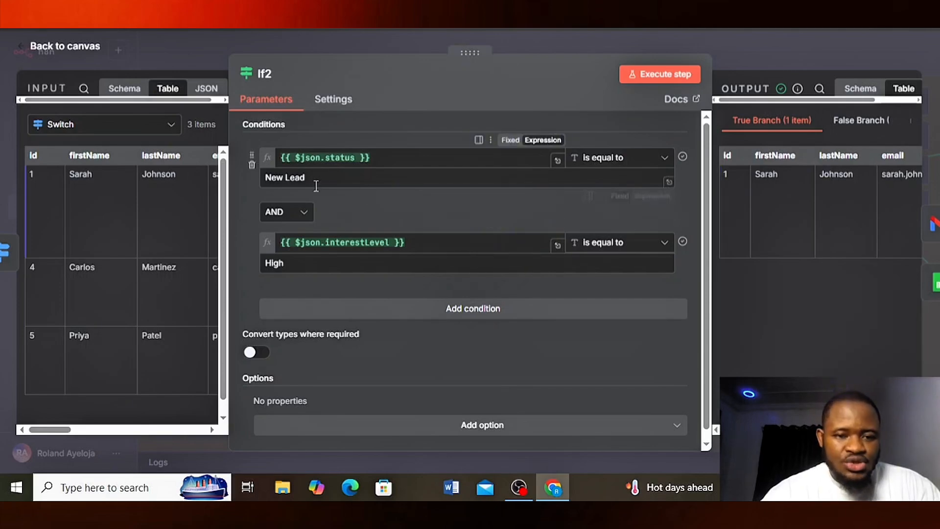
Step: Add an empty third condition to the If2 node and return to the canvas
{"action": "scroll", "coordinate": [133, 195], "scroll_direction": "right", "scroll_amount": 5}
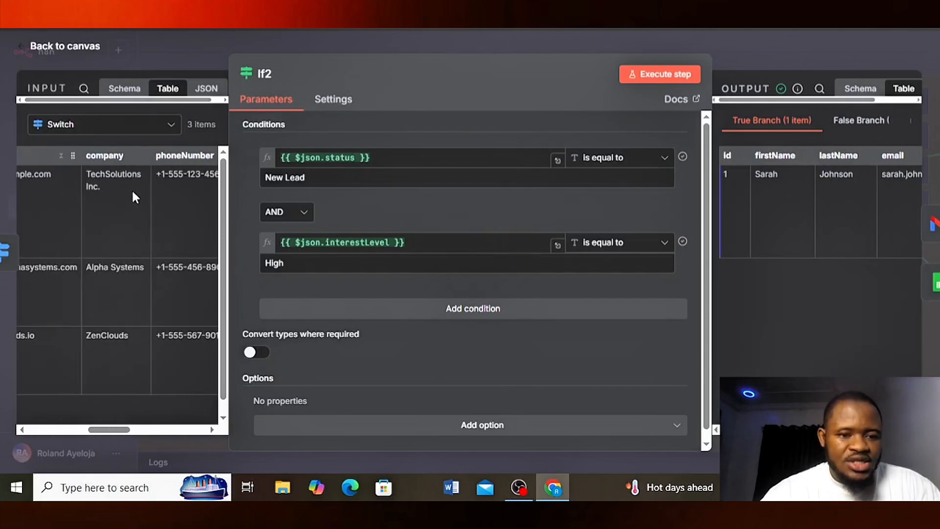
{"action": "scroll", "coordinate": [132, 192], "scroll_direction": "right", "scroll_amount": 5}
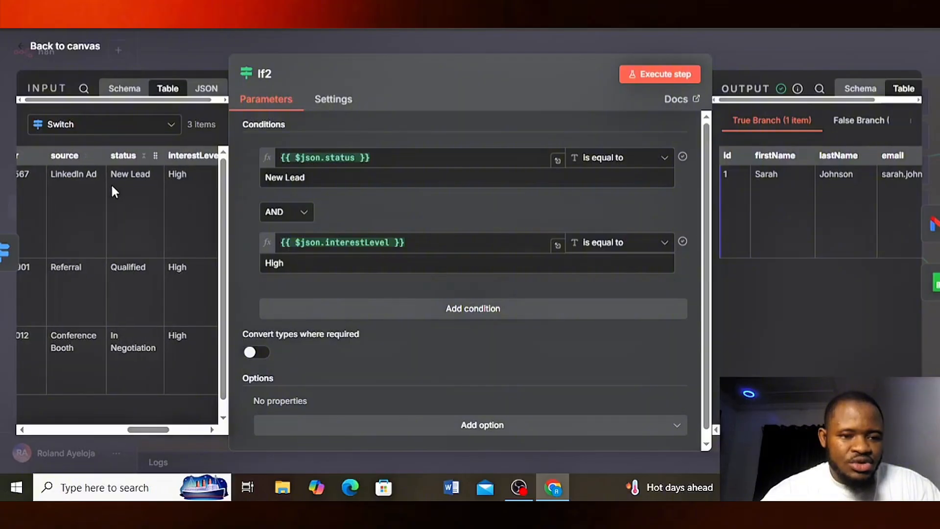
{"action": "scroll", "coordinate": [174, 216], "scroll_direction": "right", "scroll_amount": 2}
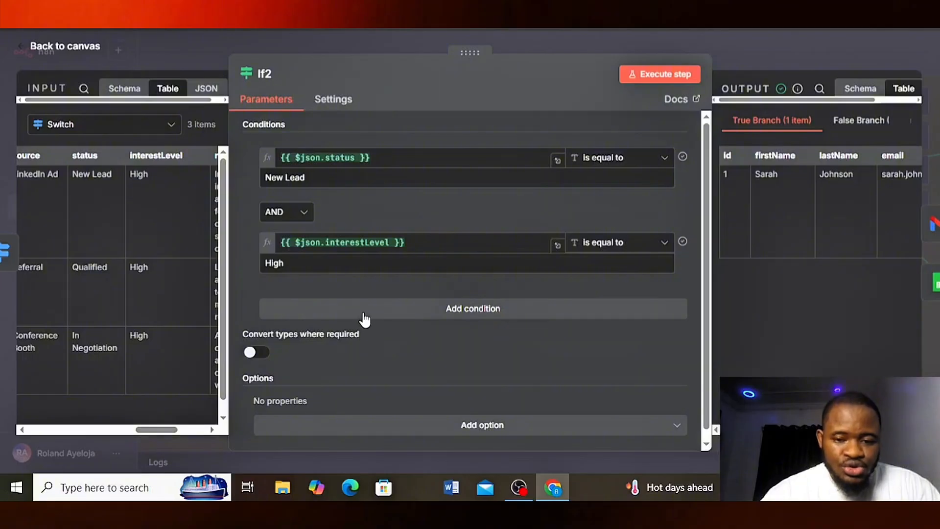
{"action": "left_click", "coordinate": [382, 313]}
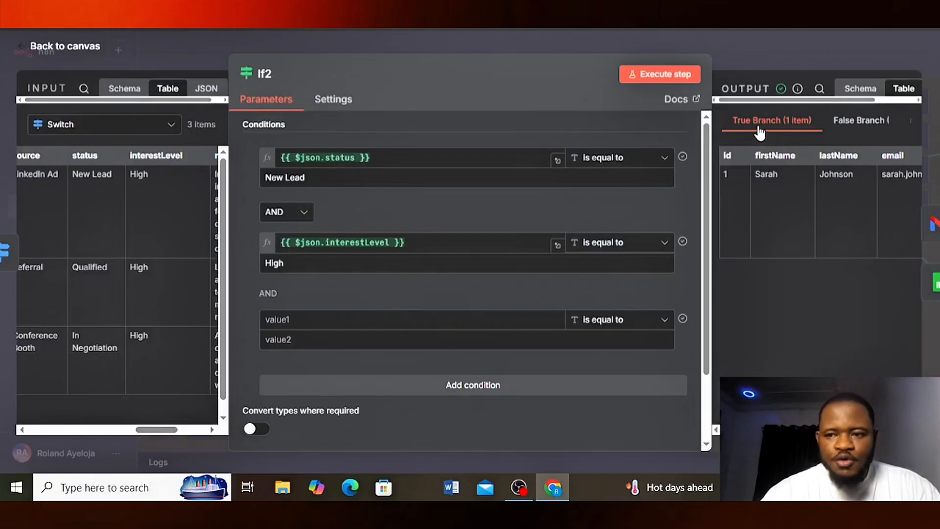
{"action": "left_click", "coordinate": [786, 54]}
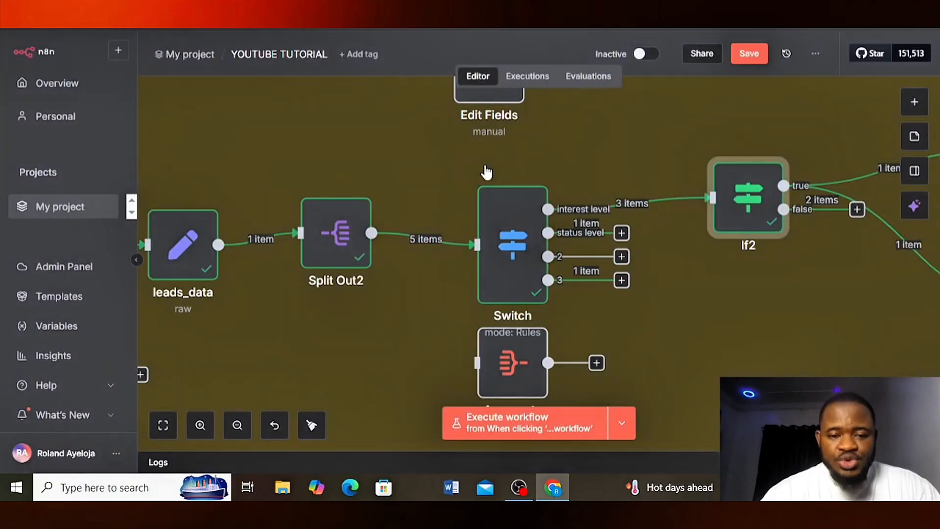
Step: Add two more empty routing rules to the Switch node and return to the canvas
{"action": "double_click", "coordinate": [514, 282]}
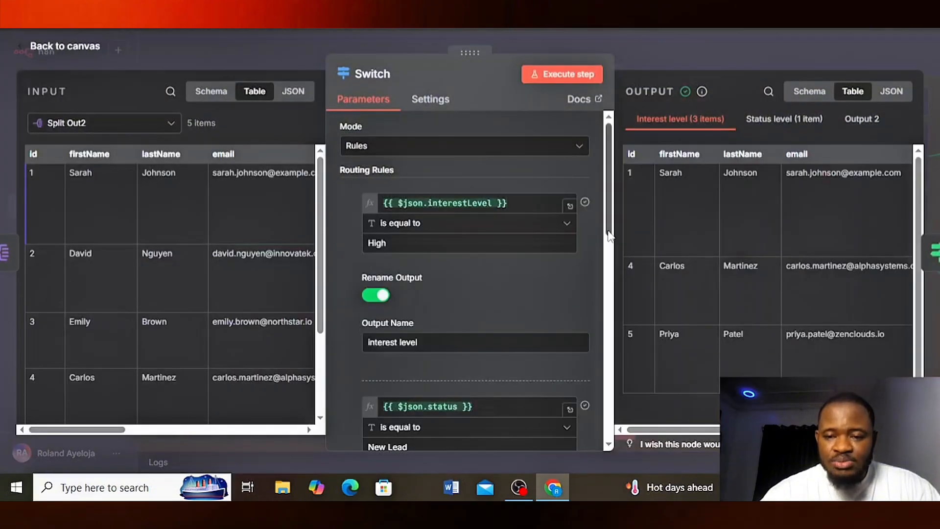
{"action": "scroll", "coordinate": [592, 330], "scroll_direction": "down", "scroll_amount": 5}
{"action": "scroll", "coordinate": [591, 330], "scroll_direction": "down", "scroll_amount": 6}
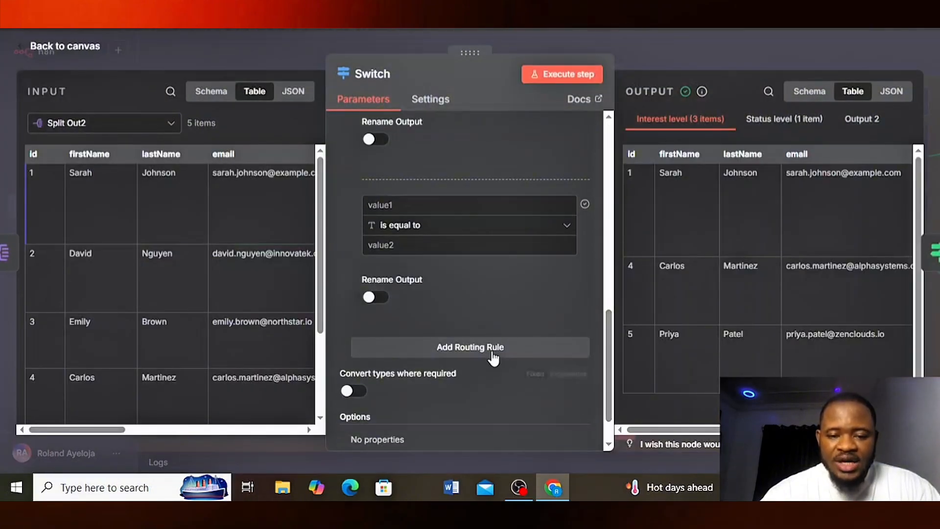
{"action": "left_click", "coordinate": [583, 346]}
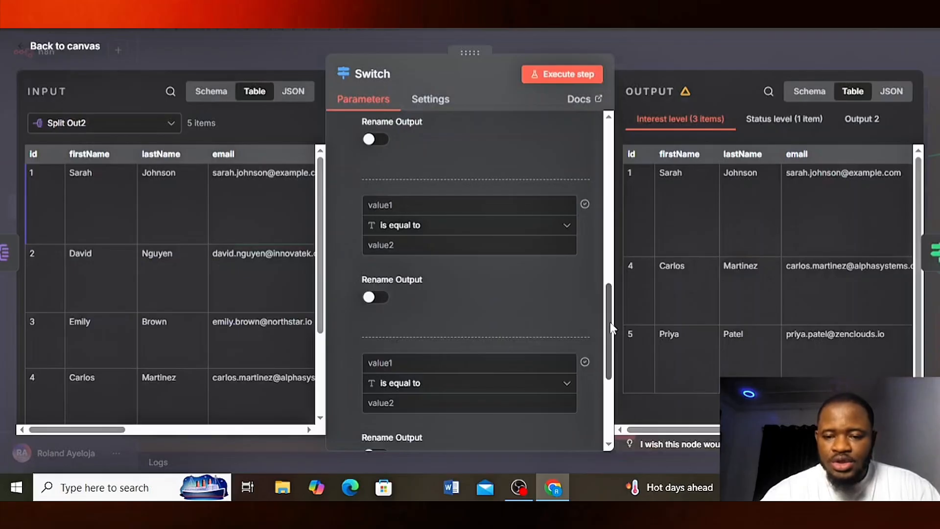
{"action": "scroll", "coordinate": [610, 370], "scroll_direction": "down", "scroll_amount": 2}
{"action": "scroll", "coordinate": [609, 369], "scroll_direction": "down", "scroll_amount": 2}
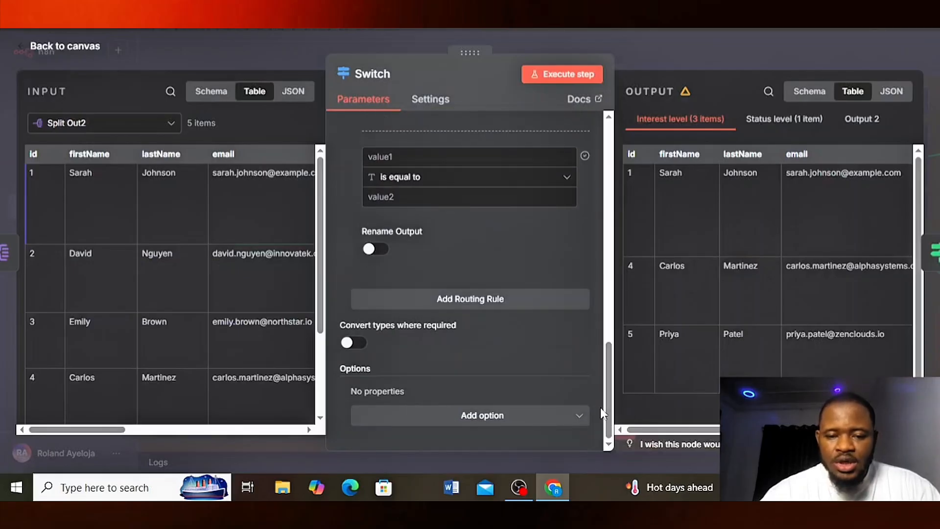
{"action": "left_click", "coordinate": [477, 300]}
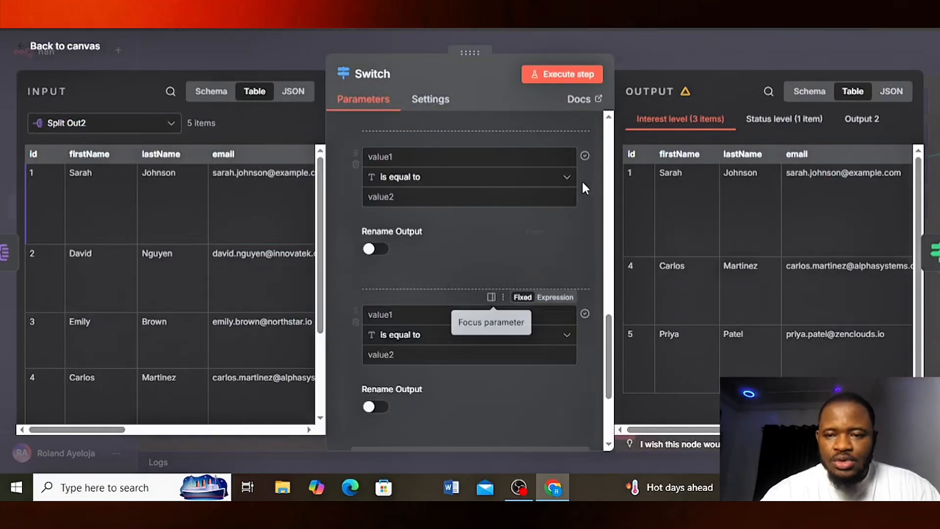
{"action": "left_click", "coordinate": [659, 57]}
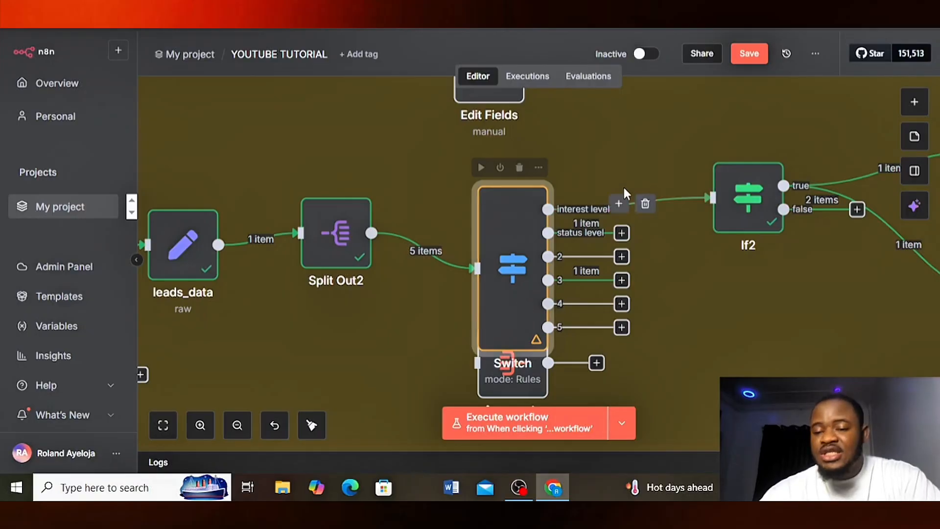
Step: In the If2 node, combine the conditions with OR and delete the empty third condition
{"action": "double_click", "coordinate": [749, 196]}
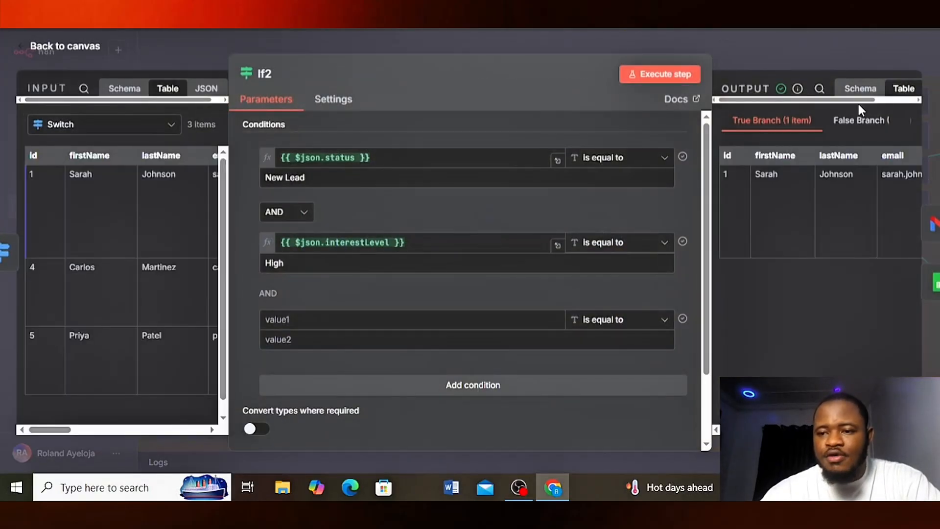
{"action": "left_click", "coordinate": [293, 212]}
{"action": "left_click", "coordinate": [279, 270]}
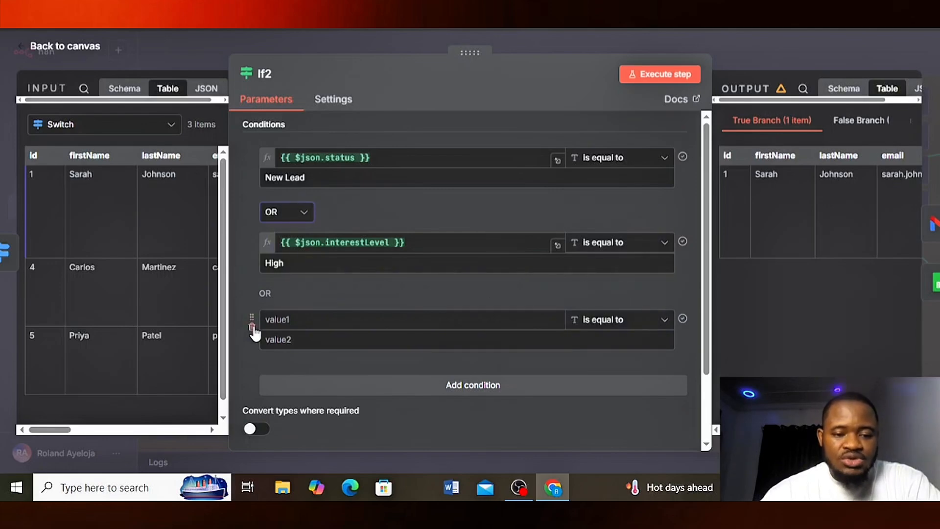
{"action": "left_click", "coordinate": [252, 327]}
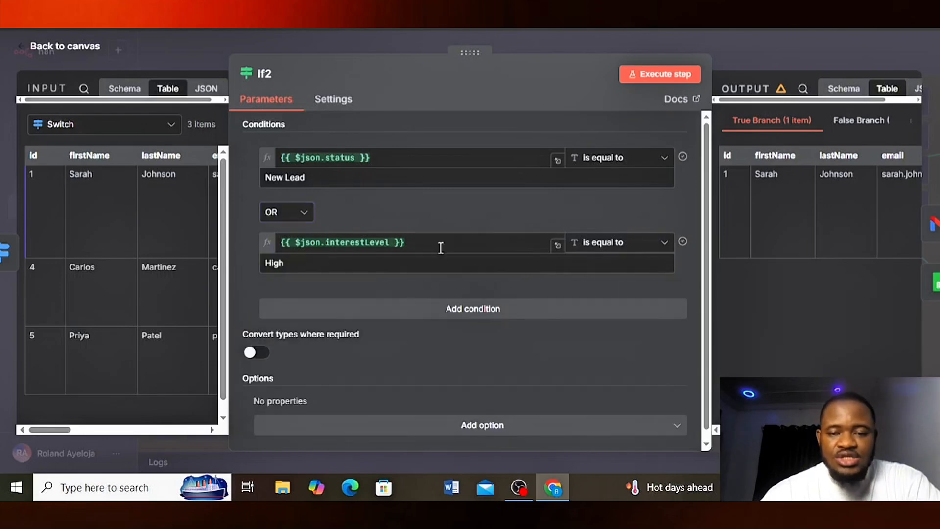
Step: Execute the If2 node and examine the status and interestLevel values of its input items
{"action": "left_click", "coordinate": [655, 78]}
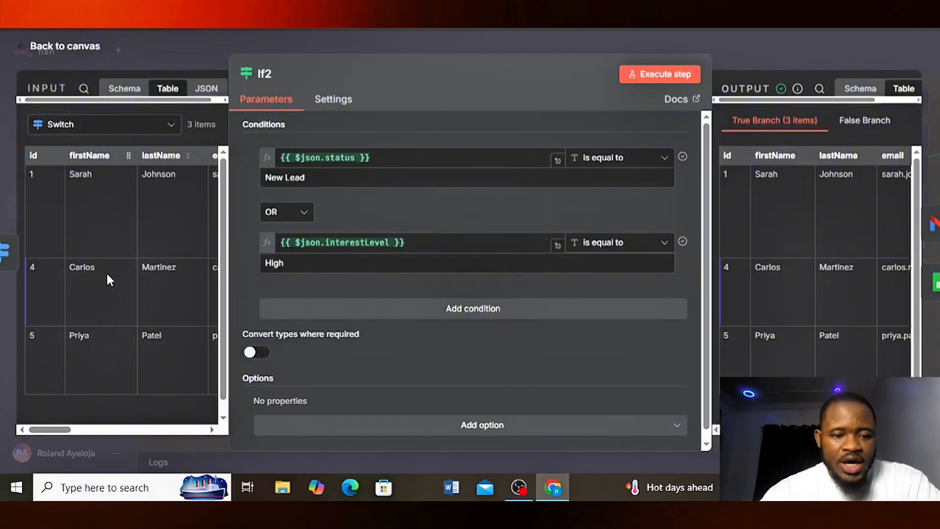
{"action": "scroll", "coordinate": [108, 271], "scroll_direction": "right", "scroll_amount": 3}
{"action": "scroll", "coordinate": [187, 243], "scroll_direction": "right", "scroll_amount": 5}
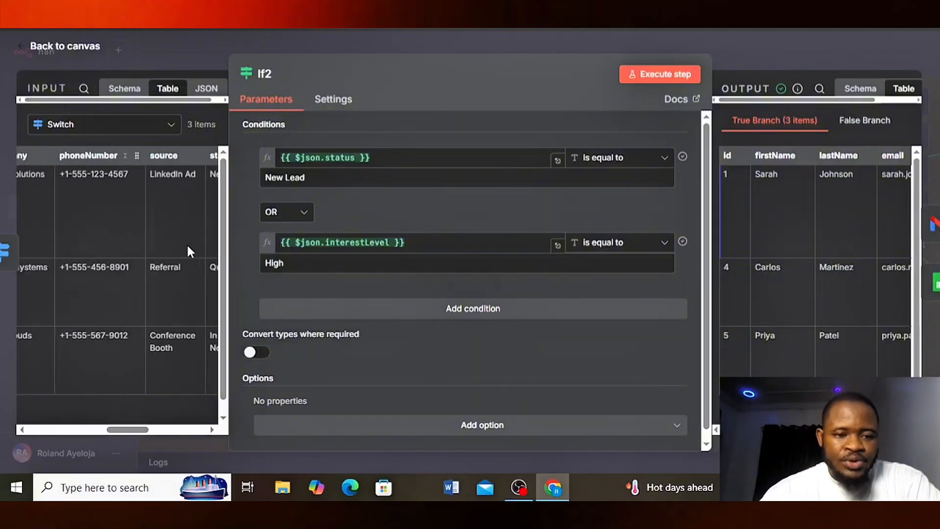
{"action": "scroll", "coordinate": [186, 243], "scroll_direction": "right", "scroll_amount": 2}
{"action": "scroll", "coordinate": [194, 233], "scroll_direction": "right", "scroll_amount": 3}
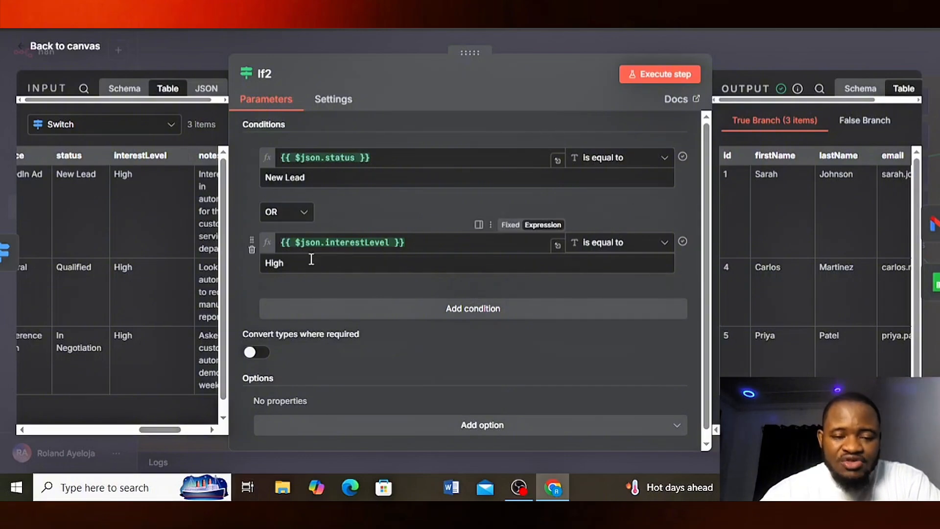
Step: Combine the If2 conditions with AND, execute the node and review the True Branch output
{"action": "left_click", "coordinate": [304, 215]}
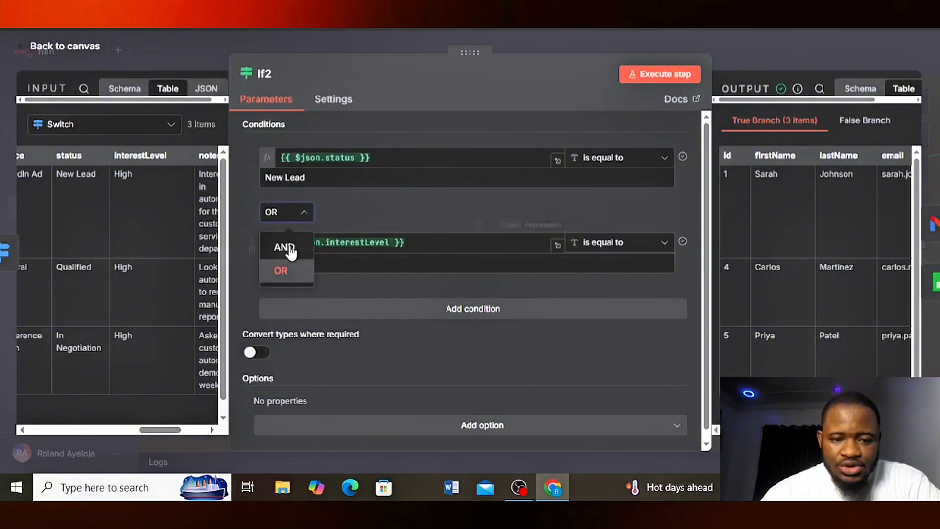
{"action": "left_click", "coordinate": [284, 248]}
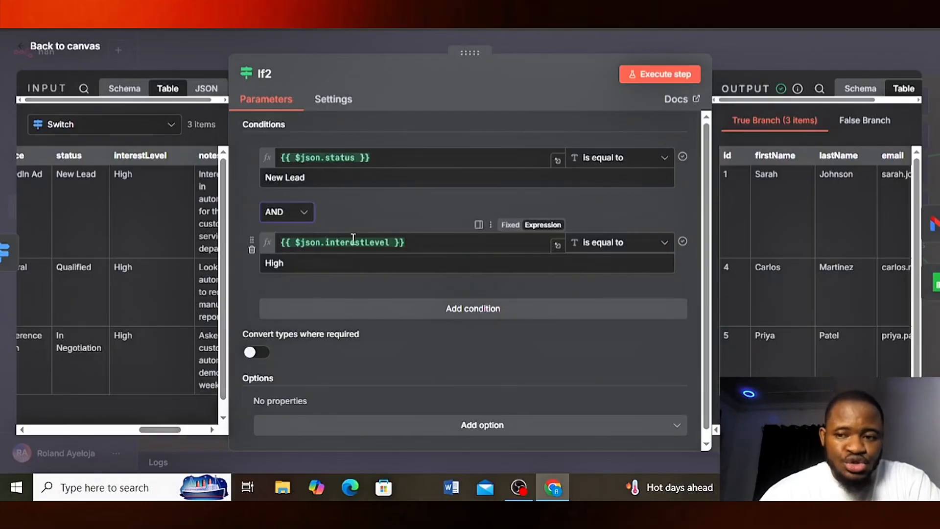
{"action": "left_click", "coordinate": [661, 83]}
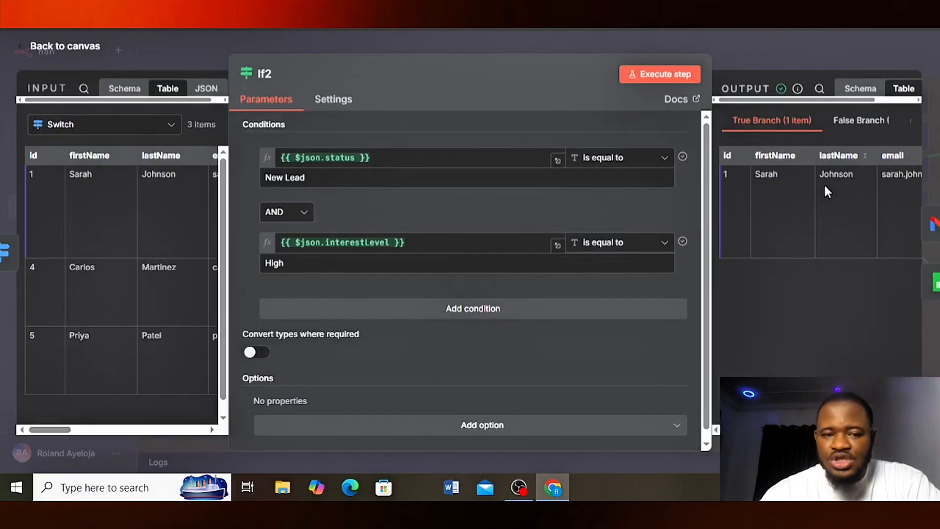
{"action": "scroll", "coordinate": [823, 183], "scroll_direction": "right", "scroll_amount": 5}
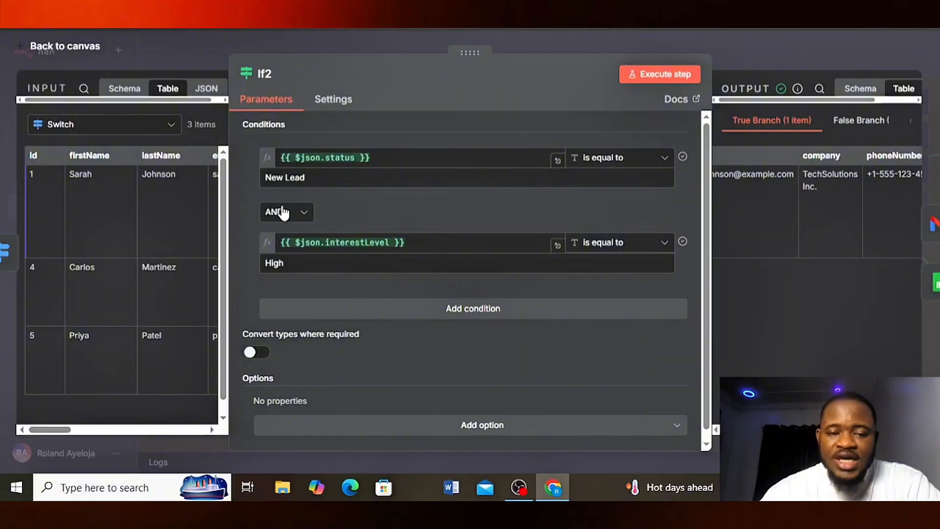
Step: Combine the If2 conditions with OR, execute the node to check its True Branch output, and return to the canvas
{"action": "left_click", "coordinate": [297, 221]}
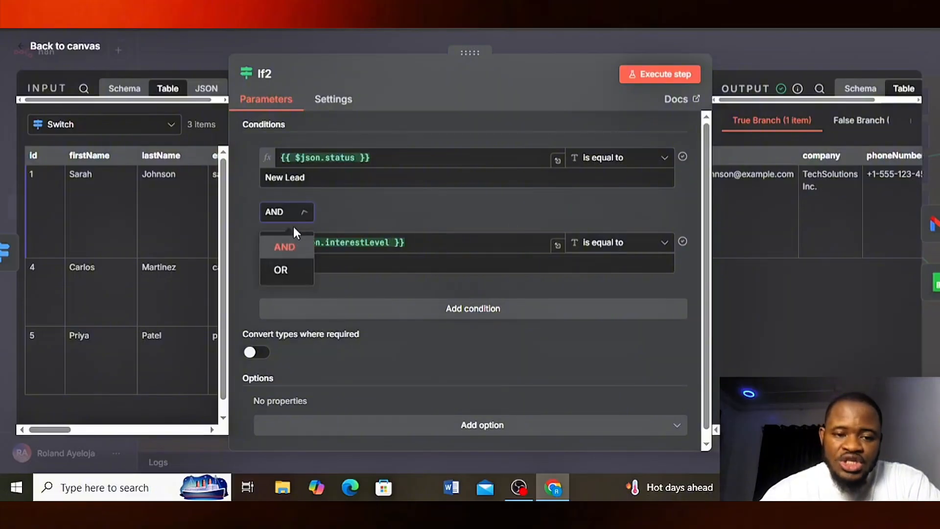
{"action": "left_click", "coordinate": [282, 269]}
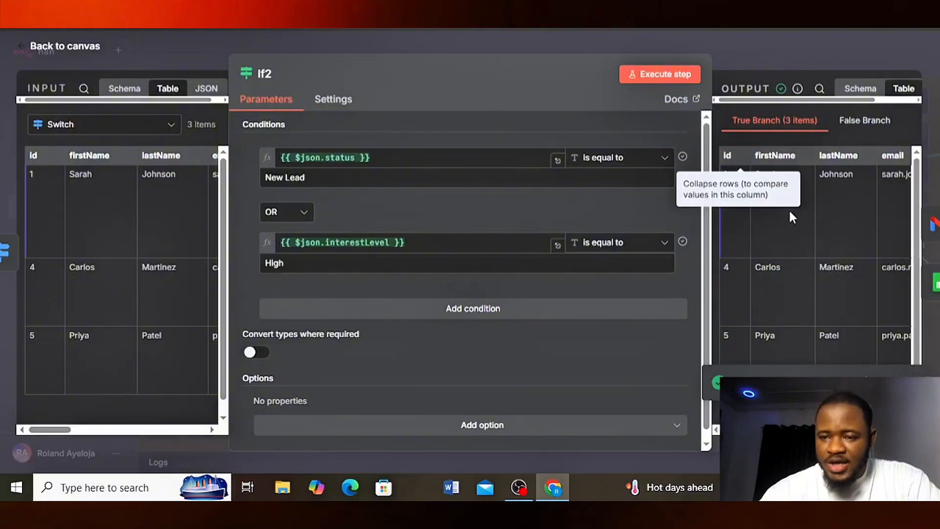
{"action": "scroll", "coordinate": [790, 213], "scroll_direction": "right", "scroll_amount": 10}
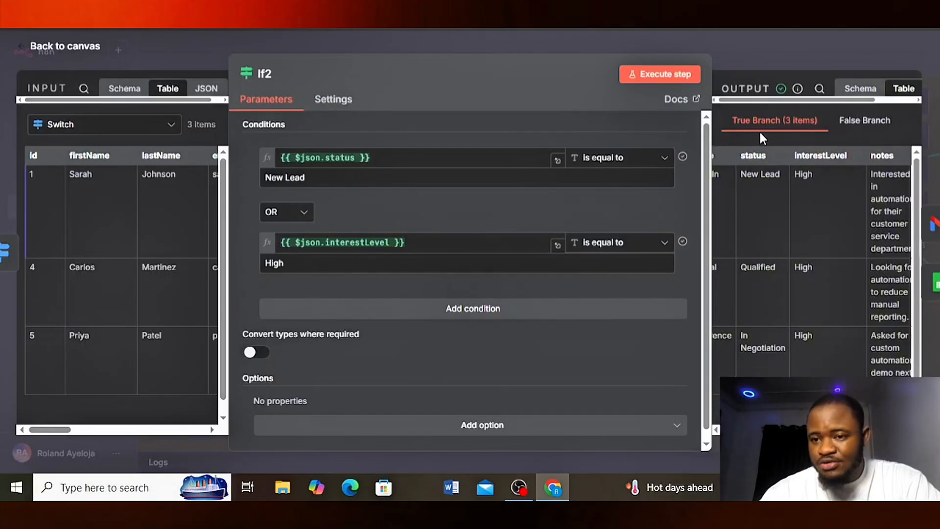
{"action": "left_click", "coordinate": [762, 66]}
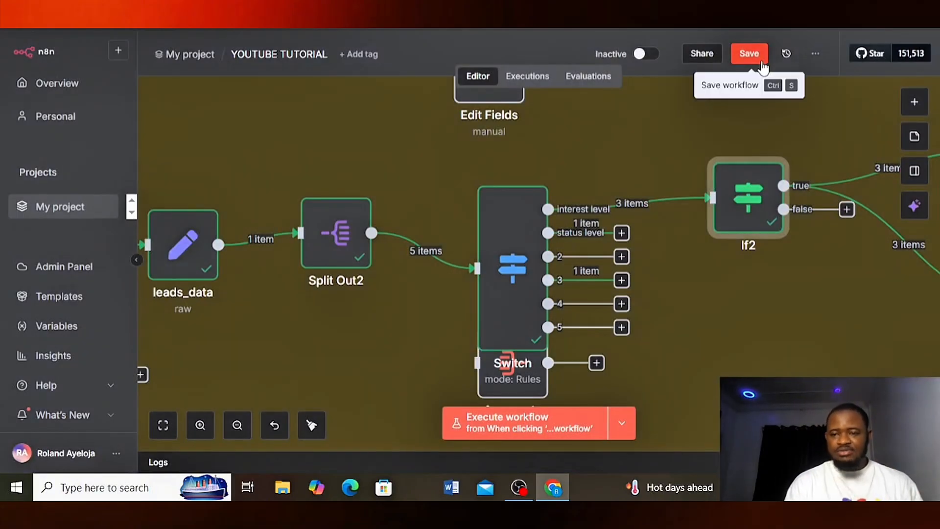
Step: Remove the connection from If2 to Append row in sheet2 and delete the Send a message1 node
{"action": "key", "text": "minus"}
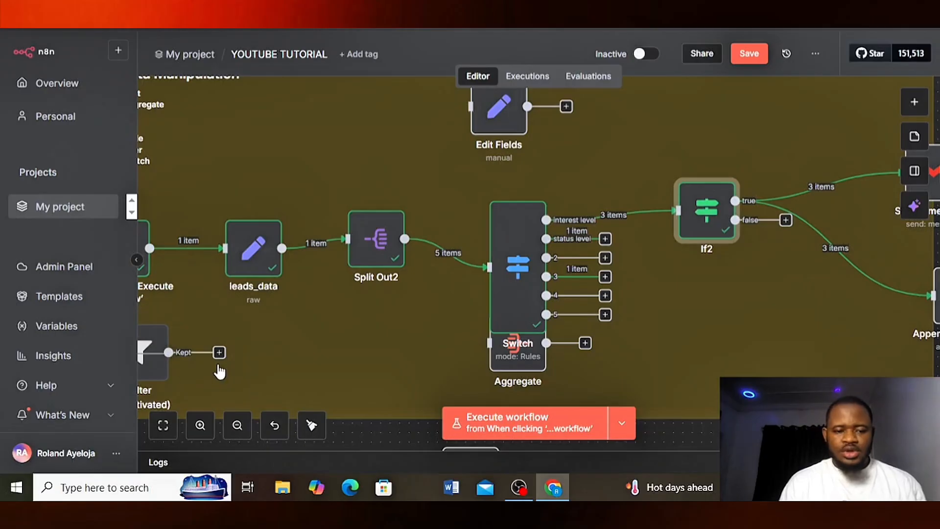
{"action": "key", "text": "minus"}
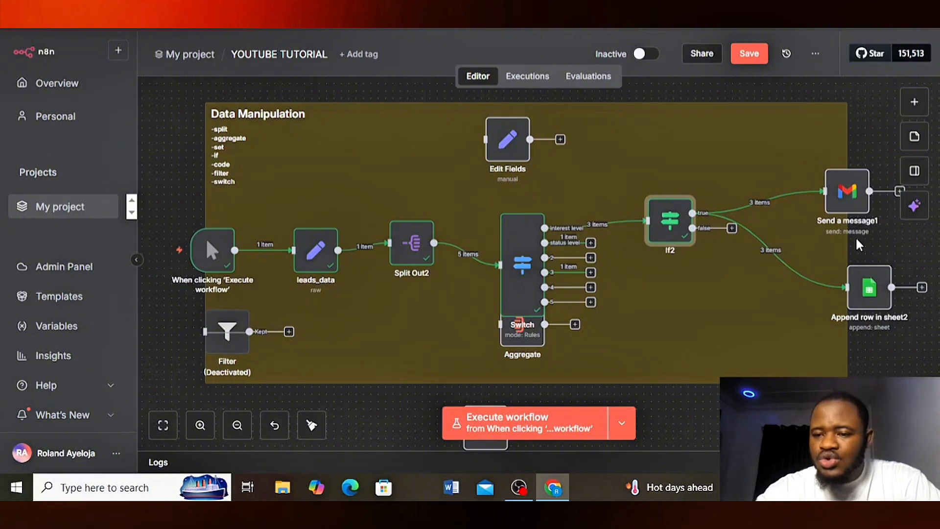
{"action": "mouse_move", "coordinate": [774, 278]}
{"action": "left_click", "coordinate": [779, 250]}
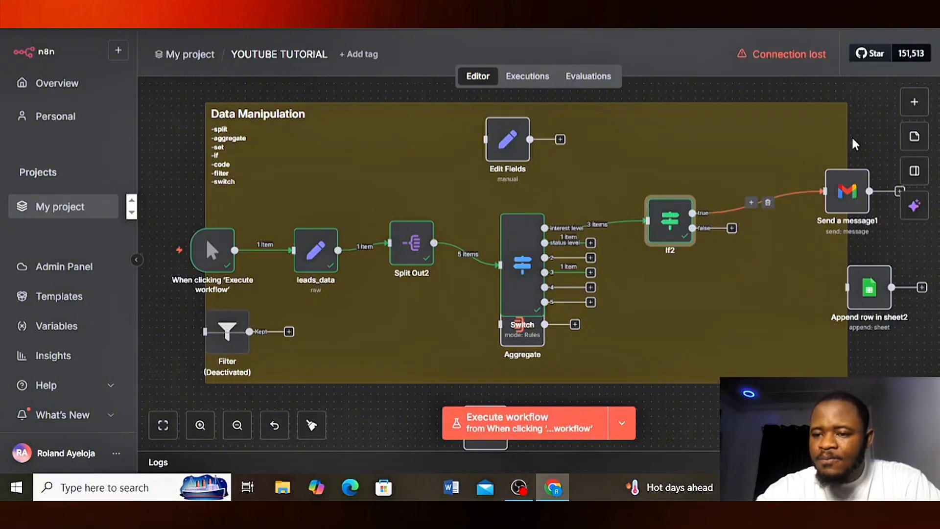
{"action": "left_click", "coordinate": [851, 158]}
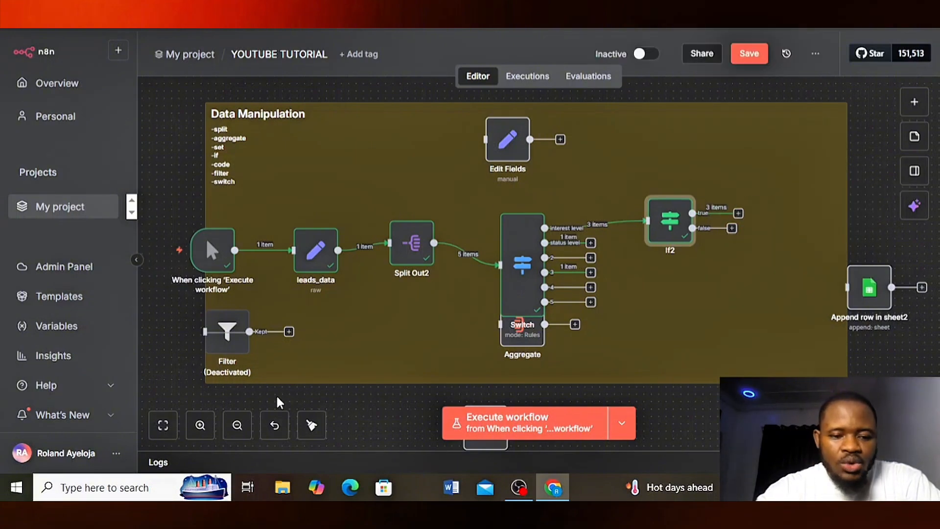
Step: Move the Filter node beside If2, activate it and connect it to If2's true output
{"action": "left_click_drag", "start_coordinate": [228, 350], "coordinate": [773, 230]}
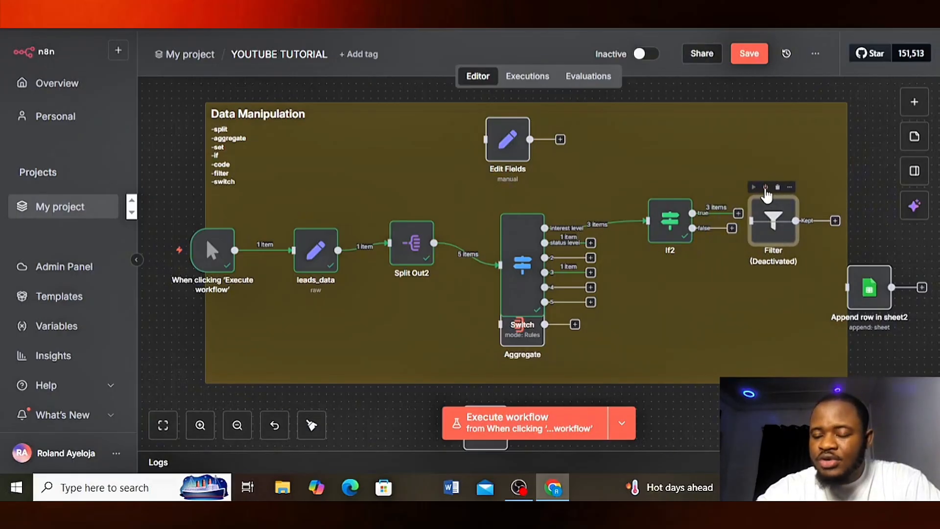
{"action": "left_click", "coordinate": [765, 188]}
{"action": "left_click_drag", "start_coordinate": [768, 211], "coordinate": [738, 213]}
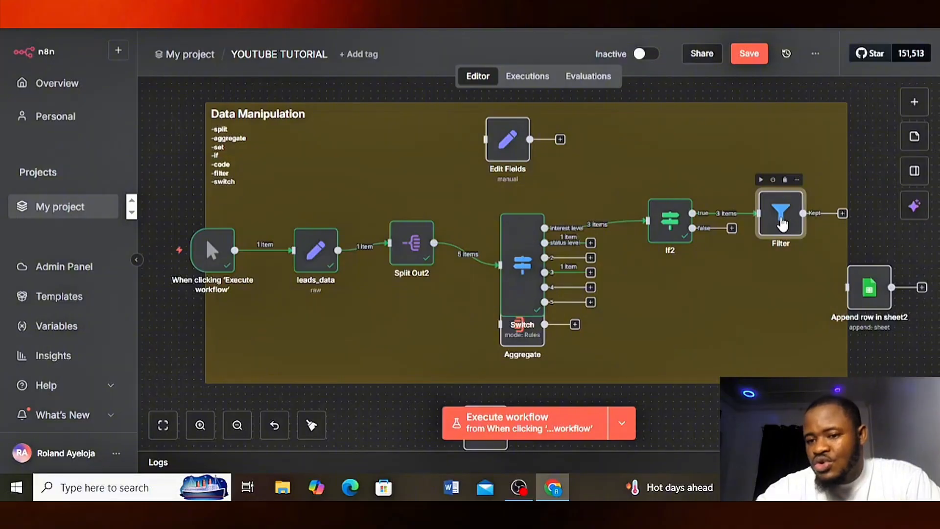
Step: In the Filter node, replace the condition's first value with the input's source field, {{ $json.source }}
{"action": "double_click", "coordinate": [781, 224]}
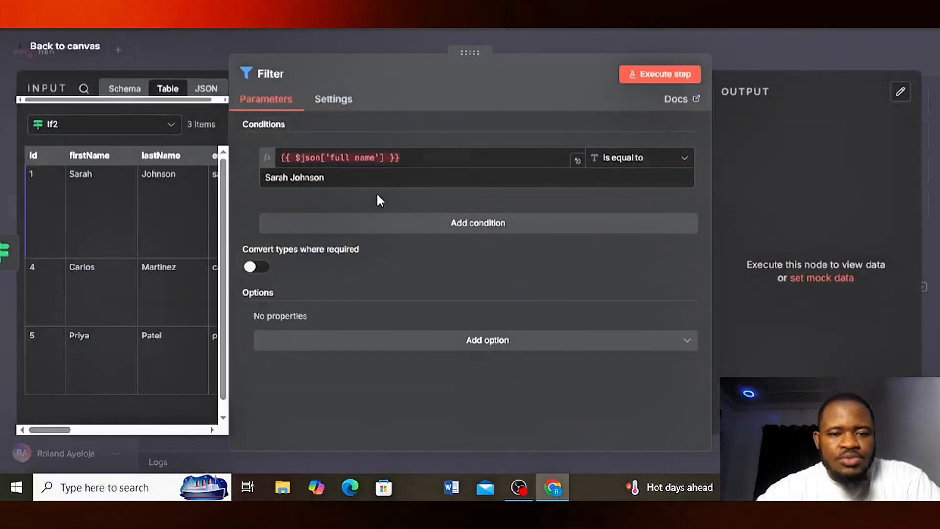
{"action": "left_click", "coordinate": [364, 156]}
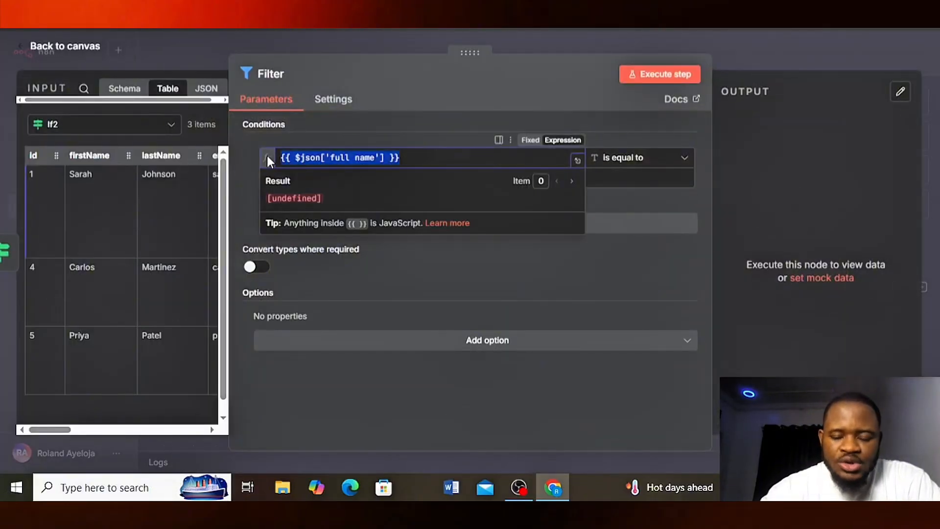
{"action": "key", "text": "ctrl+a"}
{"action": "key", "text": "BackSpace"}
{"action": "scroll", "coordinate": [49, 213], "scroll_direction": "right", "scroll_amount": 10}
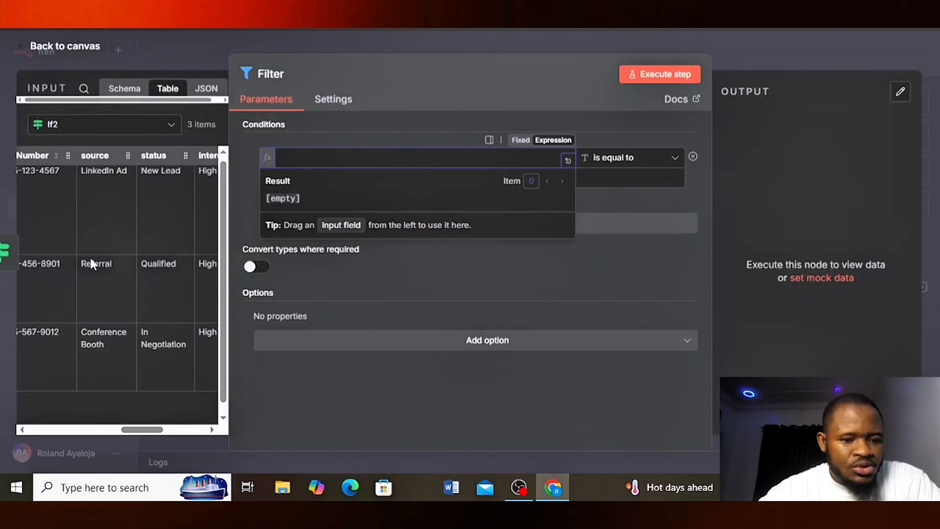
{"action": "left_click_drag", "start_coordinate": [89, 156], "coordinate": [284, 152]}
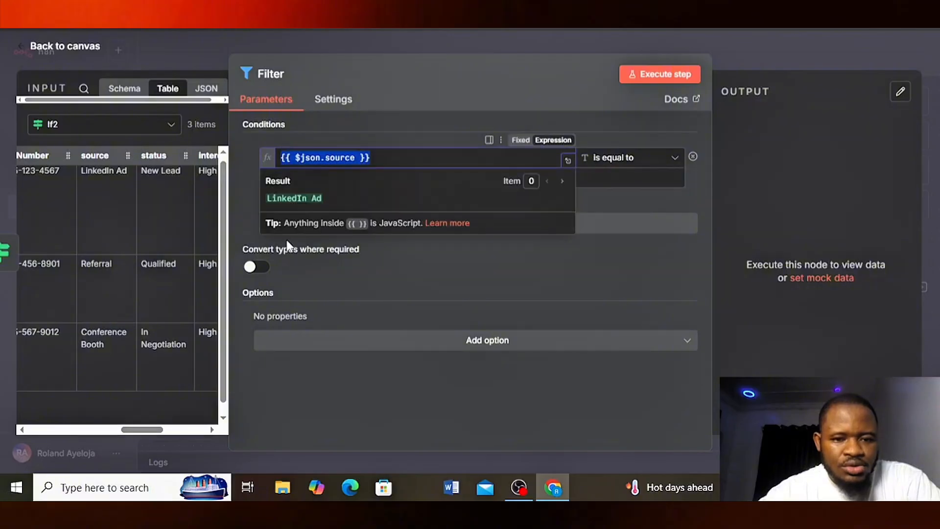
Step: Replace the Filter condition's comparison value with LinkedIn Ad and execute the node
{"action": "left_click", "coordinate": [240, 198]}
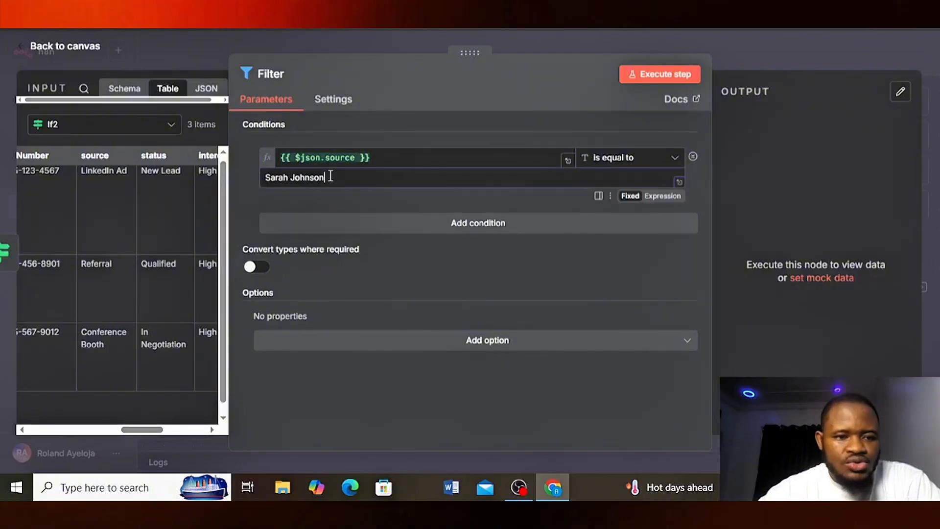
{"action": "left_click_drag", "start_coordinate": [331, 176], "coordinate": [243, 186]}
{"action": "key", "text": "BackSpace"}
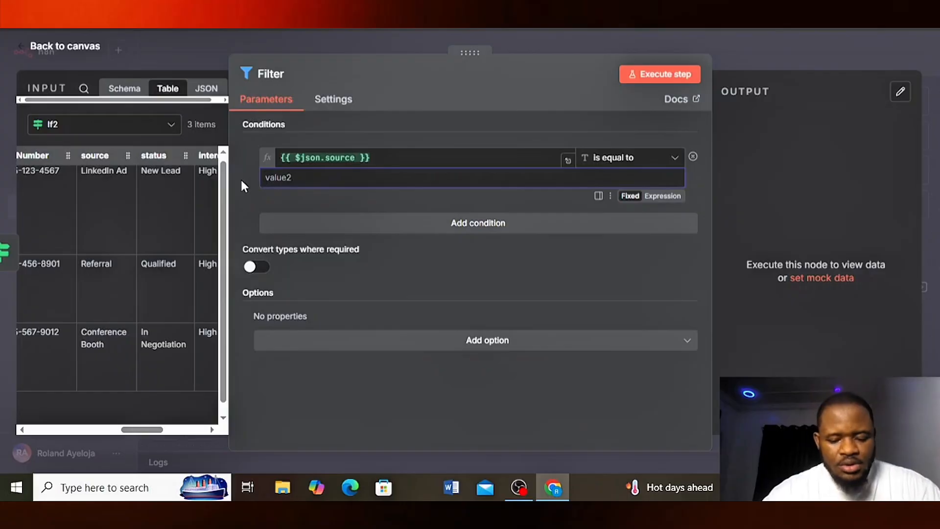
{"action": "type", "text": "Linkedin"}
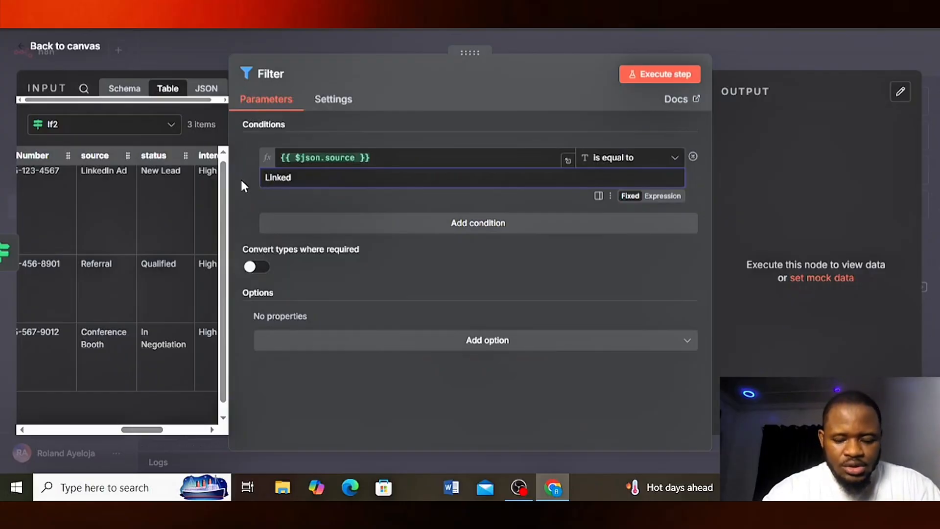
{"action": "key", "text": "BackSpace"}
{"action": "key", "text": "BackSpace"}
{"action": "type", "text": "I"}
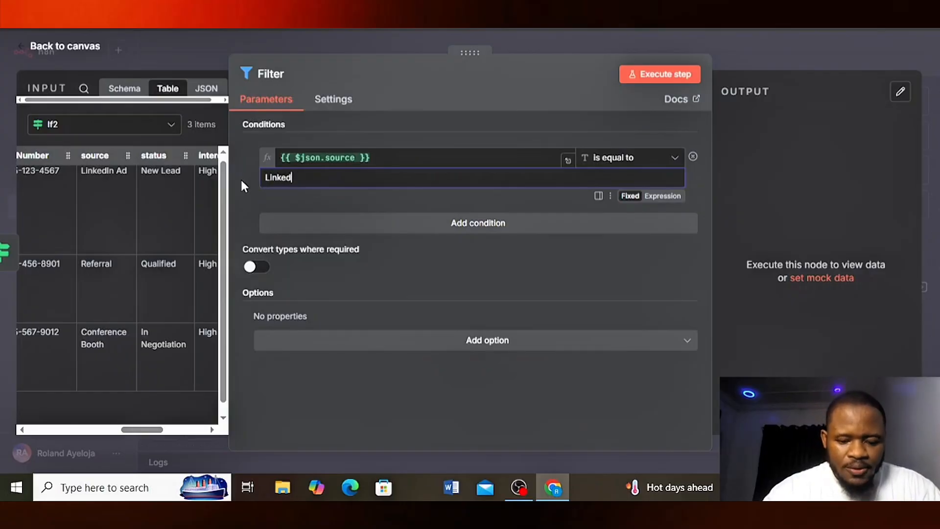
{"action": "type", "text": "n"}
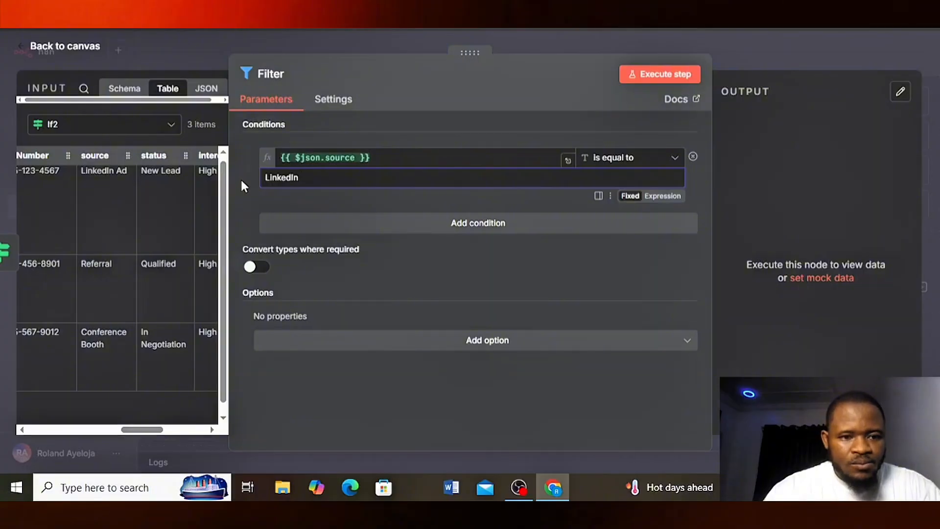
{"action": "type", "text": " Ad"}
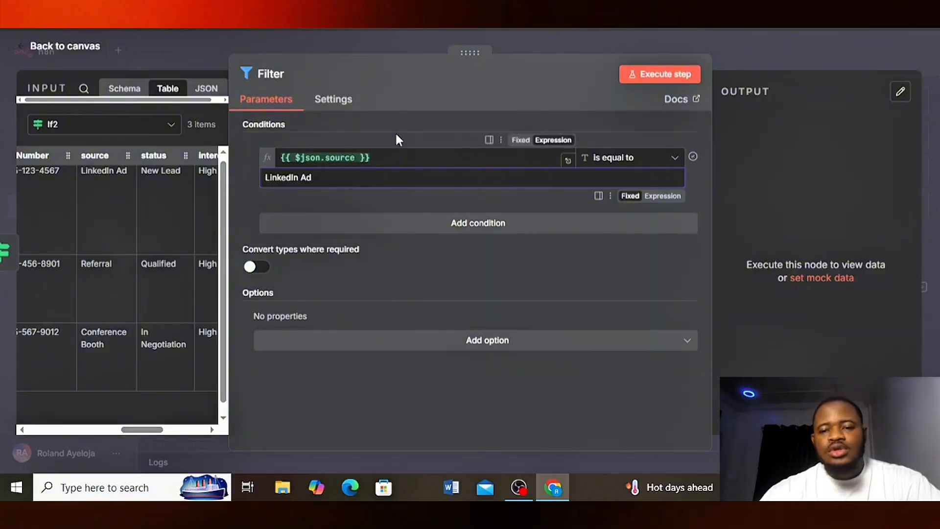
{"action": "left_click", "coordinate": [652, 81]}
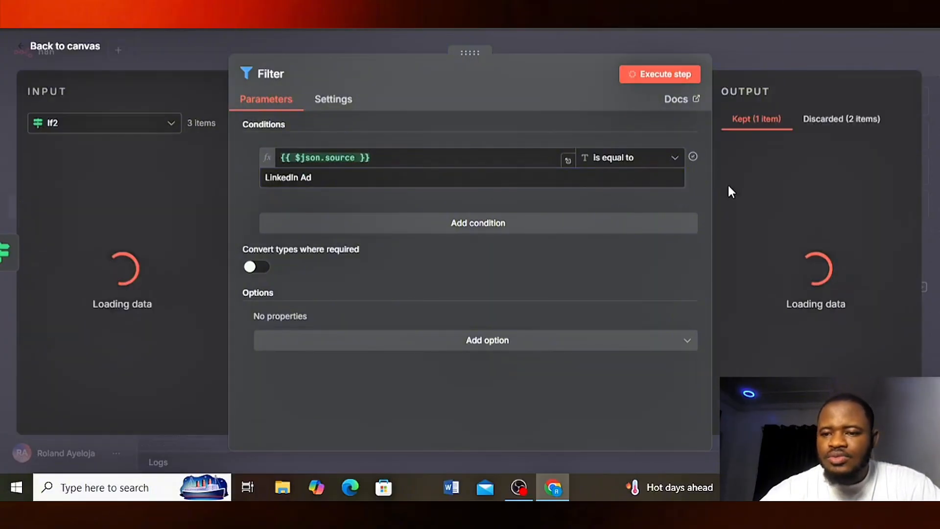
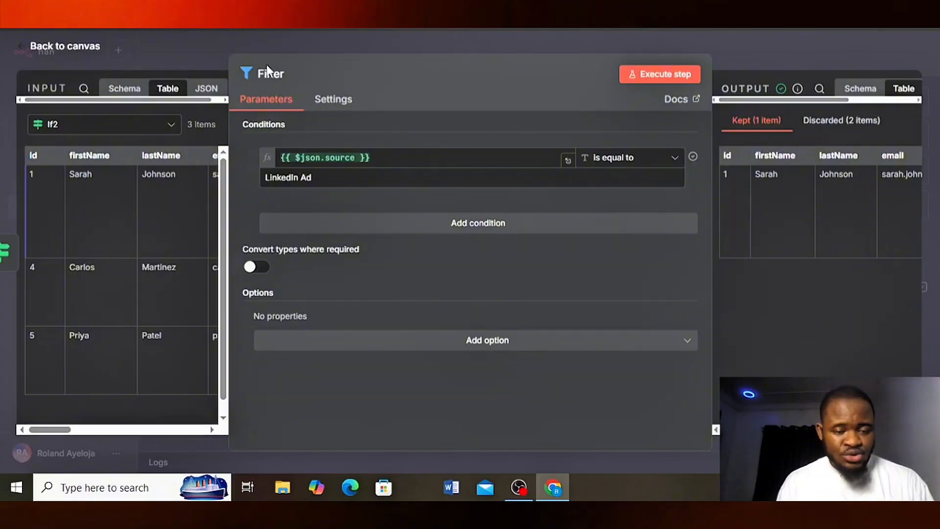
Step: Compare the Filter node's input records with its kept output, checking the source column in both tables
{"action": "scroll", "coordinate": [147, 203], "scroll_direction": "right", "scroll_amount": 3}
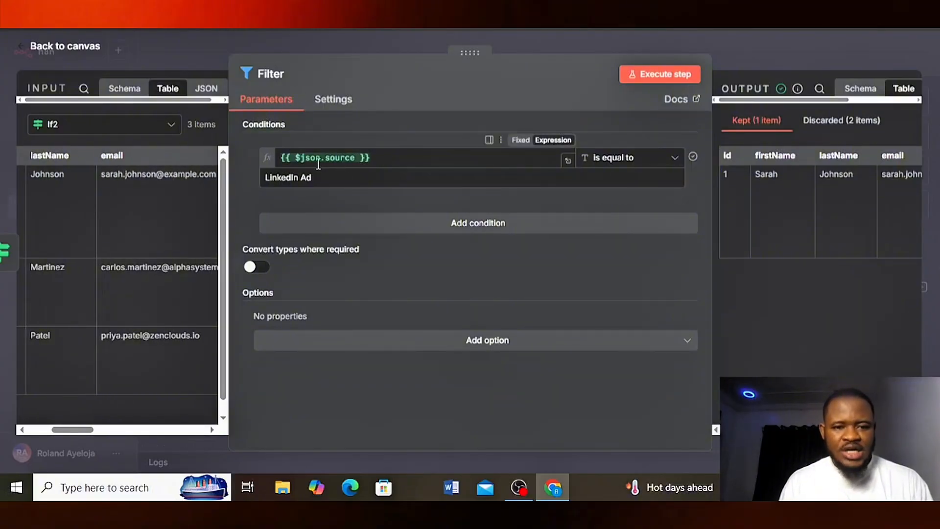
{"action": "scroll", "coordinate": [77, 183], "scroll_direction": "left", "scroll_amount": 3}
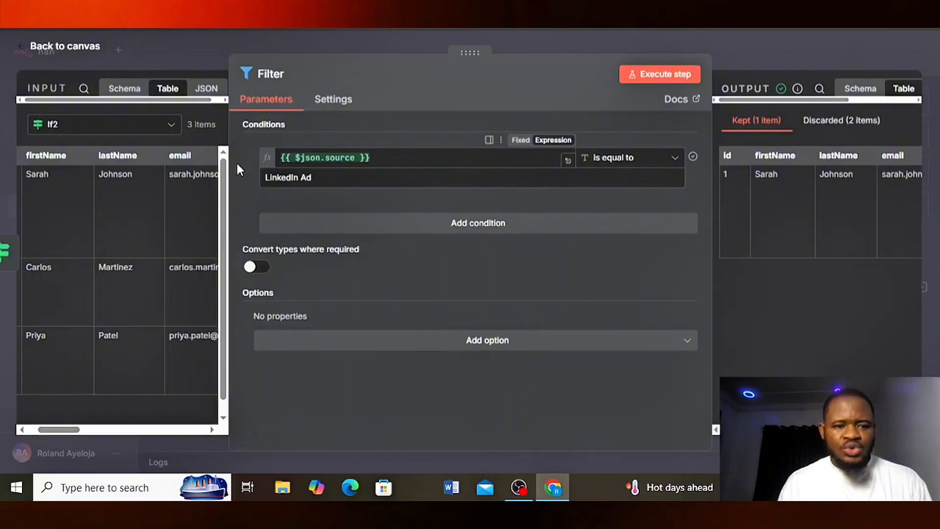
{"action": "scroll", "coordinate": [180, 179], "scroll_direction": "right", "scroll_amount": 3}
{"action": "scroll", "coordinate": [178, 172], "scroll_direction": "right", "scroll_amount": 3}
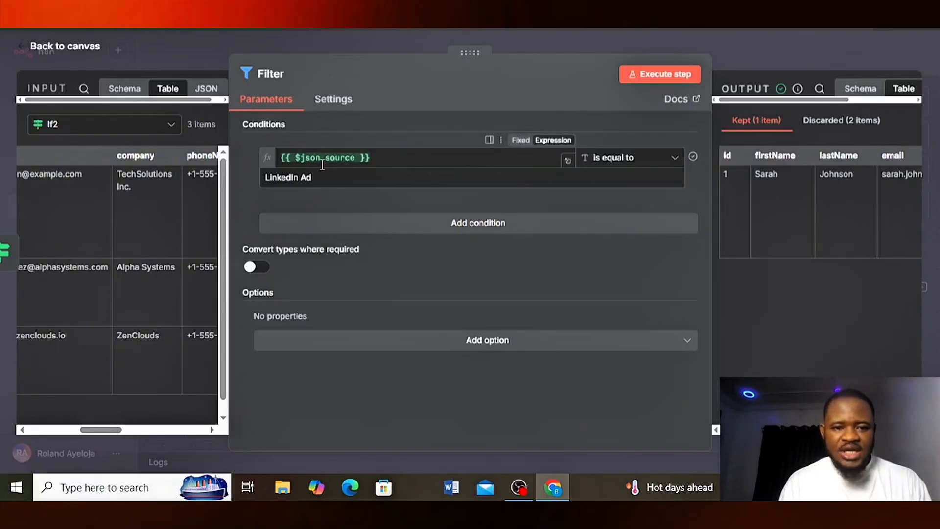
{"action": "scroll", "coordinate": [812, 157], "scroll_direction": "right", "scroll_amount": 3}
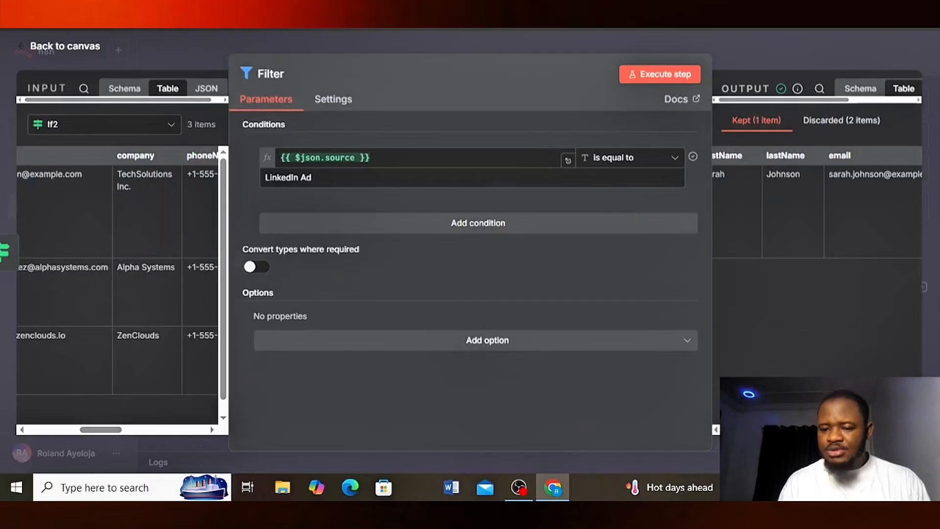
{"action": "scroll", "coordinate": [817, 204], "scroll_direction": "right", "scroll_amount": 5}
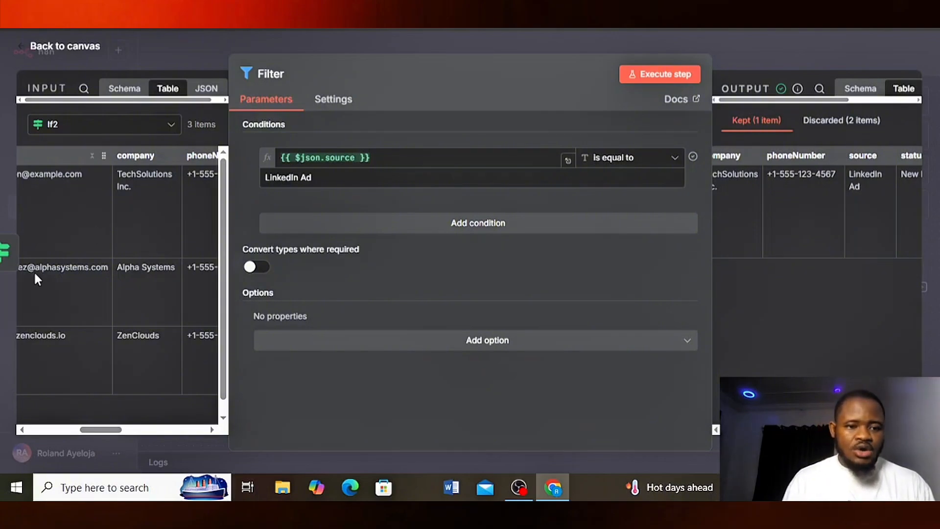
{"action": "scroll", "coordinate": [34, 271], "scroll_direction": "right", "scroll_amount": 5}
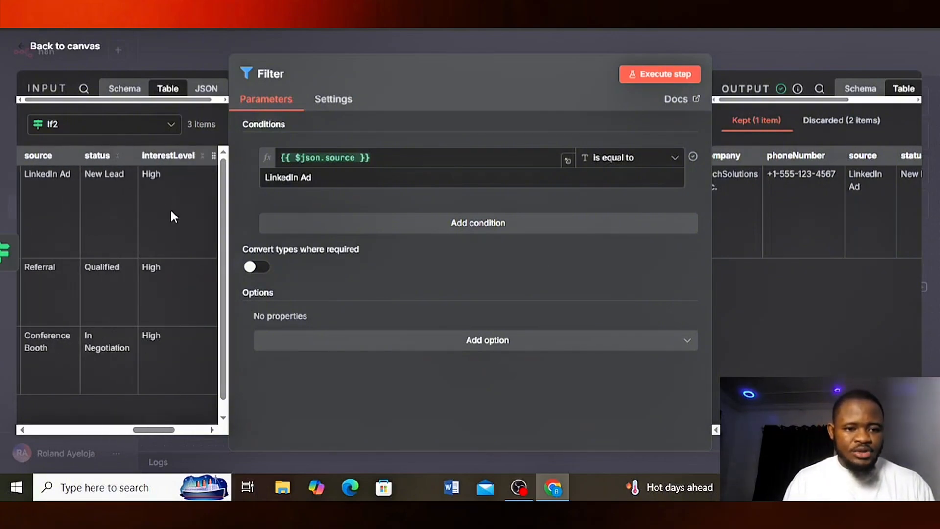
{"action": "scroll", "coordinate": [63, 250], "scroll_direction": "left", "scroll_amount": 1}
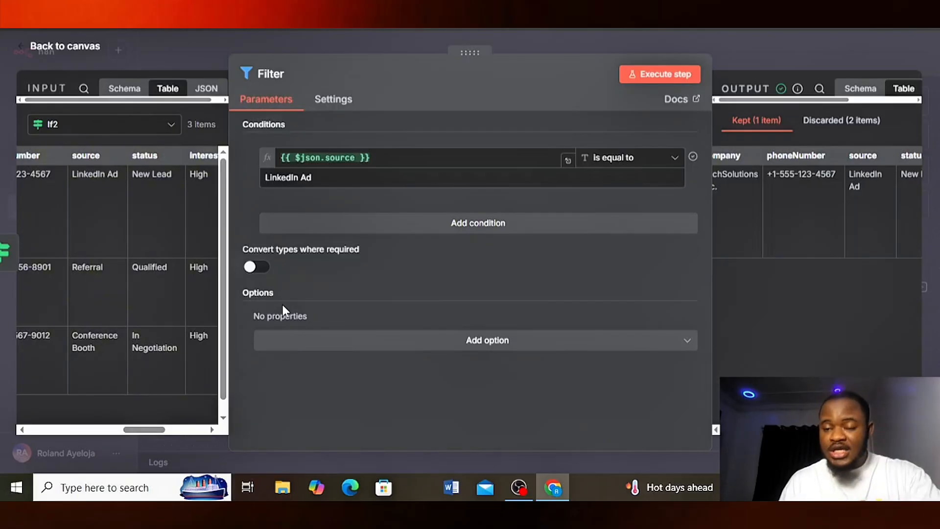
Step: Return to the canvas and move the Switch node clear of the unconnected Aggregate node
{"action": "left_click", "coordinate": [780, 57]}
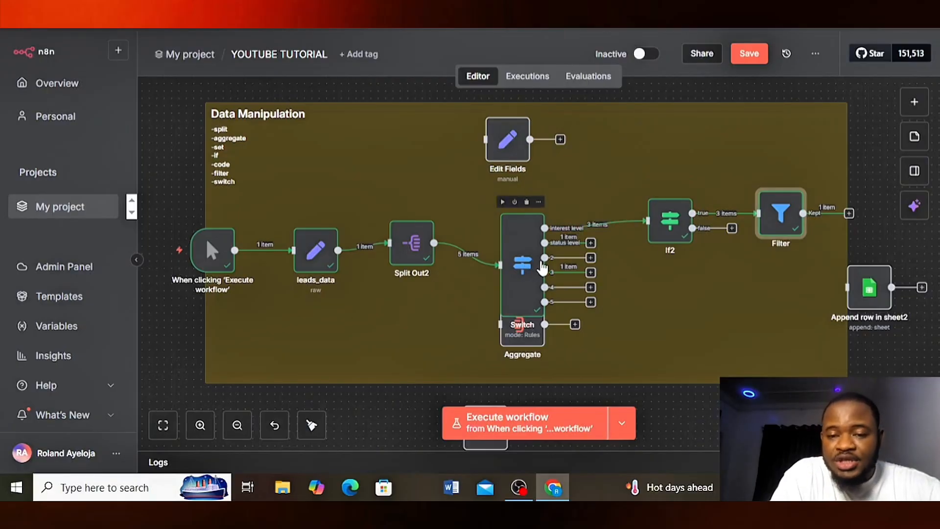
{"action": "left_click_drag", "start_coordinate": [525, 263], "coordinate": [598, 241]}
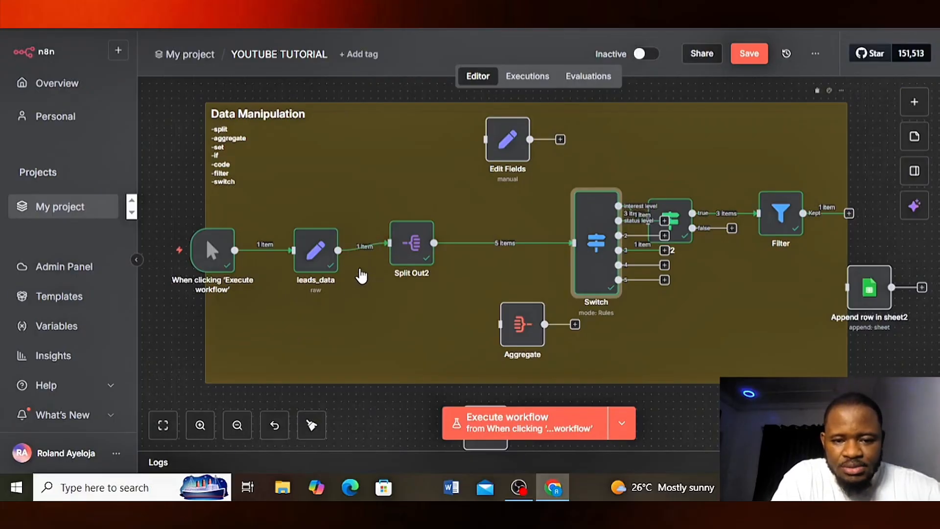
Step: Open the leads_data node to examine its leads output, and return to the canvas
{"action": "key", "text": "plus"}
{"action": "key", "text": "plus"}
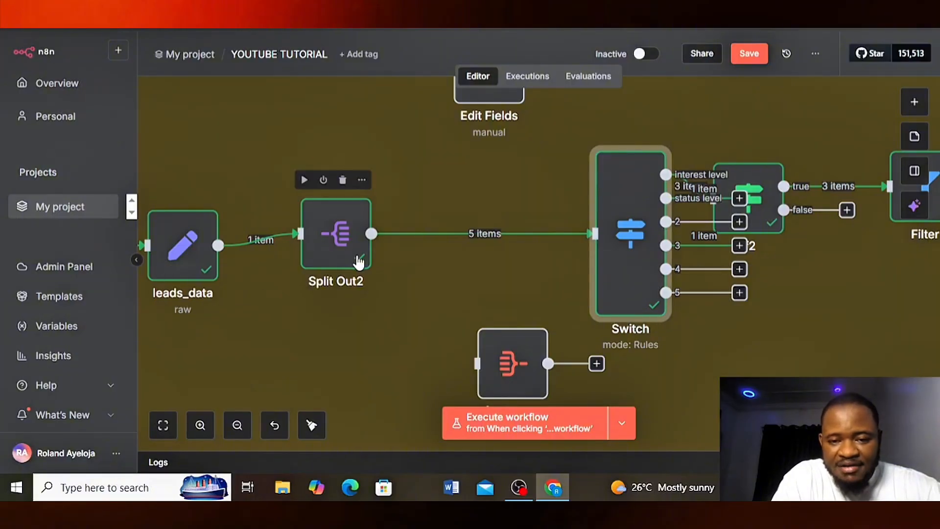
{"action": "left_click", "coordinate": [197, 261]}
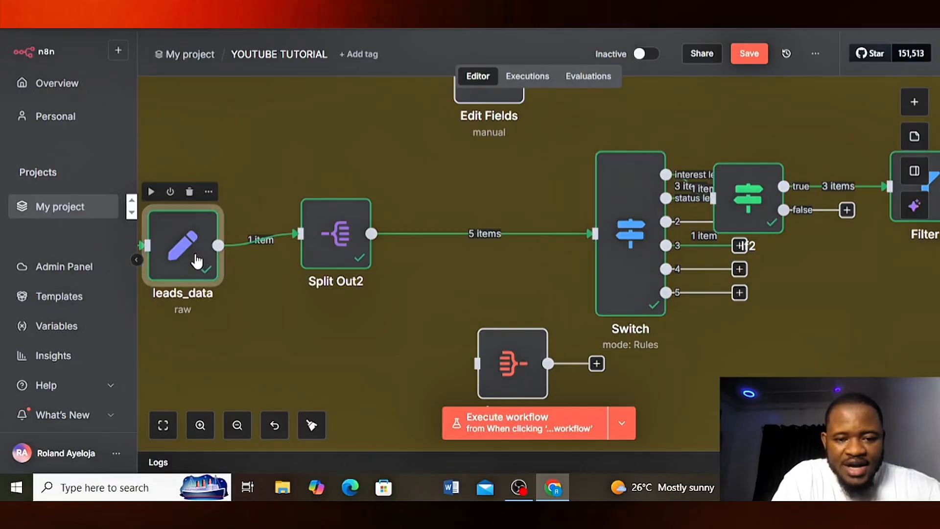
{"action": "key", "text": "Return"}
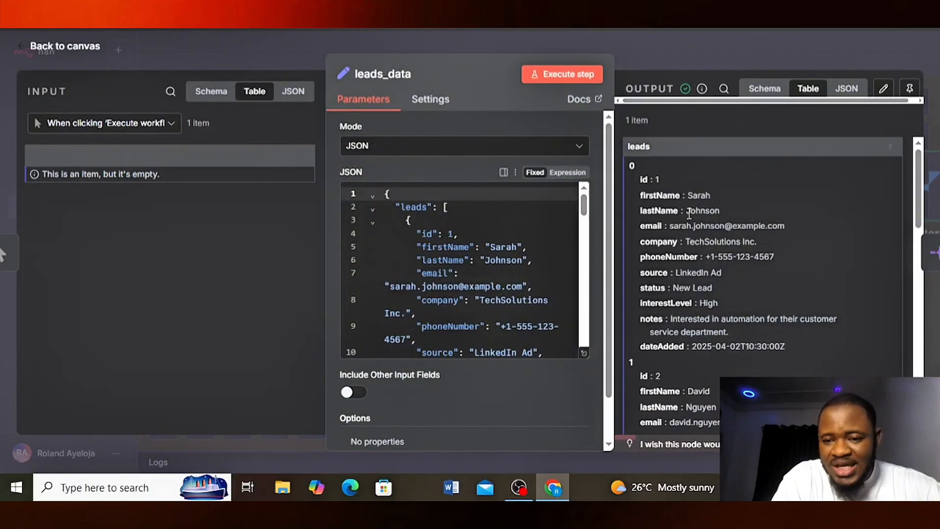
{"action": "left_click", "coordinate": [664, 55]}
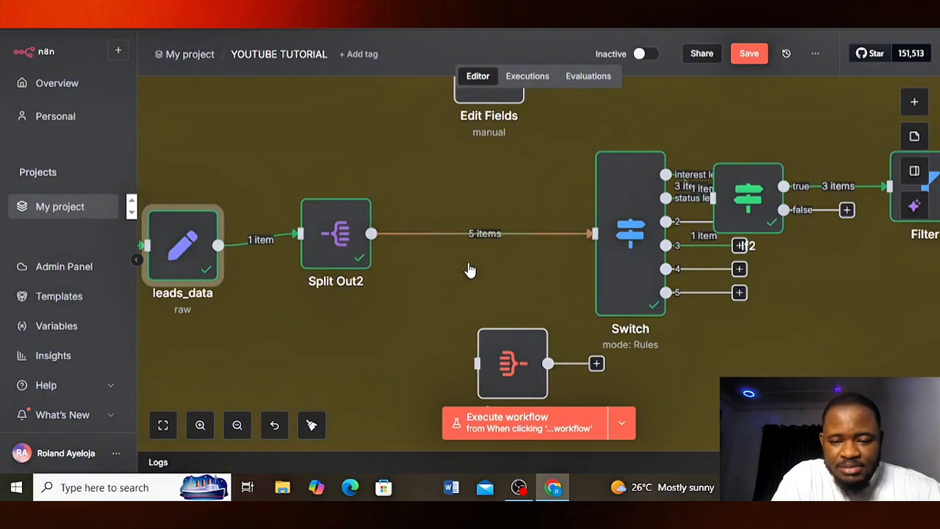
Step: Insert an Aggregate node on the connection between Split Out2 and Switch
{"action": "mouse_move", "coordinate": [318, 248]}
{"action": "mouse_move", "coordinate": [430, 240]}
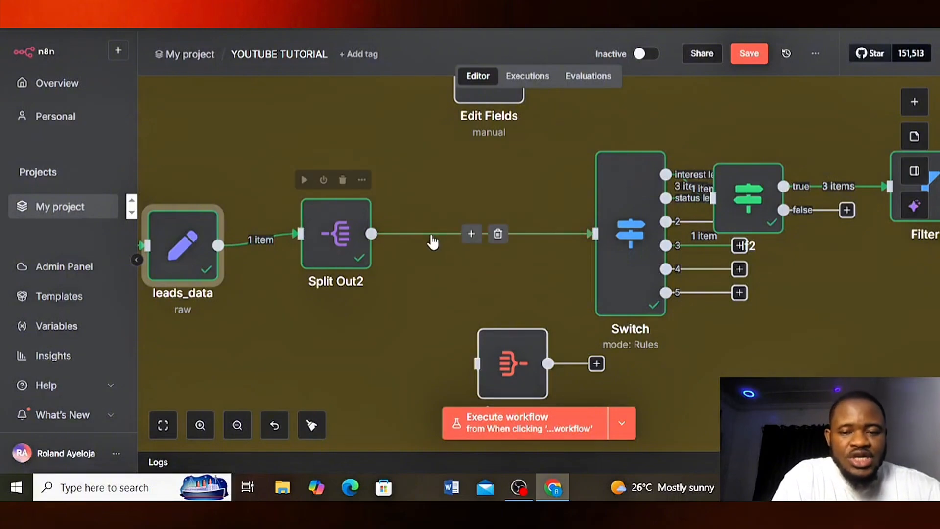
{"action": "left_click", "coordinate": [471, 234]}
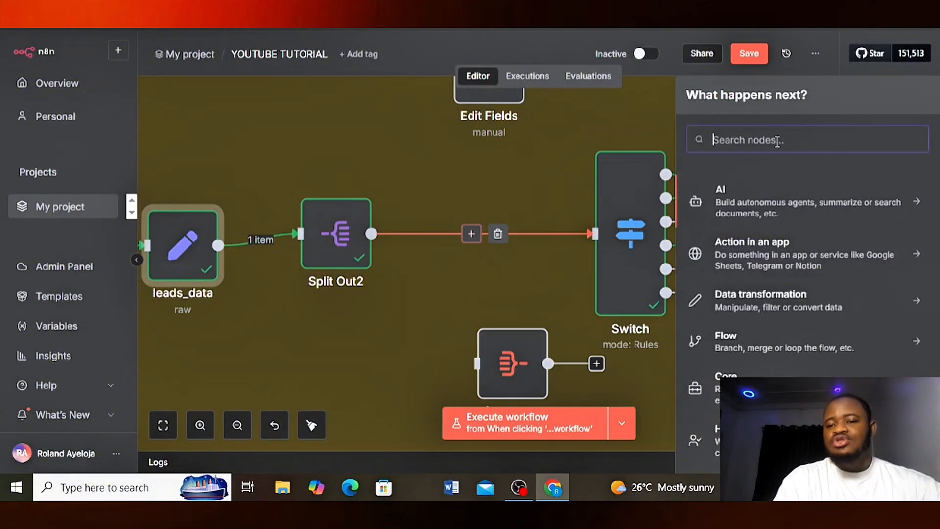
{"action": "type", "text": "aggre"}
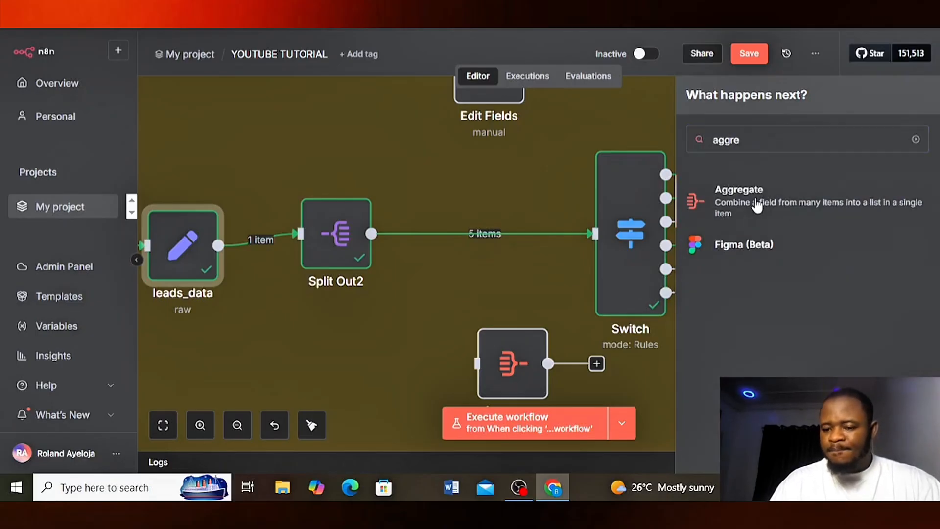
{"action": "left_click", "coordinate": [756, 205]}
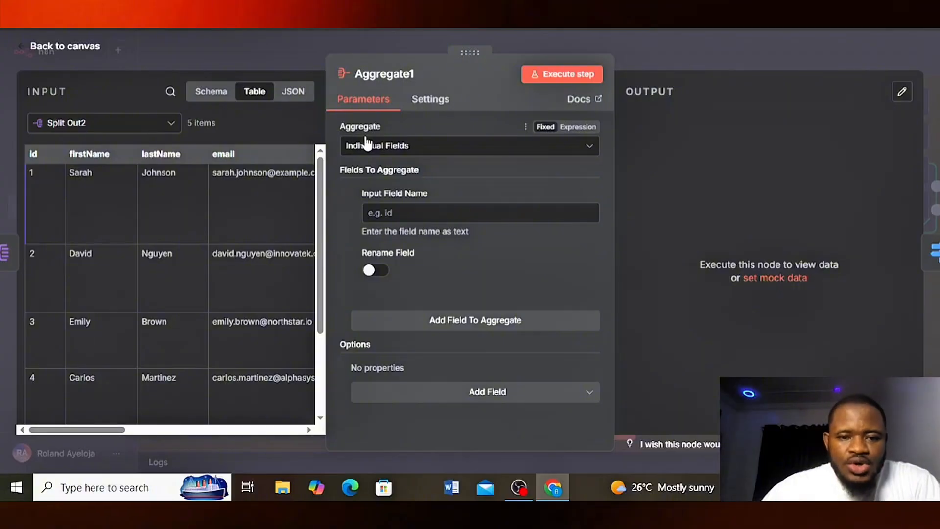
Step: Set the new Aggregate node to All Item Data (Into a Single List) with output field leads, and execute it
{"action": "left_click", "coordinate": [411, 151]}
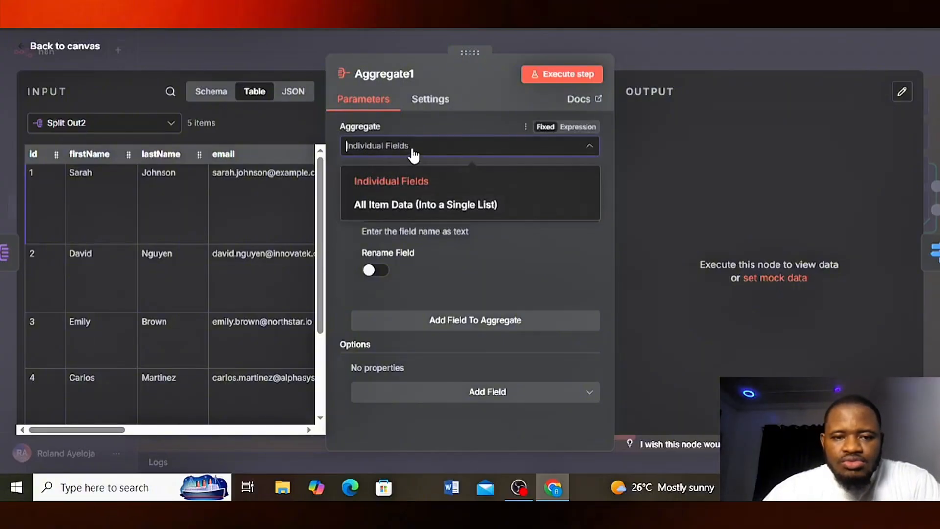
{"action": "left_click", "coordinate": [402, 206]}
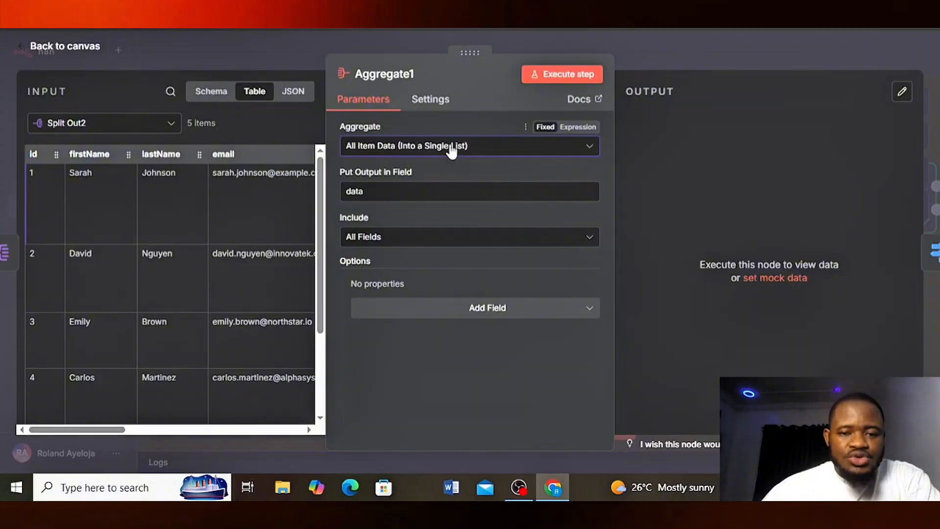
{"action": "left_click", "coordinate": [376, 191]}
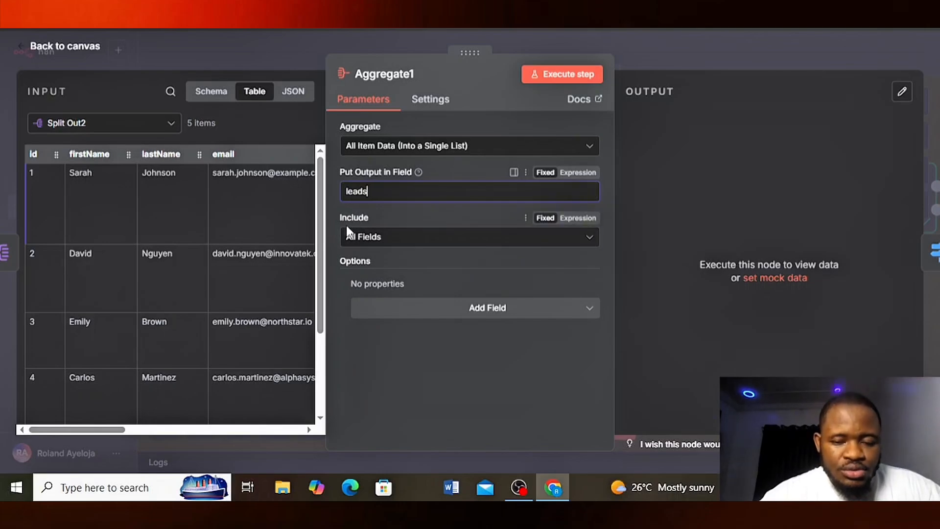
{"action": "left_click", "coordinate": [550, 74]}
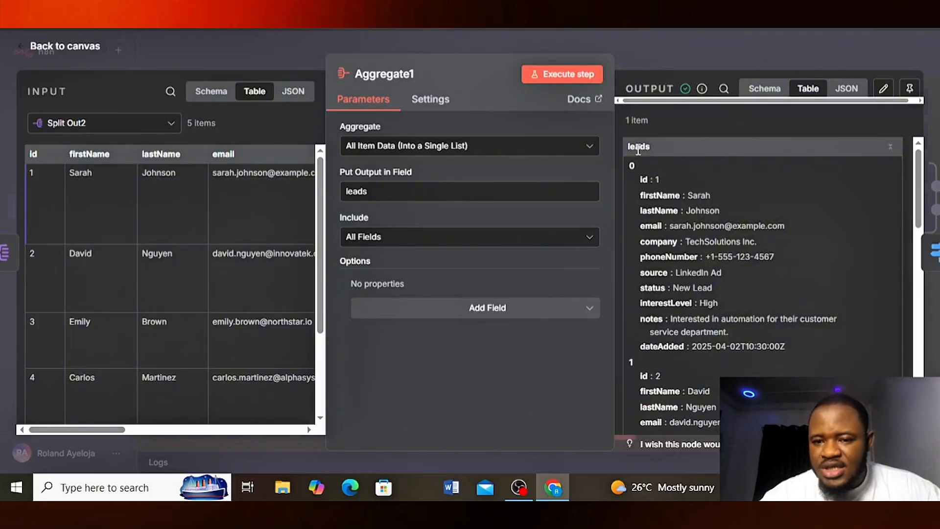
Step: Change the Aggregate node's output field name to data and execute the node again
{"action": "key", "text": "BackSpace"}
{"action": "key", "text": "BackSpace"}
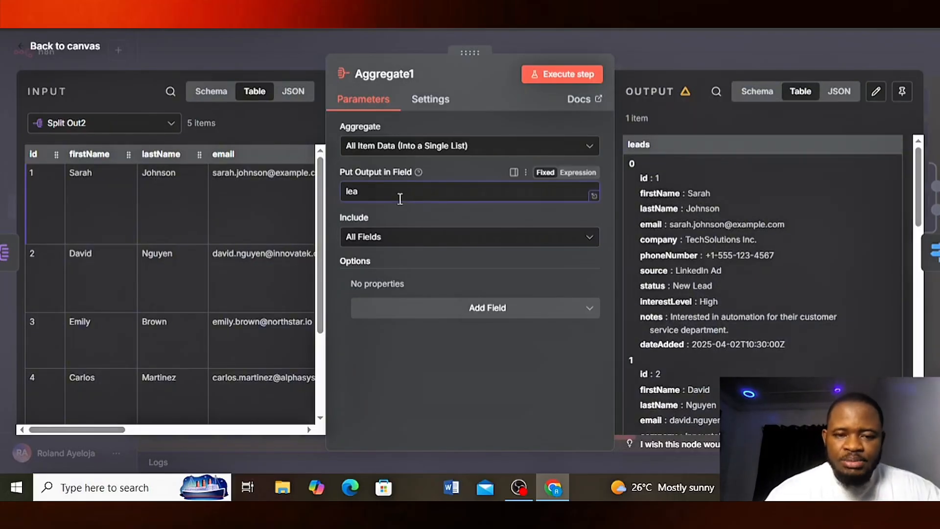
{"action": "type", "text": "data"}
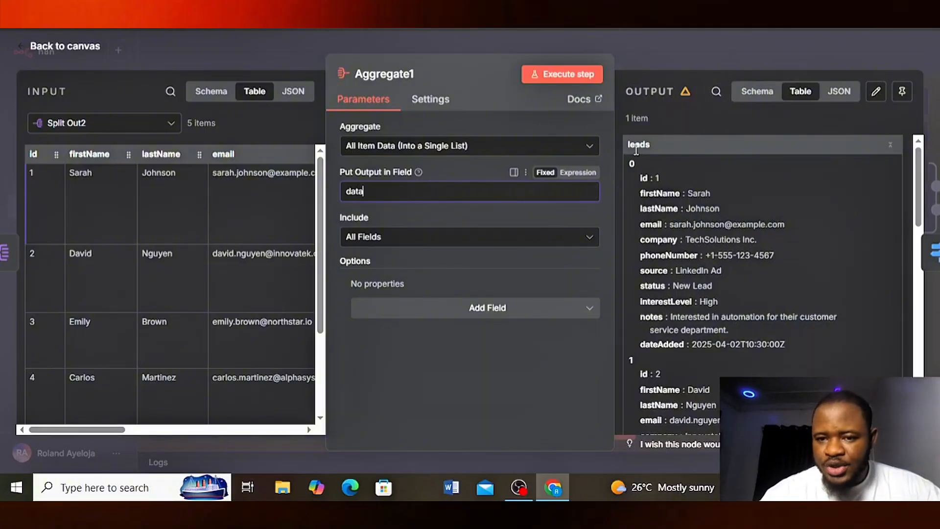
{"action": "left_click", "coordinate": [559, 68]}
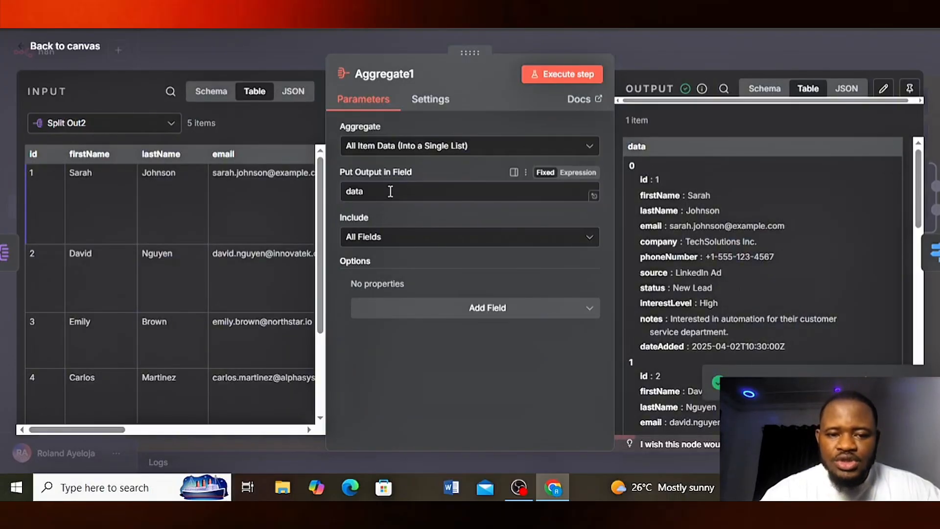
Step: Review the choices offered for the Aggregate node's Include setting and aggregation mode, keeping the current selections
{"action": "left_click", "coordinate": [381, 238]}
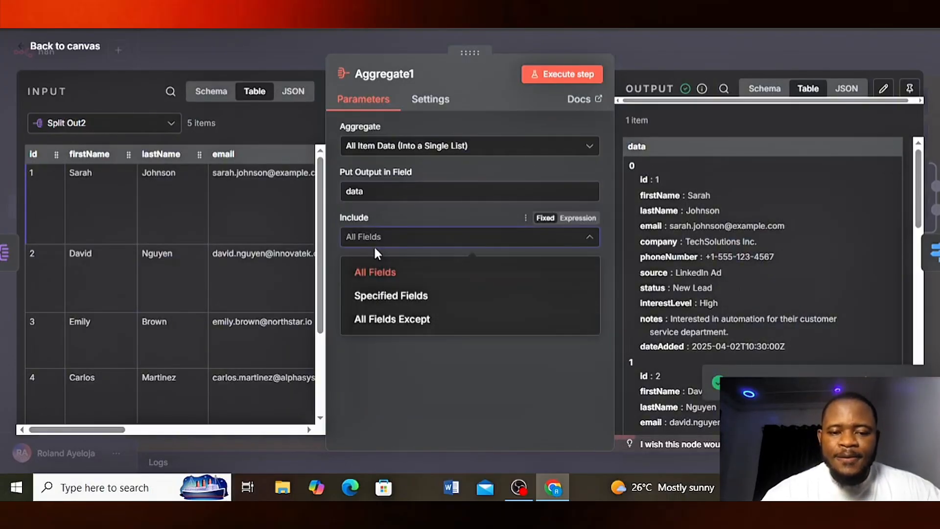
{"action": "left_click", "coordinate": [415, 148]}
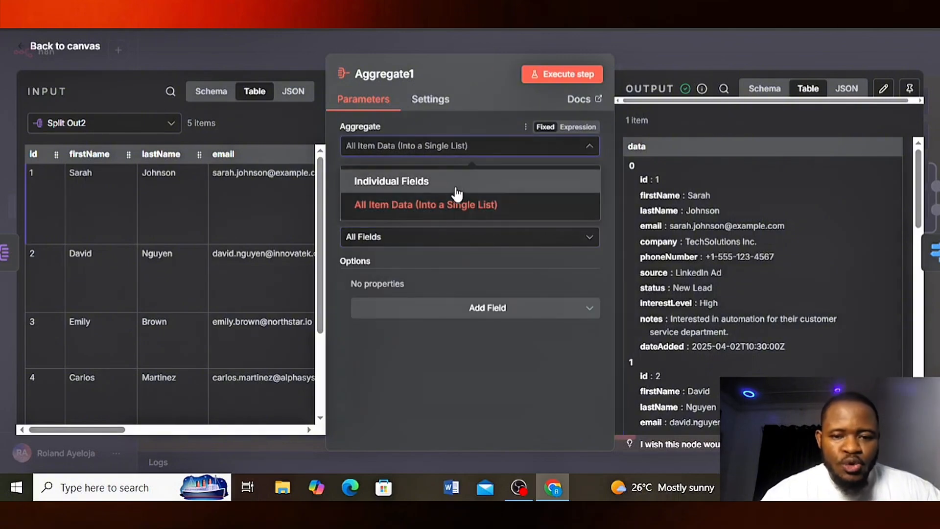
{"action": "left_click", "coordinate": [449, 357]}
{"action": "left_click_drag", "start_coordinate": [448, 357], "coordinate": [368, 190]}
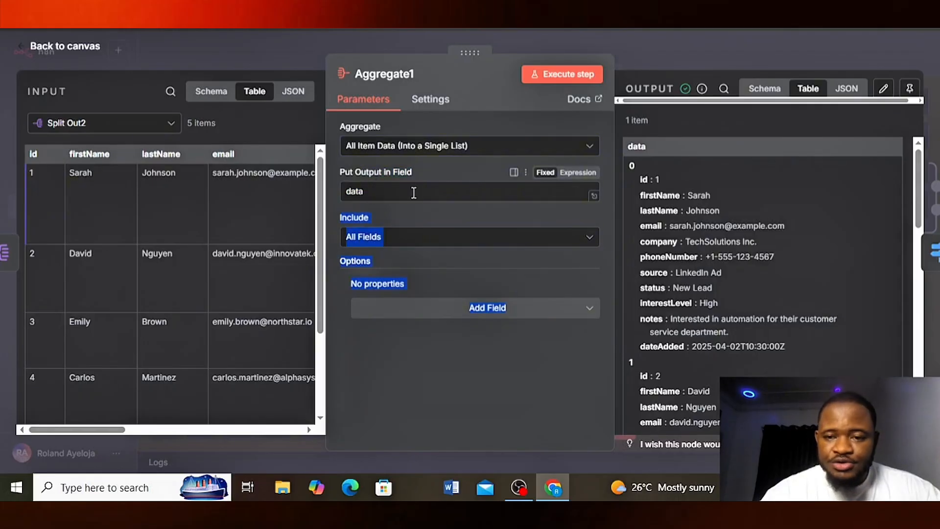
Step: Look over the Aggregate1 node's output field and Include choices, keep the current settings, and return to the canvas
{"action": "left_click", "coordinate": [364, 193]}
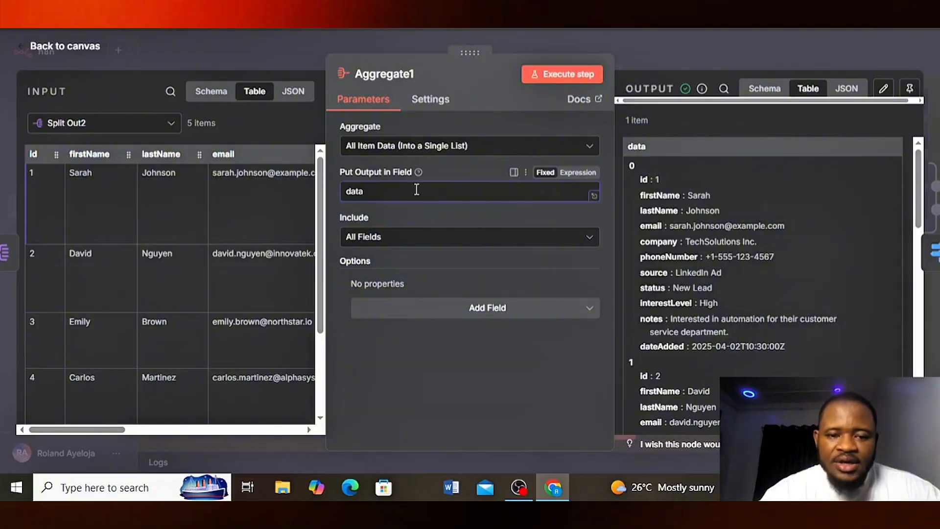
{"action": "left_click", "coordinate": [447, 237]}
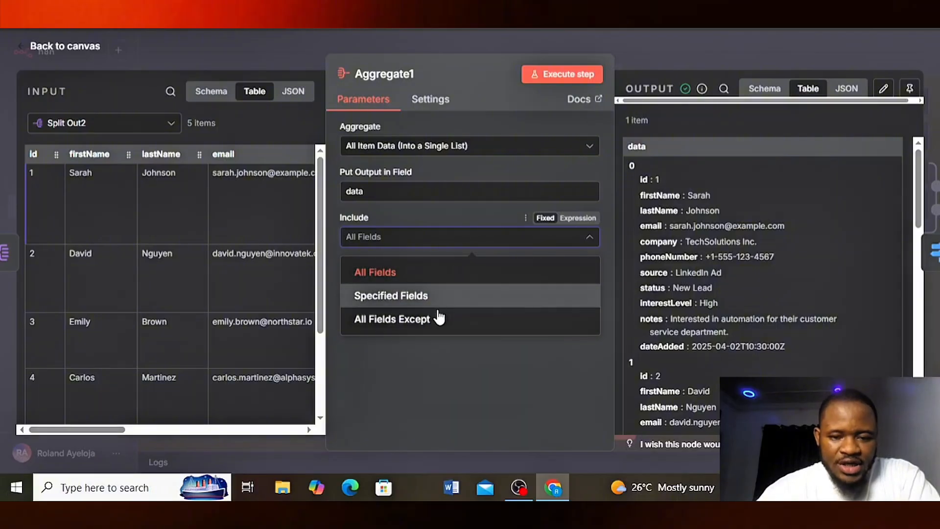
{"action": "left_click", "coordinate": [667, 63]}
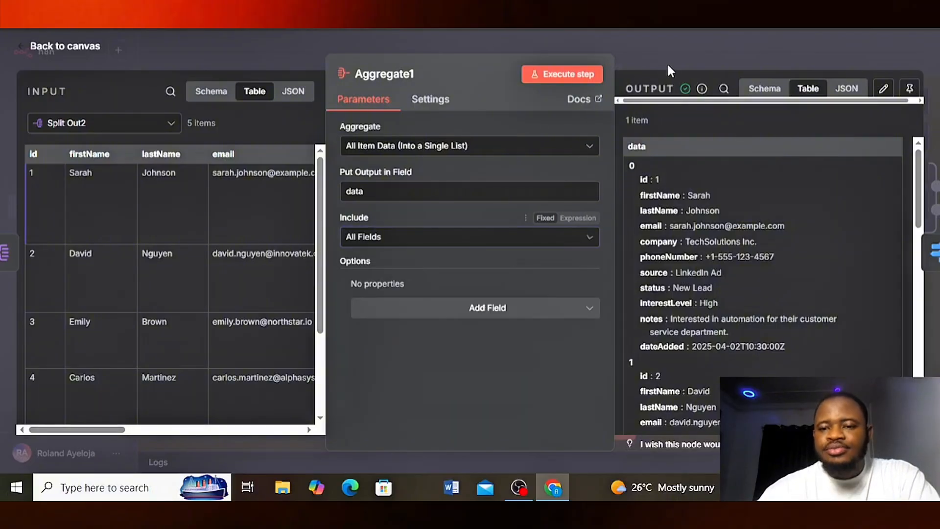
{"action": "left_click", "coordinate": [666, 63]}
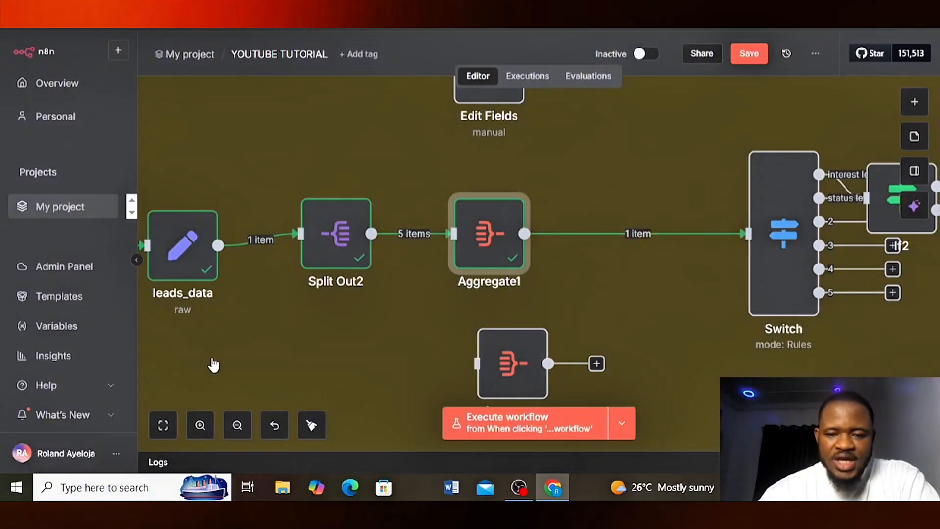
Step: Delete the unconnected Aggregate node and move Aggregate1 close to the Switch node to free space after Split Out2
{"action": "scroll", "coordinate": [213, 364], "scroll_direction": "down", "scroll_amount": 5}
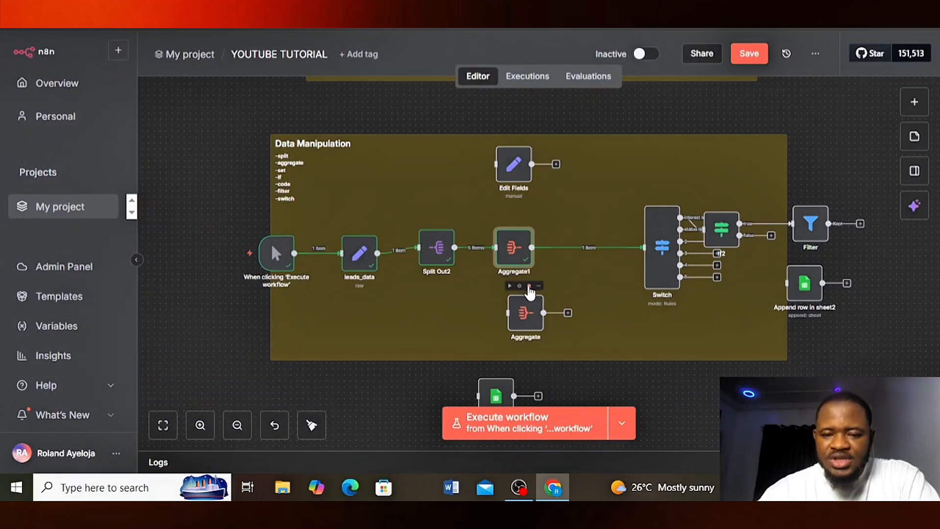
{"action": "left_click", "coordinate": [529, 287]}
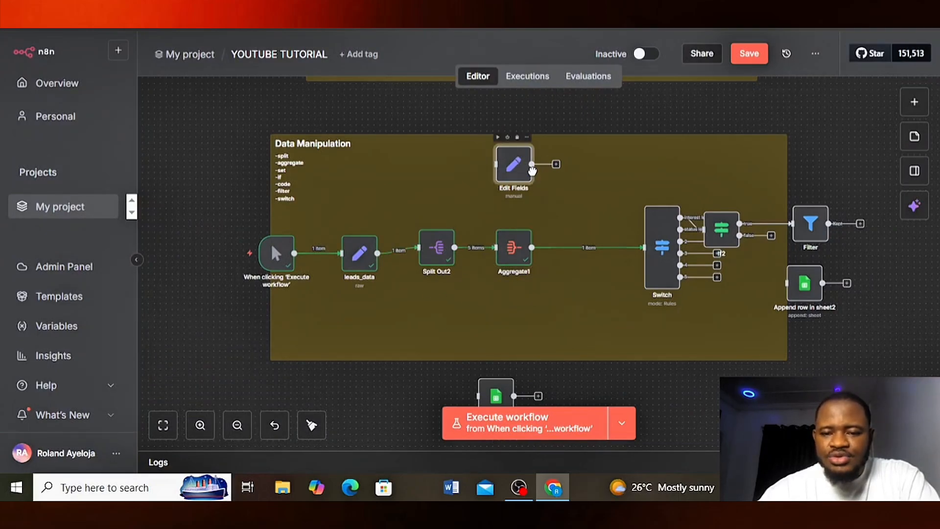
{"action": "left_click_drag", "start_coordinate": [512, 173], "coordinate": [478, 163]}
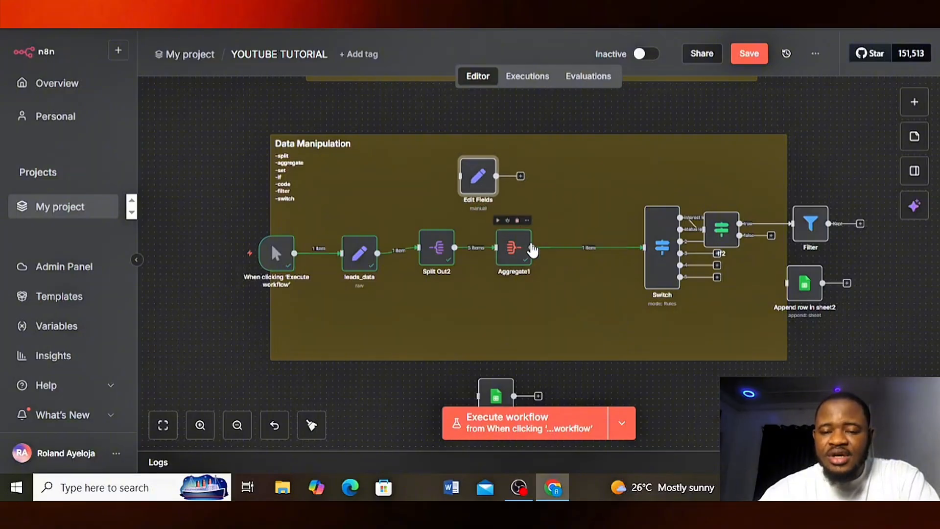
{"action": "left_click_drag", "start_coordinate": [516, 247], "coordinate": [625, 244]}
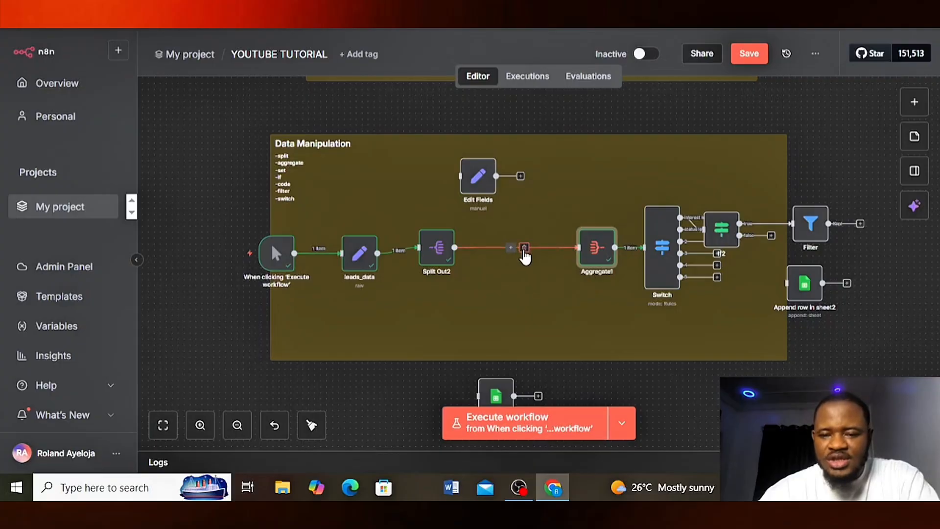
Step: Remove the connection between Split Out2 and Aggregate1, place Edit Fields in the gap, and connect Split Out2 to it
{"action": "left_click", "coordinate": [523, 248]}
{"action": "left_click_drag", "start_coordinate": [475, 191], "coordinate": [521, 252]}
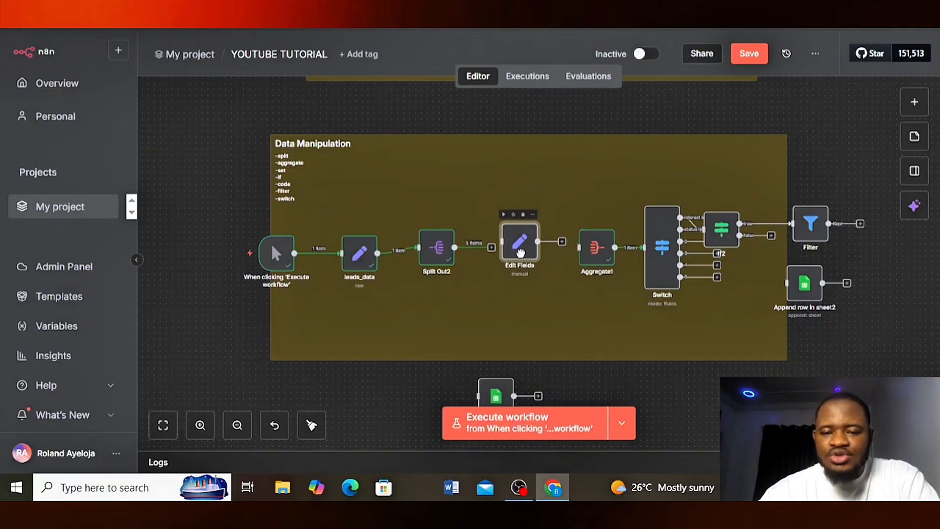
{"action": "left_click_drag", "start_coordinate": [455, 247], "coordinate": [501, 242]}
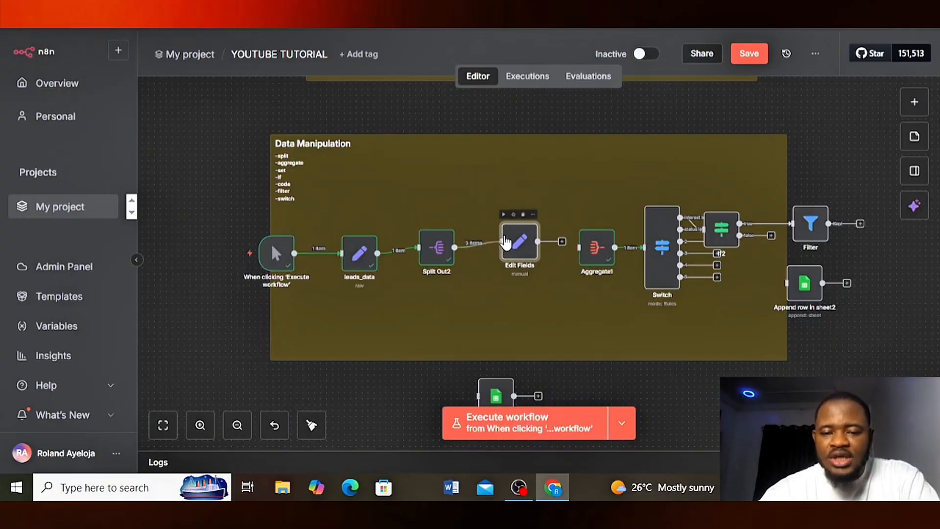
Step: Open the Edit Fields node, re-enter full name as the field name, and clear its existing value expression
{"action": "double_click", "coordinate": [517, 245]}
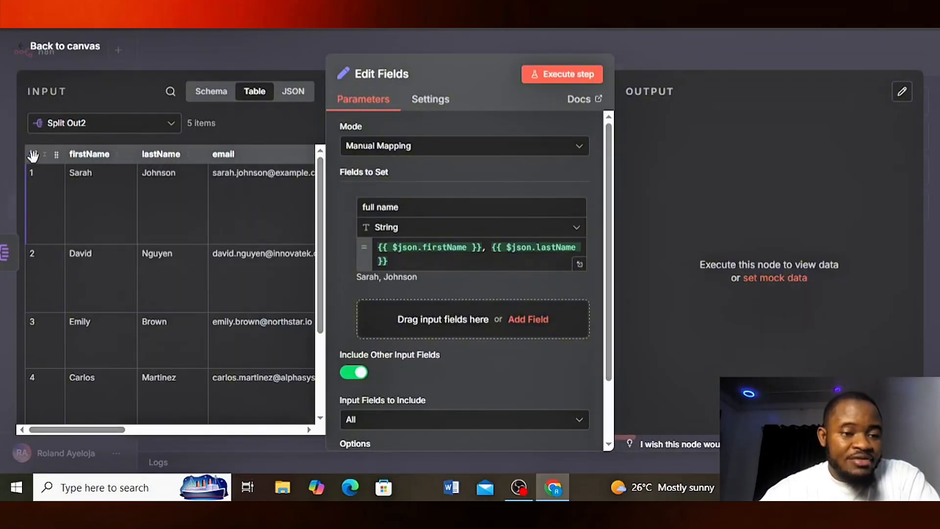
{"action": "scroll", "coordinate": [198, 156], "scroll_direction": "right", "scroll_amount": 2}
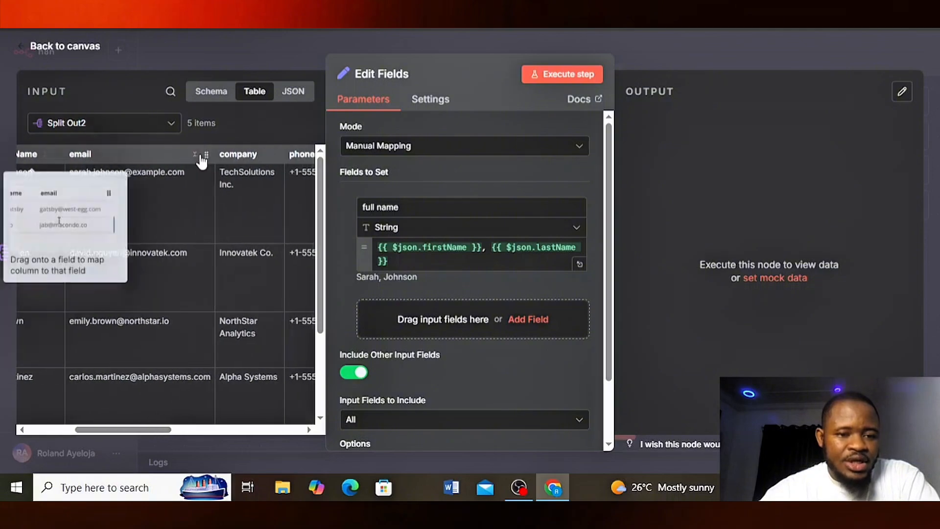
{"action": "scroll", "coordinate": [270, 160], "scroll_direction": "right", "scroll_amount": 1}
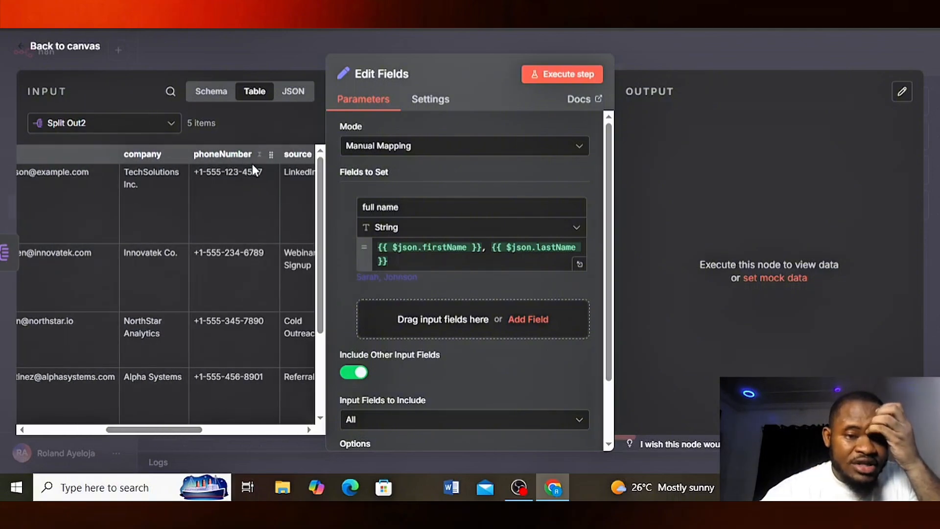
{"action": "scroll", "coordinate": [252, 166], "scroll_direction": "right", "scroll_amount": 5}
{"action": "scroll", "coordinate": [253, 166], "scroll_direction": "right", "scroll_amount": 3}
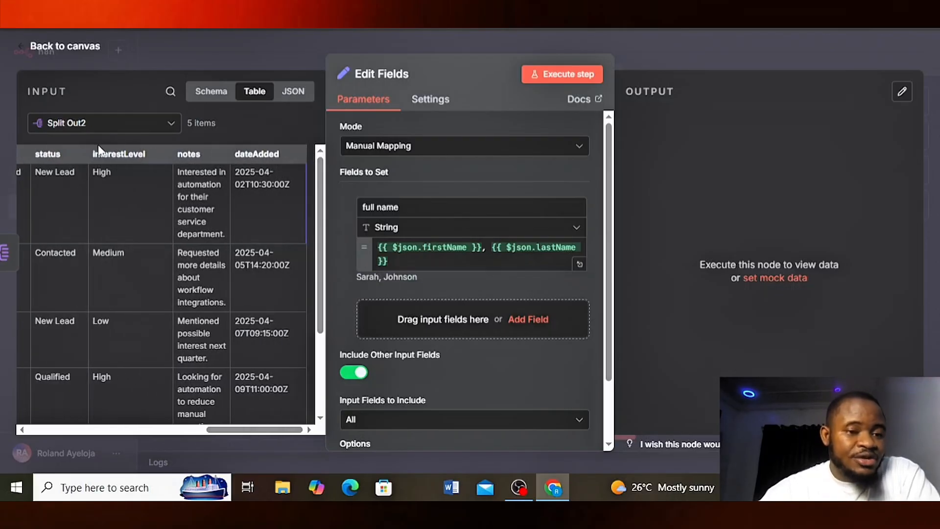
{"action": "left_click", "coordinate": [401, 209]}
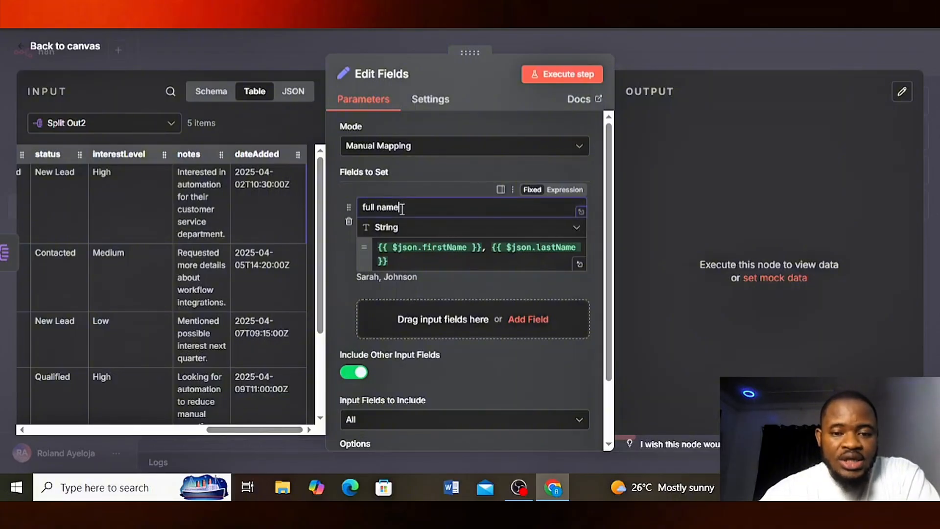
{"action": "left_click_drag", "start_coordinate": [400, 209], "coordinate": [356, 210]}
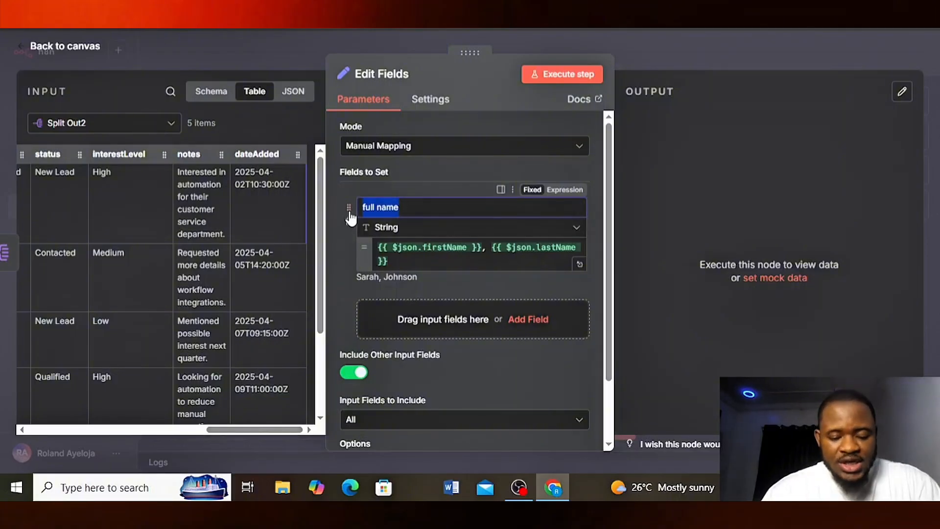
{"action": "type", "text": "f"}
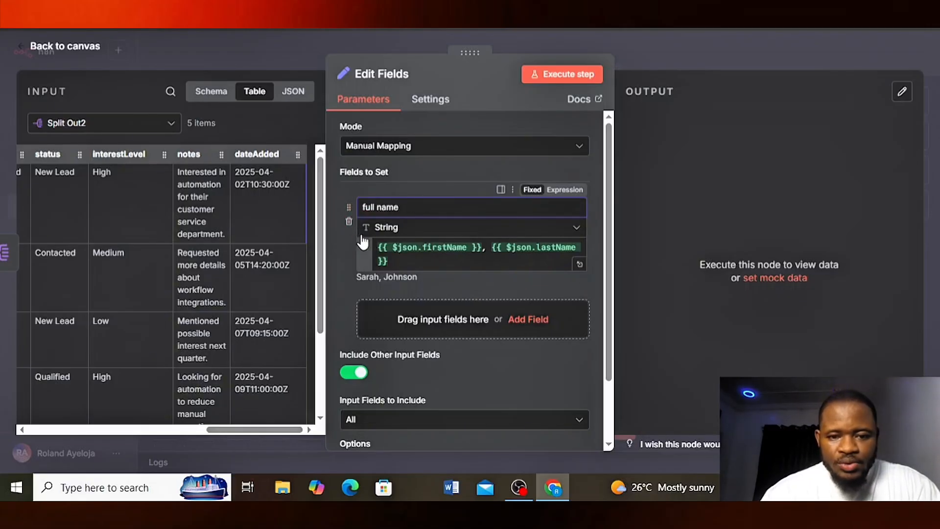
{"action": "left_click_drag", "start_coordinate": [377, 247], "coordinate": [407, 262]}
{"action": "key", "text": "BackSpace"}
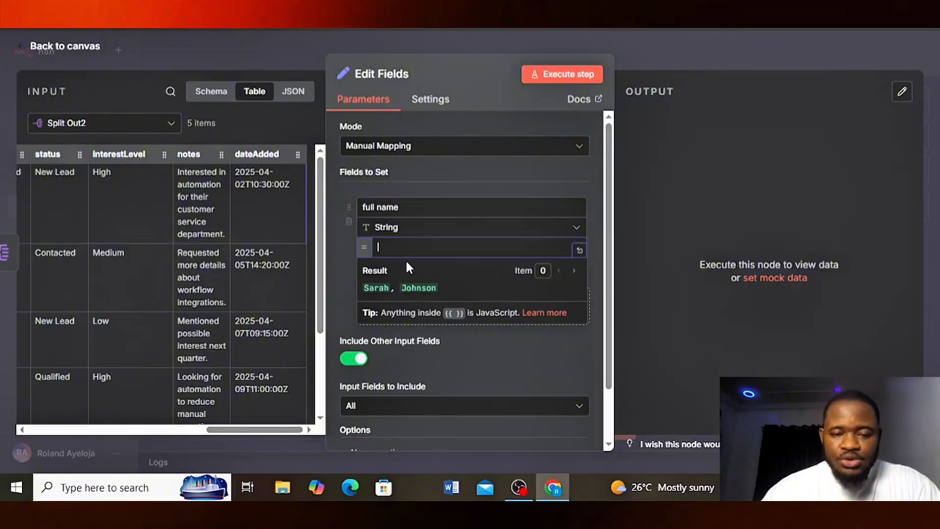
Step: Map firstName and lastName, separated by a space, into the full name value and execute the node
{"action": "scroll", "coordinate": [90, 163], "scroll_direction": "left", "scroll_amount": 10}
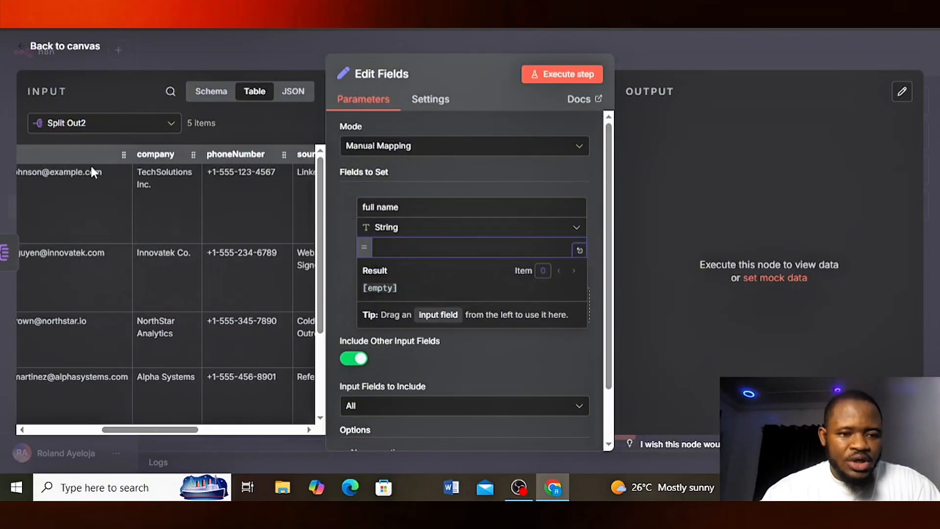
{"action": "left_click_drag", "start_coordinate": [88, 155], "coordinate": [377, 246]}
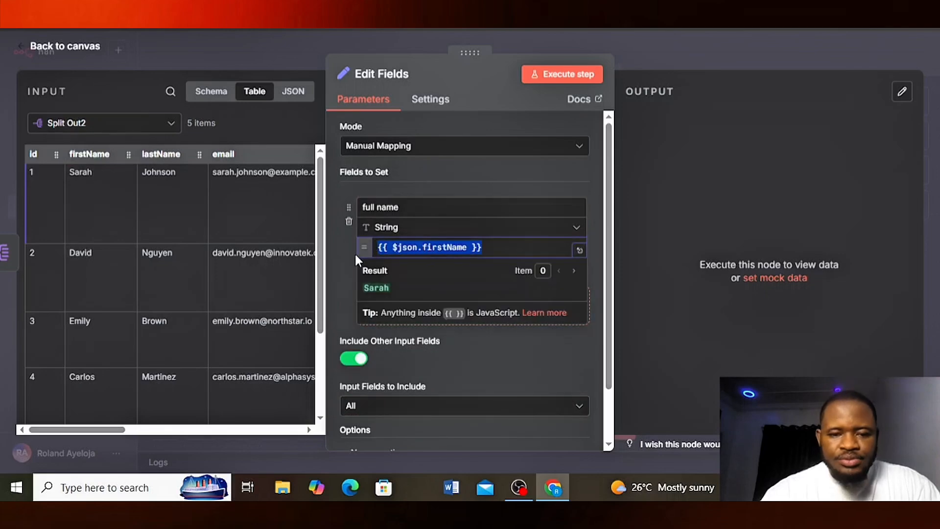
{"action": "left_click", "coordinate": [498, 246]}
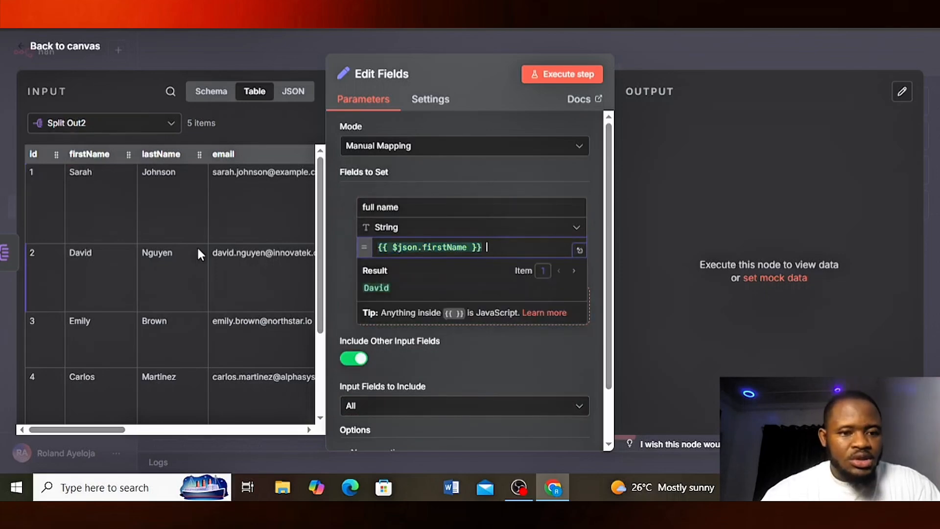
{"action": "left_click_drag", "start_coordinate": [154, 155], "coordinate": [504, 247]}
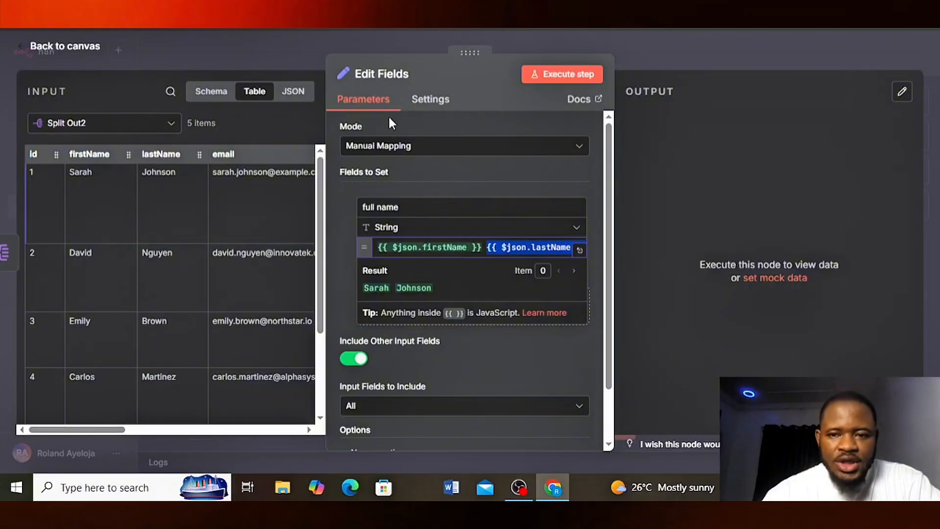
{"action": "left_click", "coordinate": [547, 81]}
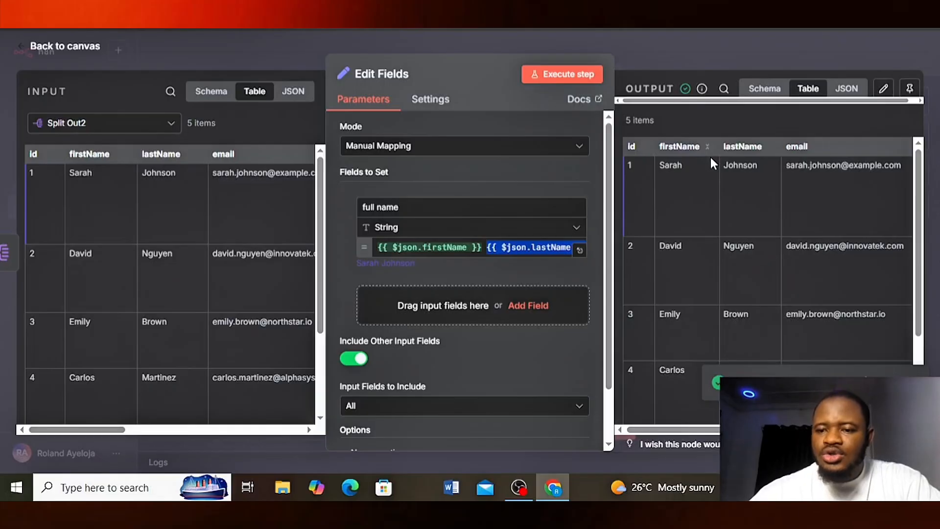
Step: Check the output columns including full name, and execute the node with Include Other Input Fields turned off
{"action": "scroll", "coordinate": [787, 154], "scroll_direction": "right", "scroll_amount": 10}
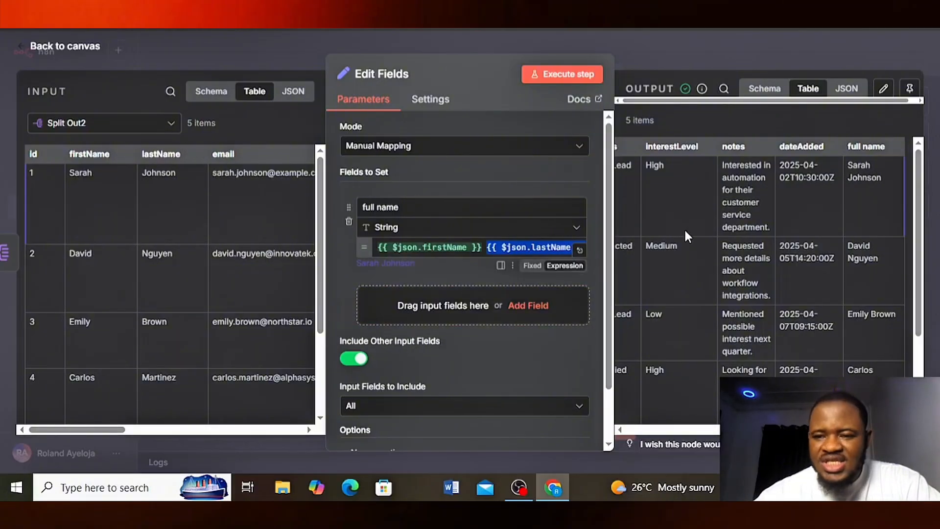
{"action": "scroll", "coordinate": [683, 227], "scroll_direction": "left", "scroll_amount": 3}
{"action": "scroll", "coordinate": [685, 232], "scroll_direction": "left", "scroll_amount": 2}
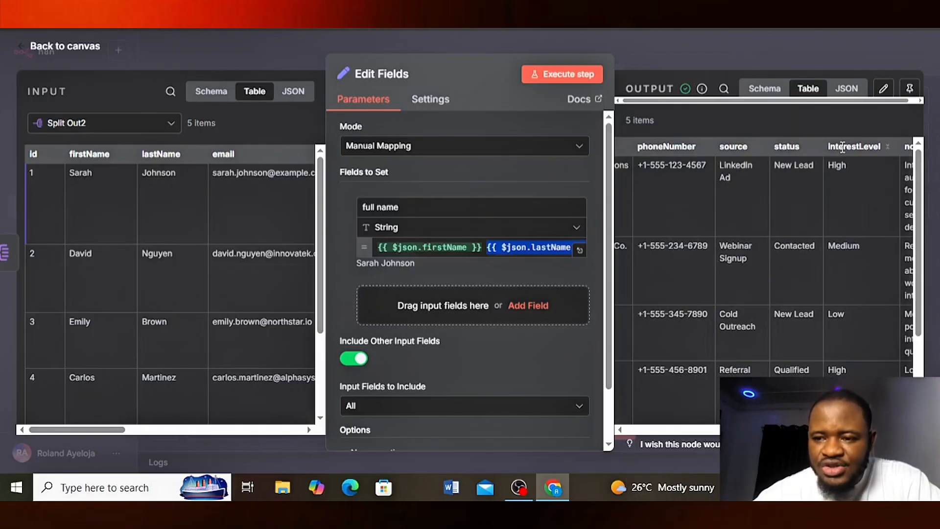
{"action": "scroll", "coordinate": [842, 146], "scroll_direction": "right", "scroll_amount": 3}
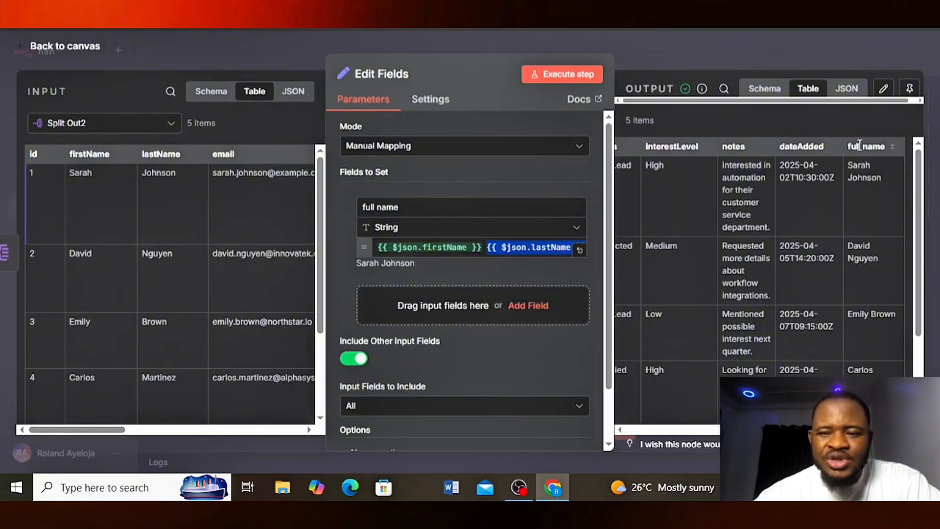
{"action": "scroll", "coordinate": [736, 152], "scroll_direction": "left", "scroll_amount": 2}
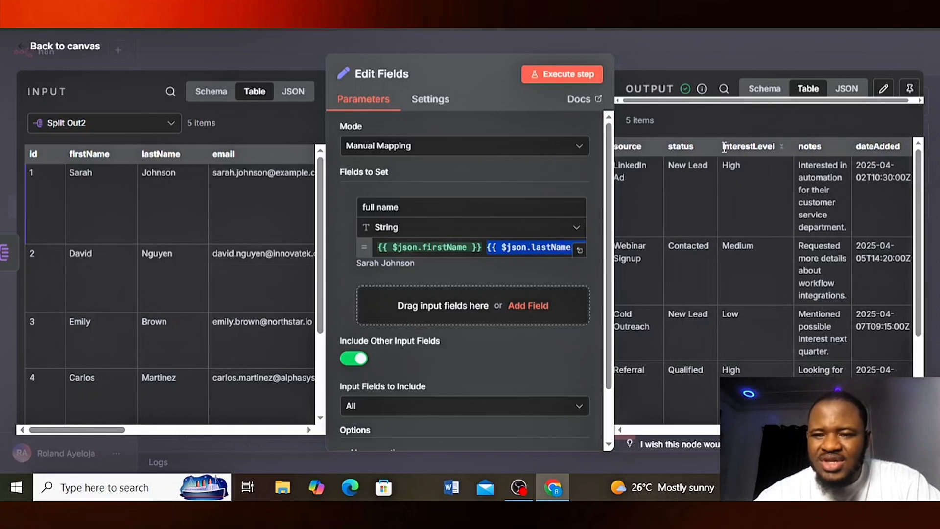
{"action": "scroll", "coordinate": [674, 142], "scroll_direction": "left", "scroll_amount": 3}
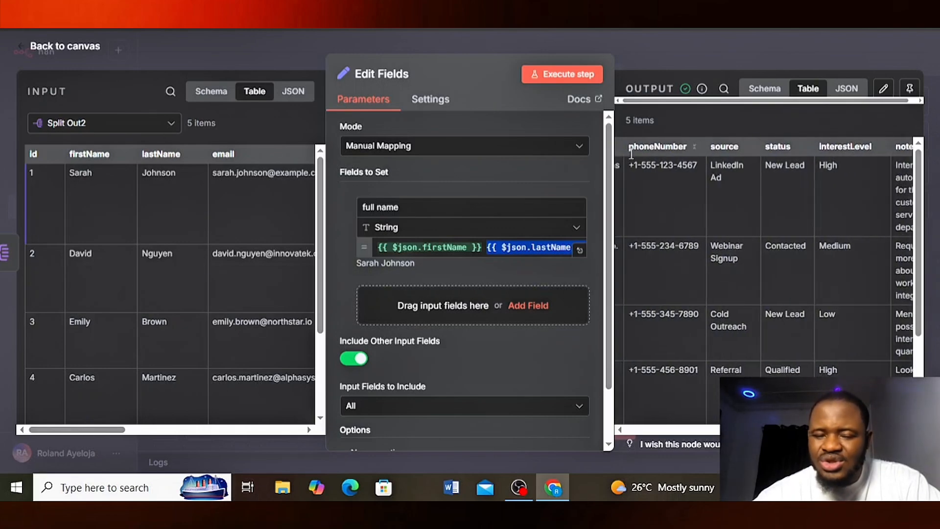
{"action": "left_click", "coordinate": [355, 360]}
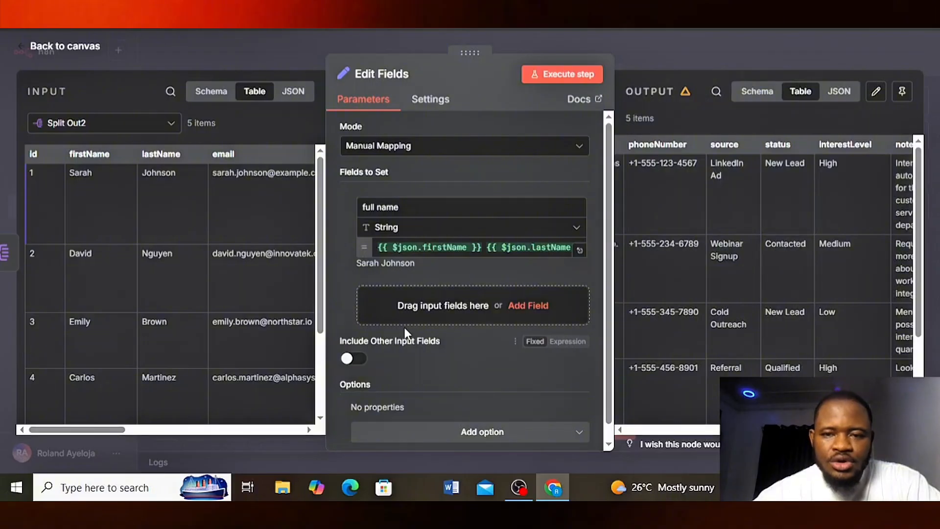
{"action": "left_click", "coordinate": [545, 74]}
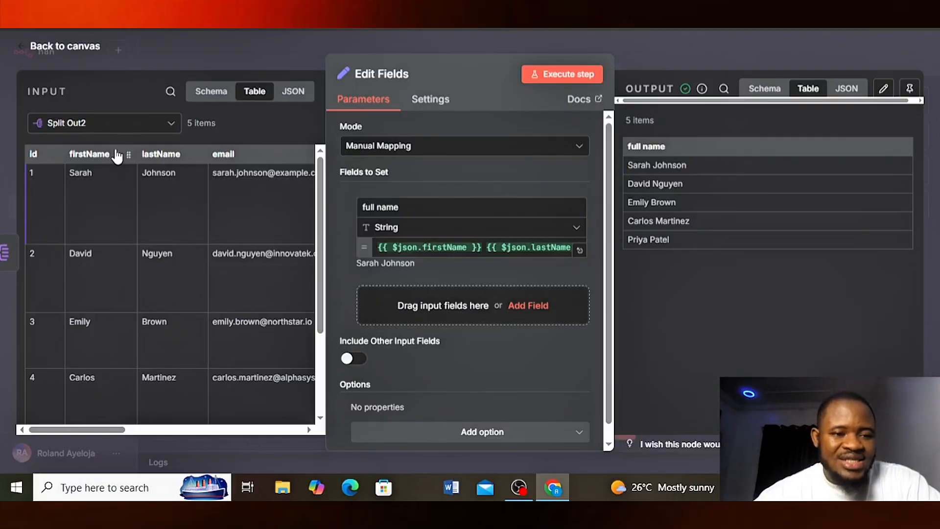
Step: Turn Include Other Input Fields on with input fields set to All, and execute the Edit Fields node again
{"action": "scroll", "coordinate": [141, 153], "scroll_direction": "right", "scroll_amount": 3}
{"action": "scroll", "coordinate": [164, 165], "scroll_direction": "right", "scroll_amount": 1}
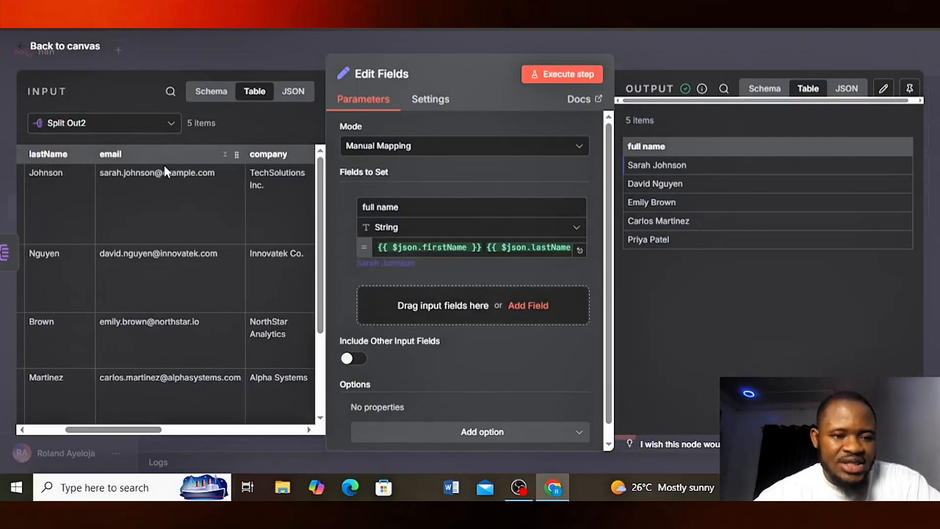
{"action": "scroll", "coordinate": [256, 166], "scroll_direction": "right", "scroll_amount": 3}
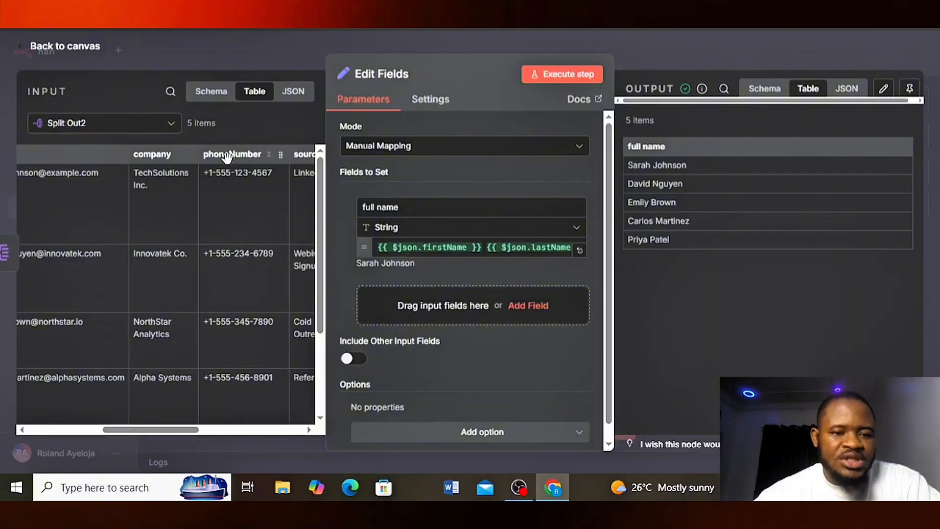
{"action": "scroll", "coordinate": [230, 157], "scroll_direction": "right", "scroll_amount": 2}
{"action": "scroll", "coordinate": [225, 155], "scroll_direction": "right", "scroll_amount": 2}
{"action": "scroll", "coordinate": [248, 153], "scroll_direction": "right", "scroll_amount": 3}
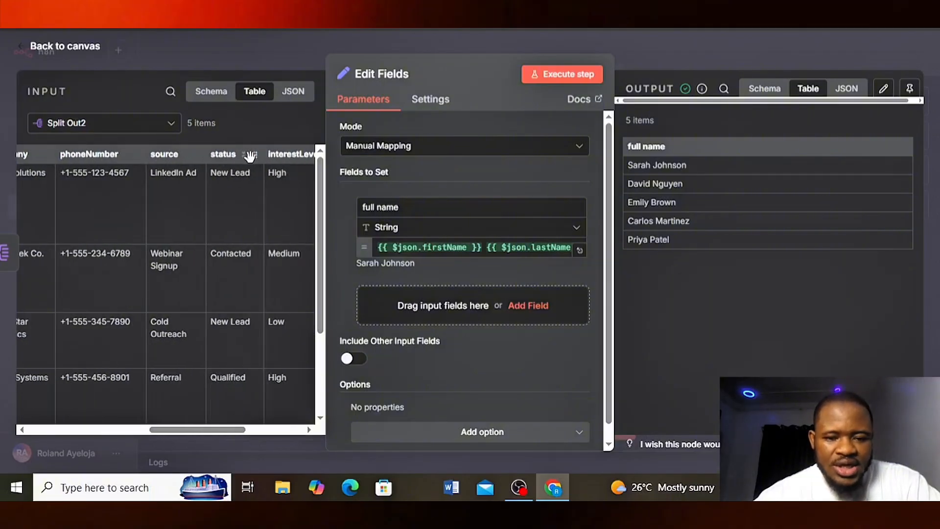
{"action": "left_click", "coordinate": [361, 359]}
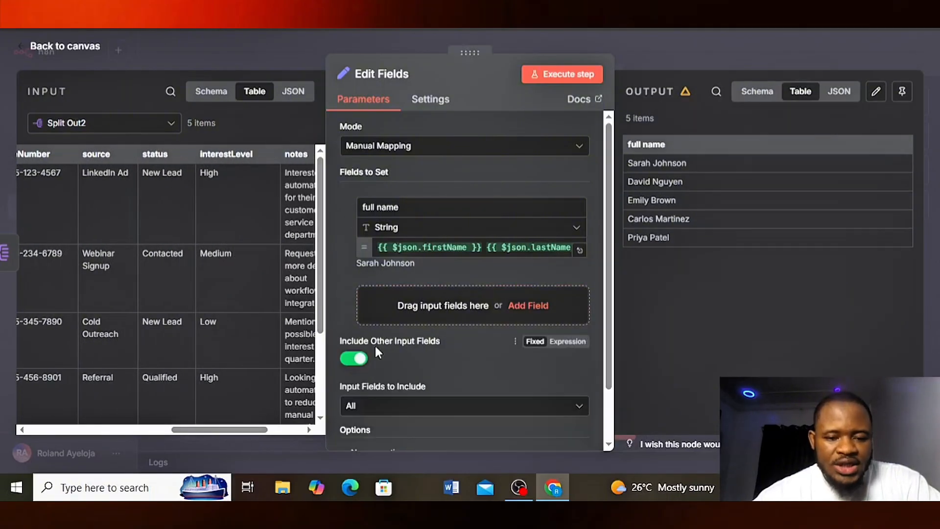
{"action": "left_click", "coordinate": [551, 80]}
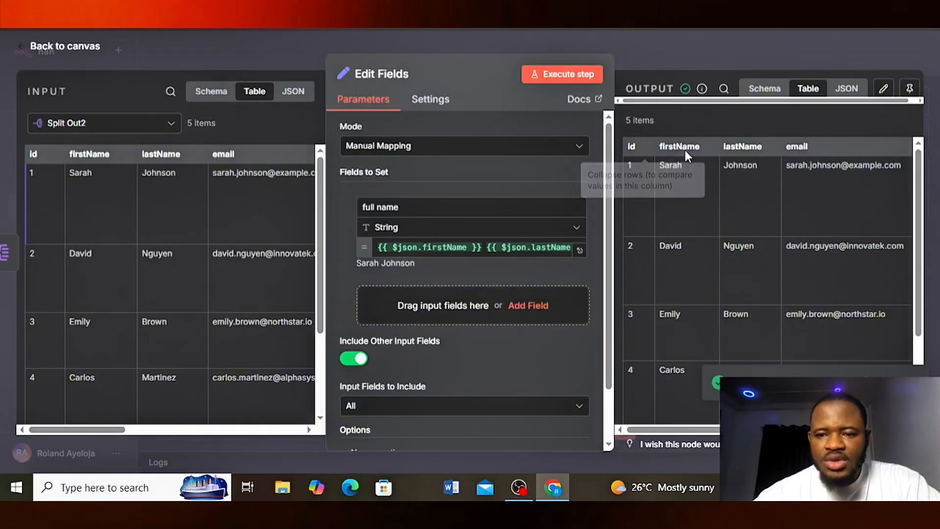
Step: Set the input fields to include to All Except, with email,company as the fields to exclude
{"action": "scroll", "coordinate": [719, 150], "scroll_direction": "right", "scroll_amount": 3}
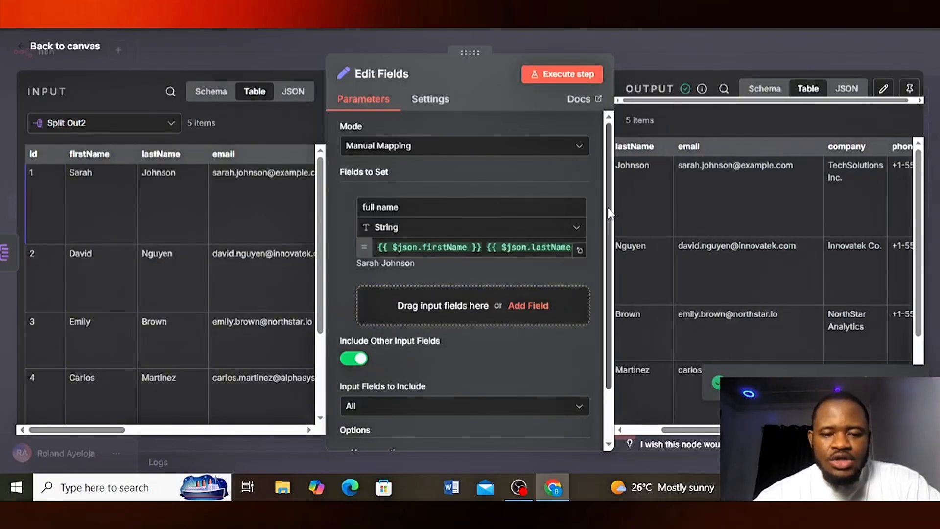
{"action": "scroll", "coordinate": [606, 207], "scroll_direction": "down", "scroll_amount": 2}
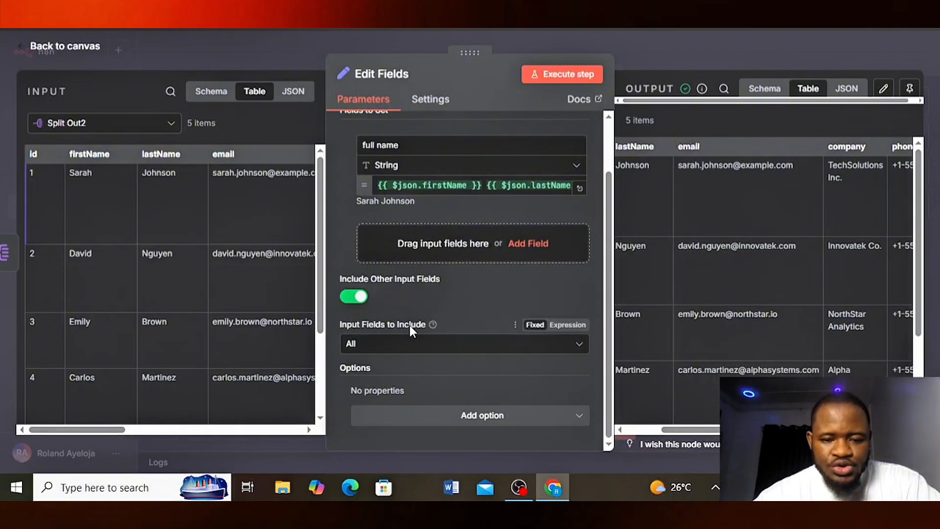
{"action": "left_click", "coordinate": [397, 343]}
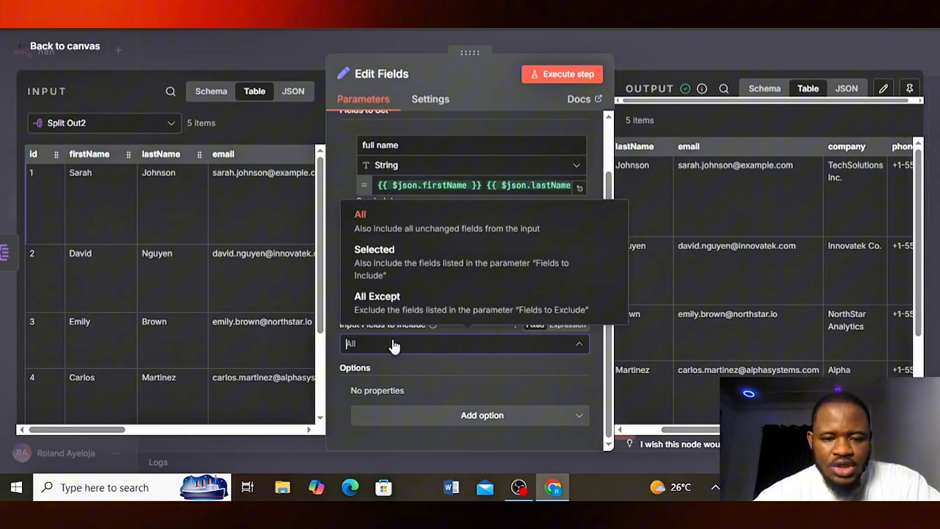
{"action": "left_click", "coordinate": [390, 309]}
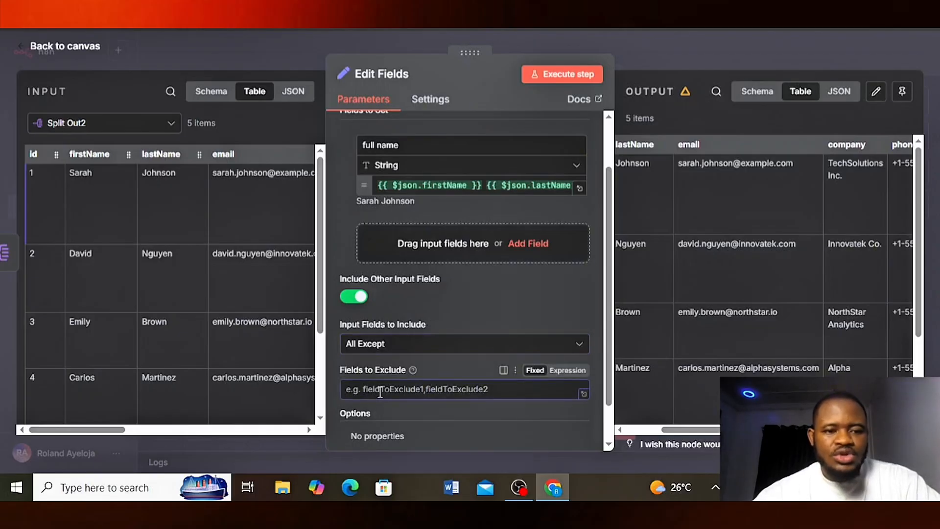
{"action": "type", "text": "emai"}
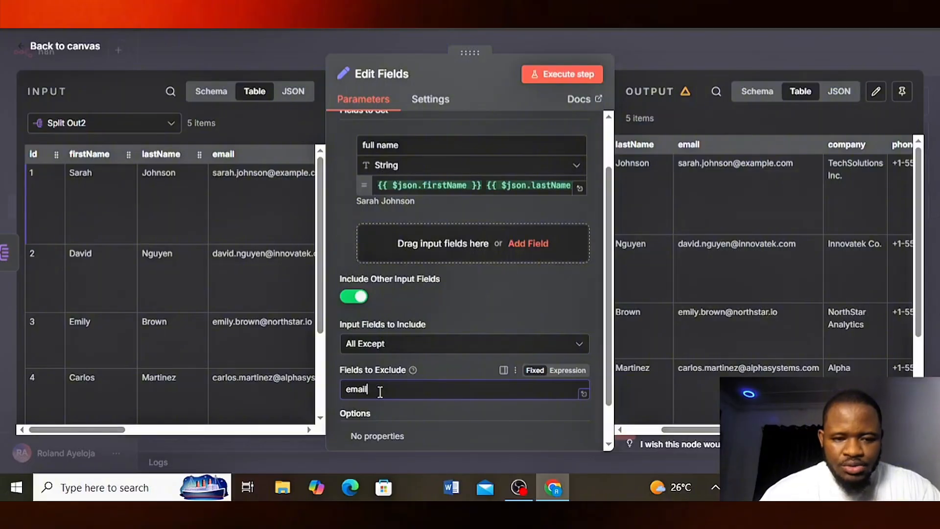
{"action": "type", "text": "l"}
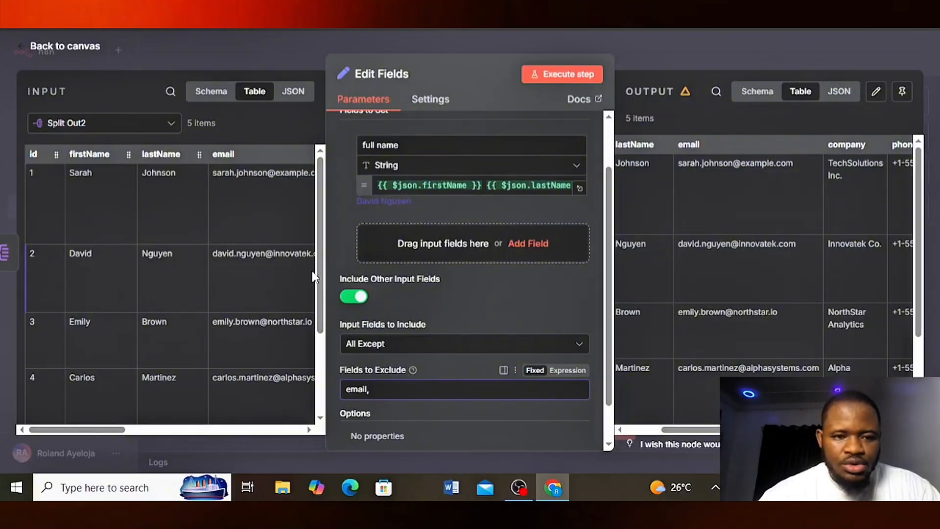
{"action": "scroll", "coordinate": [274, 245], "scroll_direction": "right", "scroll_amount": 3}
{"action": "type", "text": ","}
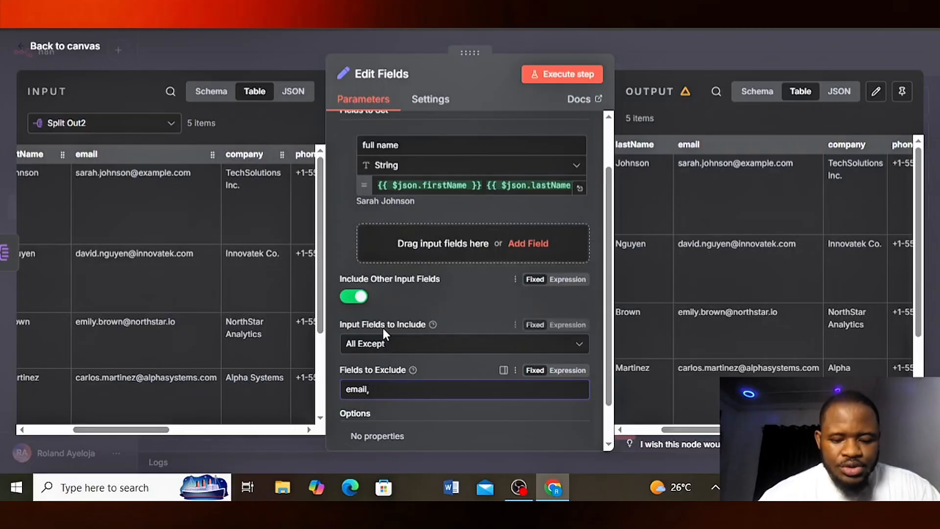
{"action": "type", "text": "company"}
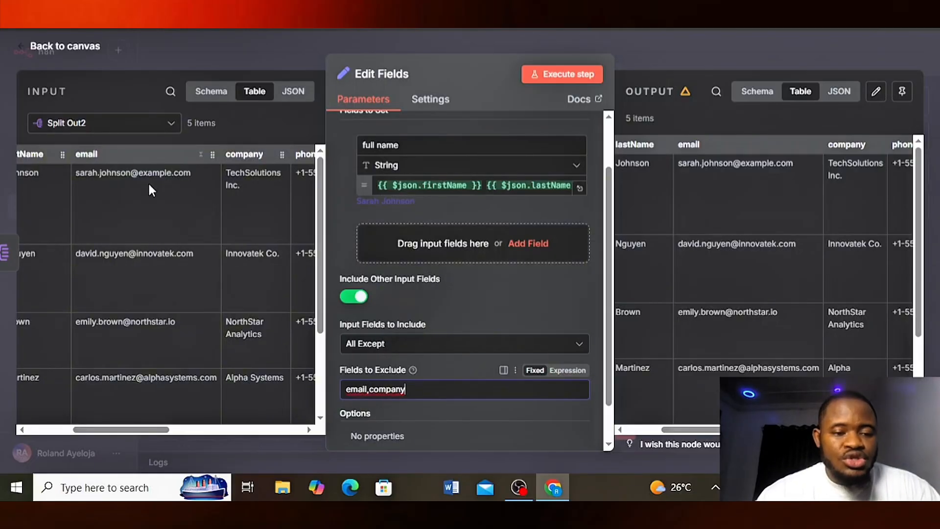
Step: Execute the Edit Fields node, review the output columns through full name, and return to the canvas
{"action": "scroll", "coordinate": [149, 184], "scroll_direction": "right", "scroll_amount": 3}
{"action": "scroll", "coordinate": [148, 184], "scroll_direction": "left", "scroll_amount": 3}
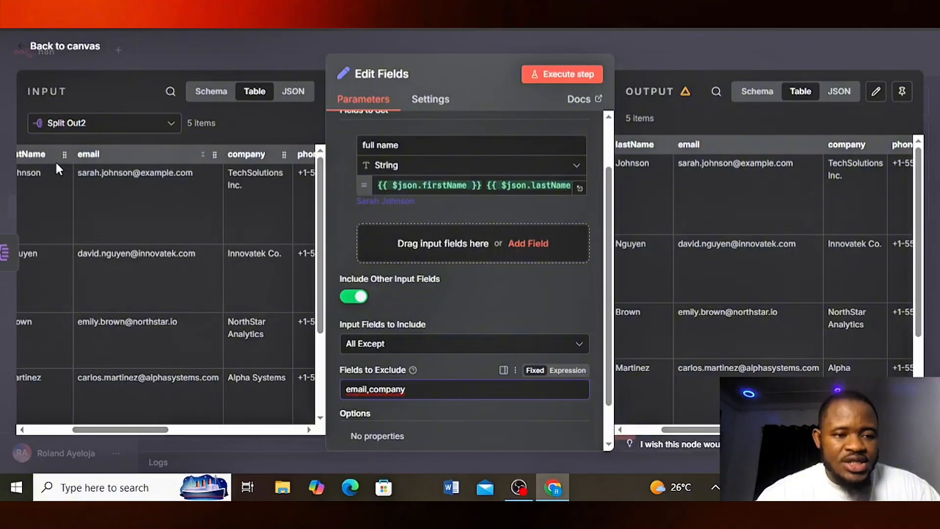
{"action": "left_click", "coordinate": [563, 78]}
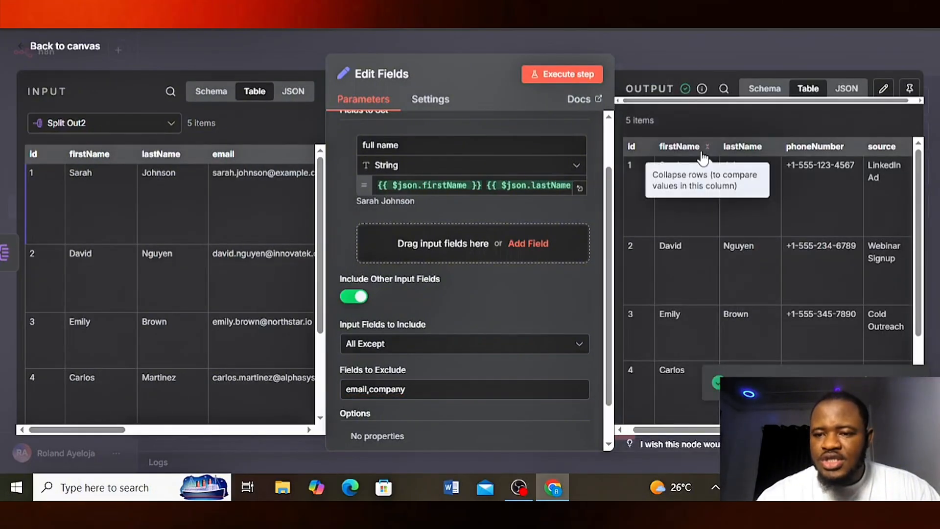
{"action": "scroll", "coordinate": [703, 157], "scroll_direction": "right", "scroll_amount": 8}
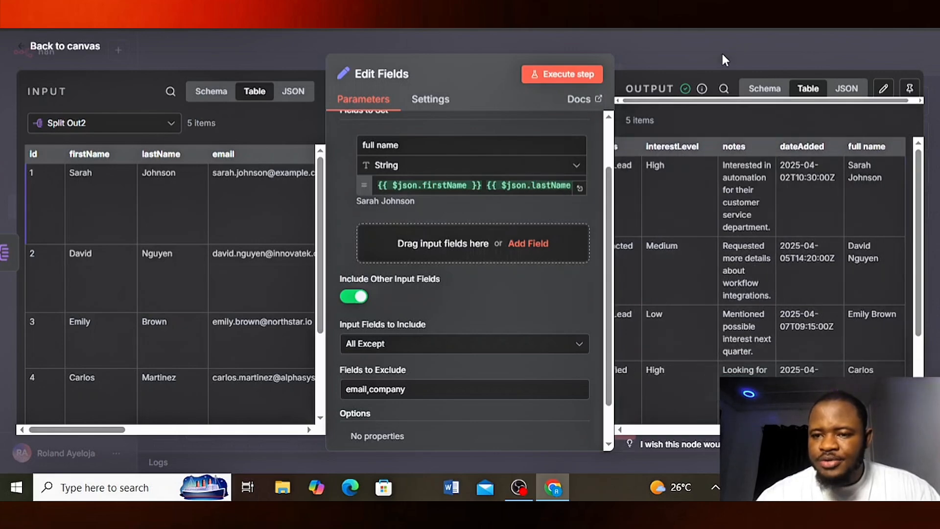
{"action": "left_click", "coordinate": [663, 68]}
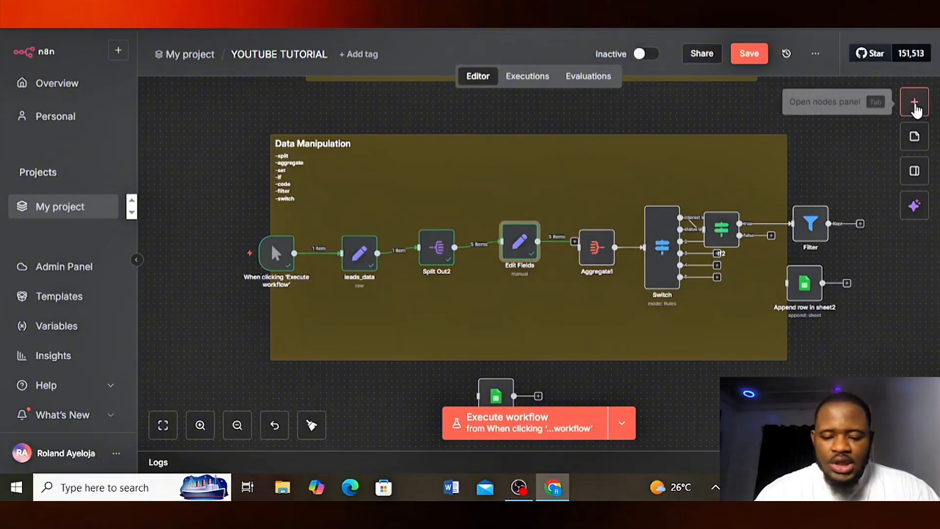
Step: Add a Code in JavaScript node after Edit Fields and place it below the Aggregate1 node
{"action": "left_click", "coordinate": [914, 101]}
{"action": "type", "text": "code"}
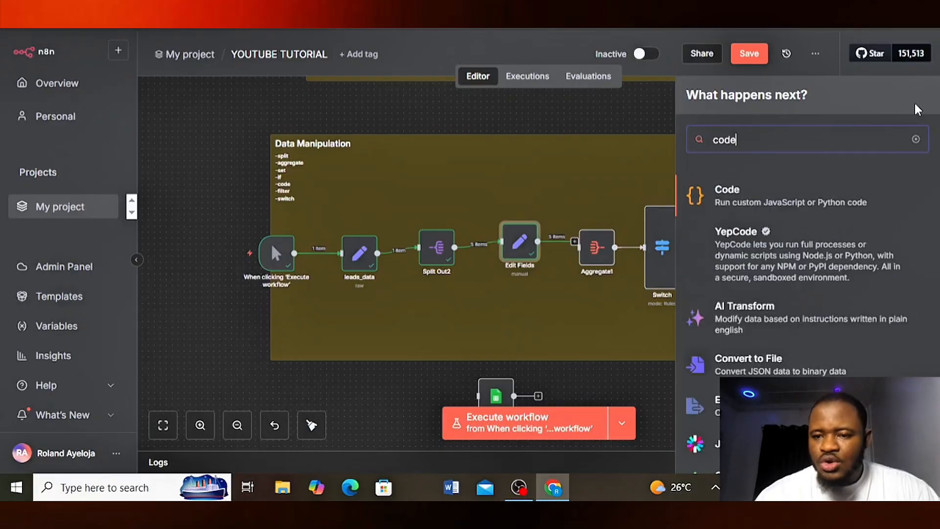
{"action": "left_click", "coordinate": [752, 205]}
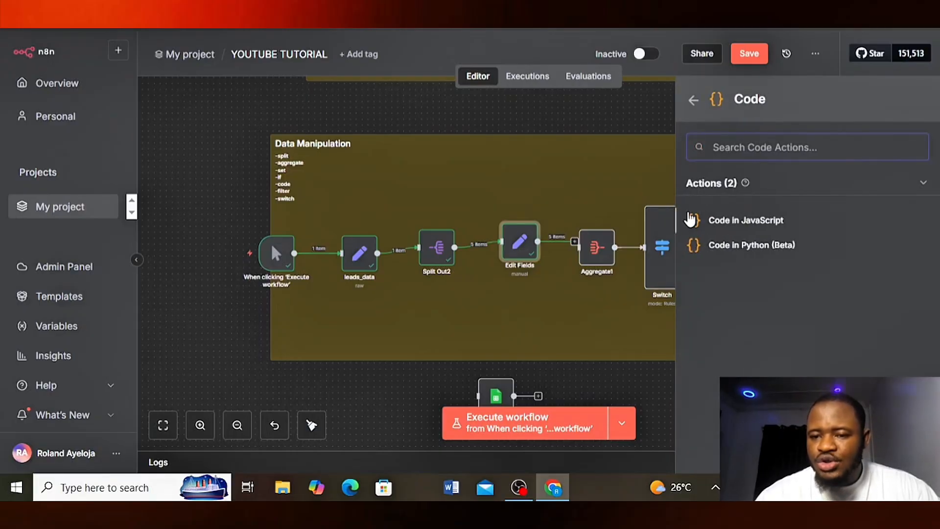
{"action": "left_click", "coordinate": [718, 226]}
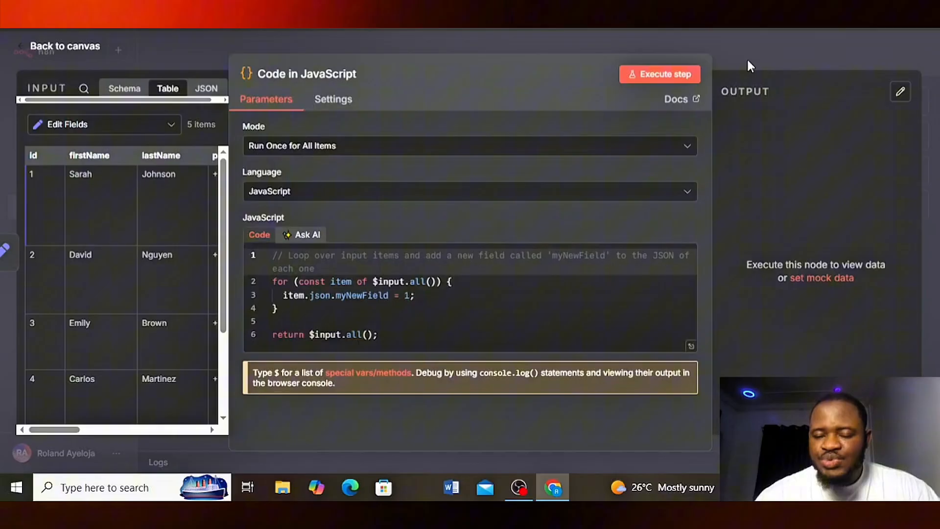
{"action": "left_click", "coordinate": [747, 57]}
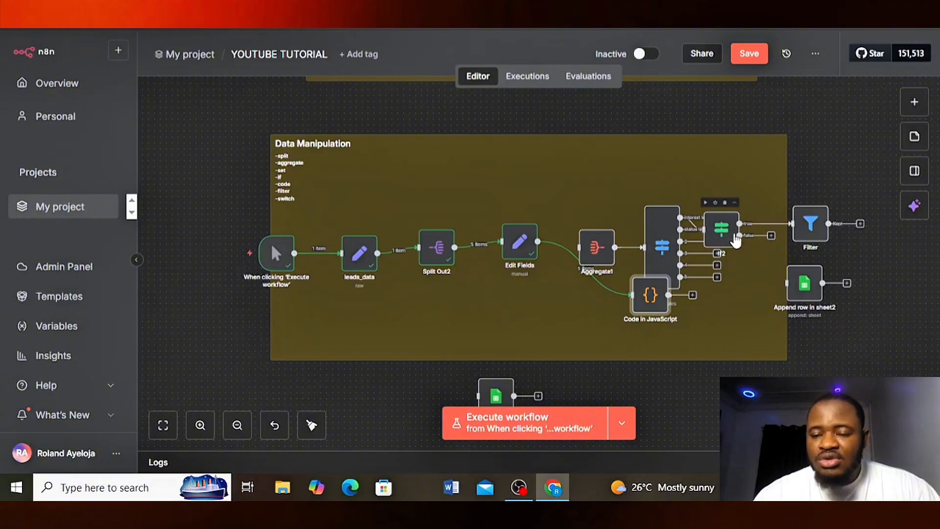
{"action": "left_click_drag", "start_coordinate": [660, 301], "coordinate": [583, 330]}
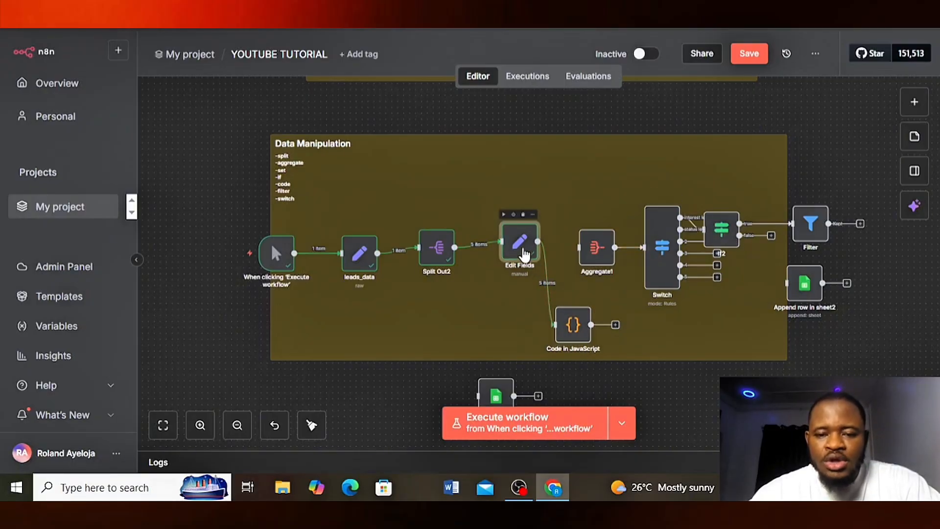
Step: Replace the space between firstName and lastName in the Edit Fields full name expression with a comma, and execute the node
{"action": "double_click", "coordinate": [524, 255]}
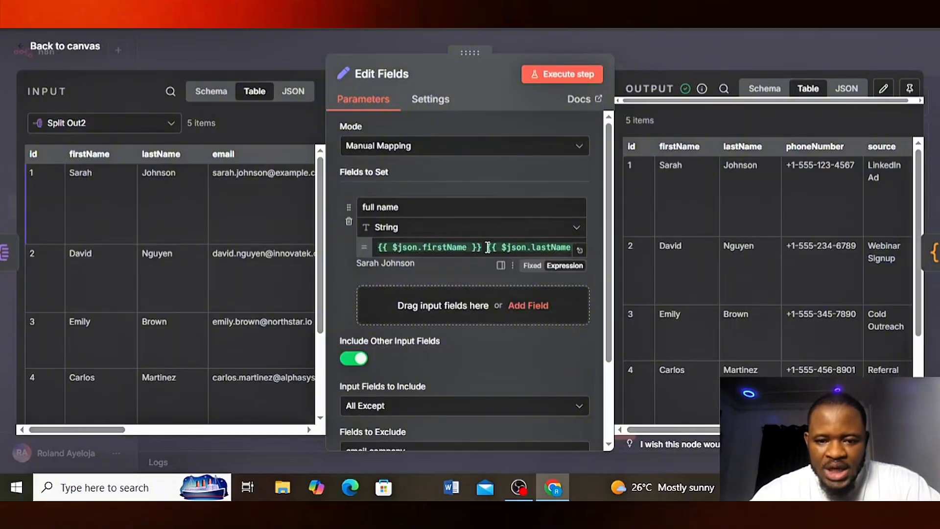
{"action": "left_click", "coordinate": [487, 248]}
{"action": "key", "text": "BackSpace"}
{"action": "type", "text": ","}
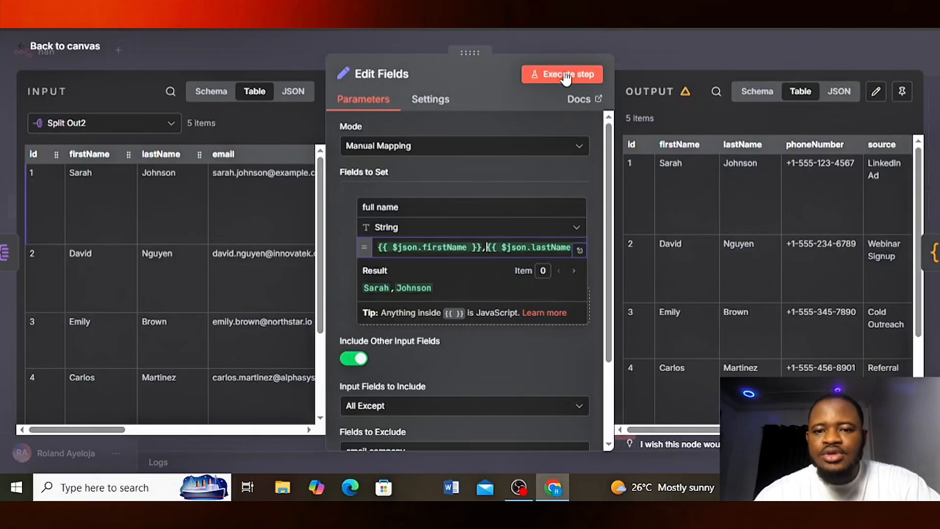
{"action": "left_click", "coordinate": [588, 79]}
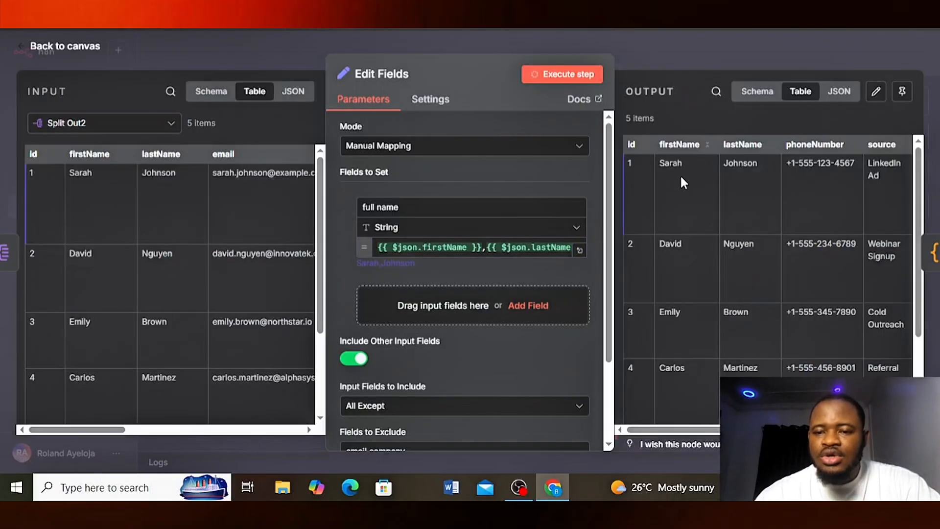
{"action": "scroll", "coordinate": [735, 174], "scroll_direction": "right", "scroll_amount": 10}
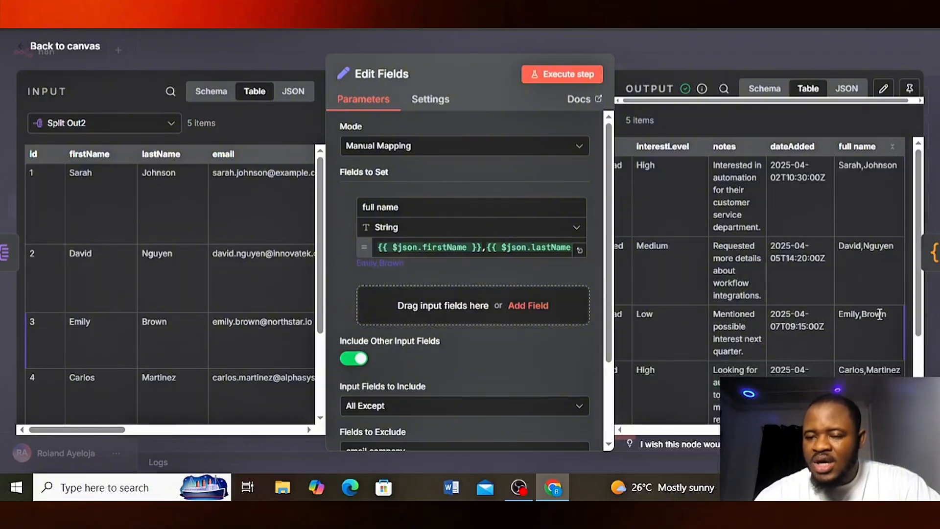
{"action": "left_click", "coordinate": [734, 43]}
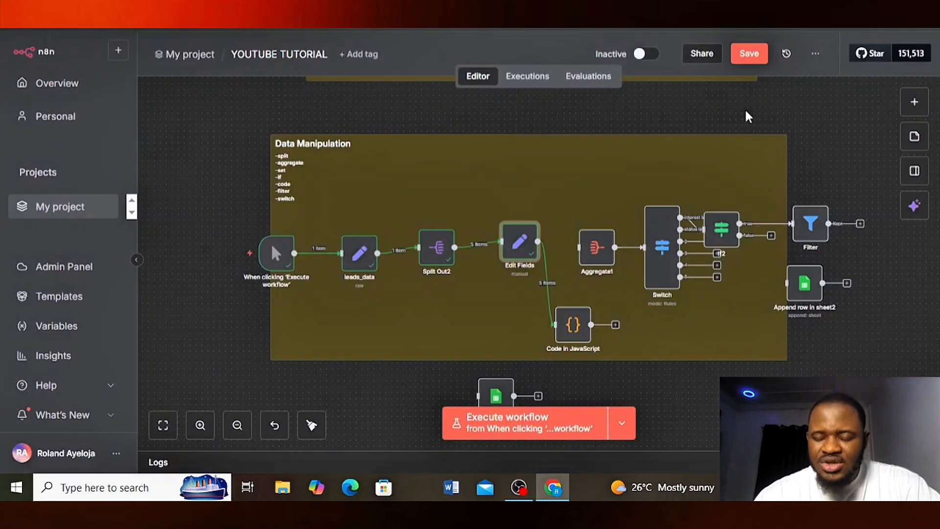
Step: Open the Code in JavaScript node and switch its JavaScript editor to Ask AI
{"action": "mouse_move", "coordinate": [618, 248]}
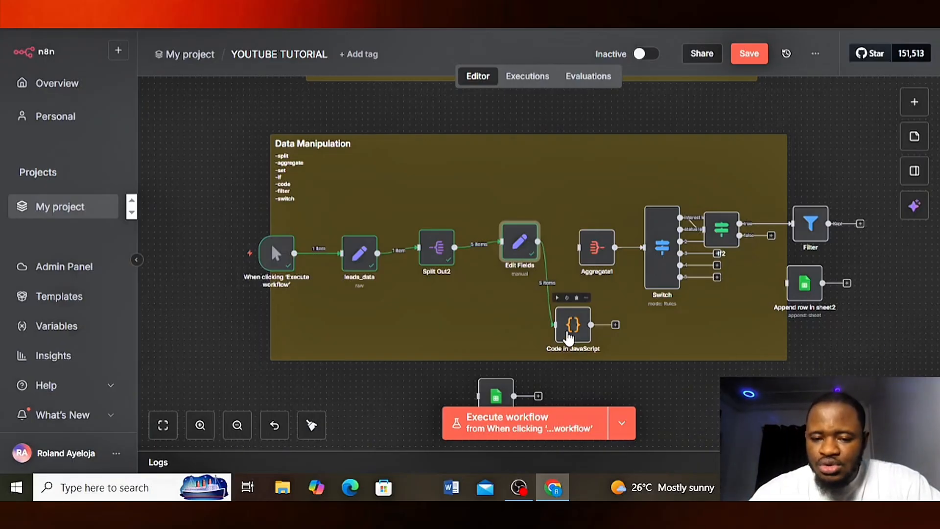
{"action": "left_click", "coordinate": [568, 336]}
{"action": "double_click", "coordinate": [568, 337]}
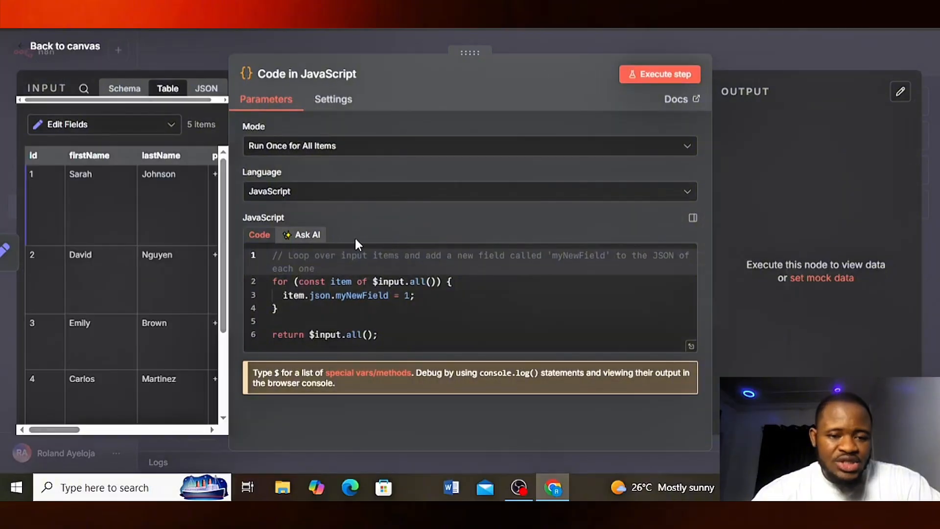
{"action": "left_click", "coordinate": [299, 235]}
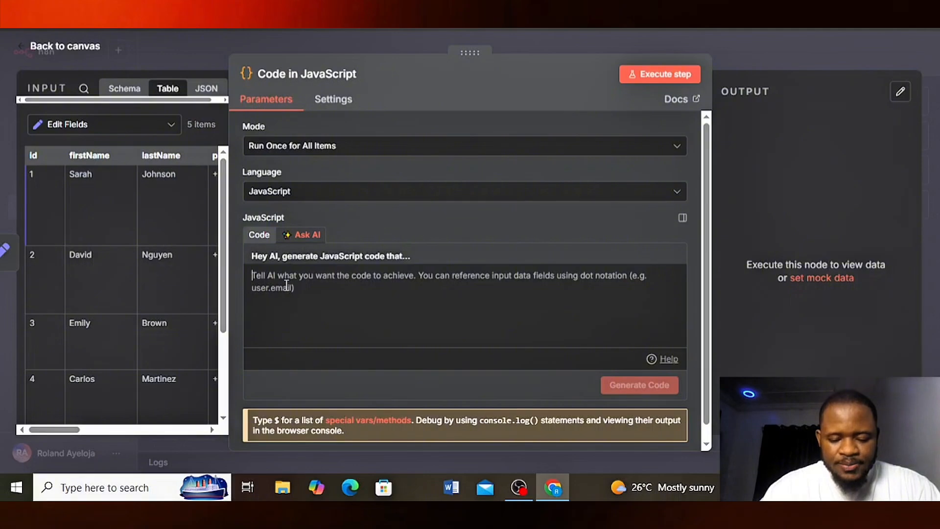
Step: Enter the AI code prompt: removes the coma character "," in the value of the full name field
{"action": "type", "text": "removes the c"}
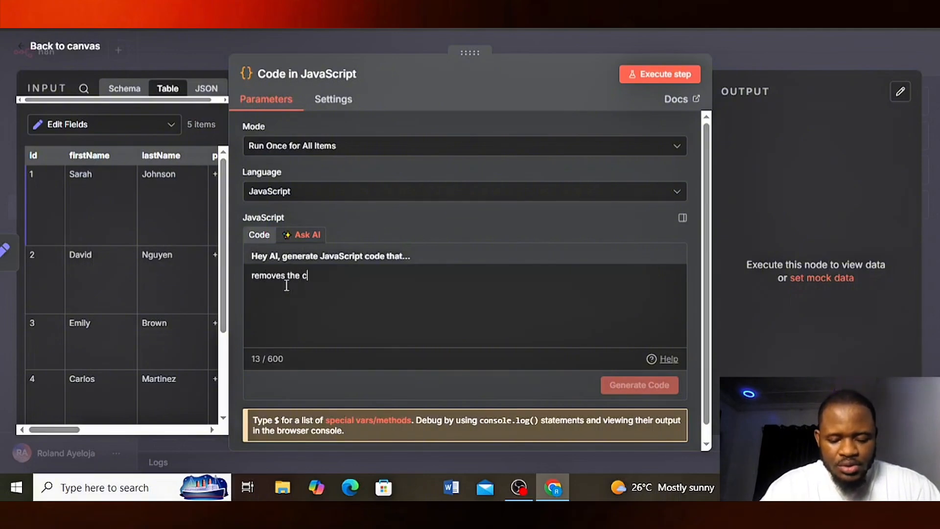
{"action": "type", "text": "oma characte"}
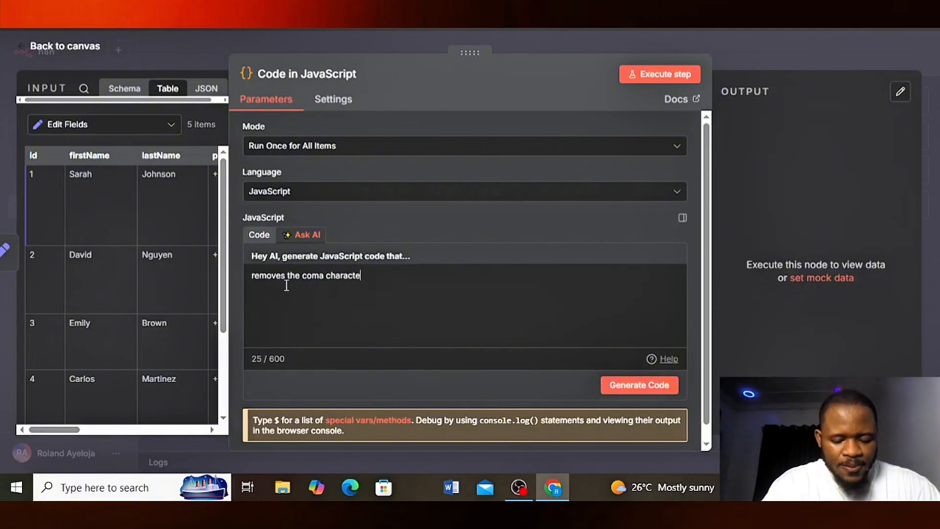
{"action": "type", "text": "r "}
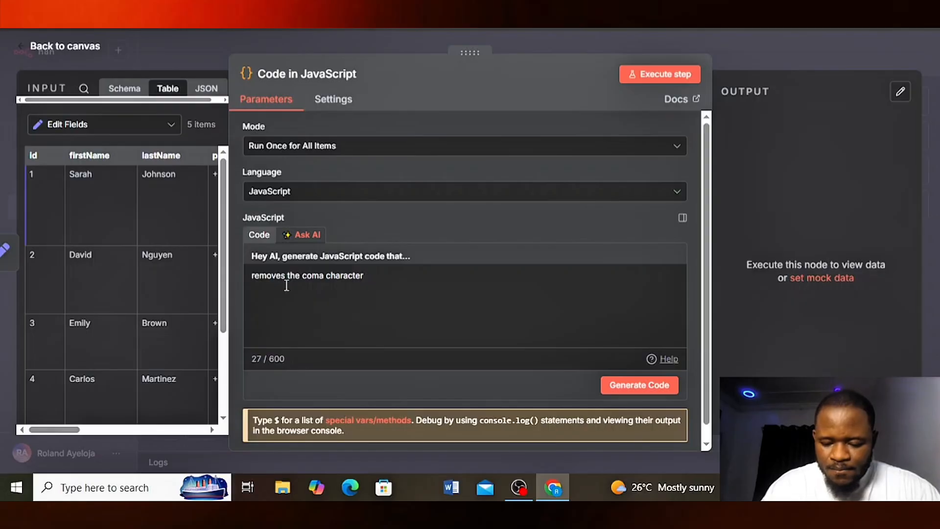
{"action": "type", "text": "\"\""}
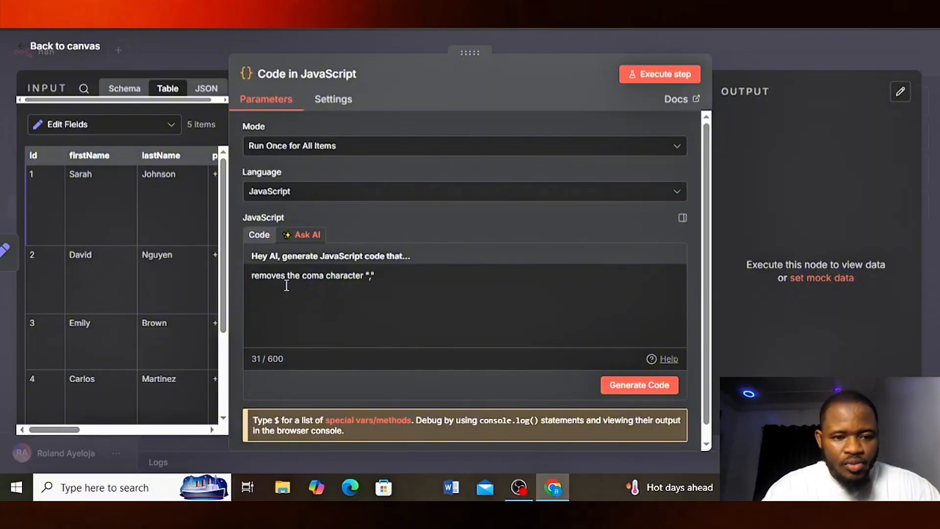
{"action": "type", "text": "in t"}
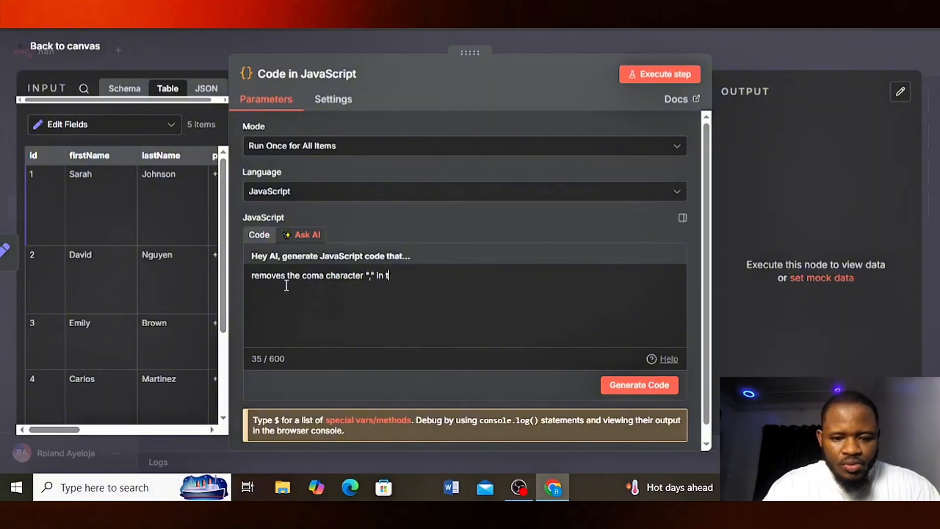
{"action": "type", "text": "he value "}
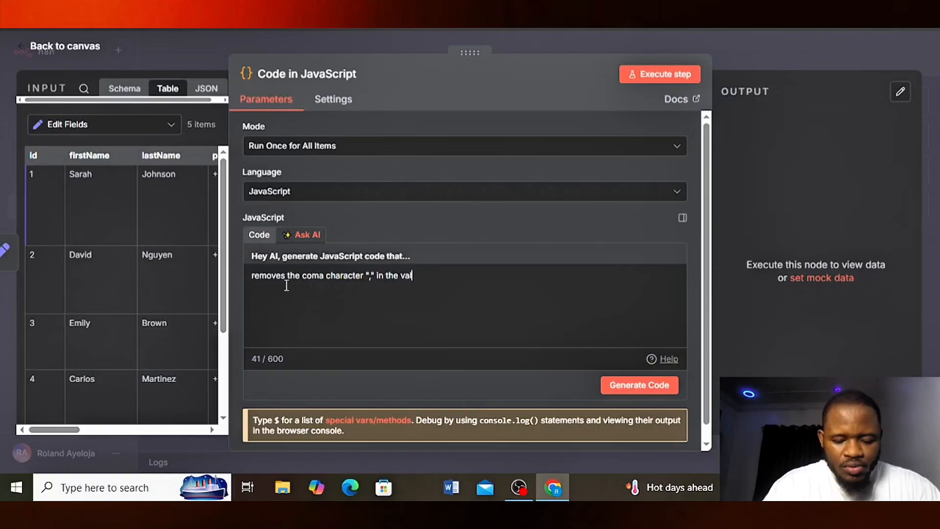
{"action": "type", "text": "of th"}
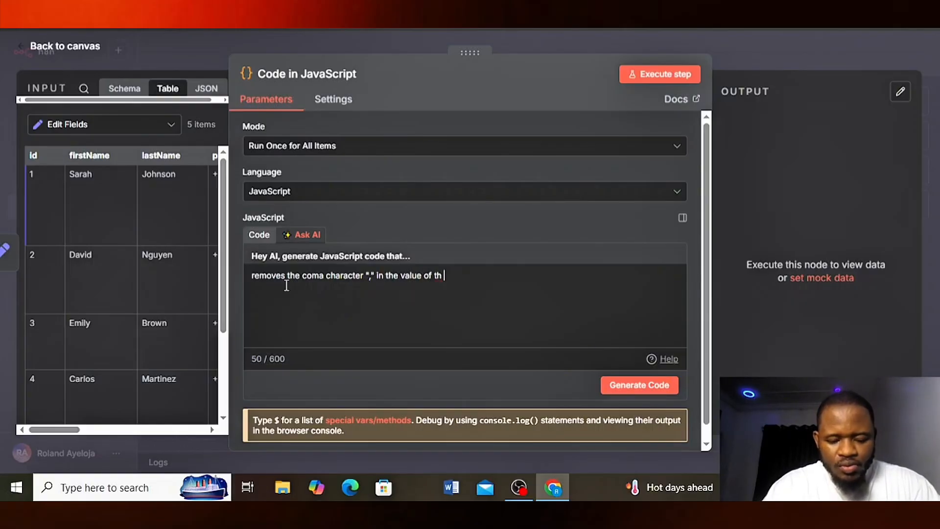
{"action": "key", "text": "BackSpace"}
{"action": "type", "text": "e "}
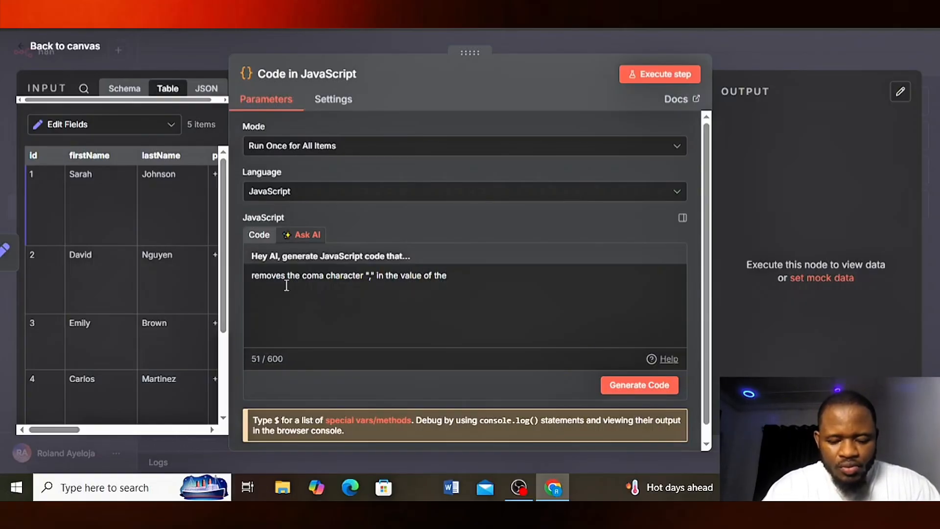
{"action": "type", "text": "full name"}
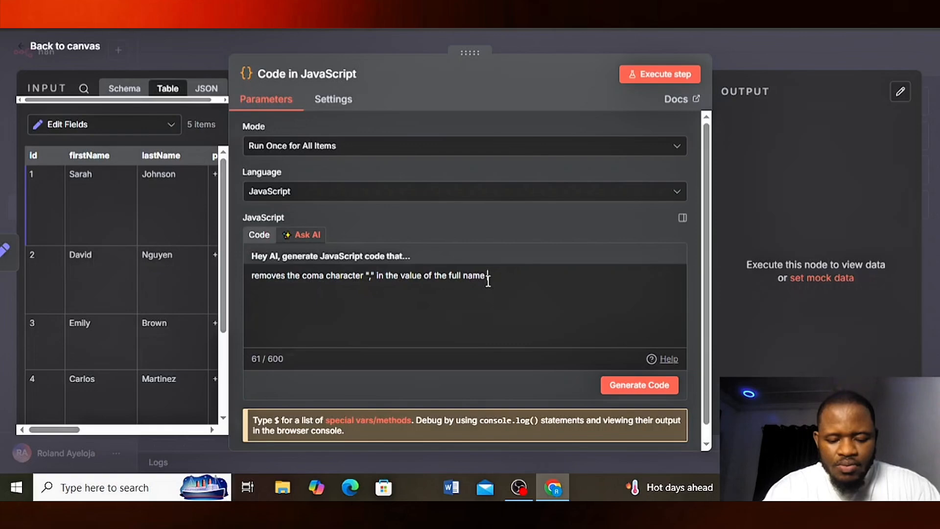
{"action": "type", "text": "field"}
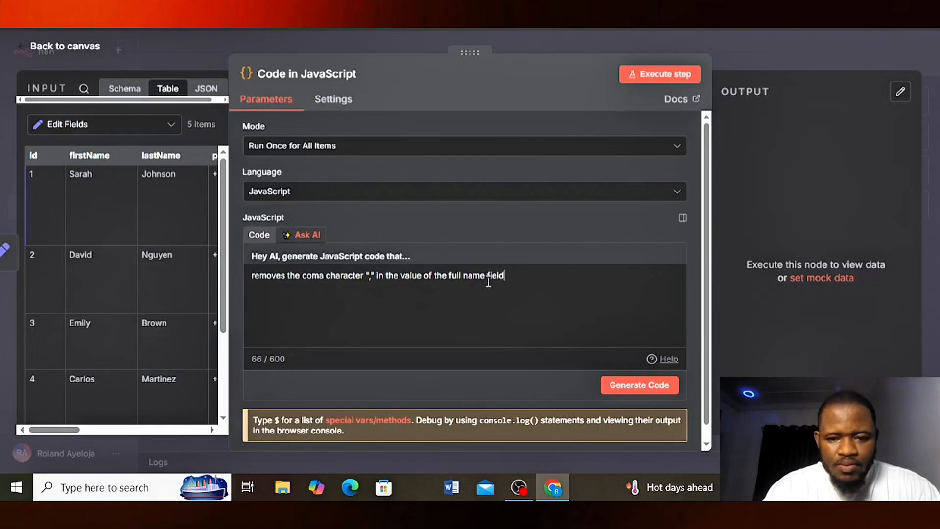
Step: Complete the AI code prompt with "of all incoming items" and generate the JavaScript code
{"action": "type", "text": " of all in"}
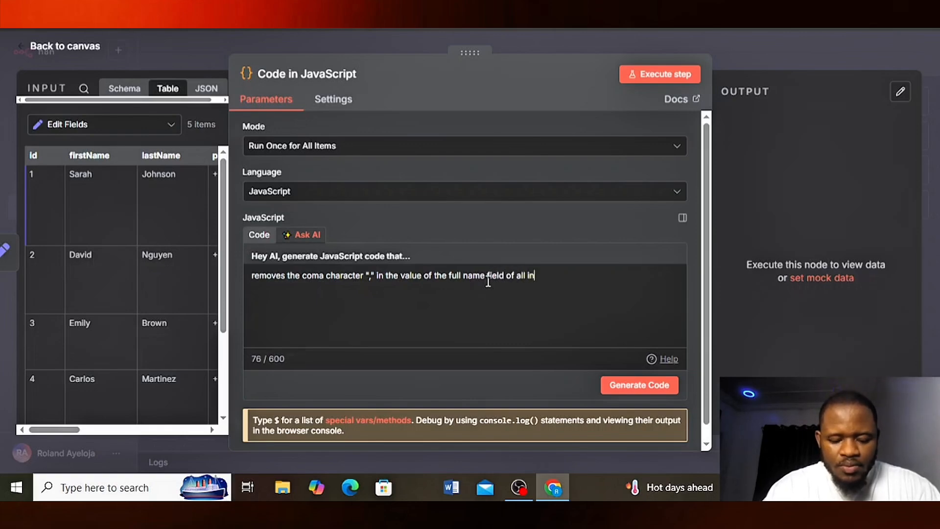
{"action": "type", "text": "coming item"}
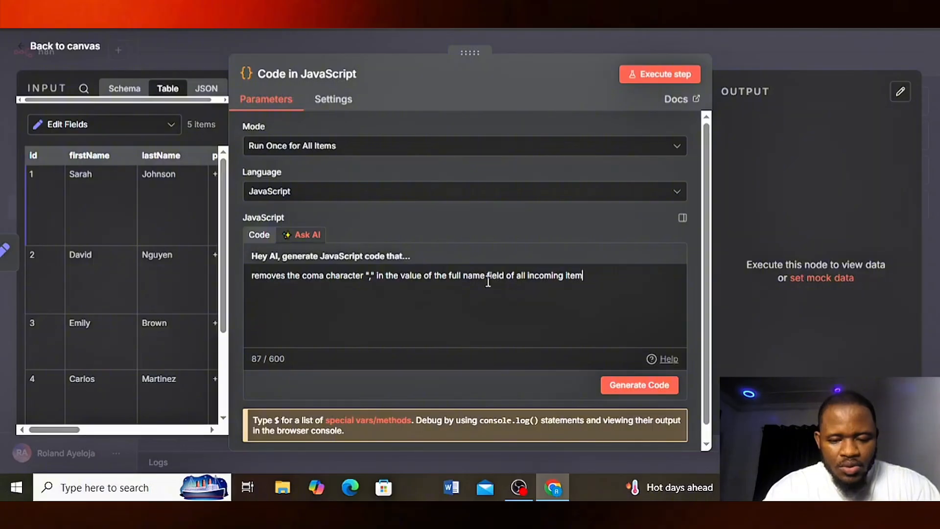
{"action": "type", "text": "s"}
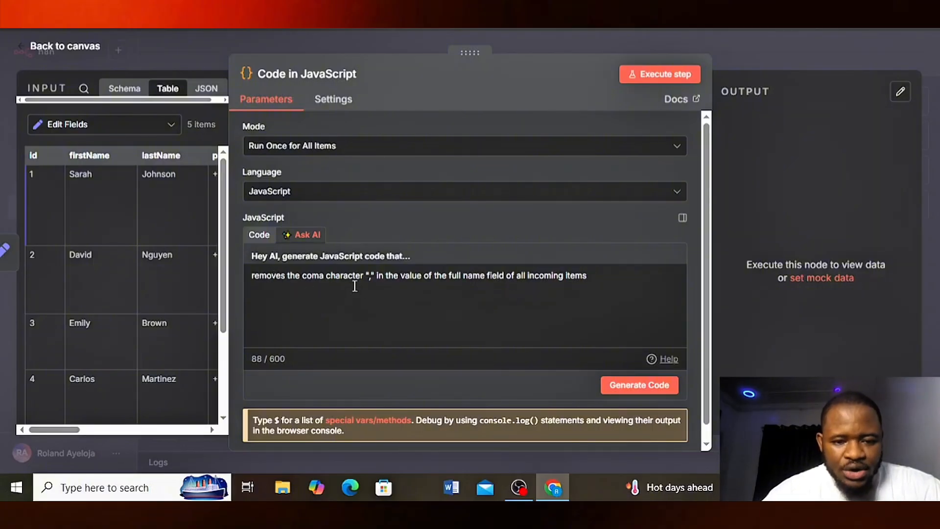
{"action": "scroll", "coordinate": [81, 236], "scroll_direction": "right", "scroll_amount": 10}
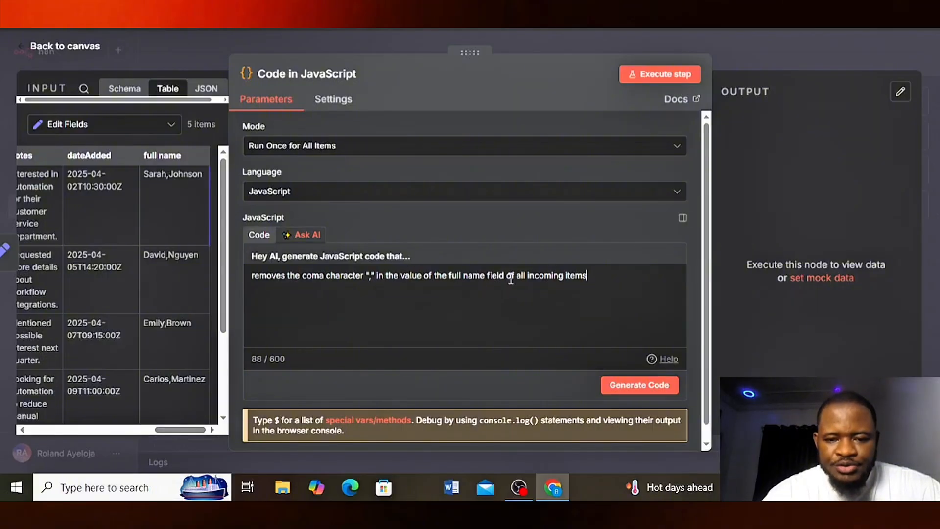
{"action": "left_click", "coordinate": [621, 378]}
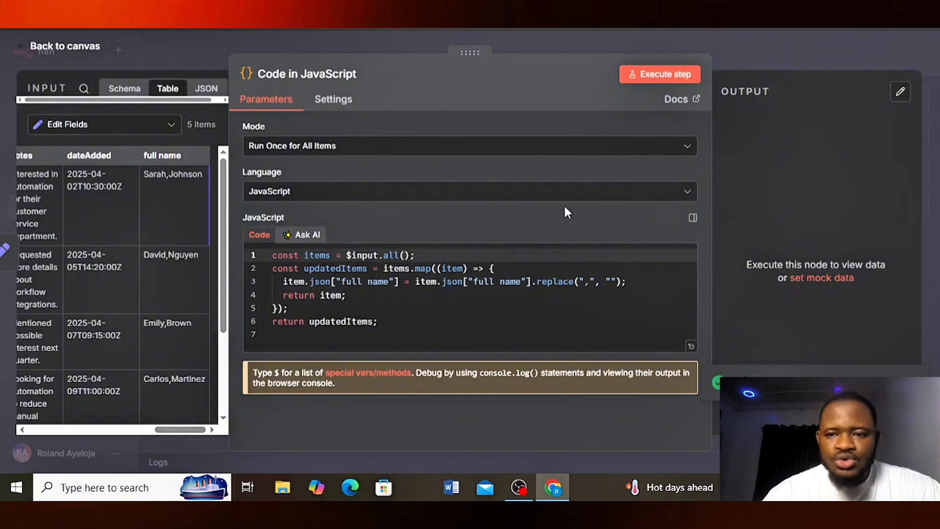
Step: Execute the Code in JavaScript node, compare the full name column in input and output, and return to the canvas
{"action": "left_click", "coordinate": [645, 74]}
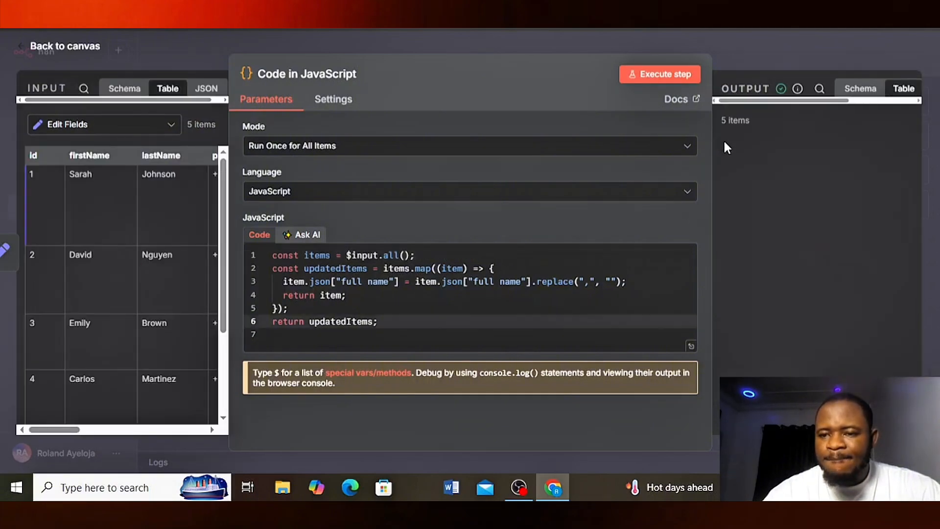
{"action": "scroll", "coordinate": [832, 167], "scroll_direction": "right", "scroll_amount": 5}
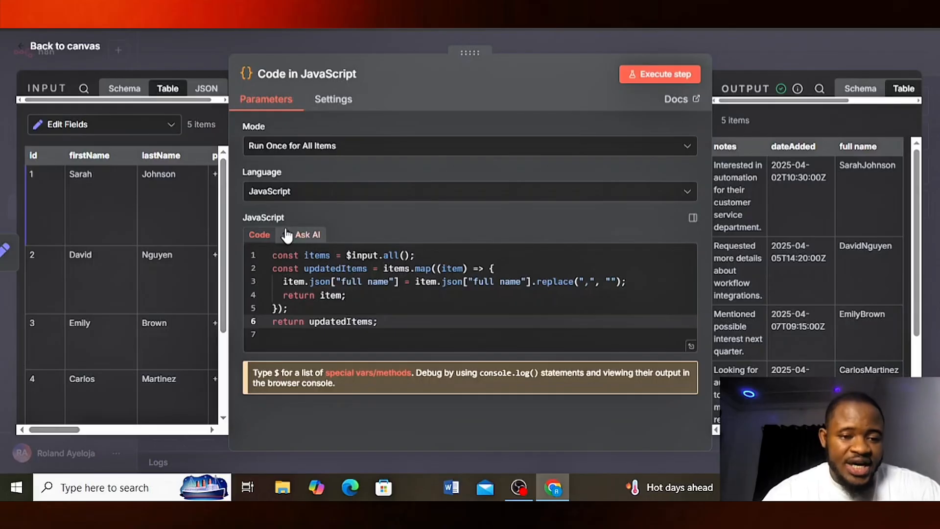
{"action": "scroll", "coordinate": [163, 243], "scroll_direction": "right", "scroll_amount": 3}
{"action": "scroll", "coordinate": [162, 242], "scroll_direction": "right", "scroll_amount": 6}
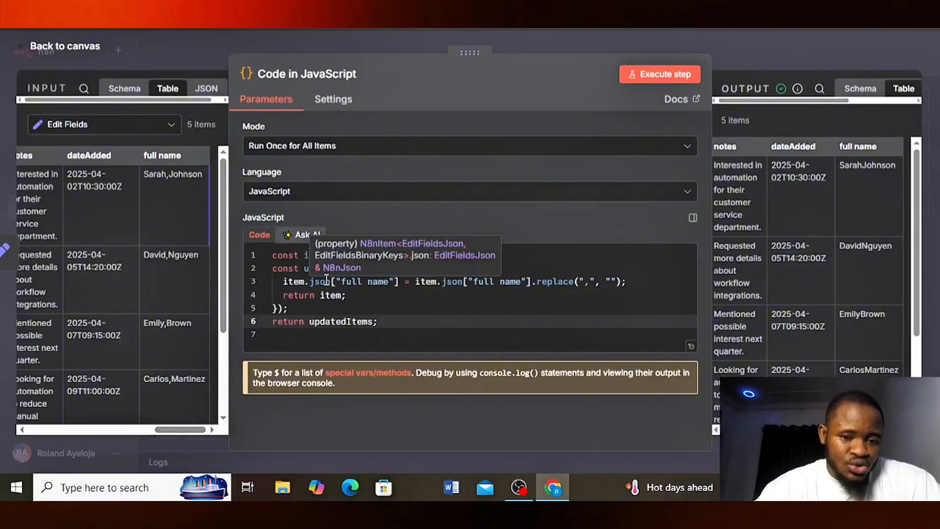
{"action": "left_click", "coordinate": [290, 237]}
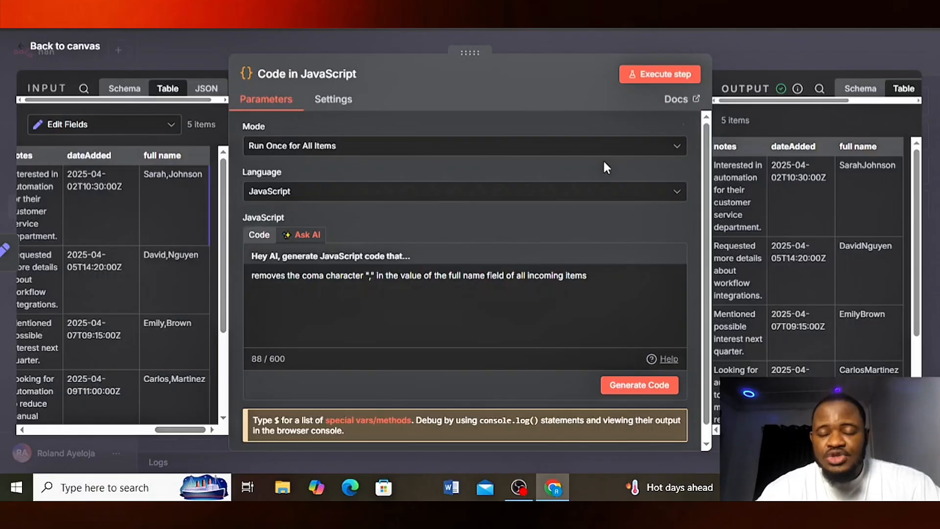
{"action": "left_click", "coordinate": [735, 66]}
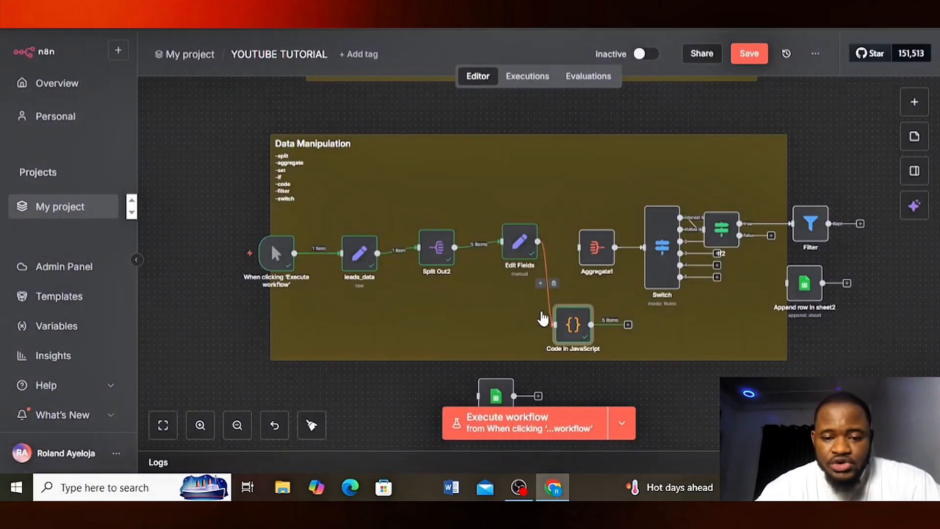
Step: Open the node library from the External connectivity area, search it for gmail, and clear the search
{"action": "scroll", "coordinate": [490, 335], "scroll_direction": "down", "scroll_amount": 5}
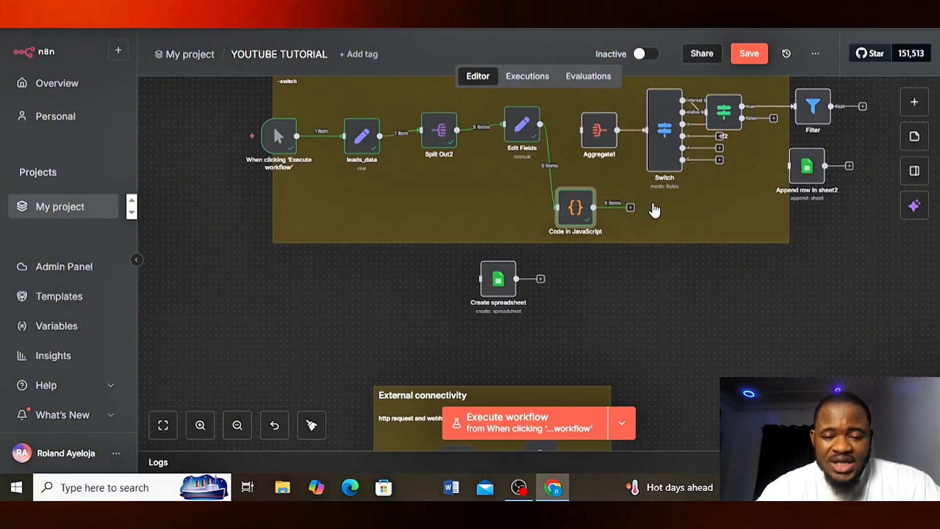
{"action": "scroll", "coordinate": [650, 267], "scroll_direction": "down", "scroll_amount": 6}
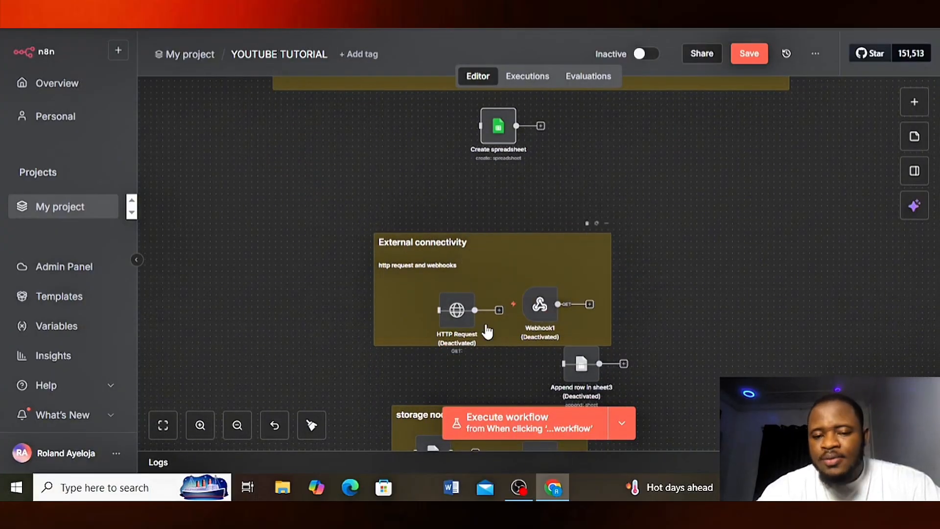
{"action": "left_click", "coordinate": [916, 102]}
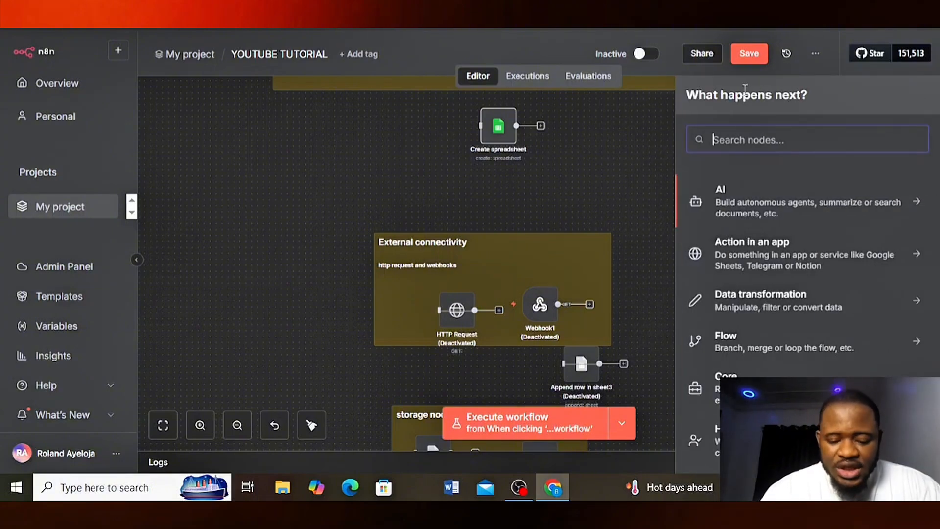
{"action": "type", "text": "gmail"}
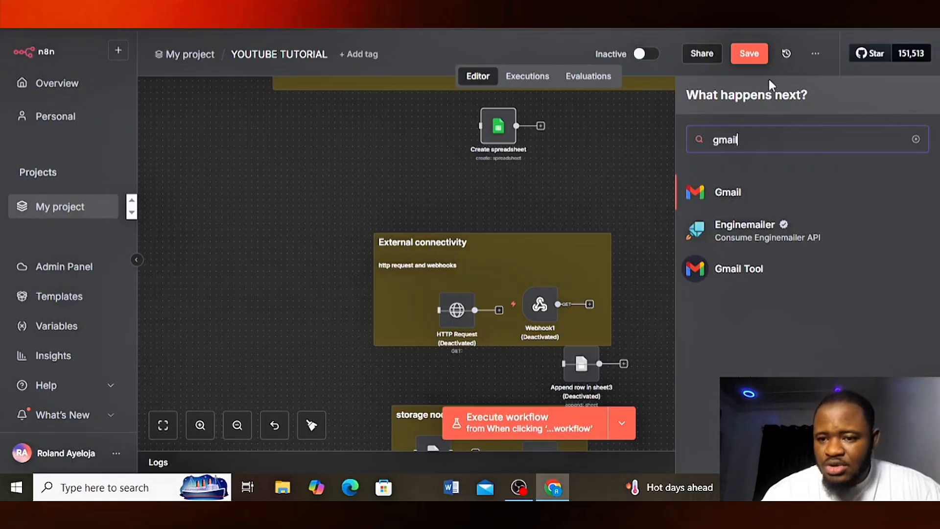
{"action": "key", "text": "BackSpace"}
{"action": "key", "text": "BackSpace"}
{"action": "key", "text": "BackSpace"}
{"action": "key", "text": "BackSpace"}
{"action": "key", "text": "BackSpace"}
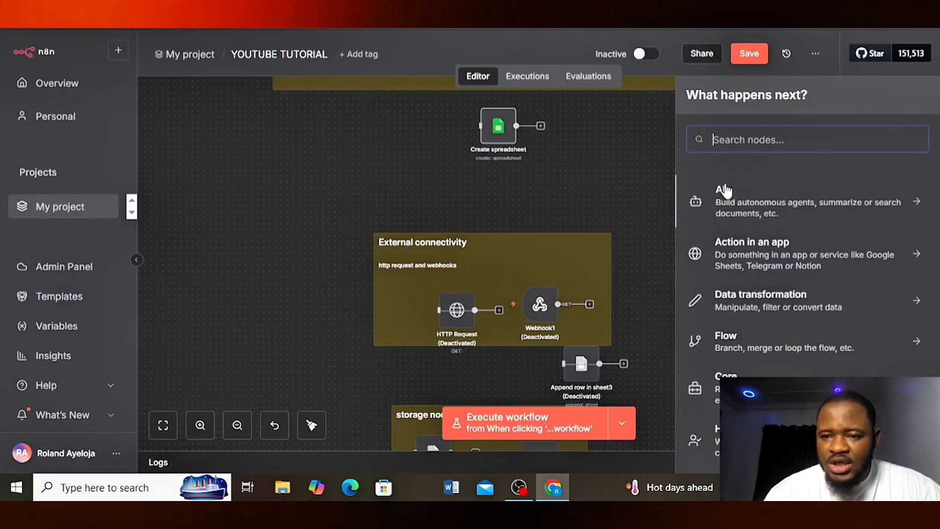
Step: Search the node library for notion and clear the search
{"action": "type", "text": "notion"}
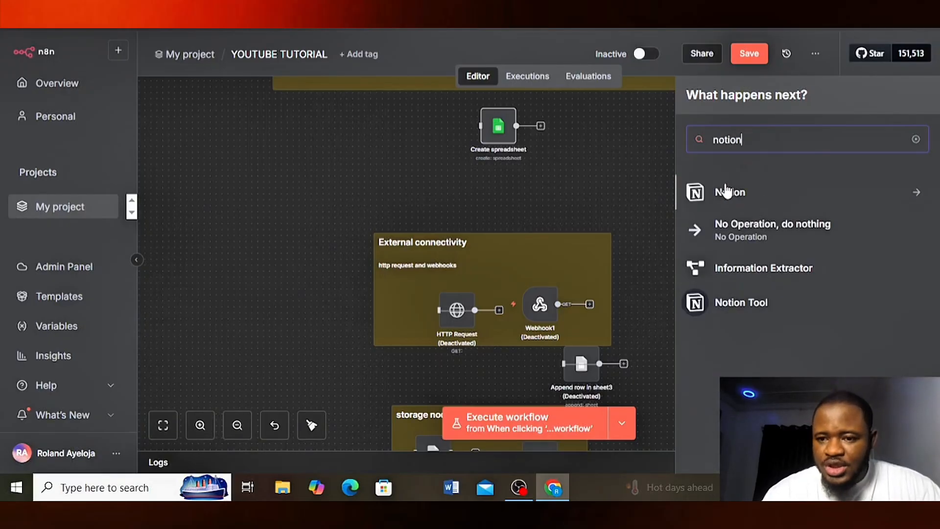
{"action": "key", "text": "BackSpace"}
{"action": "key", "text": "BackSpace"}
{"action": "key", "text": "BackSpace"}
{"action": "key", "text": "BackSpace"}
{"action": "key", "text": "BackSpace"}
{"action": "key", "text": "BackSpace"}
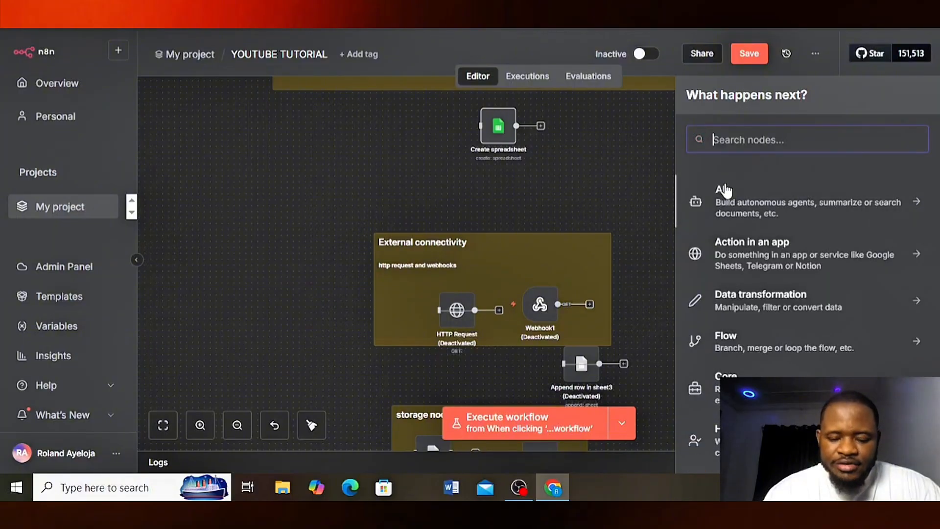
Step: Search the node library for driv and x, clearing each search
{"action": "type", "text": "drive"}
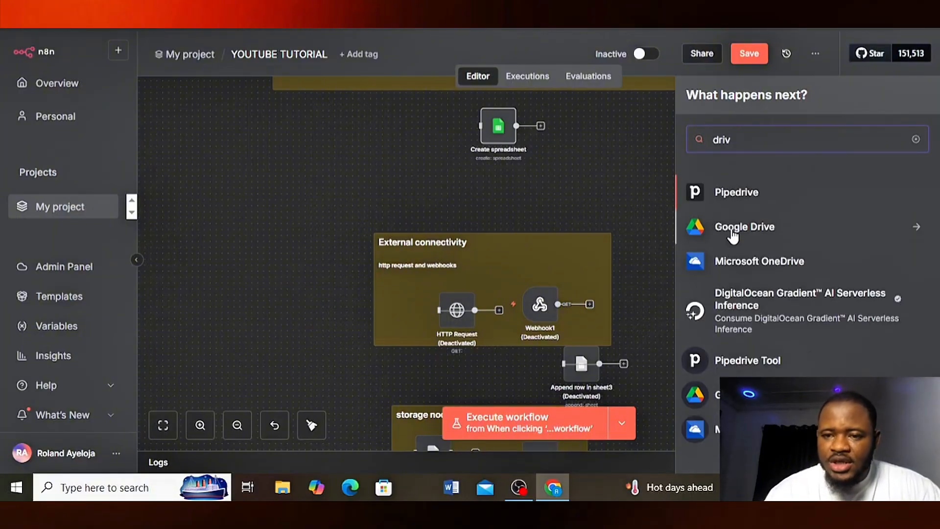
{"action": "key", "text": "BackSpace"}
{"action": "key", "text": "BackSpace"}
{"action": "key", "text": "BackSpace"}
{"action": "key", "text": "BackSpace"}
{"action": "type", "text": "x"}
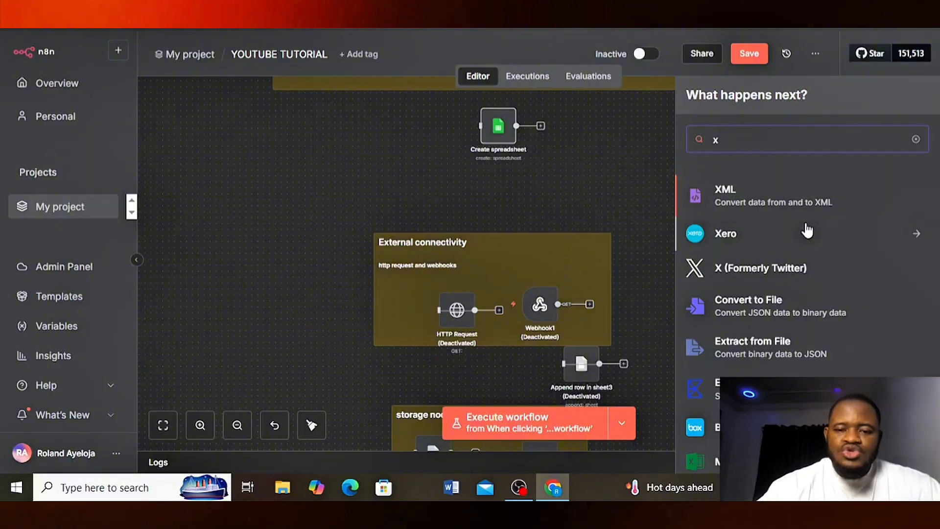
{"action": "key", "text": "BackSpace"}
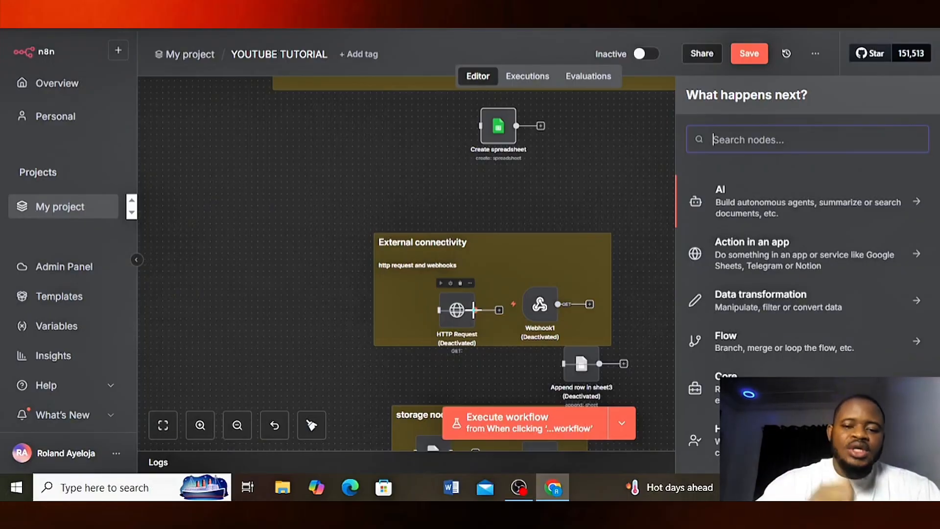
Step: Open the HTTP Request node in the External connectivity group to examine its parameters, and return to the canvas
{"action": "left_click", "coordinate": [465, 306]}
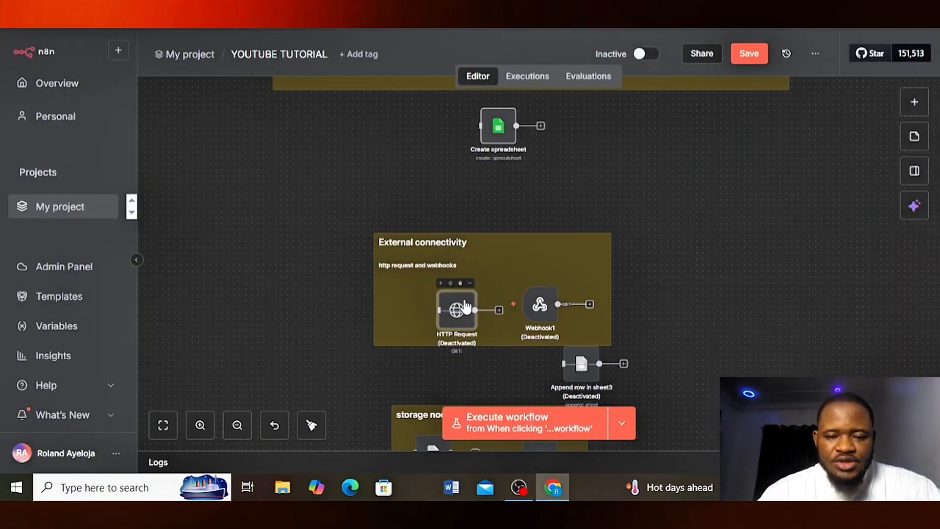
{"action": "double_click", "coordinate": [464, 304]}
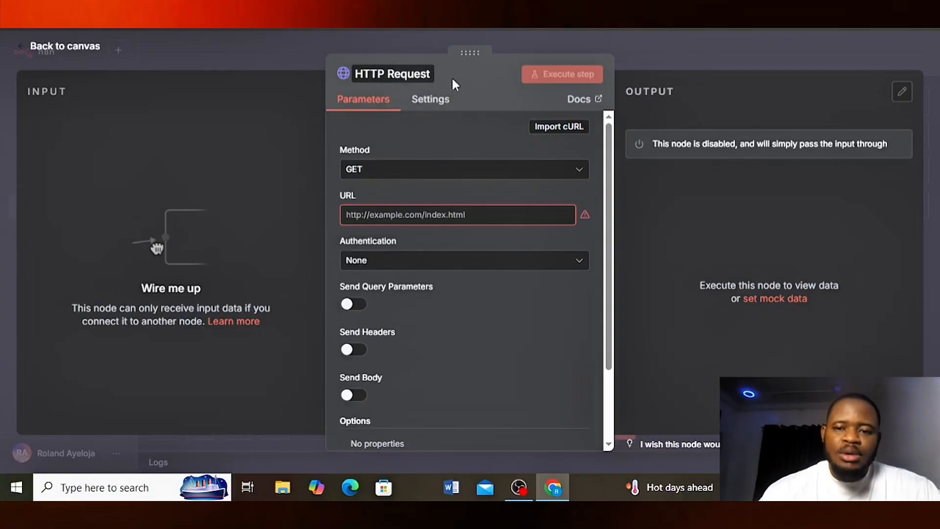
{"action": "left_click", "coordinate": [738, 56]}
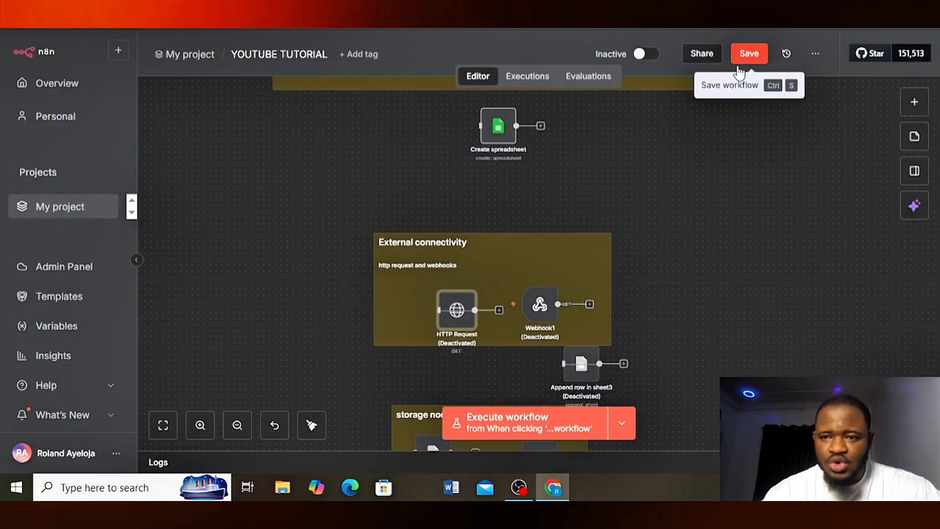
{"action": "scroll", "coordinate": [611, 172], "scroll_direction": "down", "scroll_amount": 2}
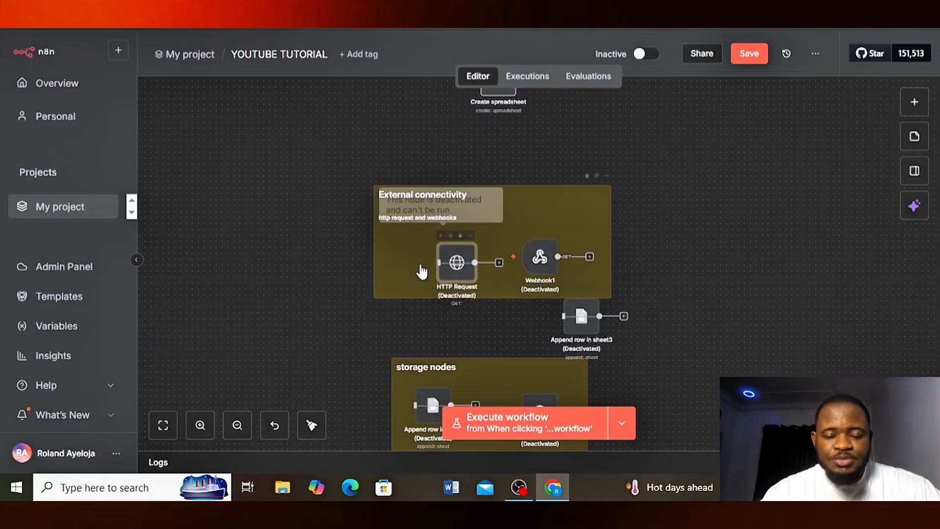
{"action": "mouse_move", "coordinate": [445, 263]}
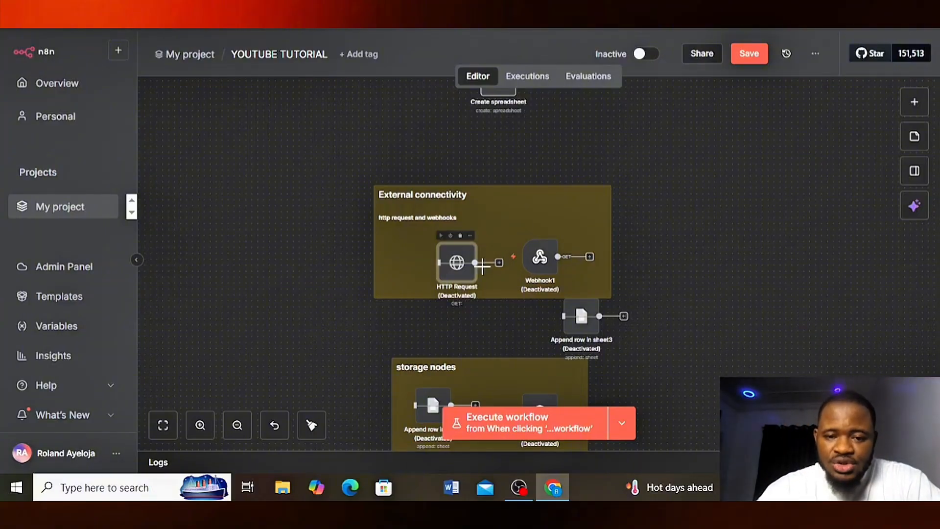
{"action": "mouse_move", "coordinate": [473, 245]}
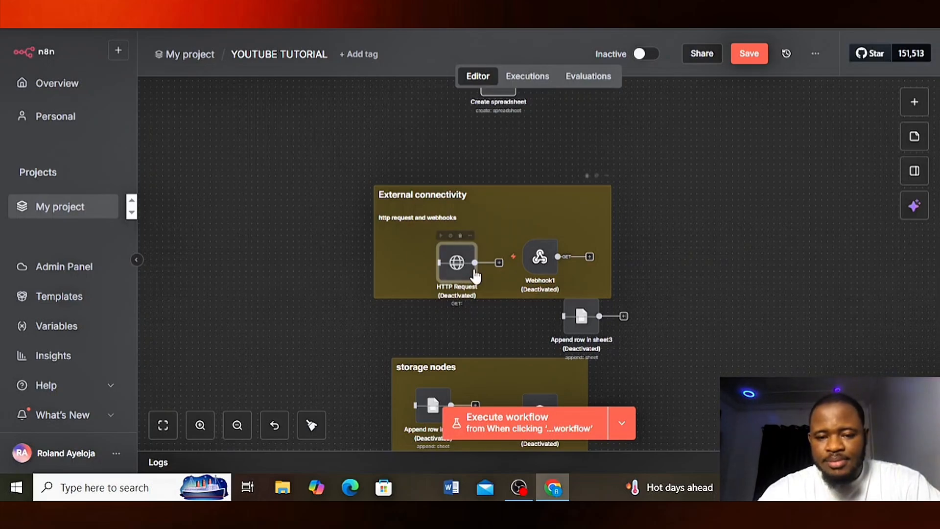
{"action": "scroll", "coordinate": [452, 298], "scroll_direction": "down", "scroll_amount": 4}
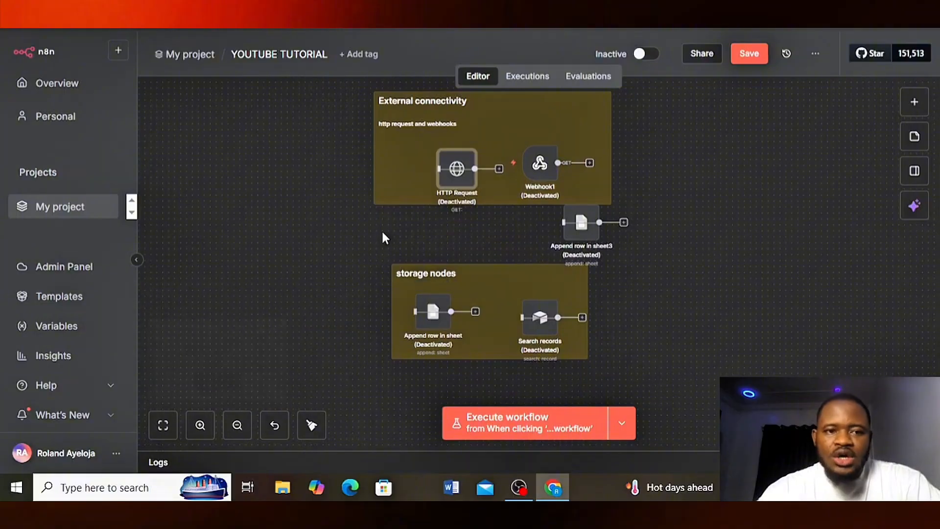
Step: Switch to the whiteboard diagram to view the schedule trigger, Google Sheet and X flow, and return to the n8n workflow
{"action": "key", "text": "ctrl+Tab"}
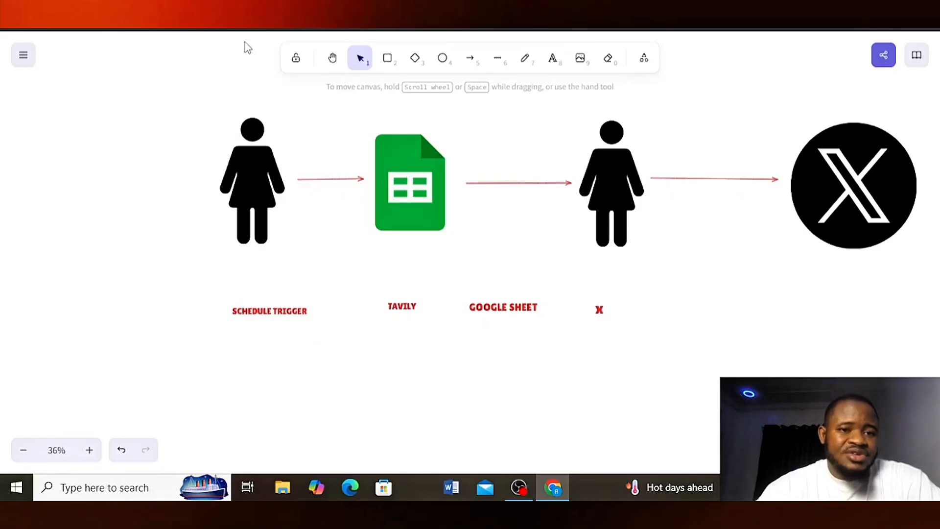
{"action": "mouse_move", "coordinate": [220, 20]}
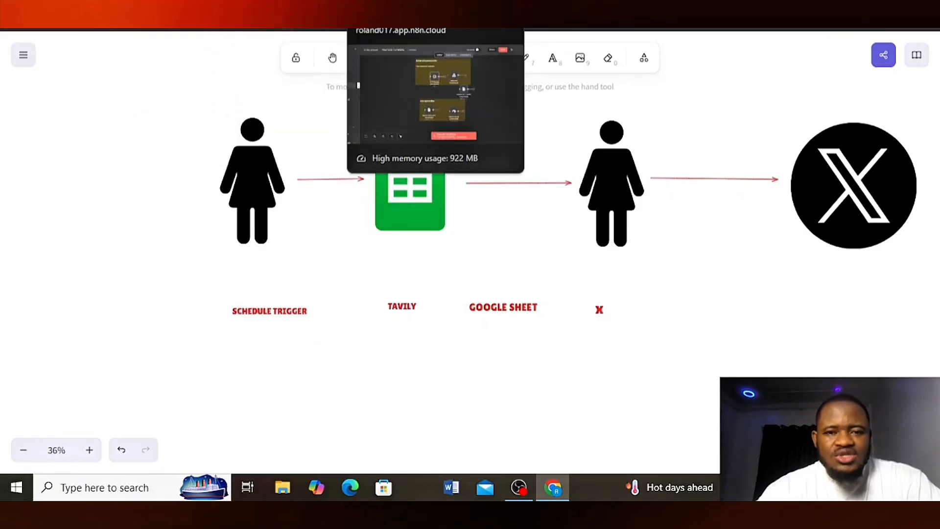
{"action": "left_click", "coordinate": [386, 15]}
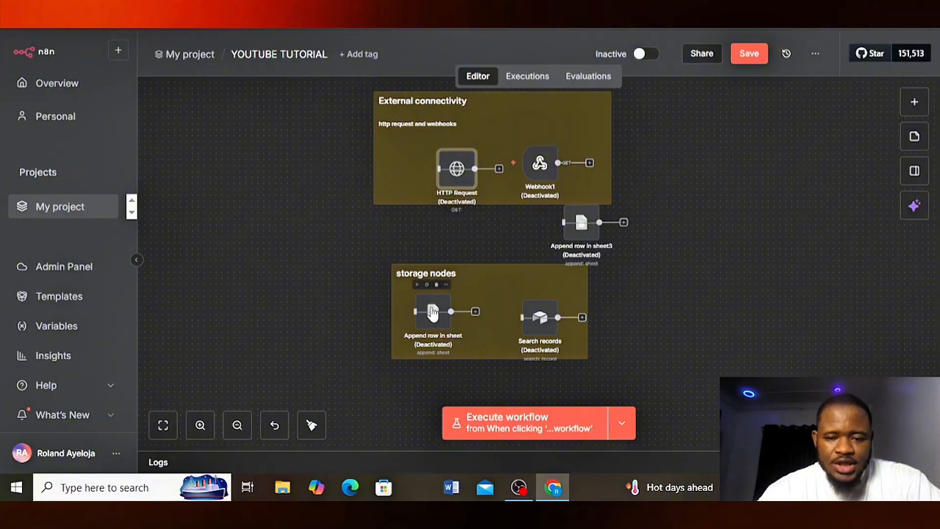
Step: Activate the Append row in sheet and Search records nodes in the storage nodes group
{"action": "left_click", "coordinate": [427, 284]}
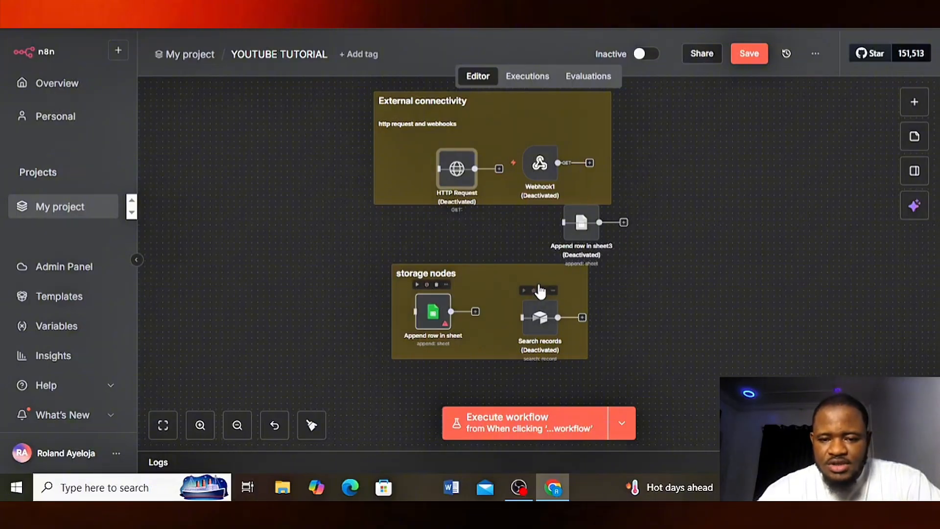
{"action": "left_click", "coordinate": [534, 291]}
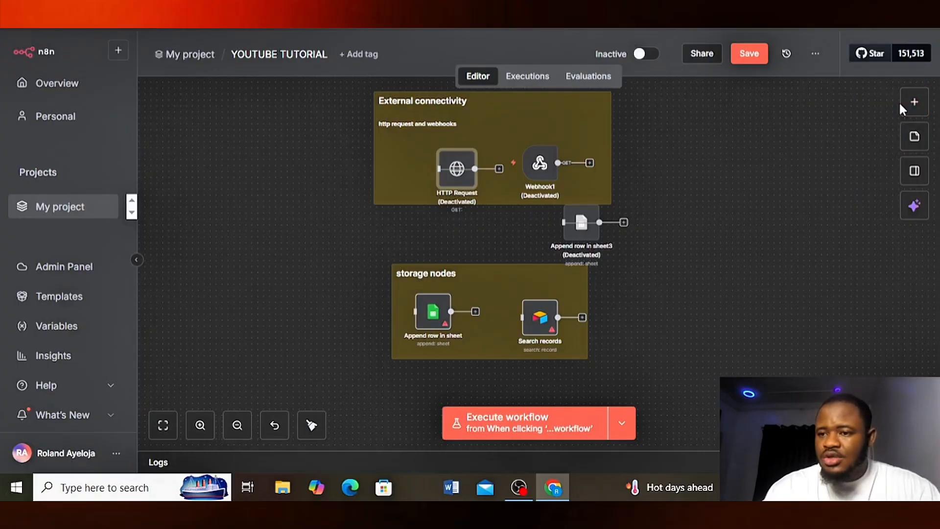
Step: Search the node library for sheet, examine the available Google Sheets actions, and clear the search
{"action": "left_click", "coordinate": [922, 103]}
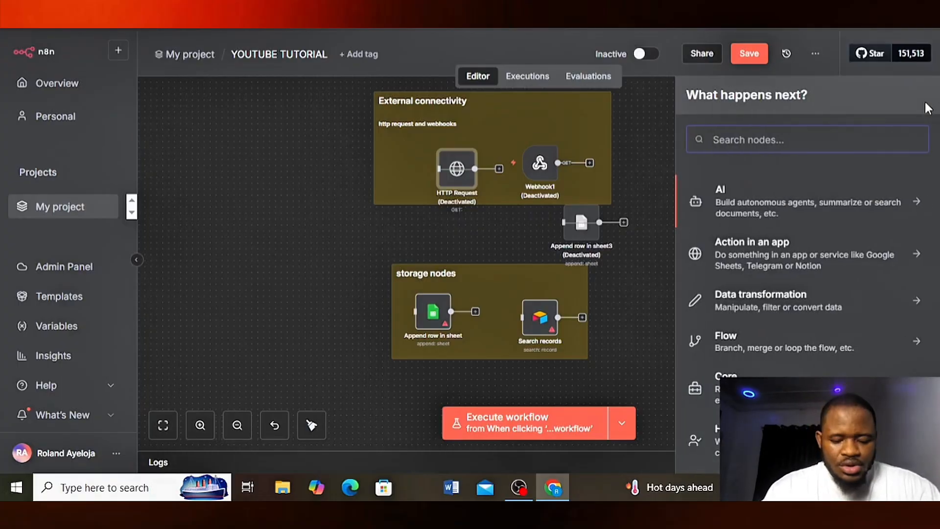
{"action": "type", "text": "sheet"}
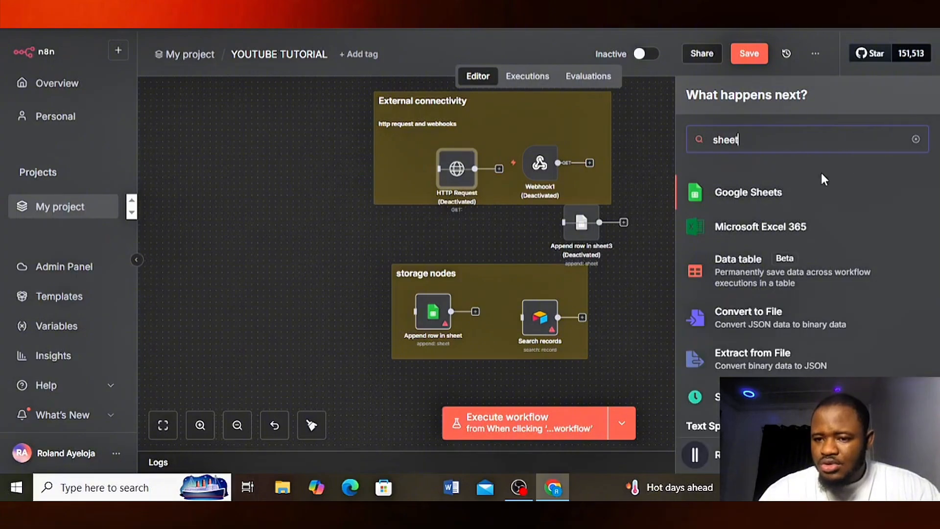
{"action": "left_click", "coordinate": [792, 194]}
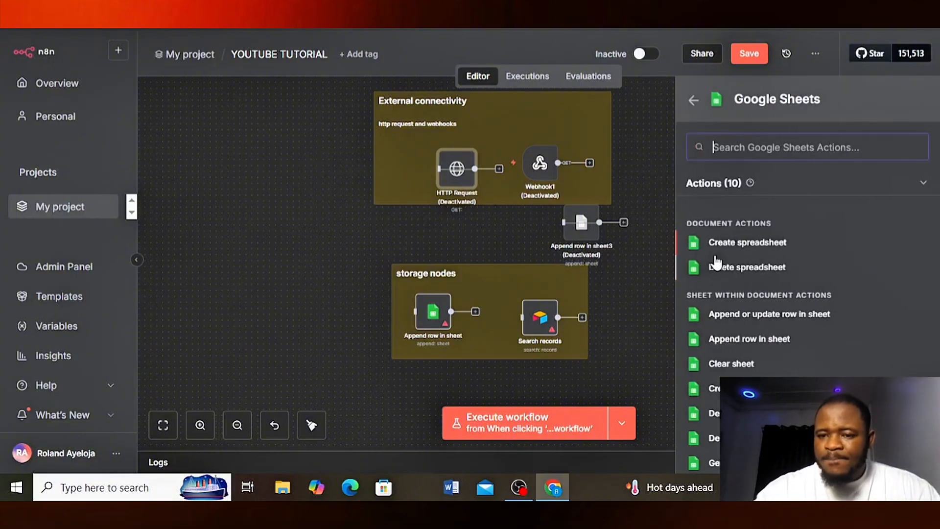
{"action": "scroll", "coordinate": [713, 254], "scroll_direction": "down", "scroll_amount": 1}
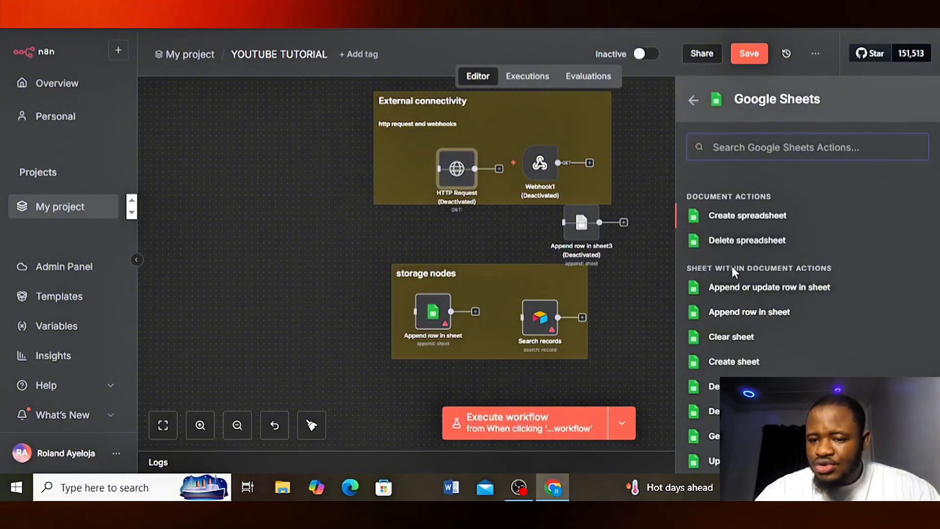
{"action": "scroll", "coordinate": [732, 266], "scroll_direction": "down", "scroll_amount": 2}
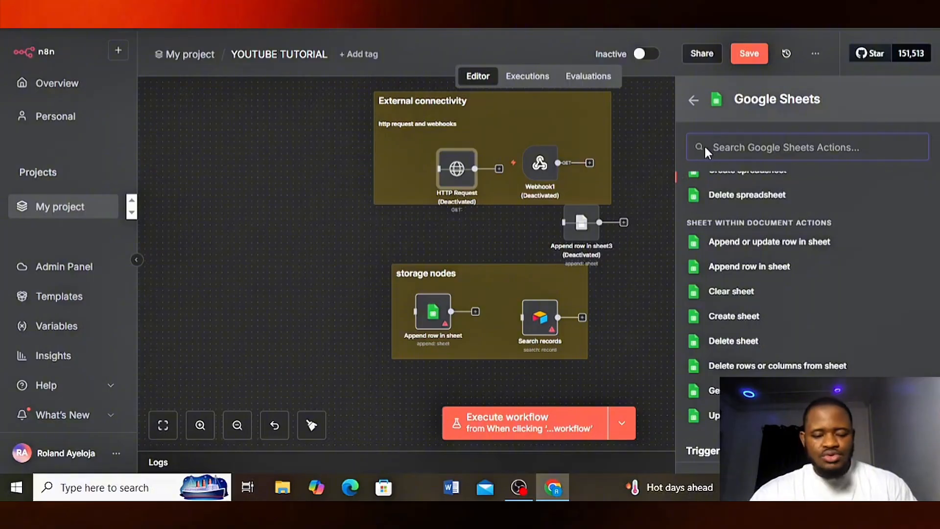
{"action": "left_click", "coordinate": [693, 99]}
{"action": "key", "text": "BackSpace"}
{"action": "key", "text": "BackSpace"}
{"action": "key", "text": "BackSpace"}
{"action": "key", "text": "BackSpace"}
{"action": "key", "text": "BackSpace"}
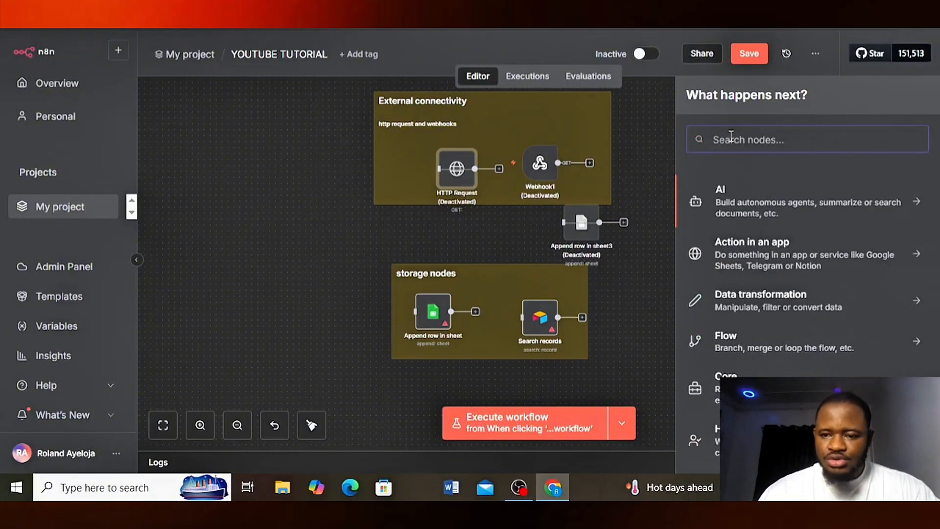
Step: Search the node library for airtable, view the Airtable actions, and clear the search
{"action": "type", "text": "airtable"}
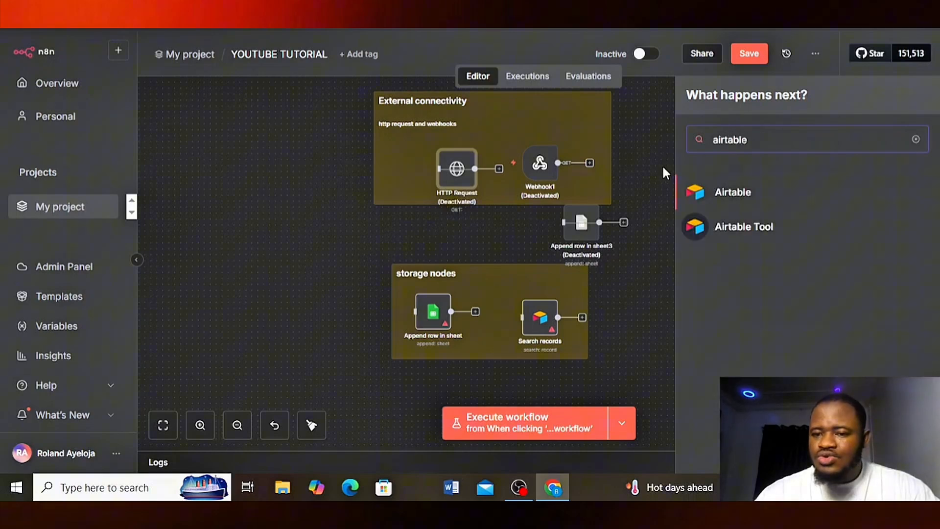
{"action": "left_click", "coordinate": [720, 192]}
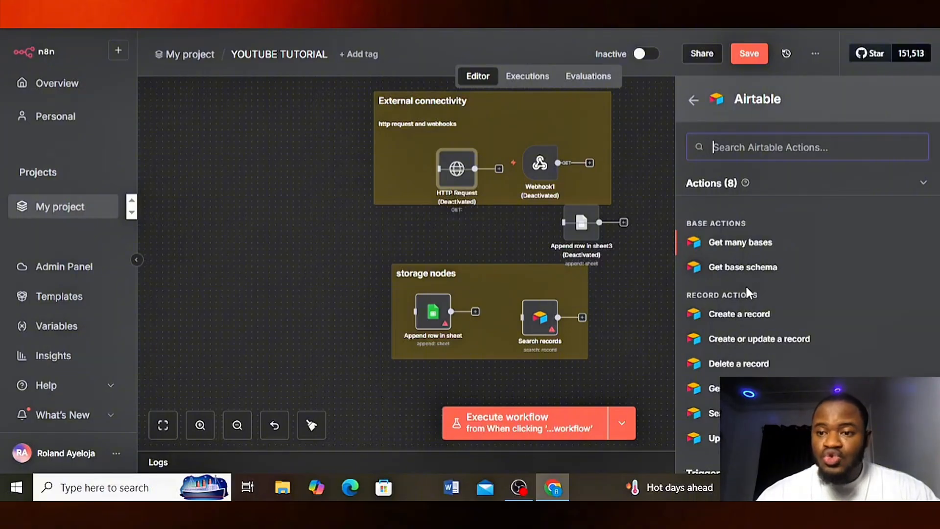
{"action": "left_click", "coordinate": [693, 101]}
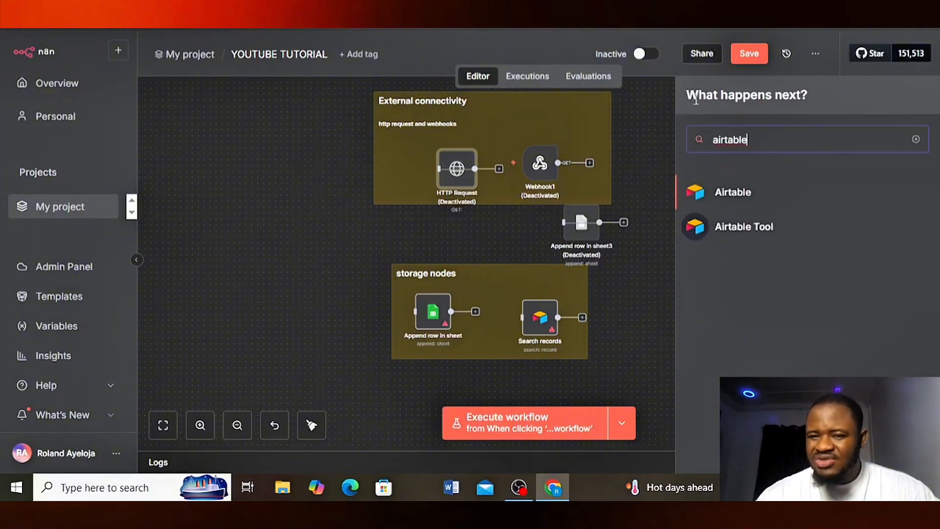
{"action": "key", "text": "BackSpace"}
{"action": "key", "text": "BackSpace"}
{"action": "key", "text": "BackSpace"}
{"action": "key", "text": "BackSpace"}
{"action": "key", "text": "BackSpace"}
{"action": "key", "text": "BackSpace"}
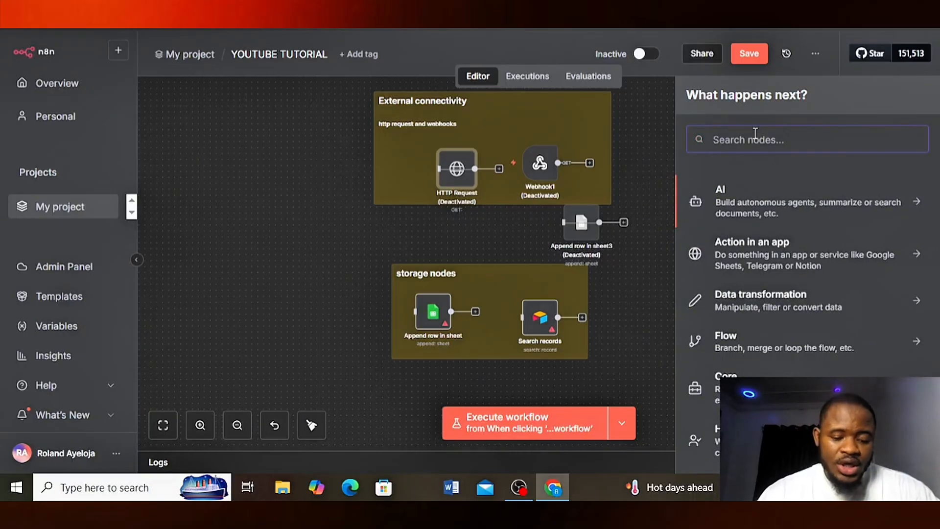
Step: Search the node library for ai, replace the search with notion, and close the library
{"action": "type", "text": "ai"}
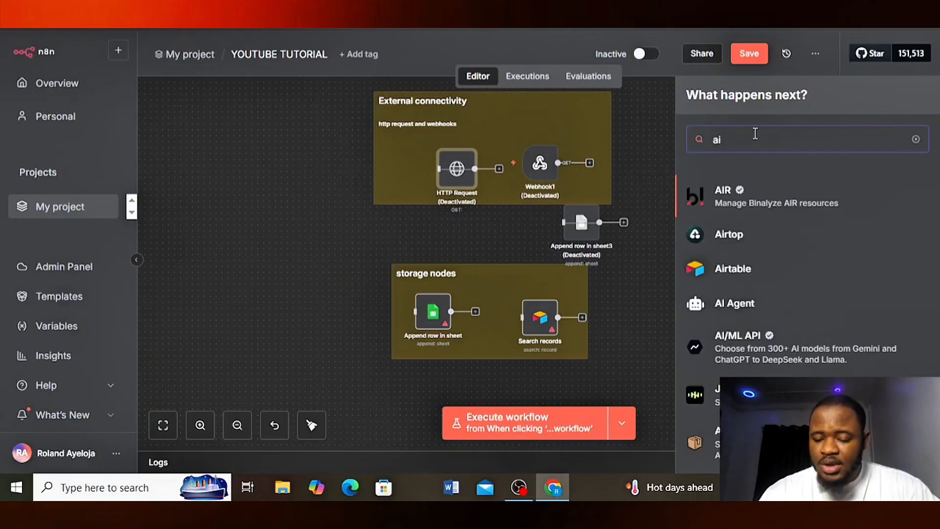
{"action": "key", "text": "BackSpace"}
{"action": "key", "text": "BackSpace"}
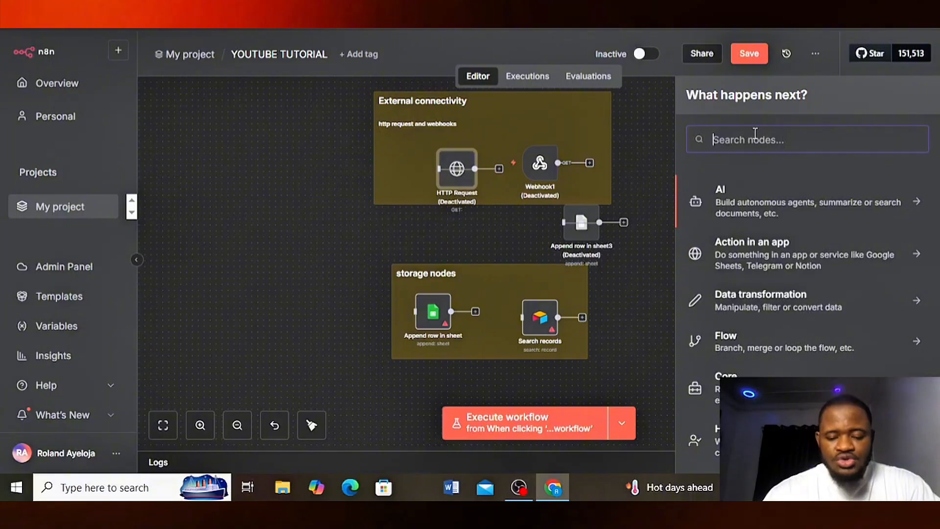
{"action": "type", "text": "notion"}
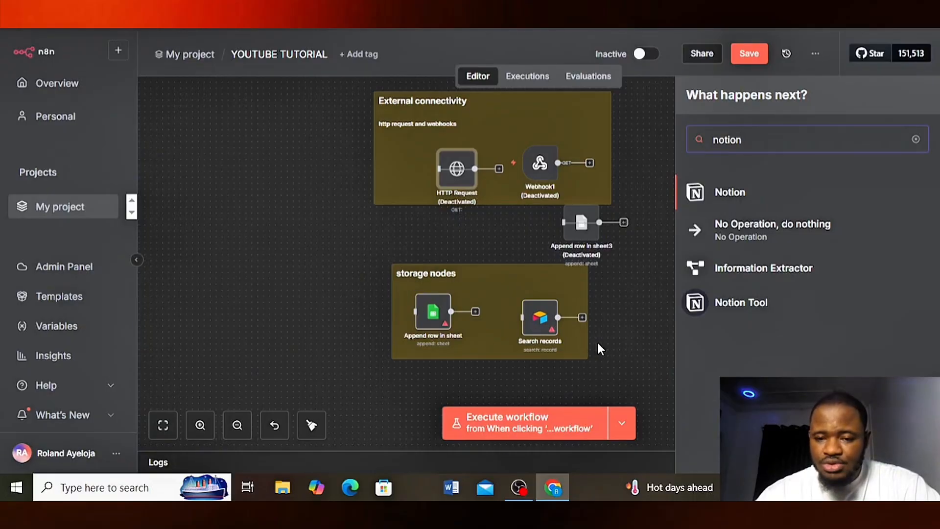
{"action": "scroll", "coordinate": [597, 340], "scroll_direction": "down", "scroll_amount": 5}
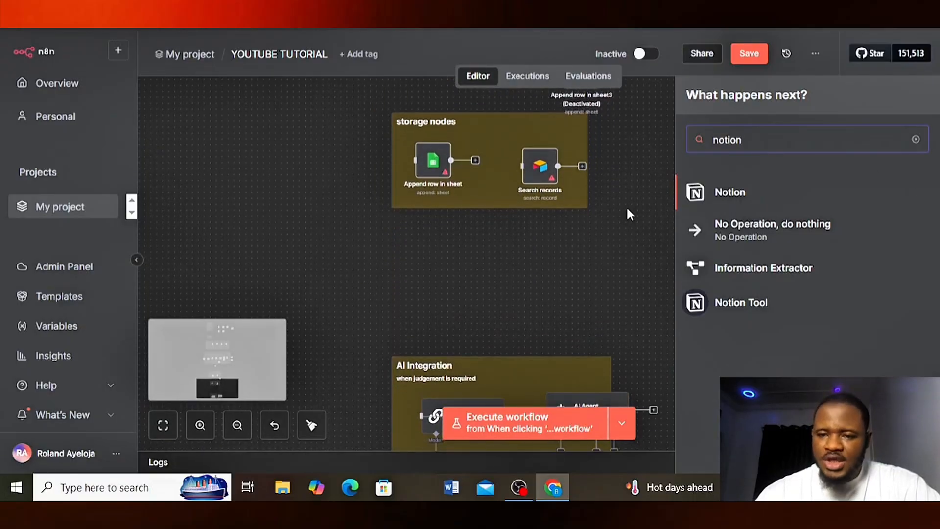
{"action": "left_click", "coordinate": [606, 231]}
Step: Activate the Basic LLM Chain and AI Agent nodes in the AI Integration group
{"action": "scroll", "coordinate": [647, 267], "scroll_direction": "down", "scroll_amount": 3}
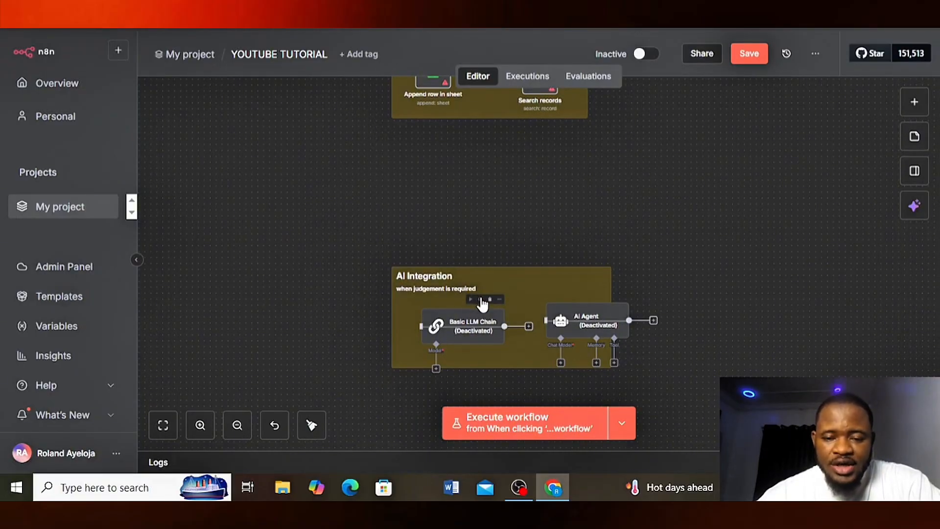
{"action": "left_click", "coordinate": [480, 300]}
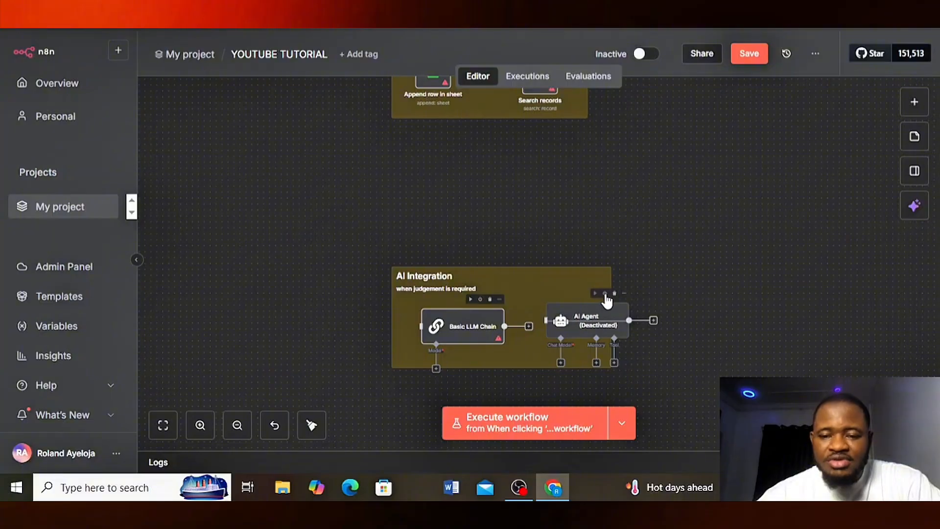
{"action": "left_click", "coordinate": [605, 293]}
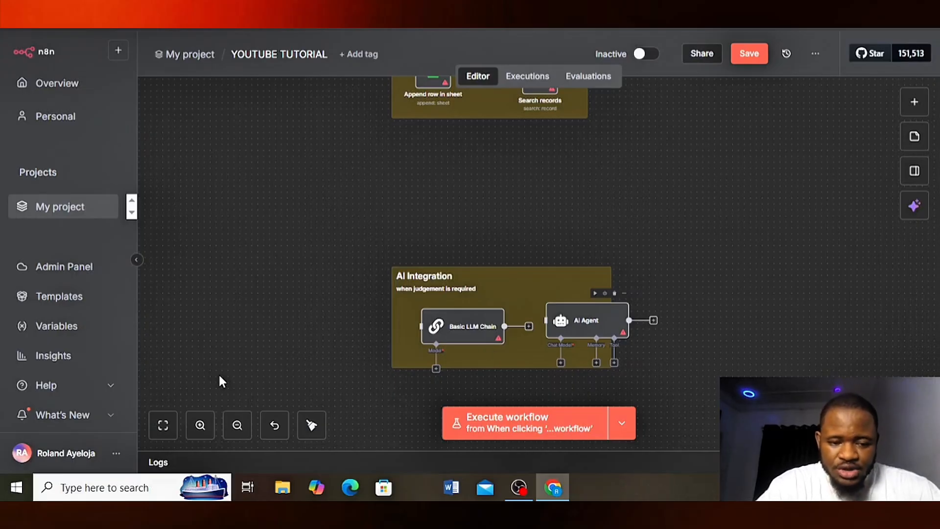
Step: Attach an OpenAI Chat Model to the Basic LLM Chain node's model input and return to the canvas
{"action": "key", "text": "plus"}
{"action": "key", "text": "plus"}
{"action": "scroll", "coordinate": [251, 287], "scroll_direction": "down", "scroll_amount": 3}
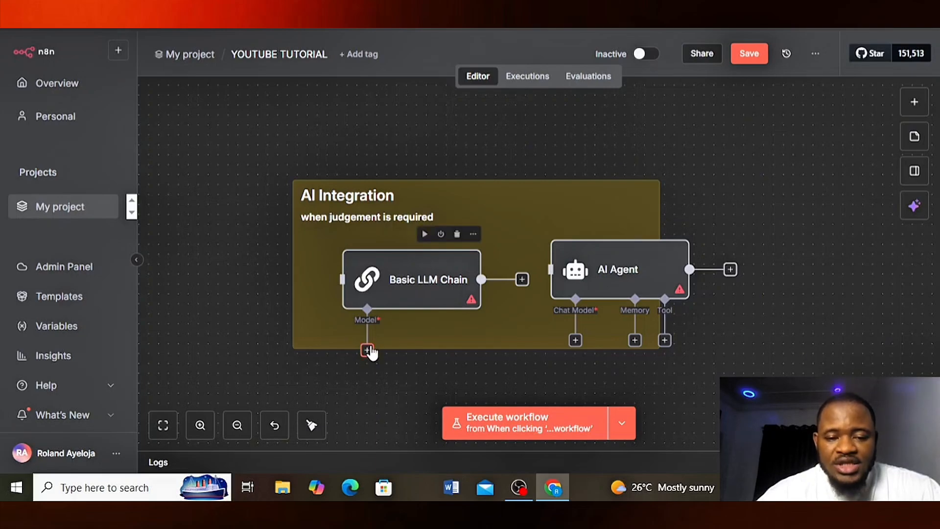
{"action": "left_click", "coordinate": [575, 340]}
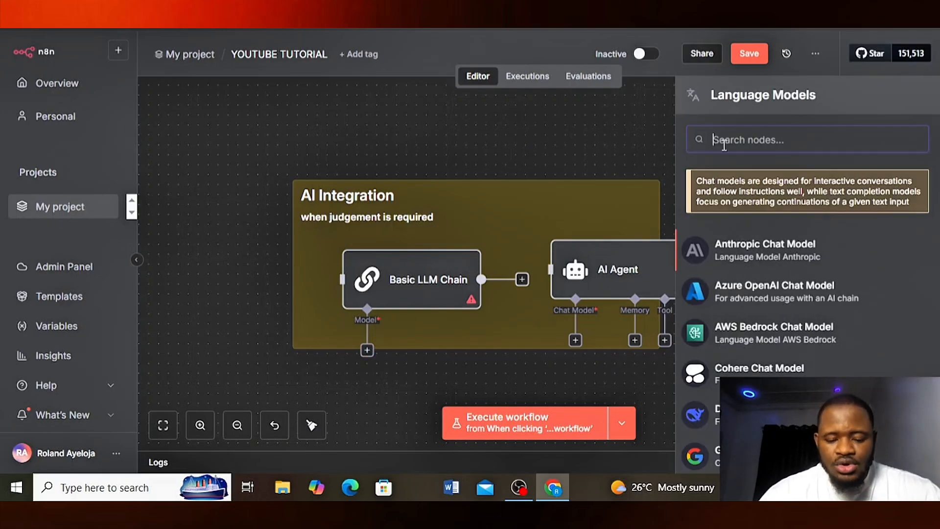
{"action": "type", "text": "open"}
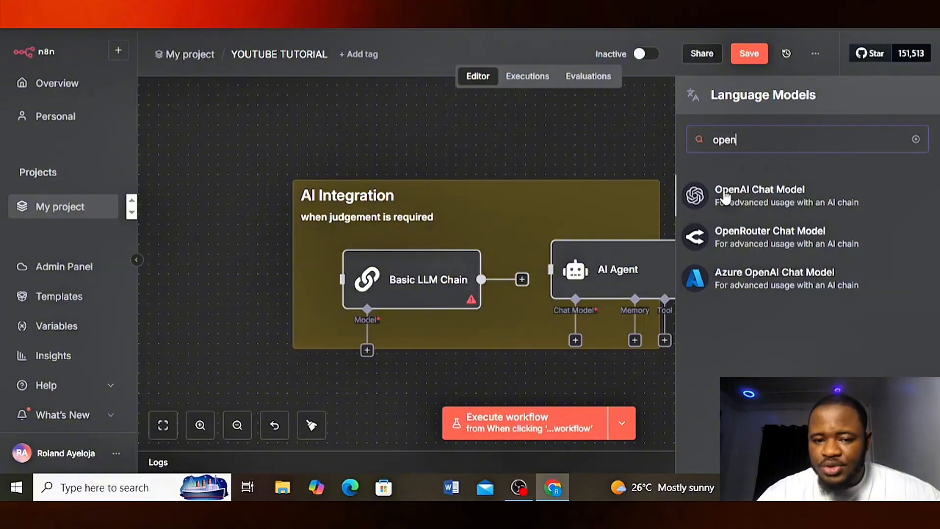
{"action": "left_click", "coordinate": [697, 211]}
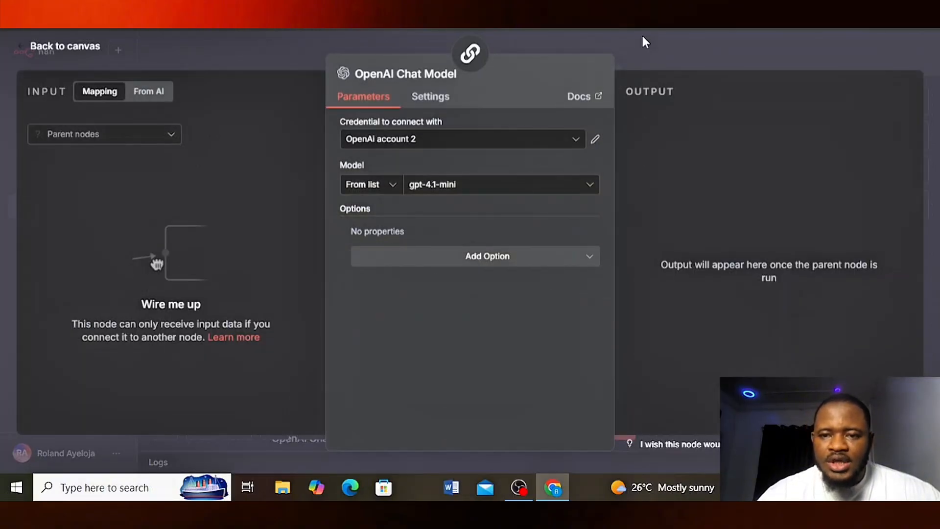
{"action": "left_click", "coordinate": [642, 36]}
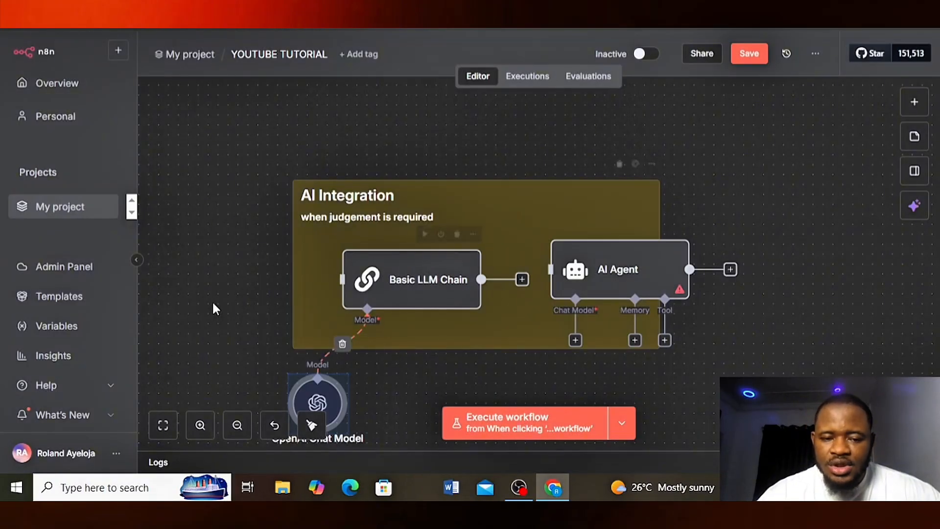
{"action": "scroll", "coordinate": [189, 301], "scroll_direction": "down", "scroll_amount": 1}
{"action": "scroll", "coordinate": [189, 301], "scroll_direction": "down", "scroll_amount": 3}
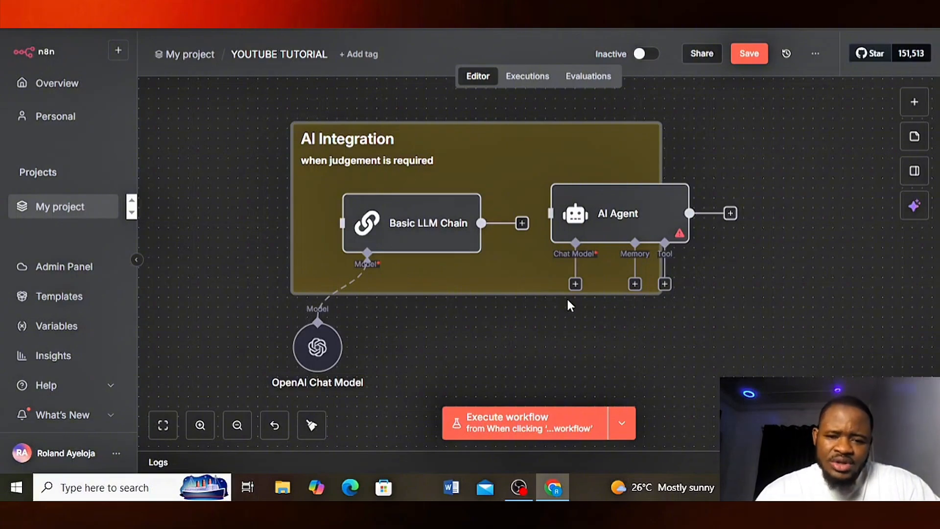
Step: View the memory options offered for the AI Agent node and close the list without adding one
{"action": "mouse_move", "coordinate": [422, 233]}
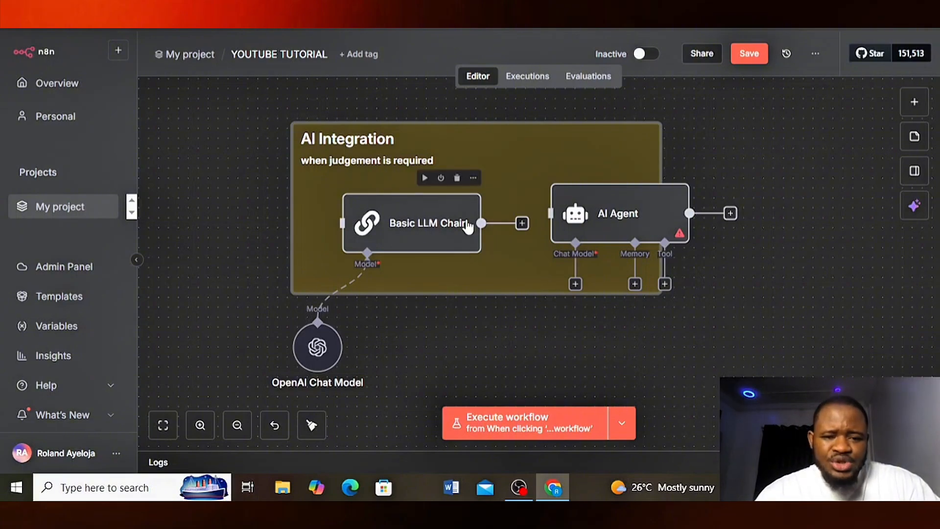
{"action": "mouse_move", "coordinate": [560, 225]}
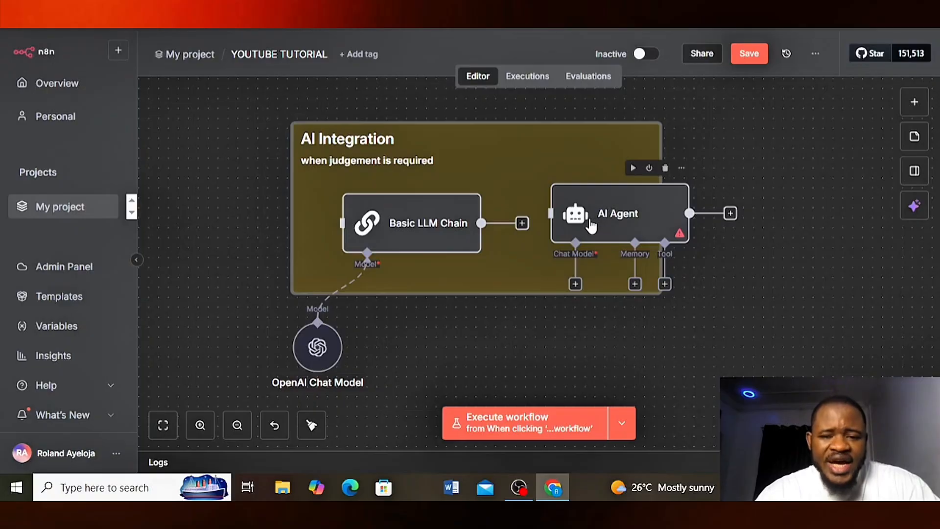
{"action": "left_click", "coordinate": [635, 284]}
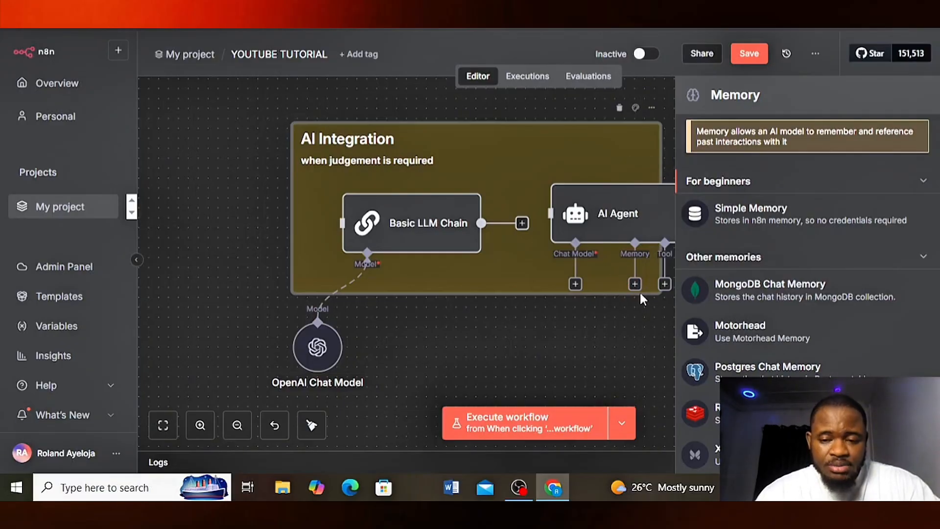
{"action": "left_click", "coordinate": [653, 331]}
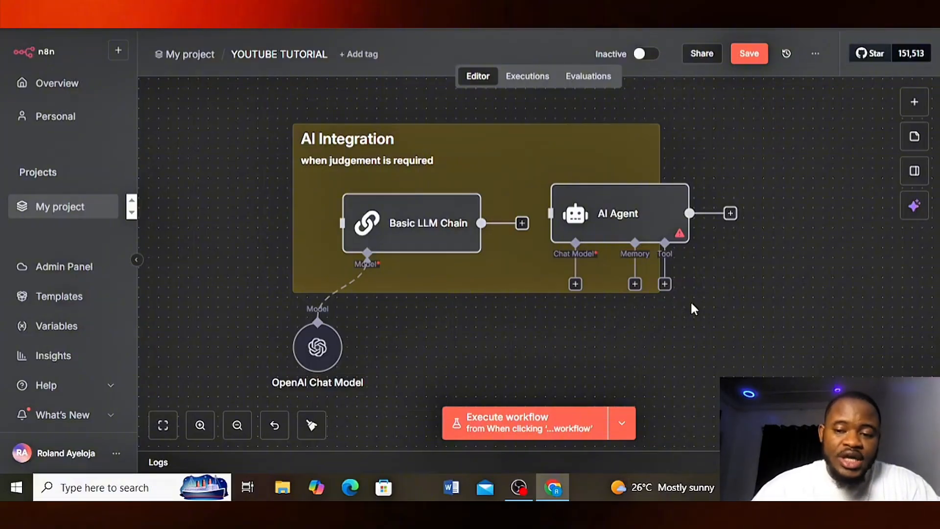
Step: Attach a Gmail Tool to the AI Agent node, review its send-message parameters, and return to the canvas
{"action": "left_click", "coordinate": [664, 285]}
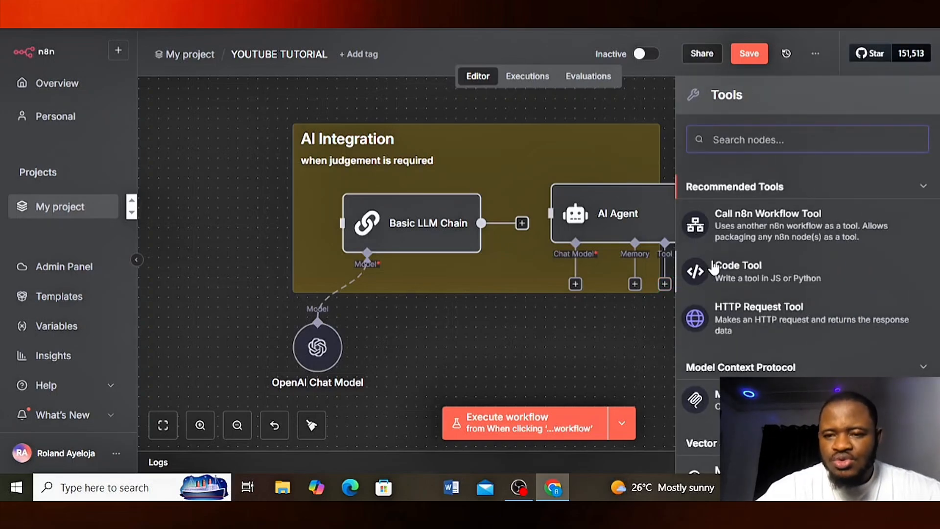
{"action": "type", "text": "gmail"}
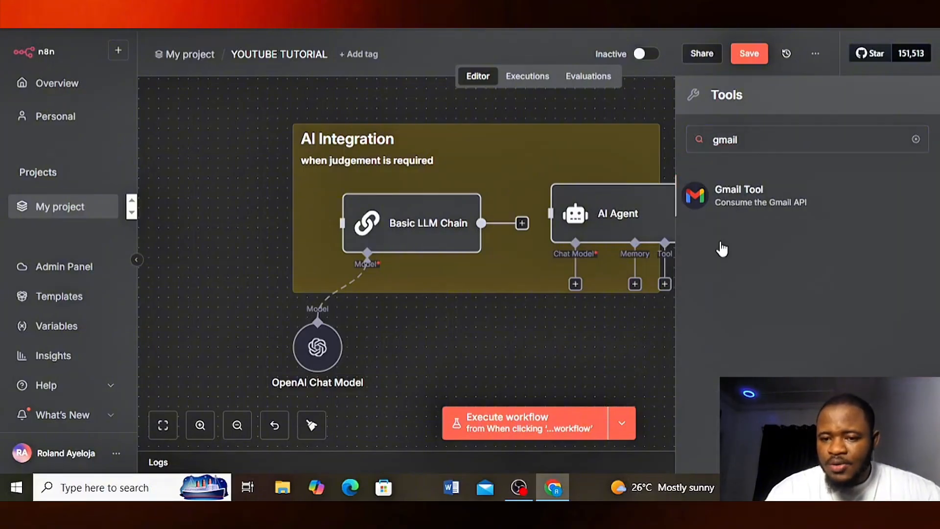
{"action": "key", "text": "Return"}
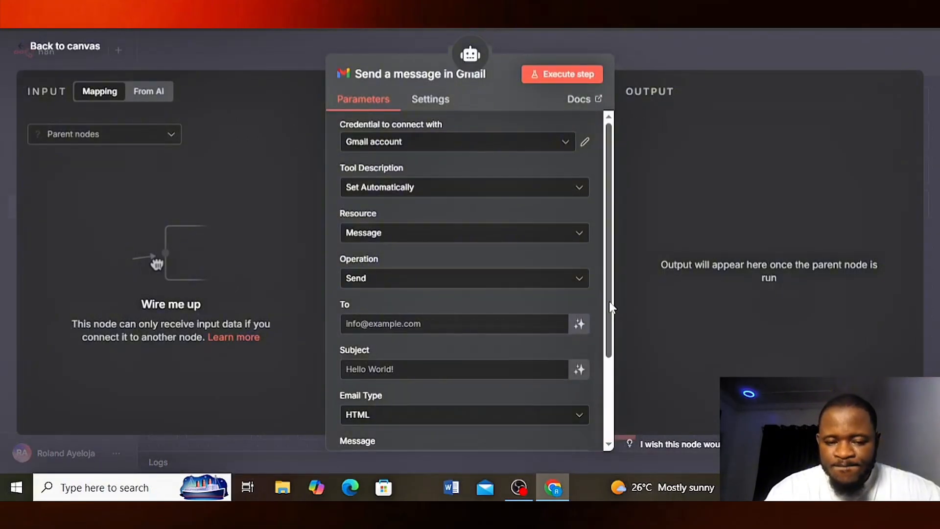
{"action": "scroll", "coordinate": [610, 307], "scroll_direction": "down", "scroll_amount": 2}
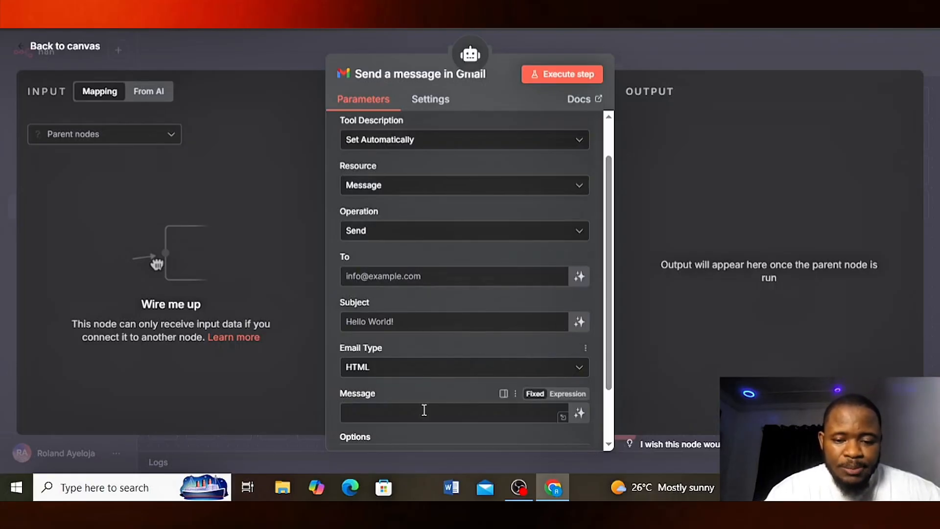
{"action": "left_click", "coordinate": [685, 47]}
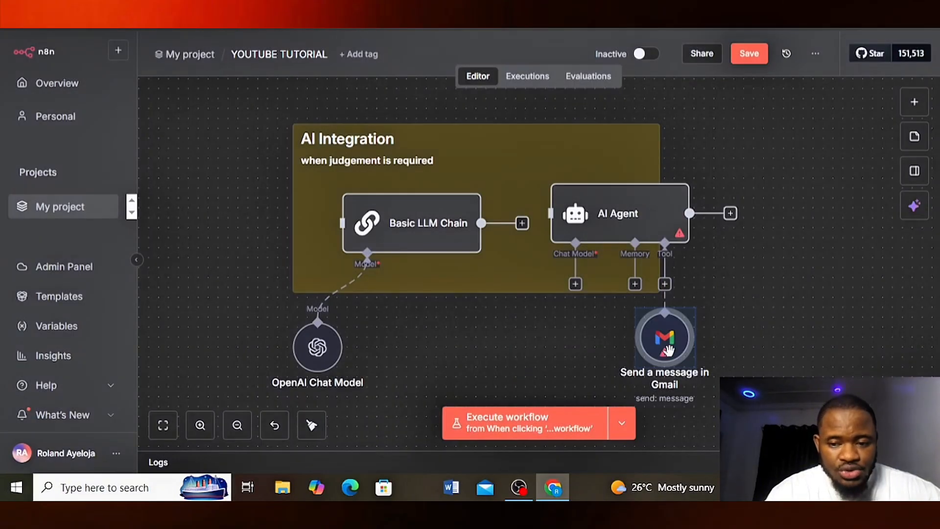
Step: Open the AI Agent node to examine its prompt source and other parameters, and return to the canvas
{"action": "double_click", "coordinate": [638, 228]}
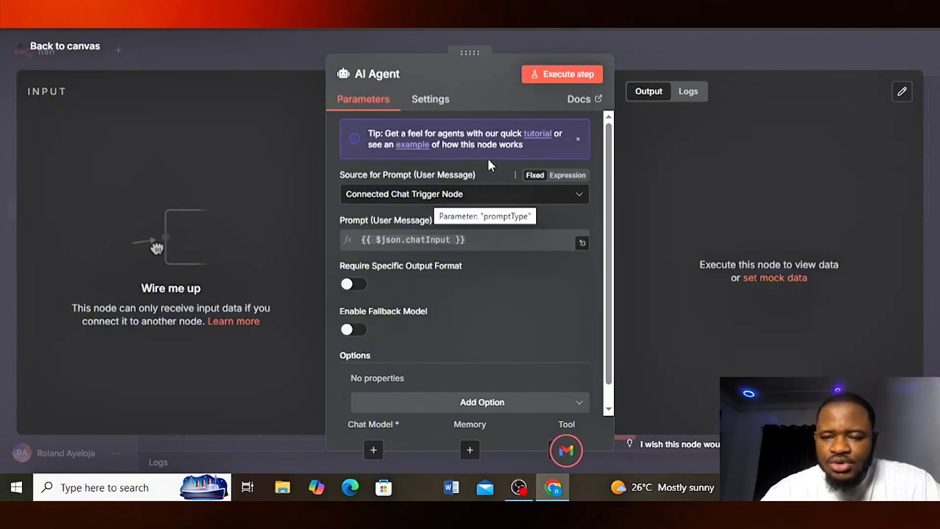
{"action": "left_click", "coordinate": [685, 57]}
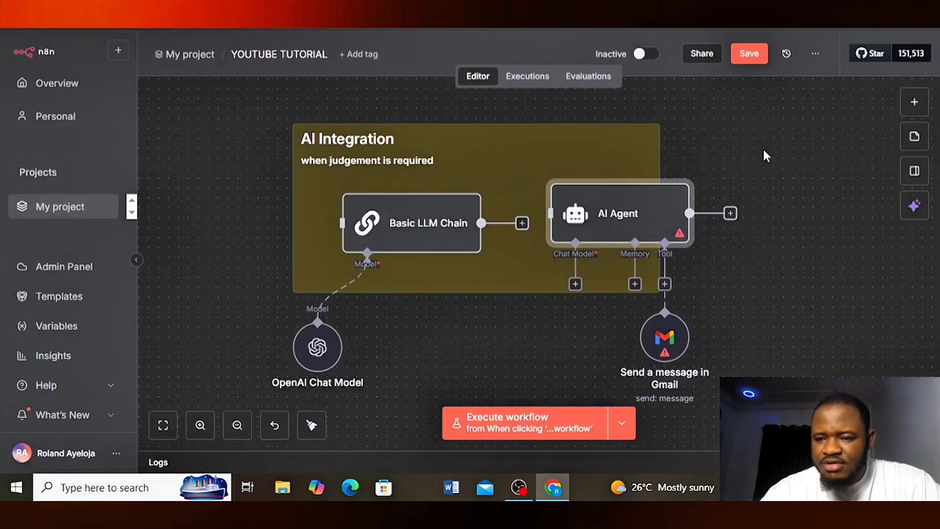
Step: Add a Chat Trigger node, place it below the Basic LLM Chain node, and connect it to the AI Agent's input
{"action": "left_click", "coordinate": [912, 101]}
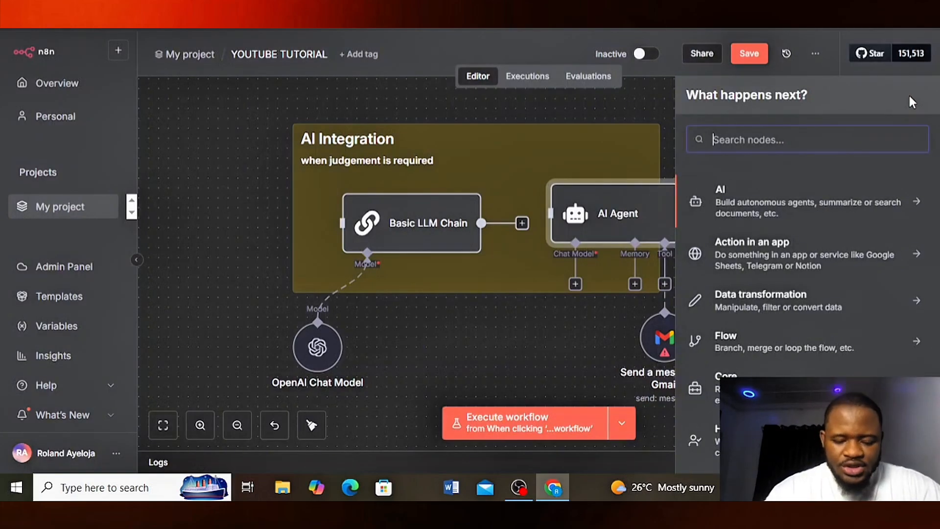
{"action": "type", "text": "chat"}
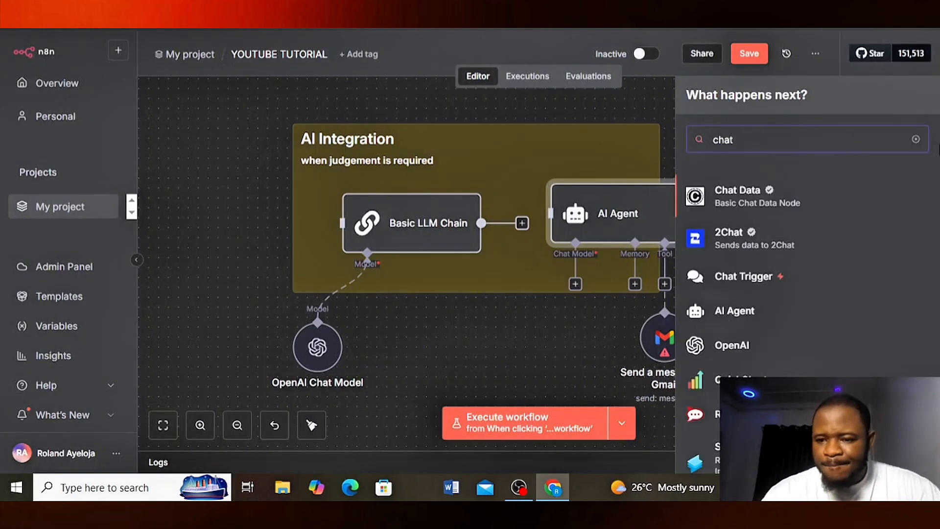
{"action": "left_click", "coordinate": [683, 289]}
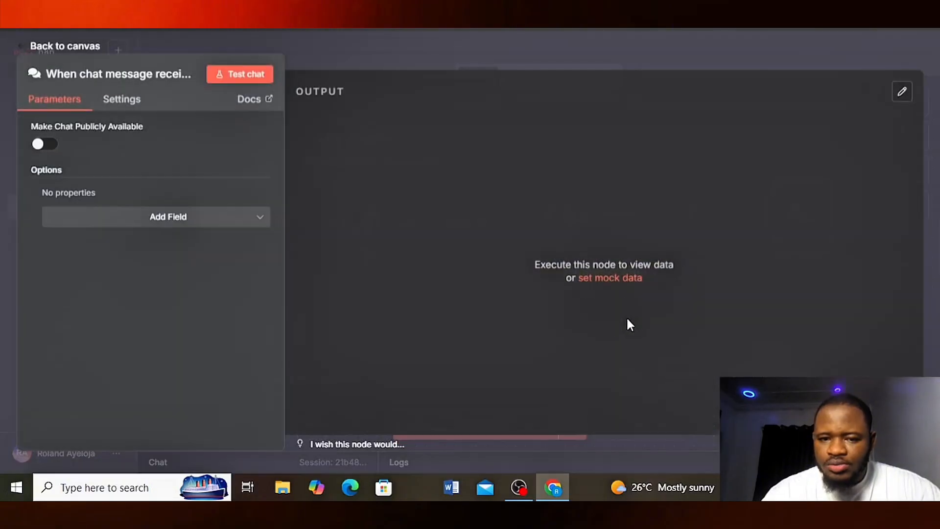
{"action": "left_click", "coordinate": [604, 63]}
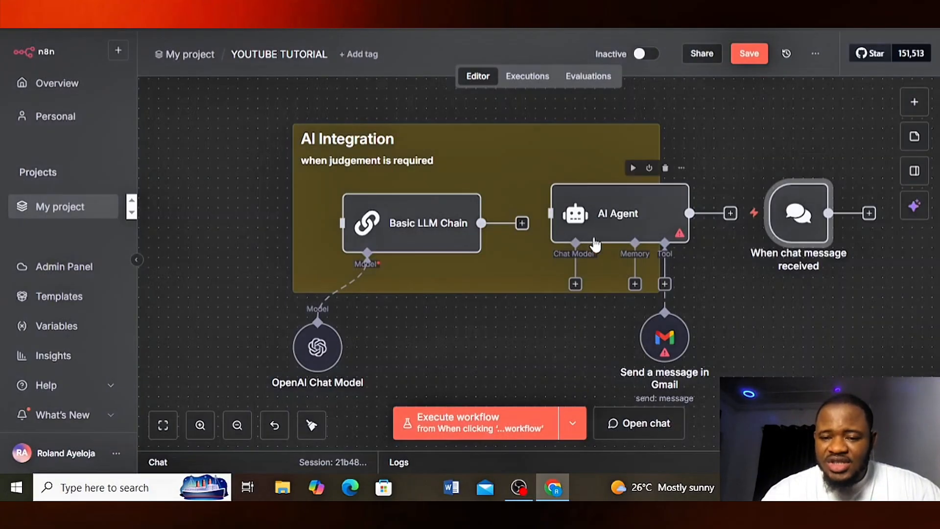
{"action": "left_click_drag", "start_coordinate": [797, 217], "coordinate": [451, 317]}
{"action": "left_click_drag", "start_coordinate": [520, 314], "coordinate": [551, 214]}
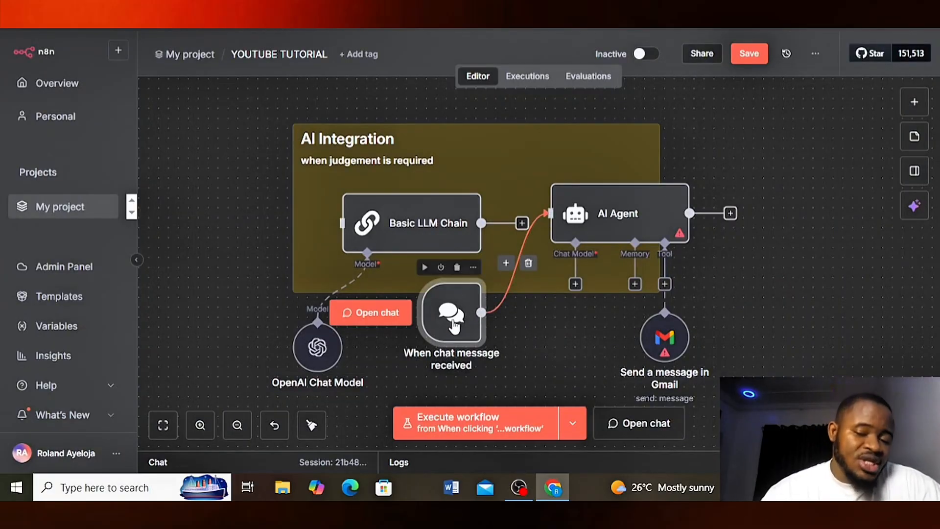
Step: Open the workflow chat from the chat trigger, enter "hi" as a draft message, and close the chat panel
{"action": "left_click", "coordinate": [375, 313]}
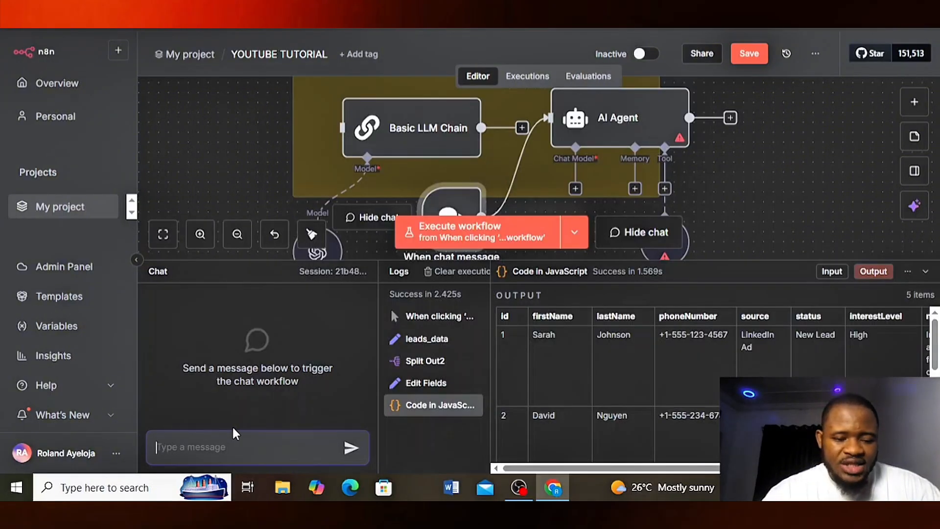
{"action": "type", "text": "hi"}
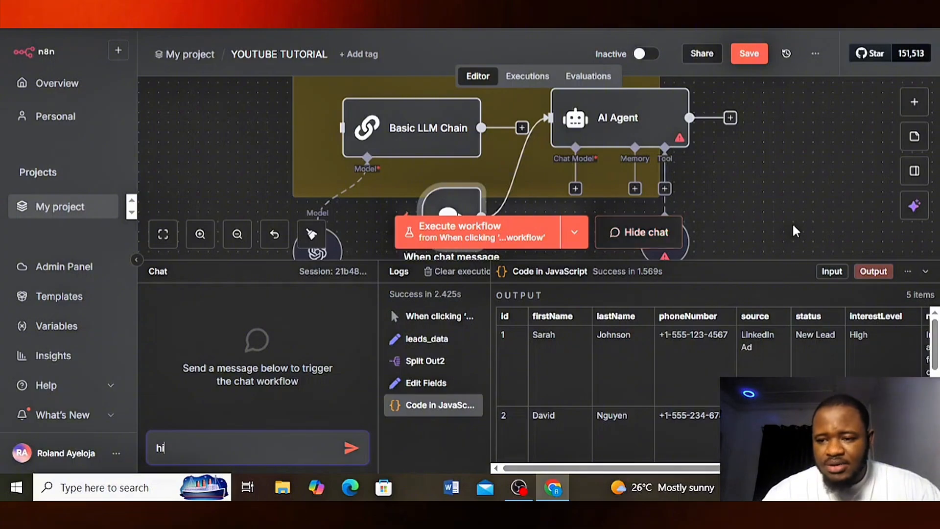
{"action": "left_click", "coordinate": [925, 272]}
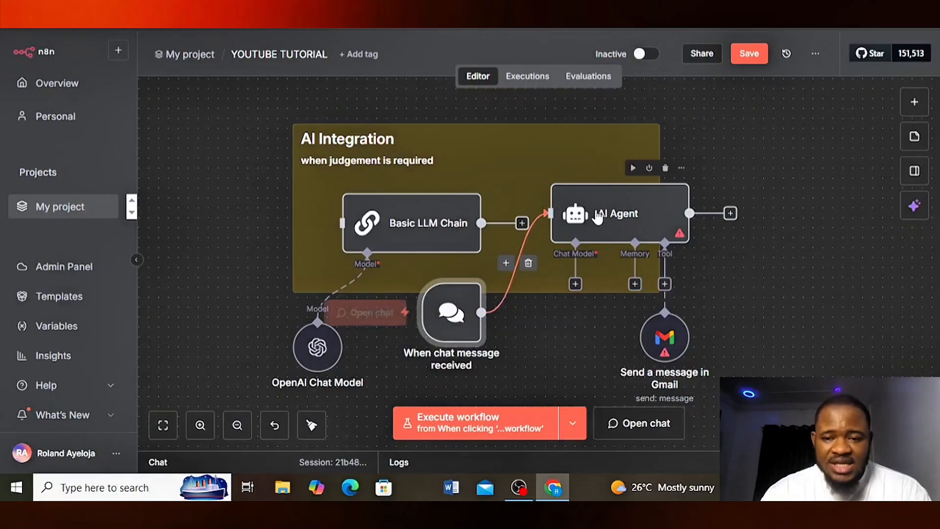
Step: Check the AI Agent's prompt source with the chat trigger connected, return to the canvas, and remove the chat trigger
{"action": "double_click", "coordinate": [553, 223]}
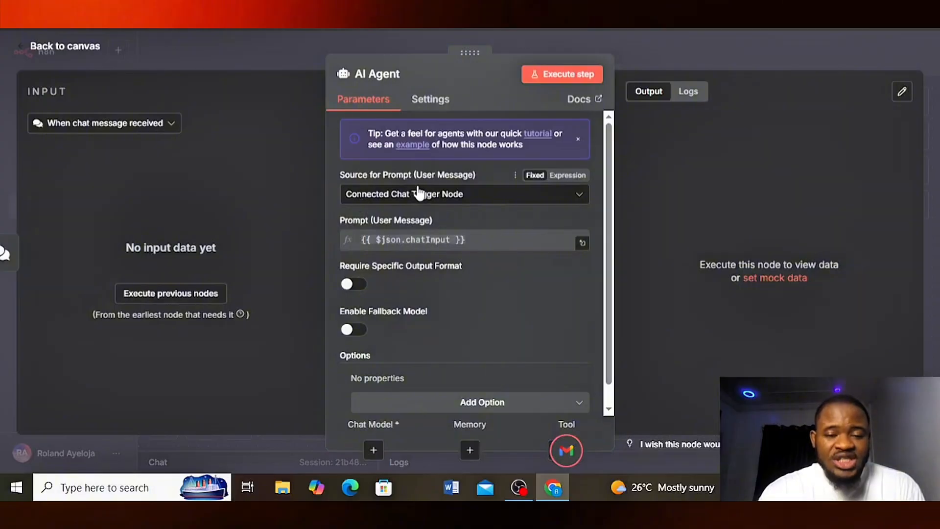
{"action": "left_click", "coordinate": [714, 41]}
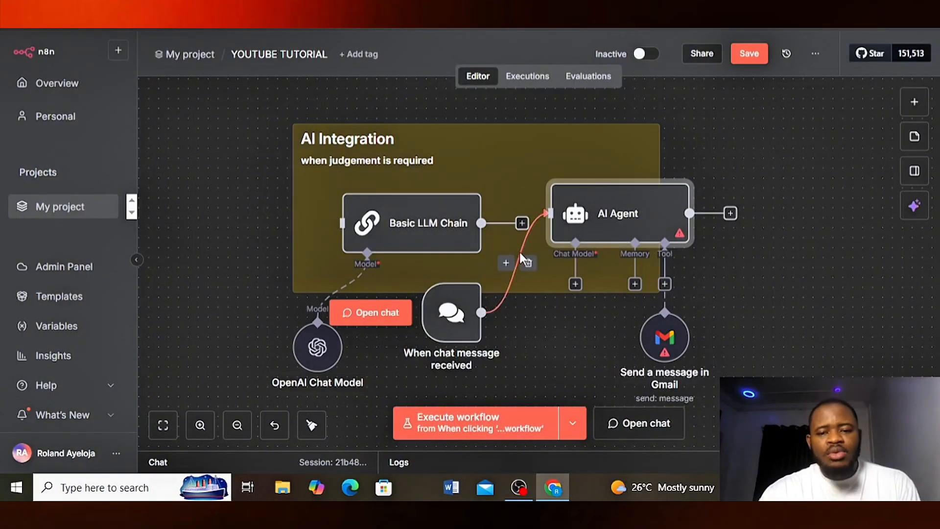
{"action": "left_click", "coordinate": [528, 264]}
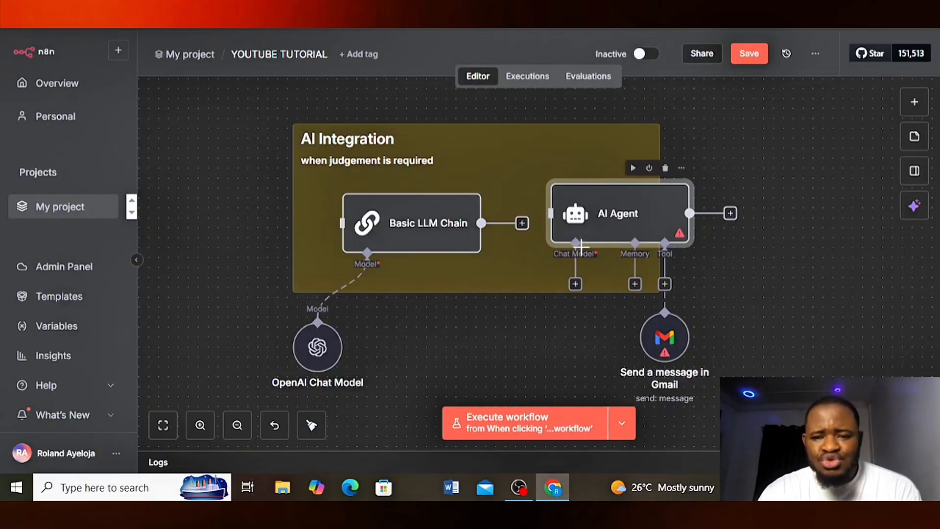
Step: Open the AI Agent node and set its user message prompt source to "Define below"
{"action": "double_click", "coordinate": [598, 218]}
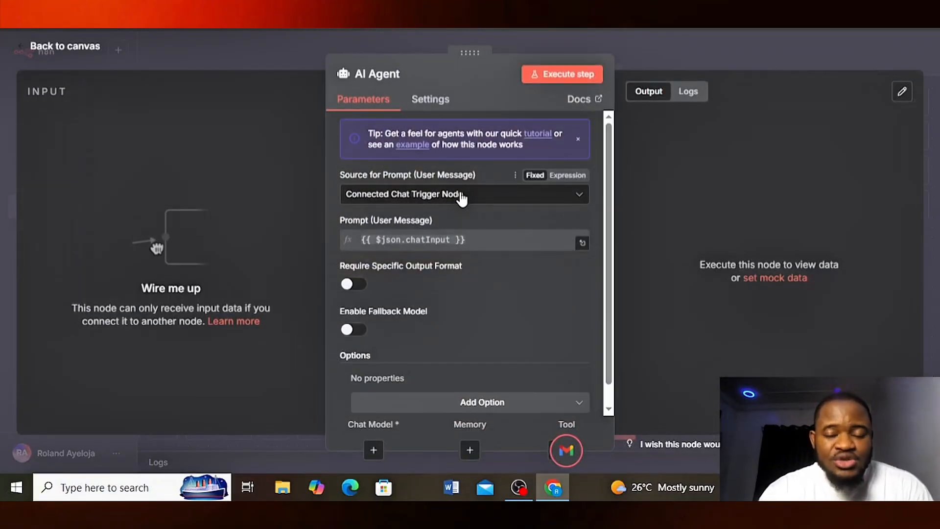
{"action": "left_click", "coordinate": [473, 198]}
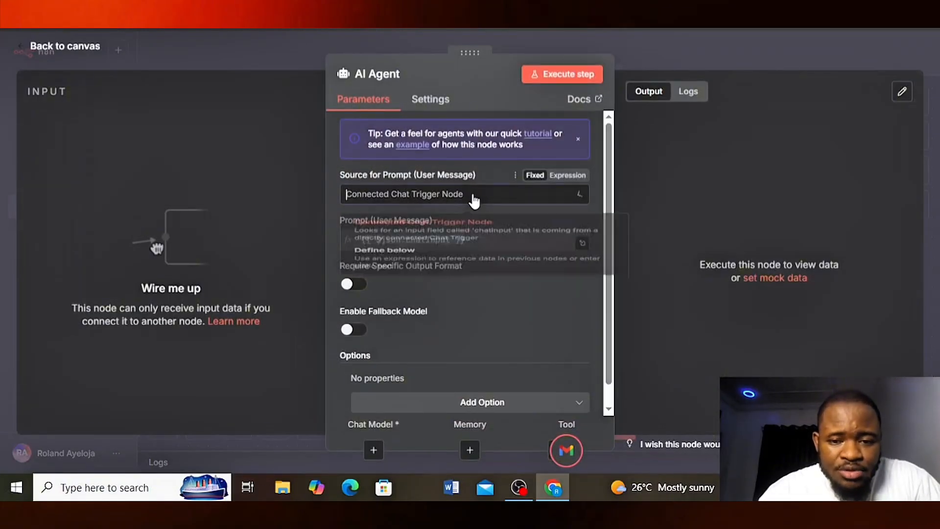
{"action": "left_click", "coordinate": [389, 288]}
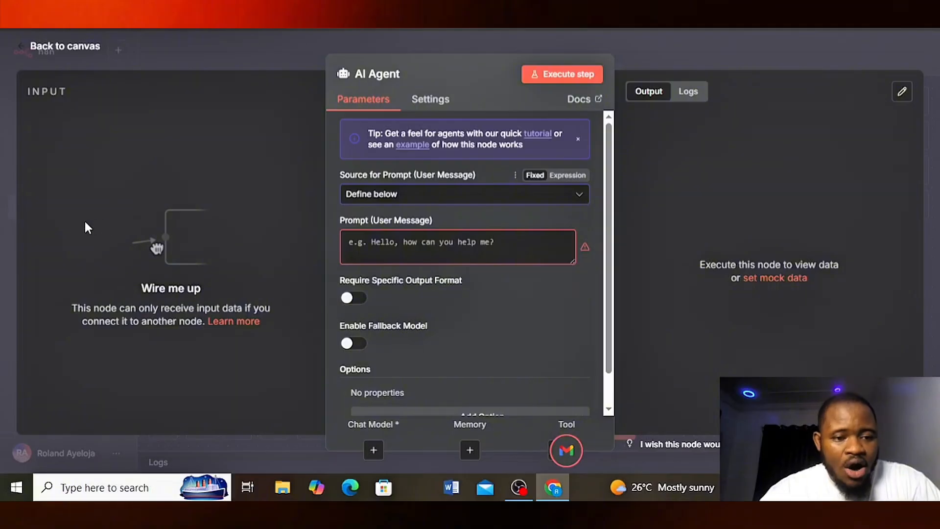
{"action": "left_click_drag", "start_coordinate": [268, 224], "coordinate": [363, 236]}
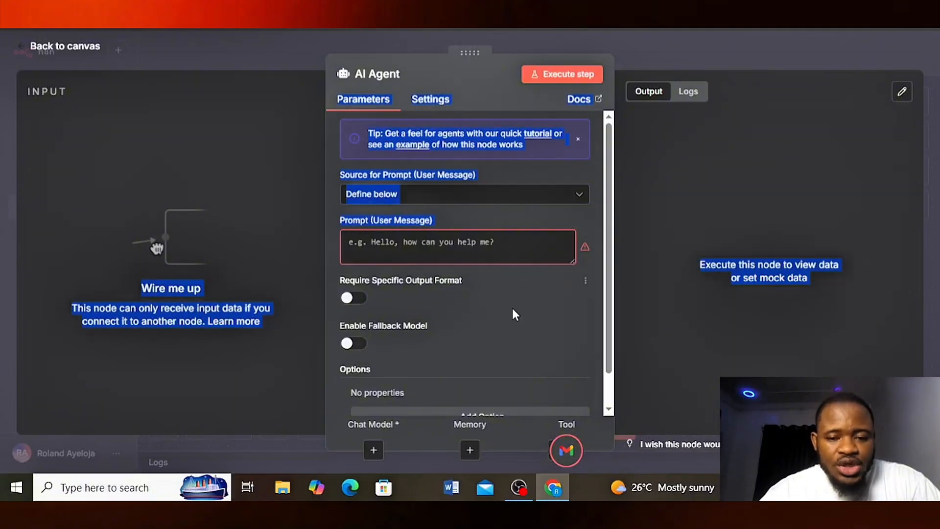
{"action": "left_click_drag", "start_coordinate": [512, 313], "coordinate": [551, 311]}
Step: Add the System Message option to the AI Agent node and return to the canvas
{"action": "scroll", "coordinate": [610, 297], "scroll_direction": "down", "scroll_amount": 1}
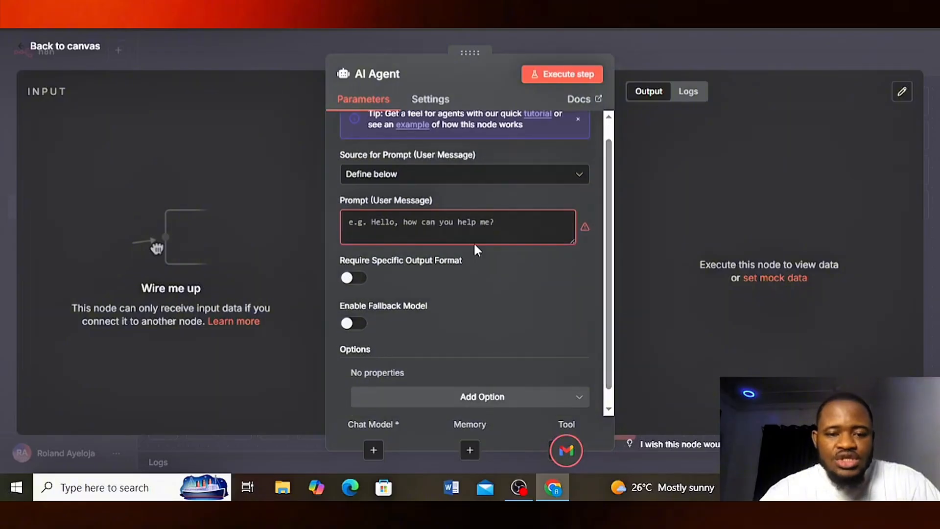
{"action": "scroll", "coordinate": [607, 293], "scroll_direction": "down", "scroll_amount": 1}
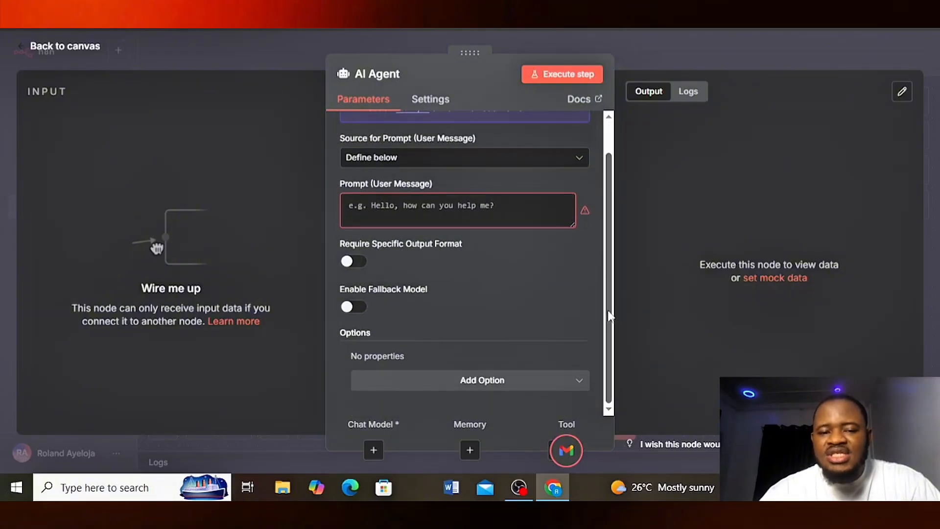
{"action": "left_click", "coordinate": [544, 384]}
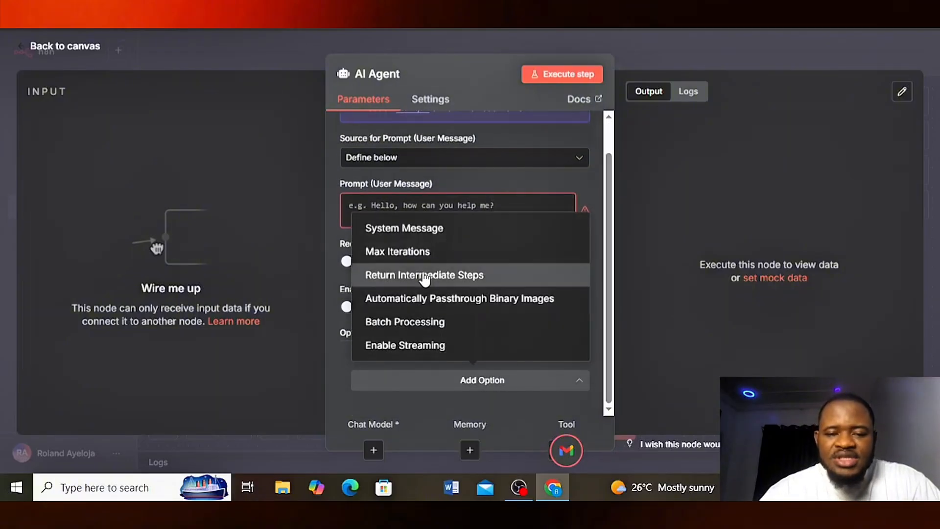
{"action": "left_click", "coordinate": [405, 236]}
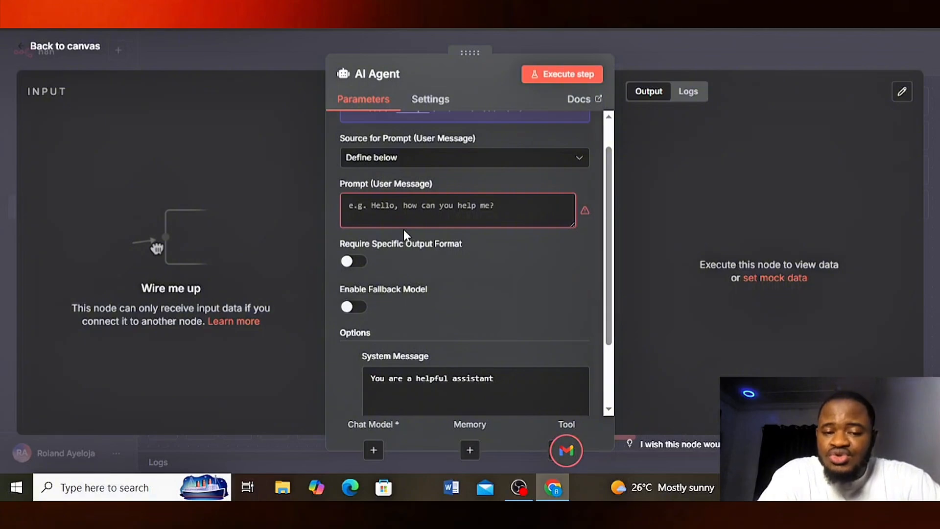
{"action": "left_click", "coordinate": [500, 382]}
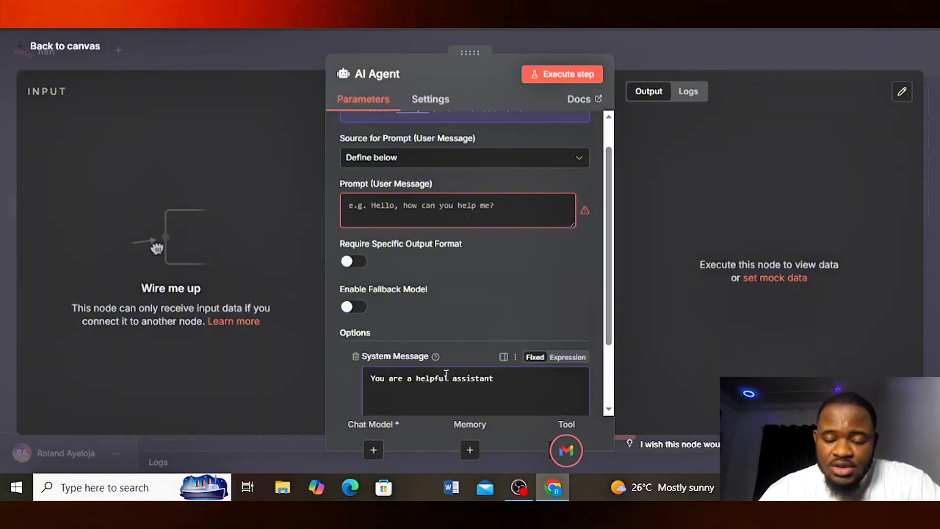
{"action": "left_click", "coordinate": [691, 60]}
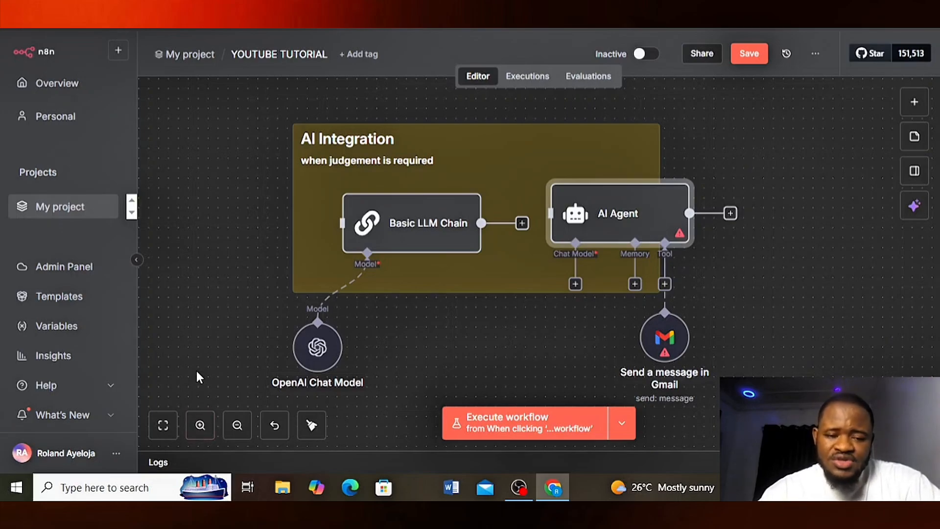
Step: Browse the node categories and review the canvas groups from AI Integration back through storage, external connectivity, and data manipulation to the core trigger nodes
{"action": "key", "text": "minus"}
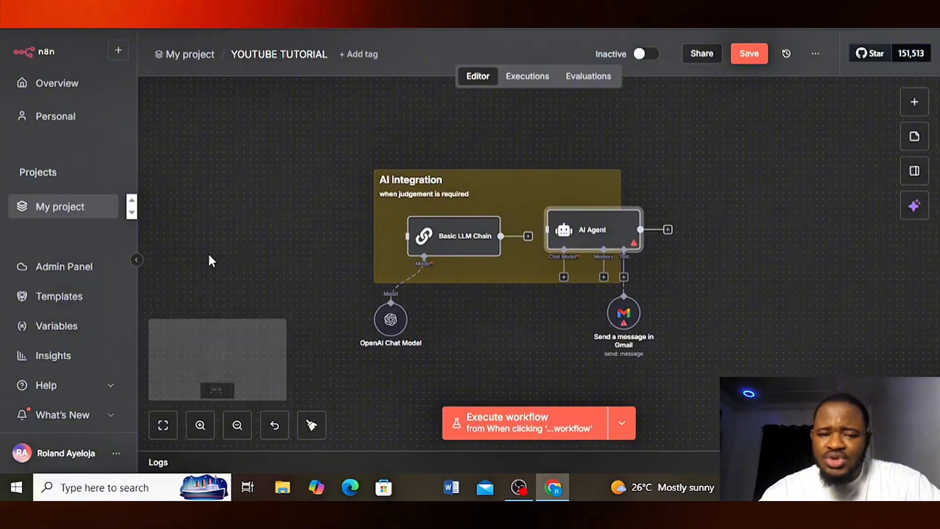
{"action": "scroll", "coordinate": [208, 252], "scroll_direction": "up", "scroll_amount": 5}
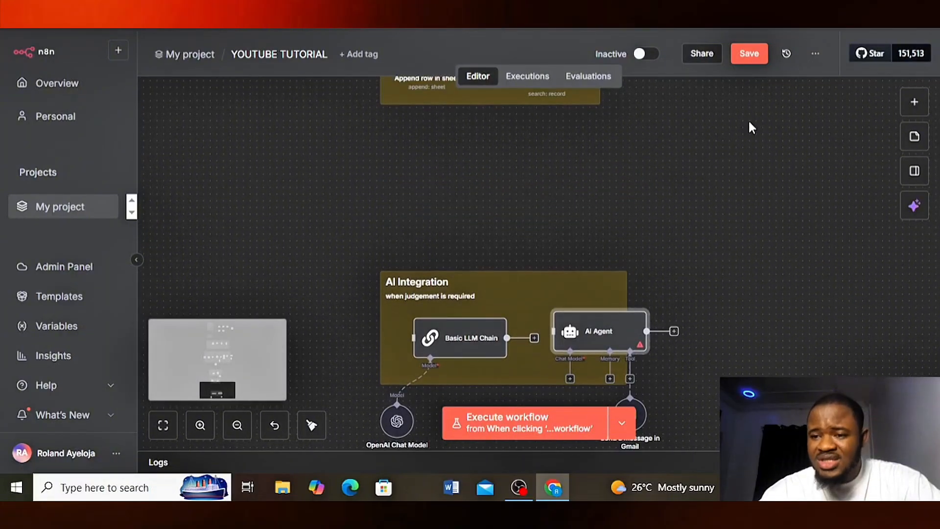
{"action": "left_click", "coordinate": [914, 101]}
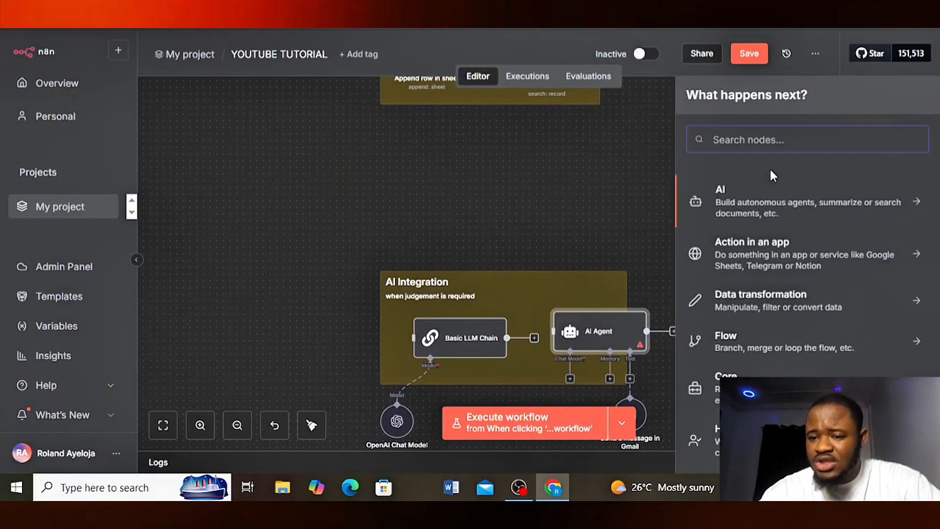
{"action": "scroll", "coordinate": [768, 274], "scroll_direction": "down", "scroll_amount": 2}
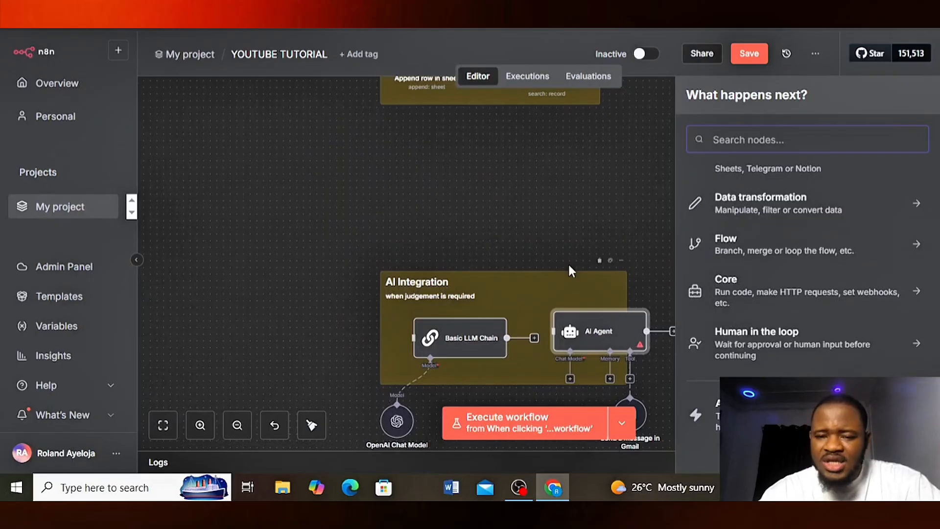
{"action": "scroll", "coordinate": [483, 219], "scroll_direction": "up", "scroll_amount": 3}
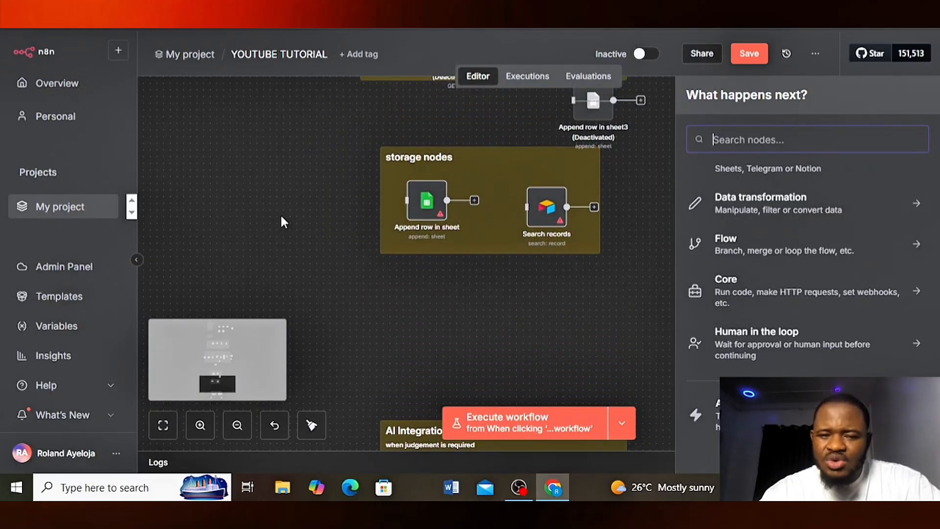
{"action": "scroll", "coordinate": [281, 221], "scroll_direction": "up", "scroll_amount": 3}
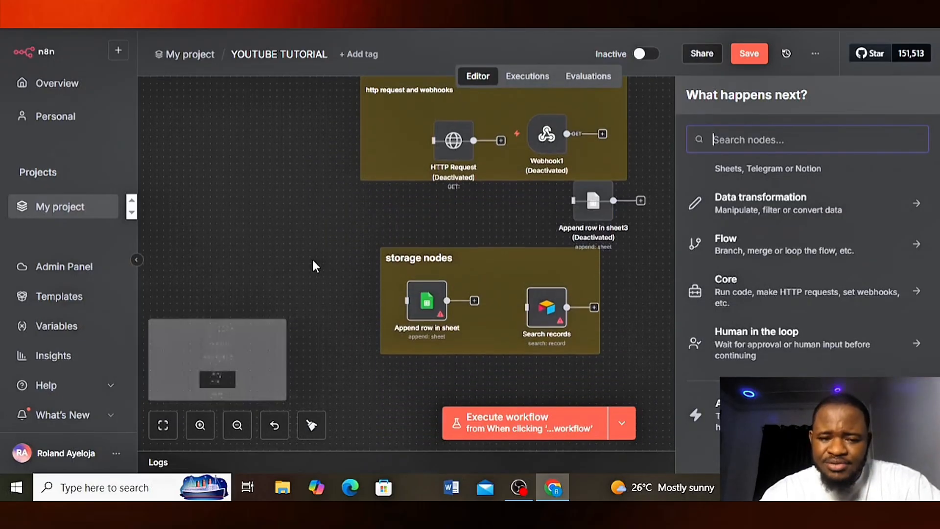
{"action": "scroll", "coordinate": [264, 189], "scroll_direction": "up", "scroll_amount": 3}
{"action": "scroll", "coordinate": [264, 189], "scroll_direction": "up", "scroll_amount": 3}
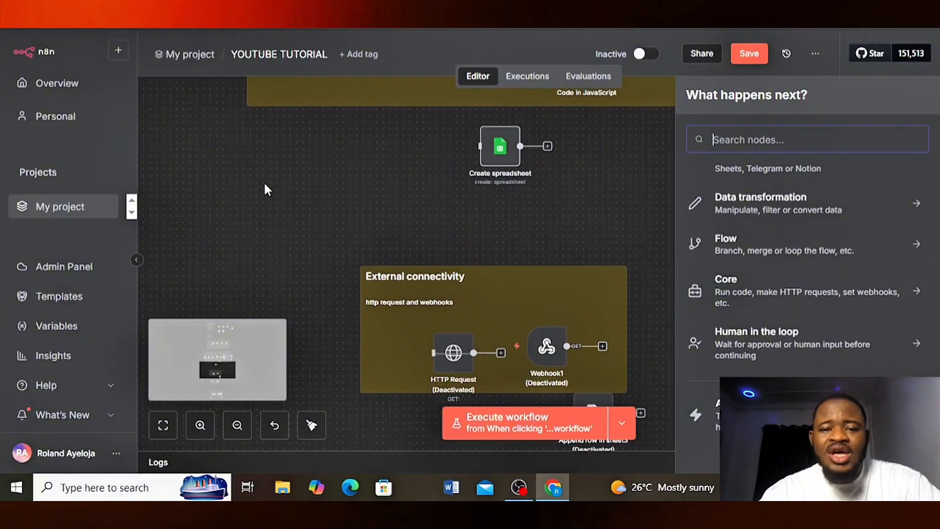
{"action": "scroll", "coordinate": [198, 189], "scroll_direction": "up", "scroll_amount": 5}
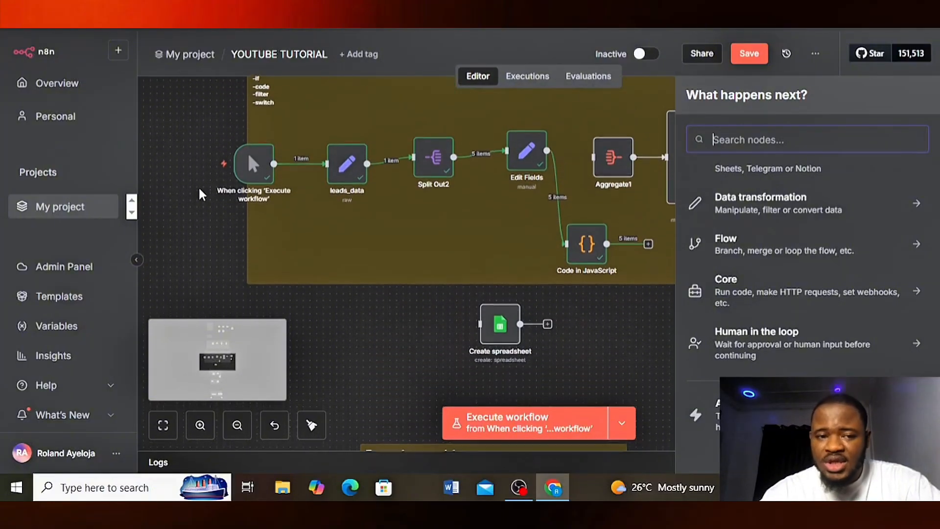
{"action": "scroll", "coordinate": [199, 190], "scroll_direction": "up", "scroll_amount": 4}
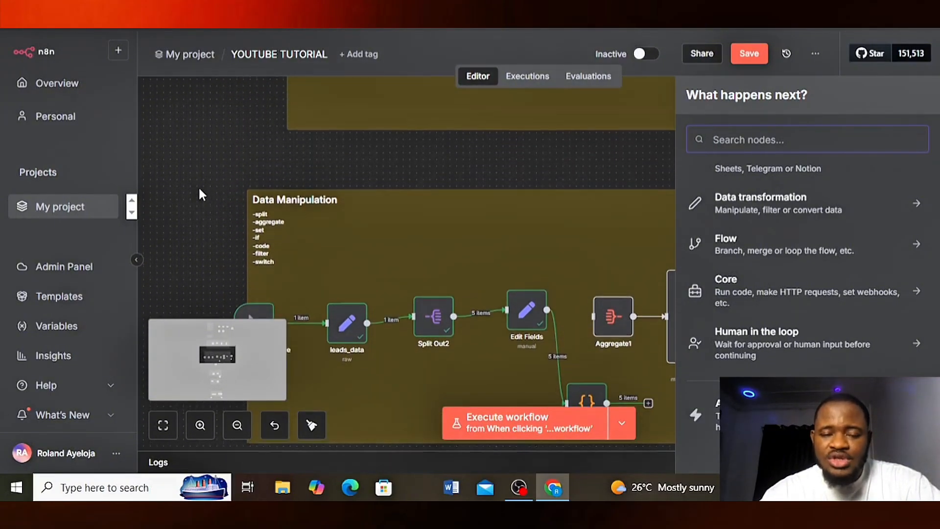
{"action": "scroll", "coordinate": [198, 186], "scroll_direction": "right", "scroll_amount": 2}
{"action": "scroll", "coordinate": [198, 186], "scroll_direction": "up", "scroll_amount": 1}
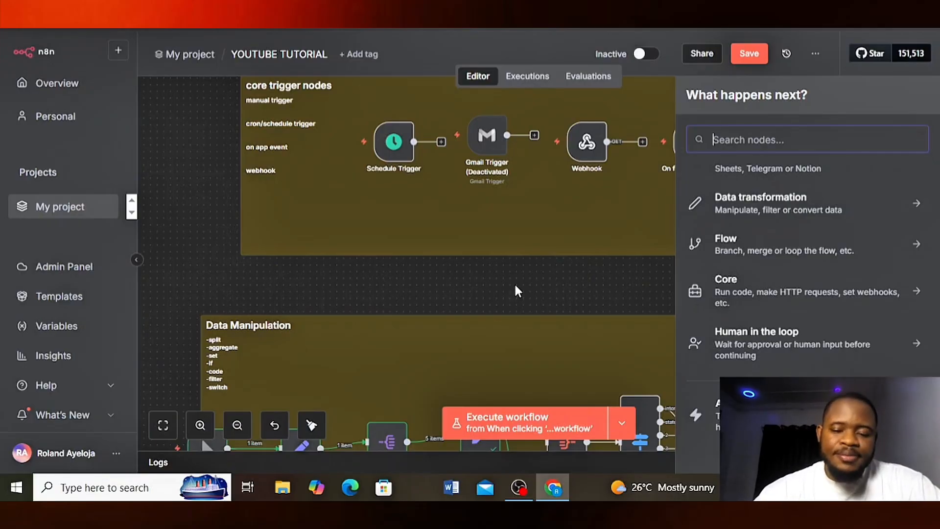
{"action": "mouse_move", "coordinate": [519, 487]}
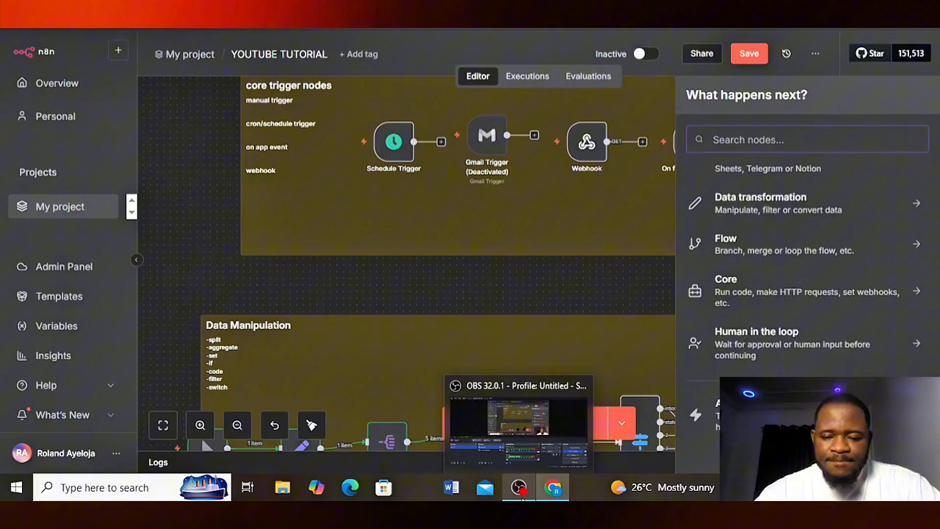
{"action": "left_click", "coordinate": [517, 453]}
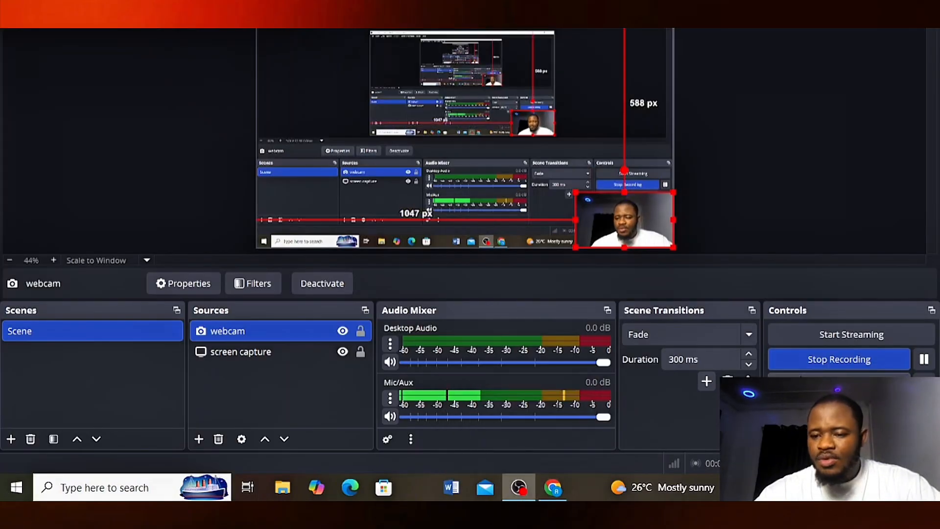